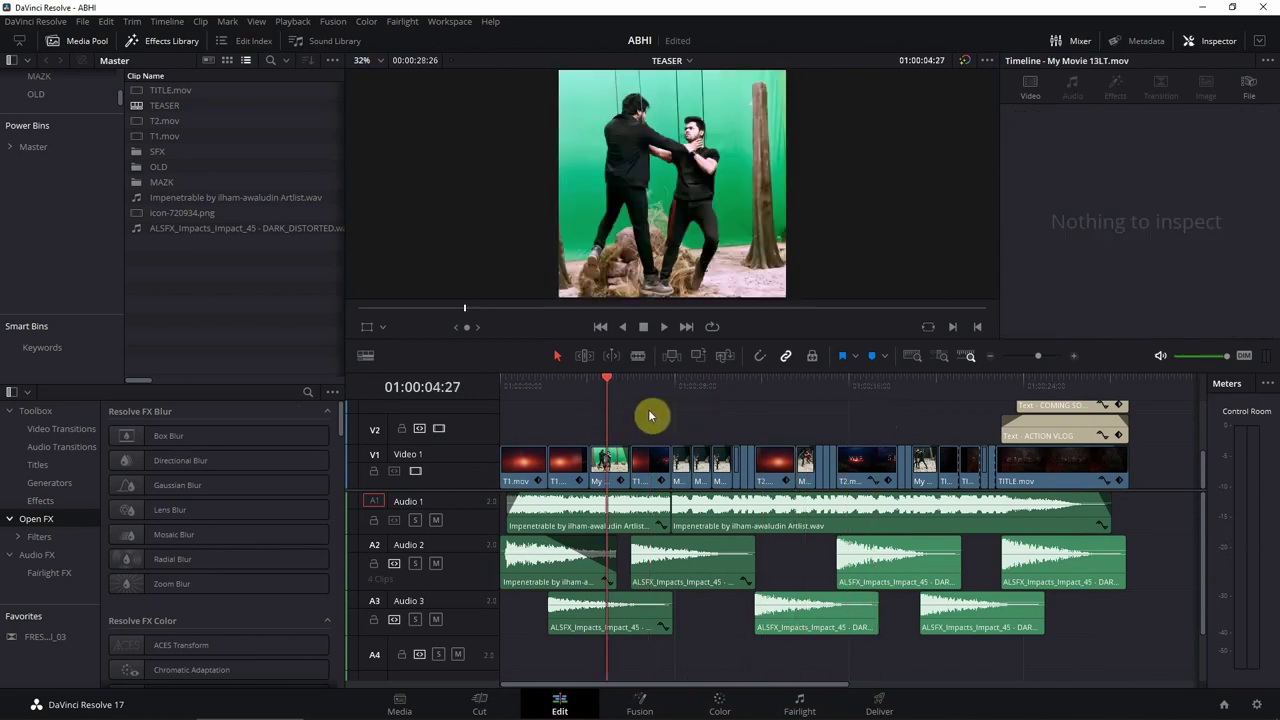
Scrub through the TEASER timeline to review how its video clips, titles and music are arranged
left_click_drag(569, 380, 606, 390)
left_click_drag(687, 395, 724, 395)
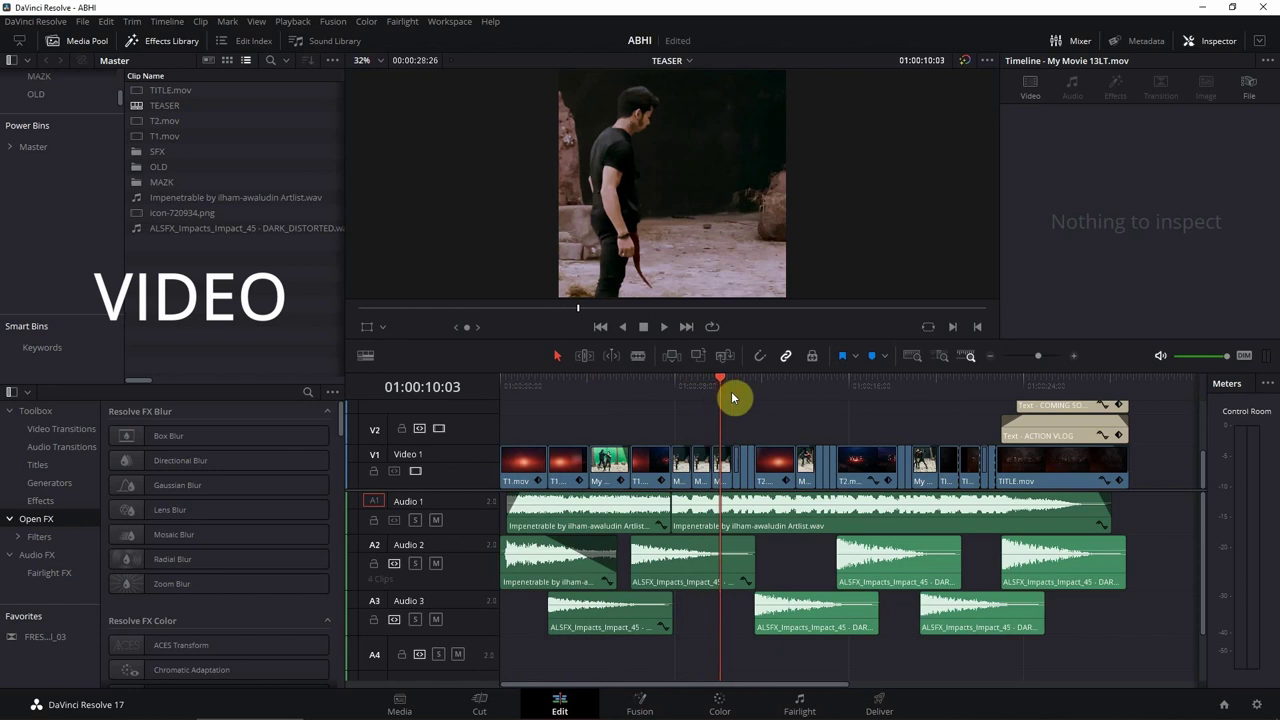
left_click_drag(802, 391, 824, 392)
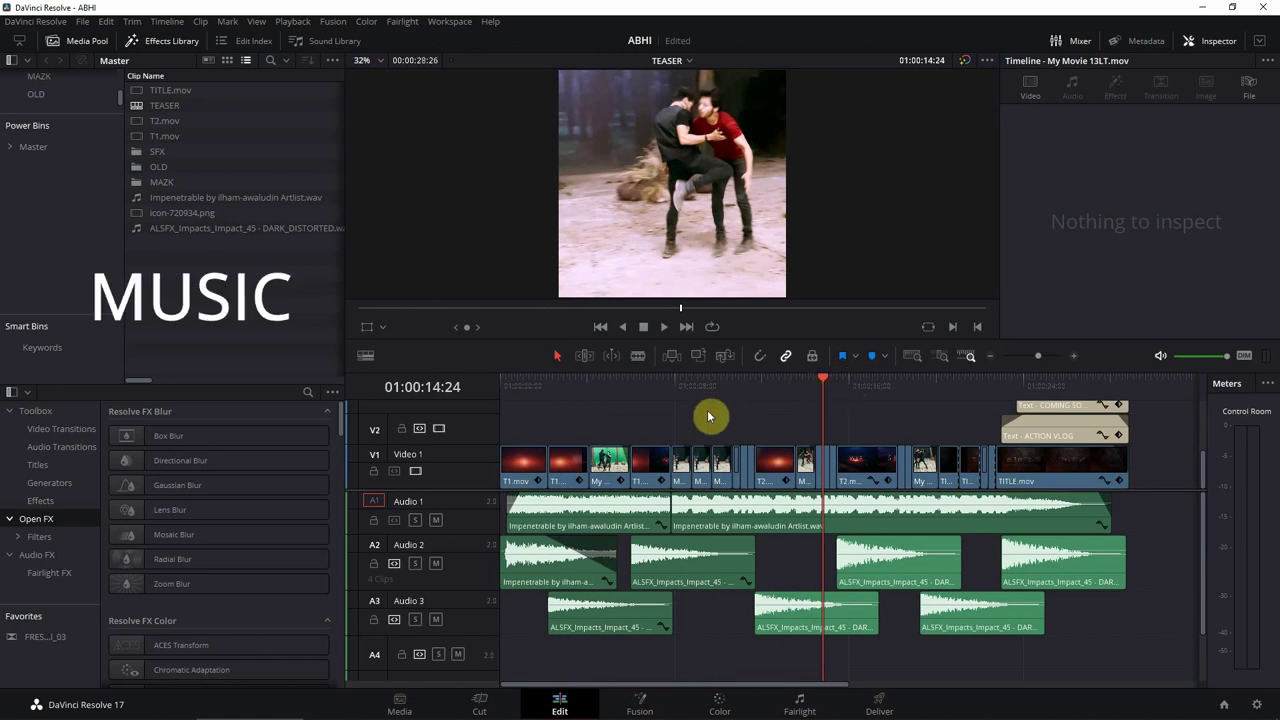
left_click(610, 386)
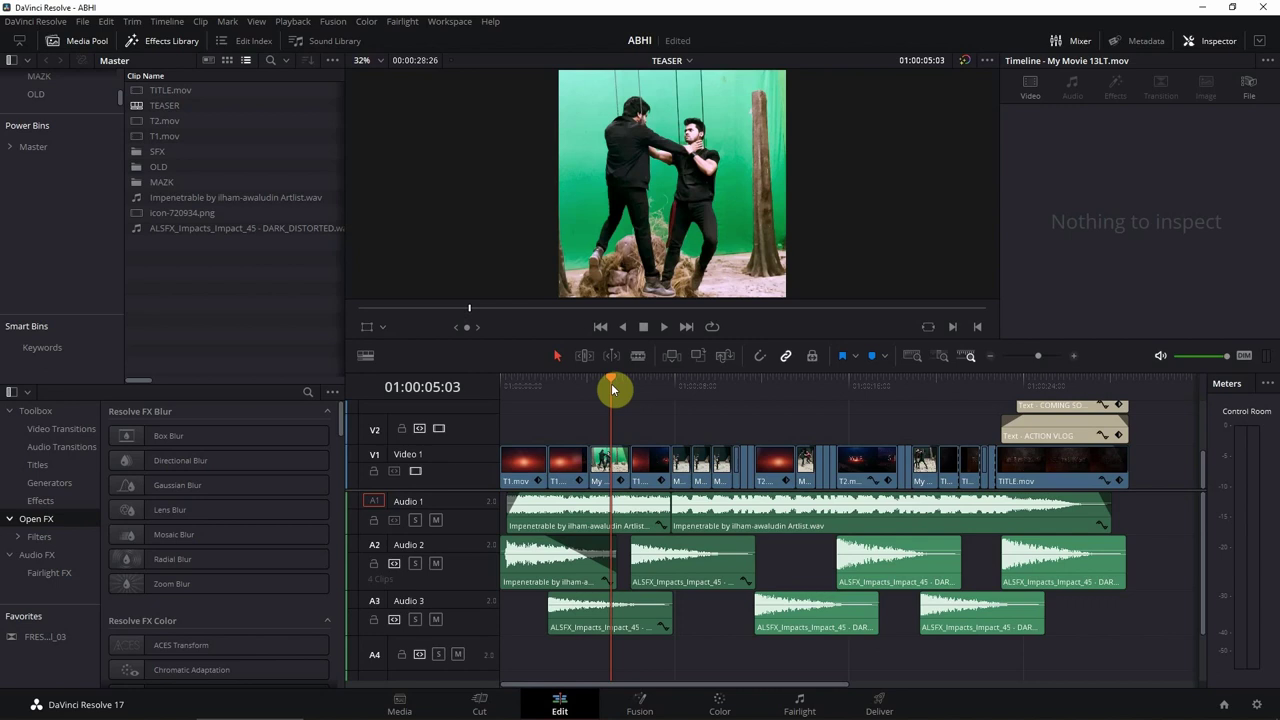
left_click_drag(611, 383, 664, 382)
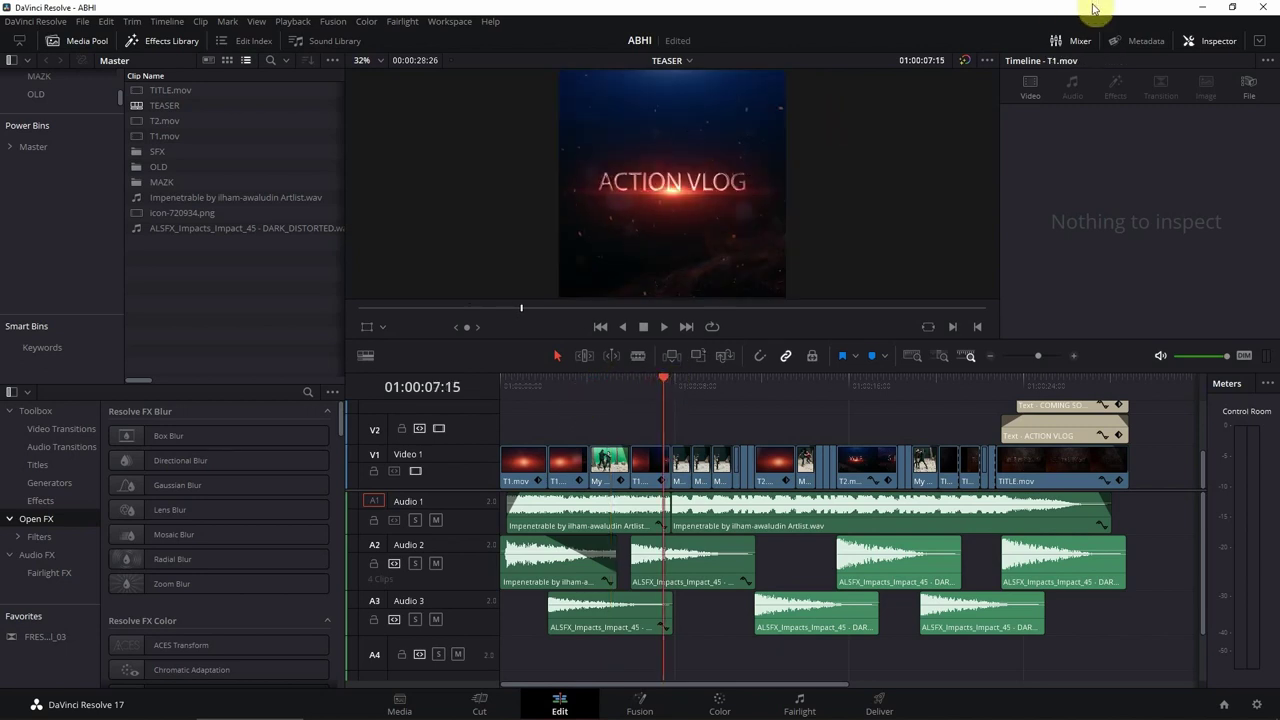
Switch to Chrome and open the Artlist royalty-free music website
left_click(1194, 9)
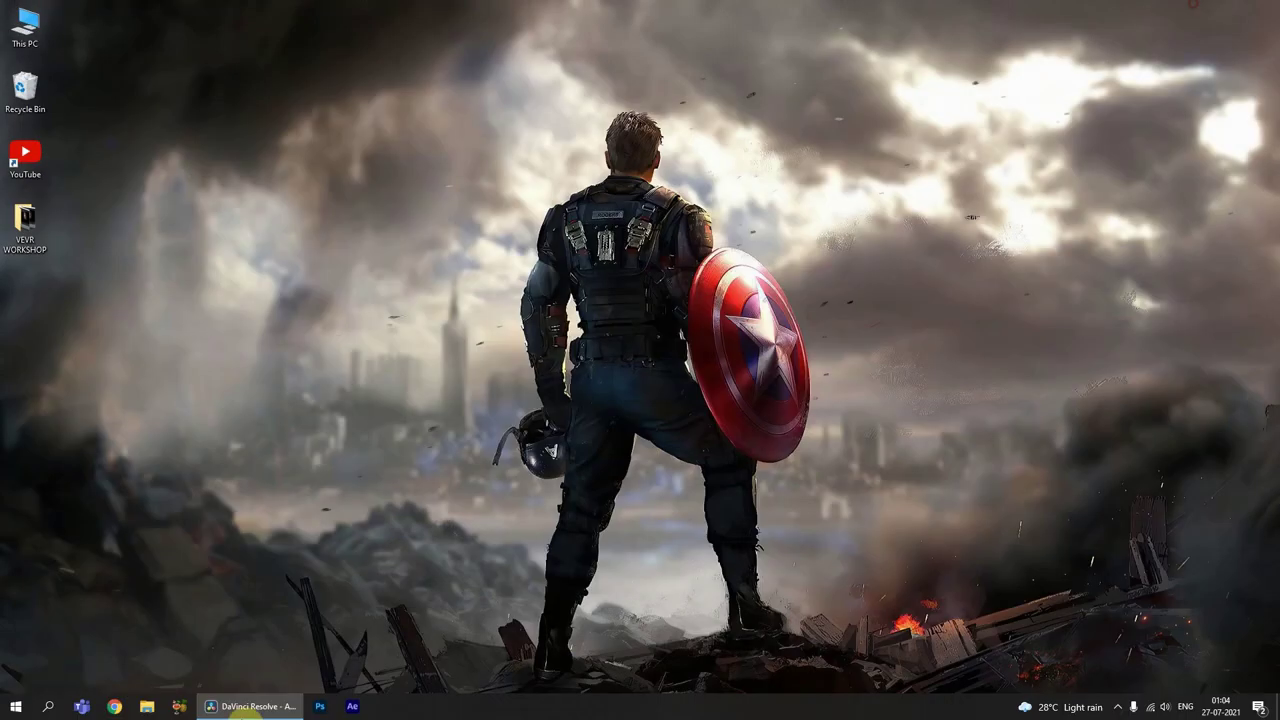
left_click(112, 706)
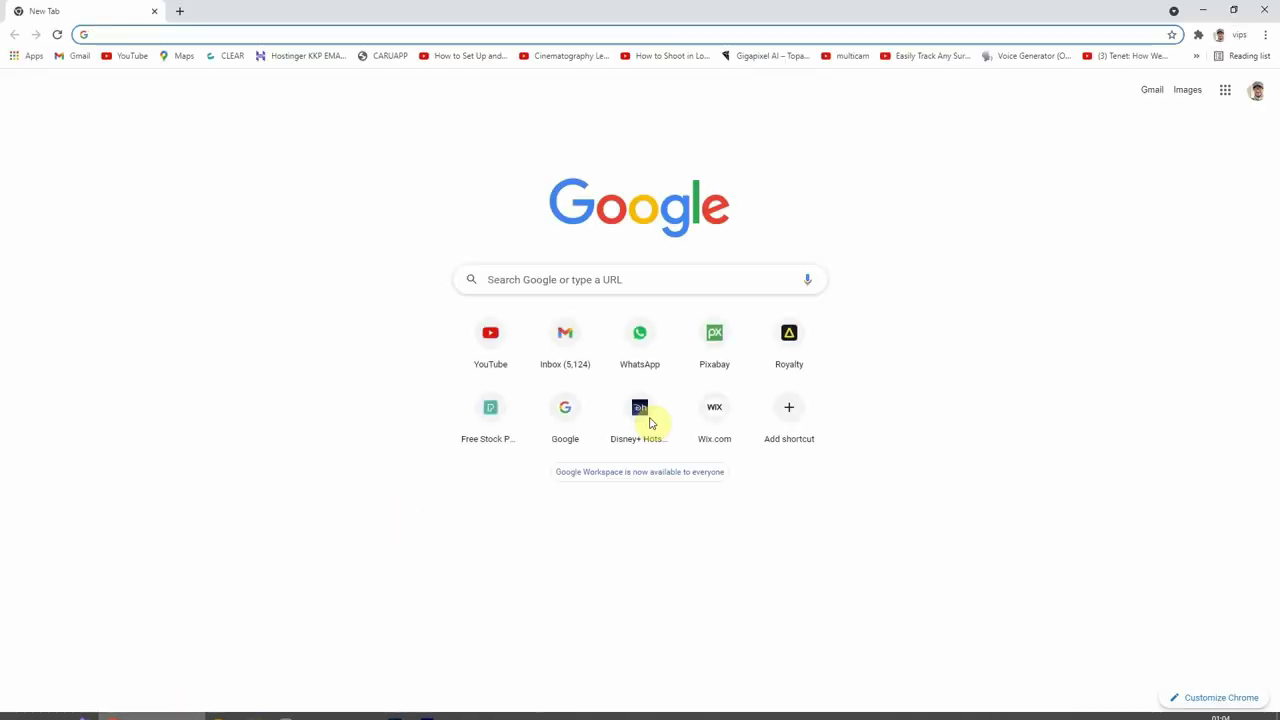
left_click(795, 335)
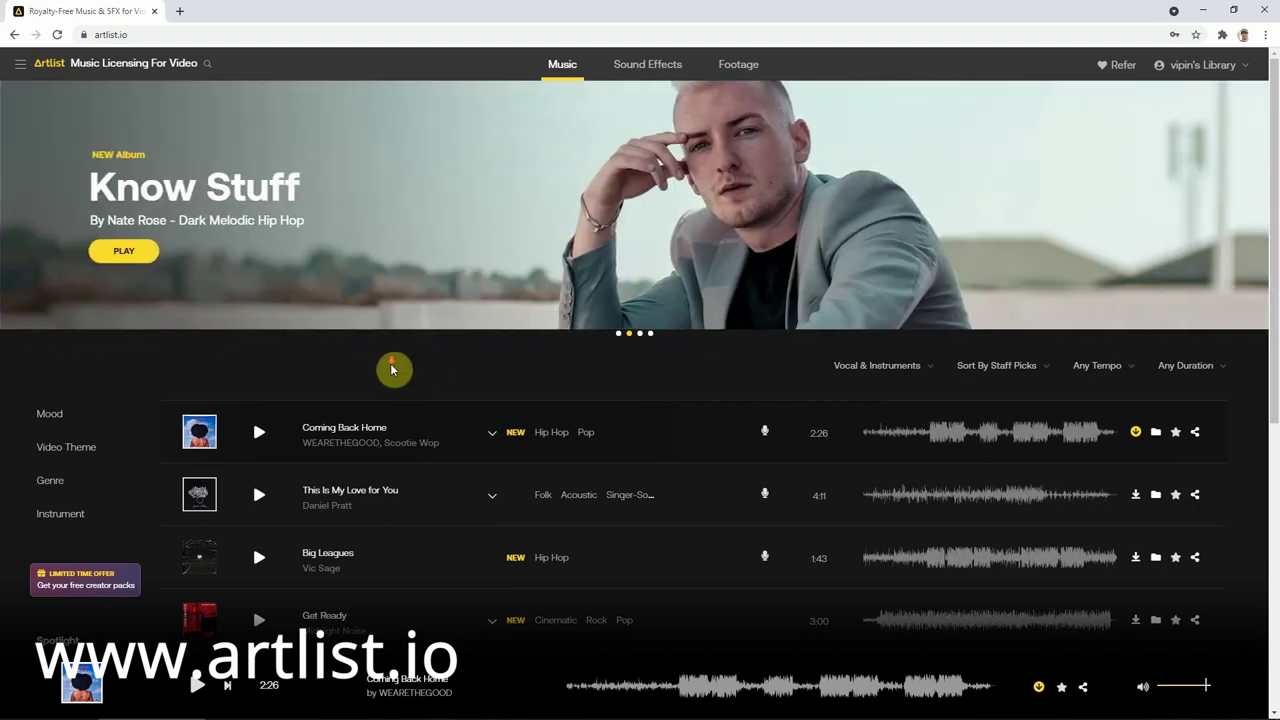
Look through the music filter categories, including Video Theme and Instrument
scroll(390, 369, "down", 2)
scroll(280, 275, "down", 1)
left_click(50, 213)
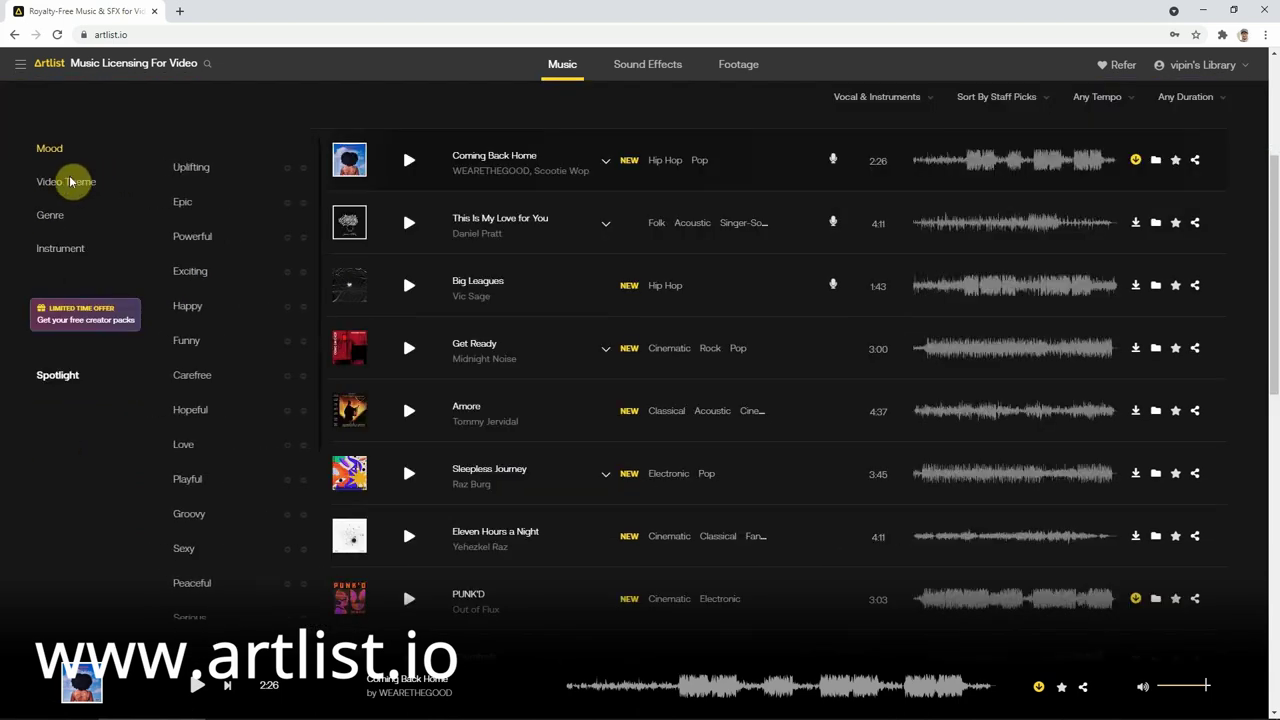
left_click(54, 182)
left_click(68, 250)
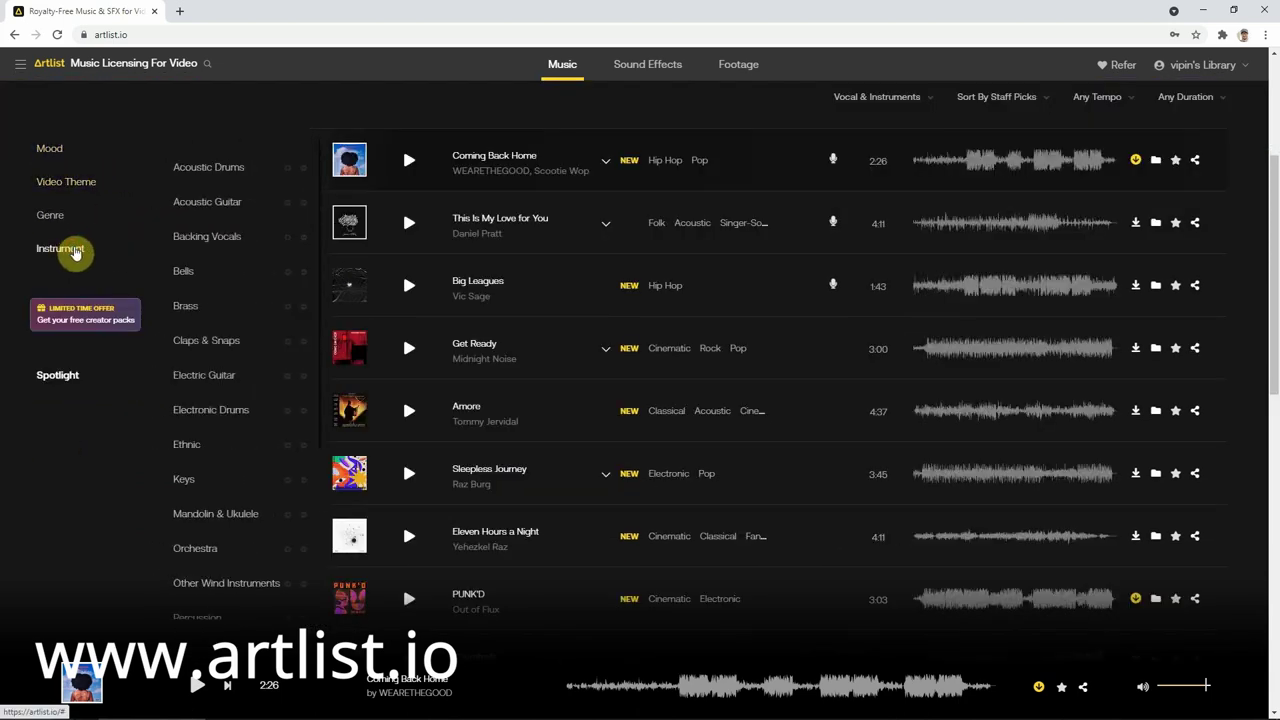
Filter the music catalogue to Vocal tracks and browse the song list
left_click(912, 100)
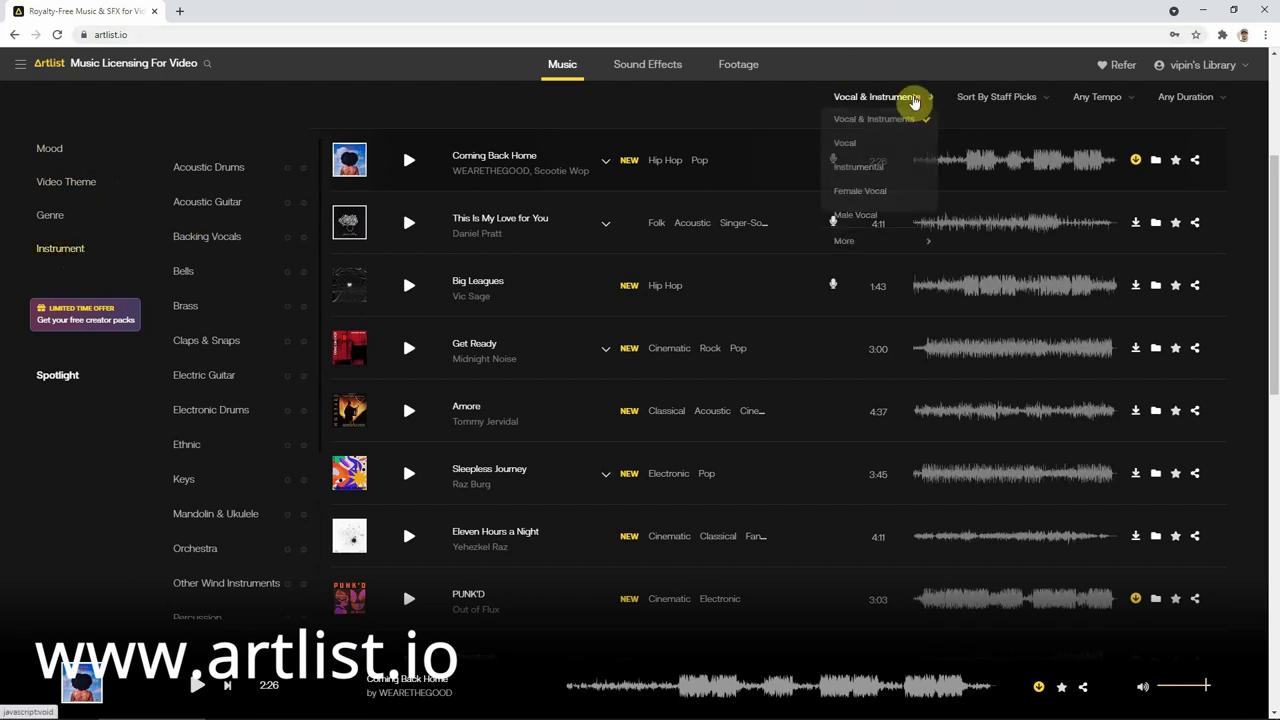
mouse_move(857, 245)
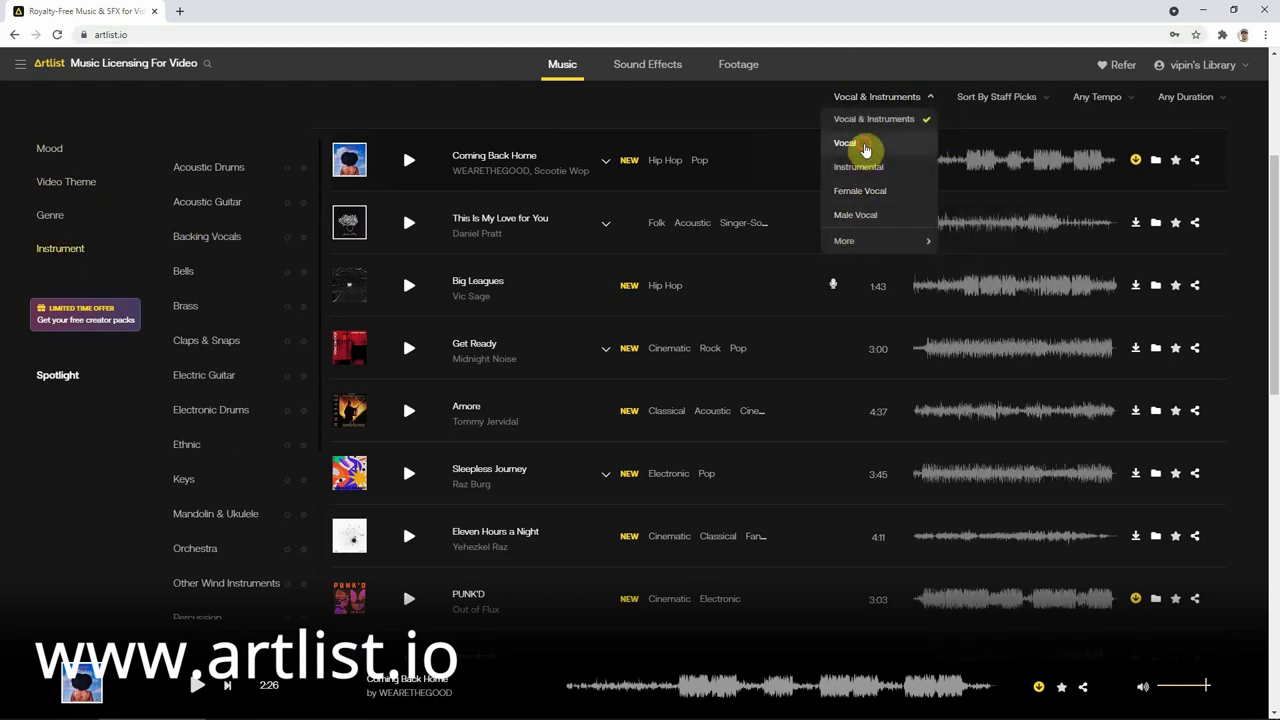
left_click(864, 143)
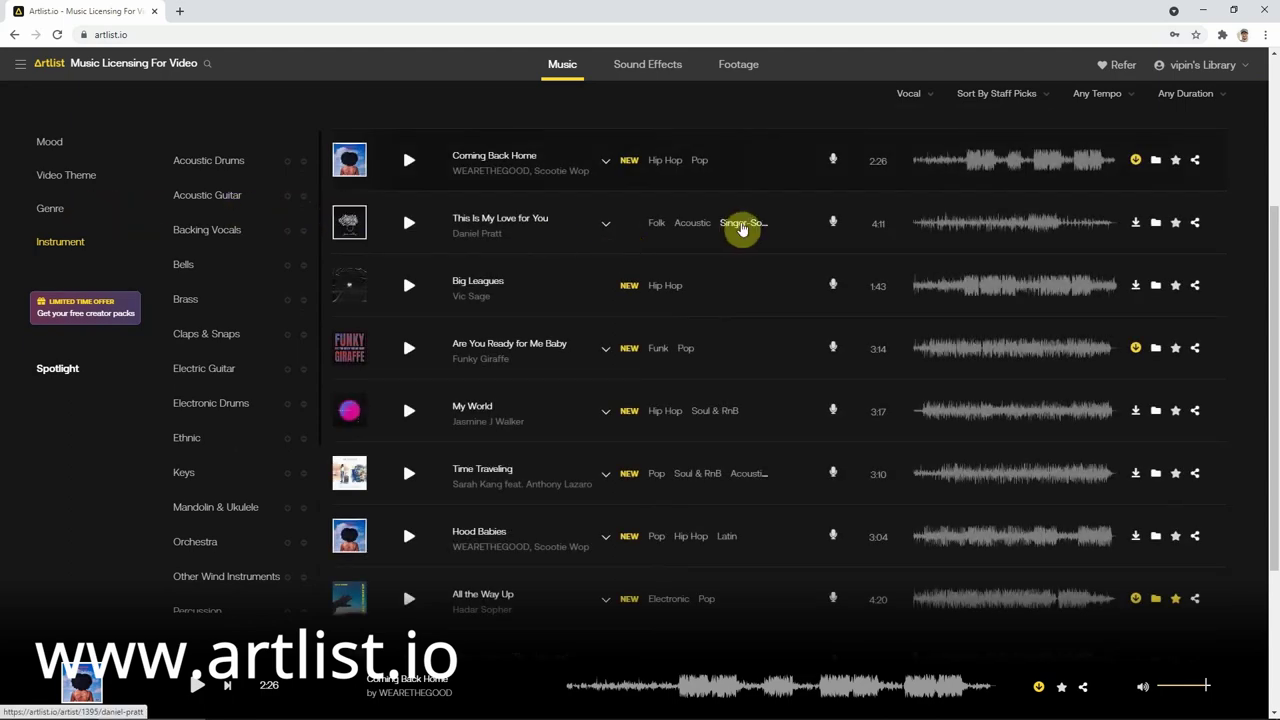
scroll(695, 247, "up", 2)
scroll(695, 247, "down", 5)
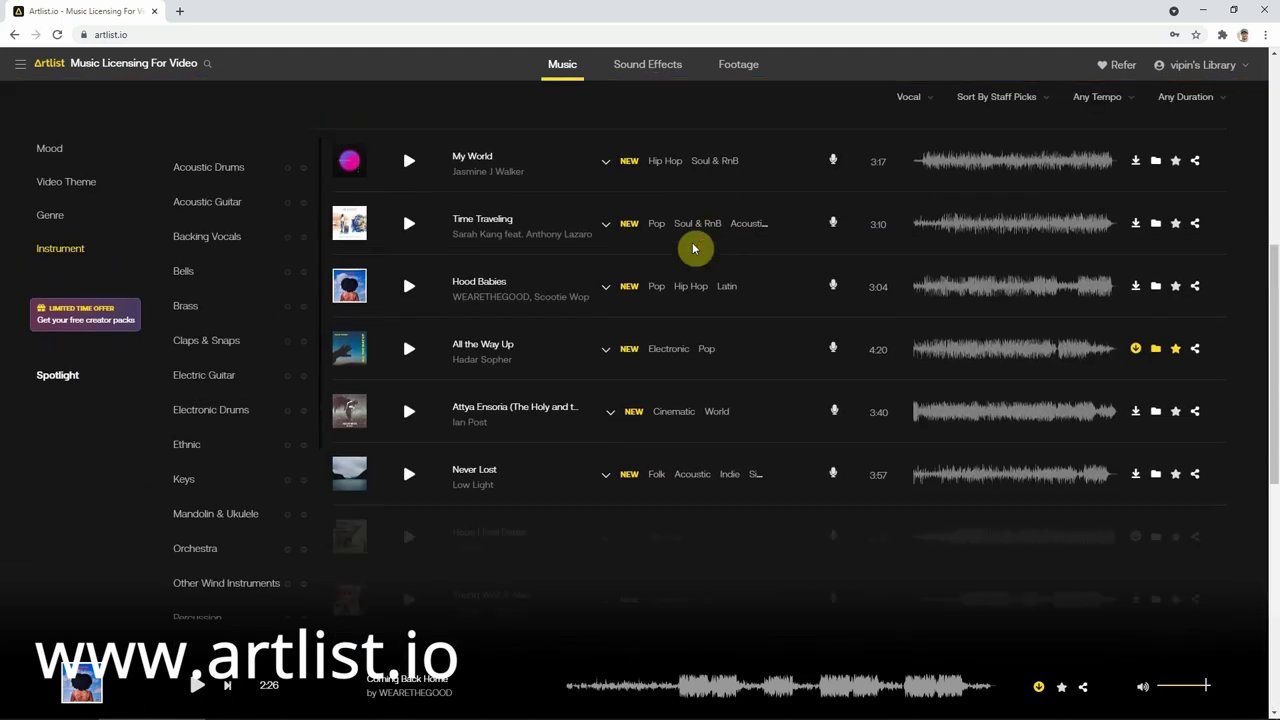
scroll(683, 305, "down", 3)
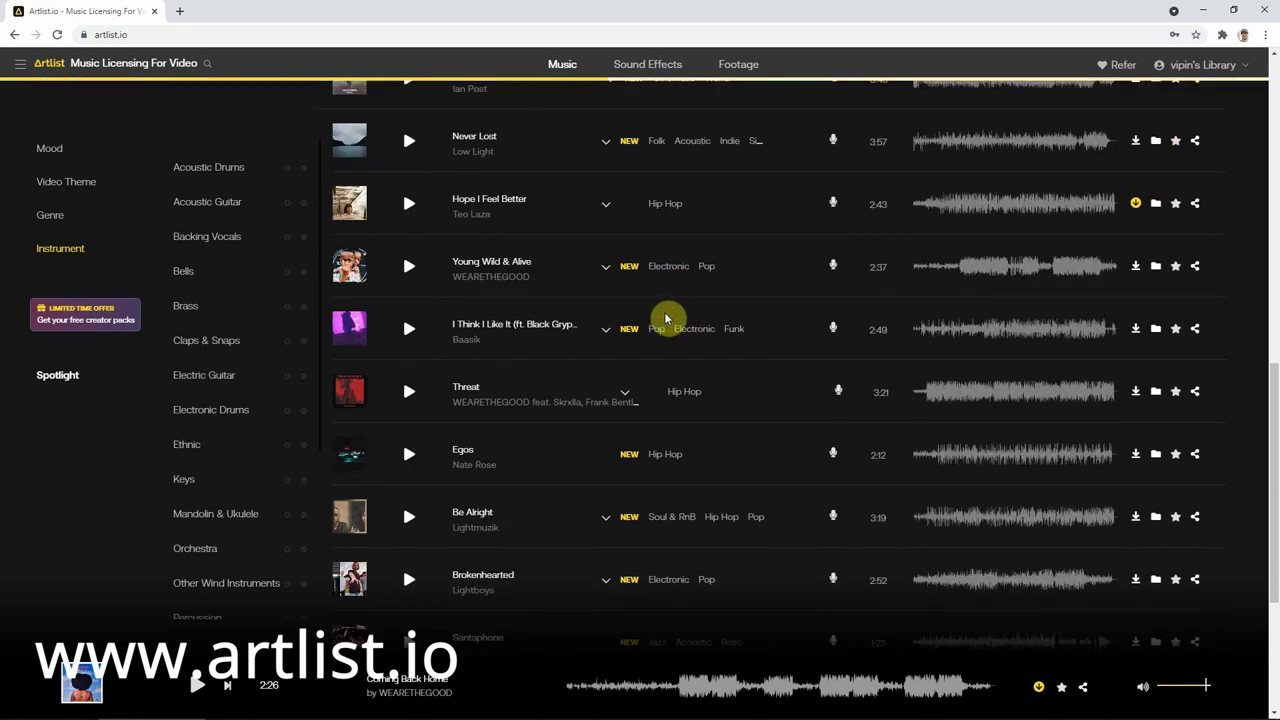
scroll(665, 318, "up", 7)
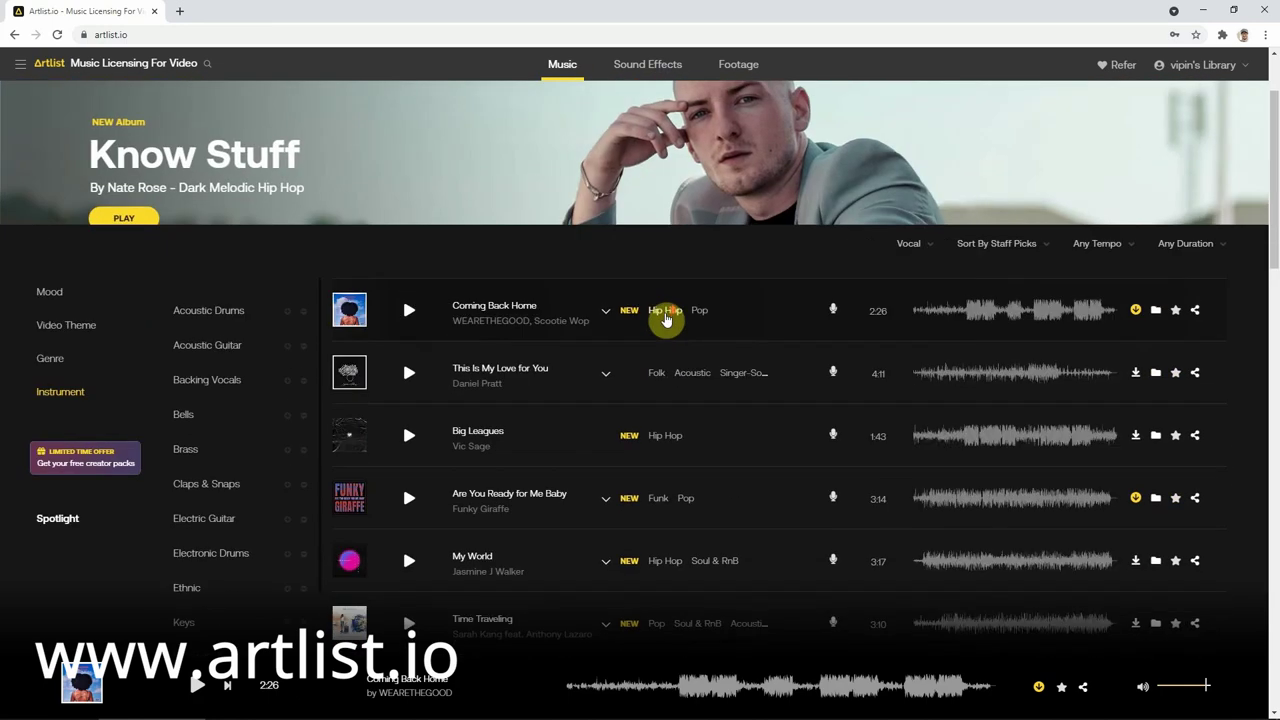
scroll(665, 318, "up", 1)
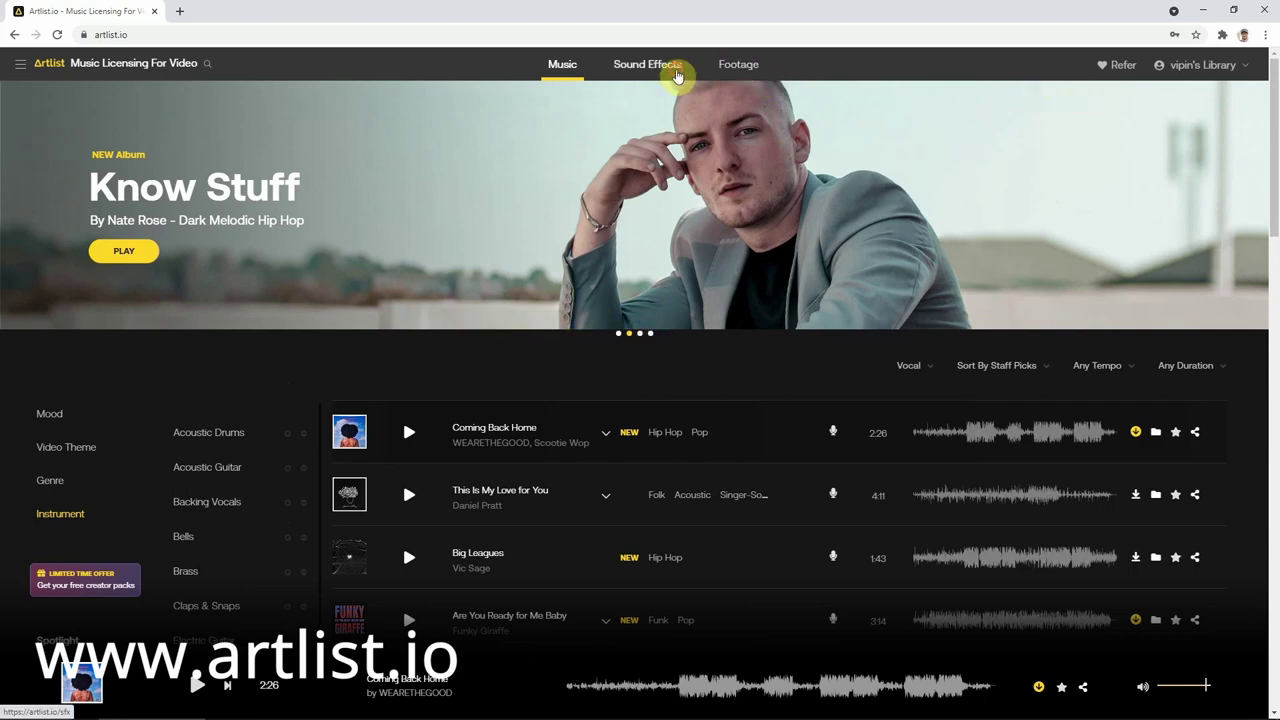
Open the sound effects catalogue and look over its categories
left_click(677, 75)
scroll(714, 429, "down", 3)
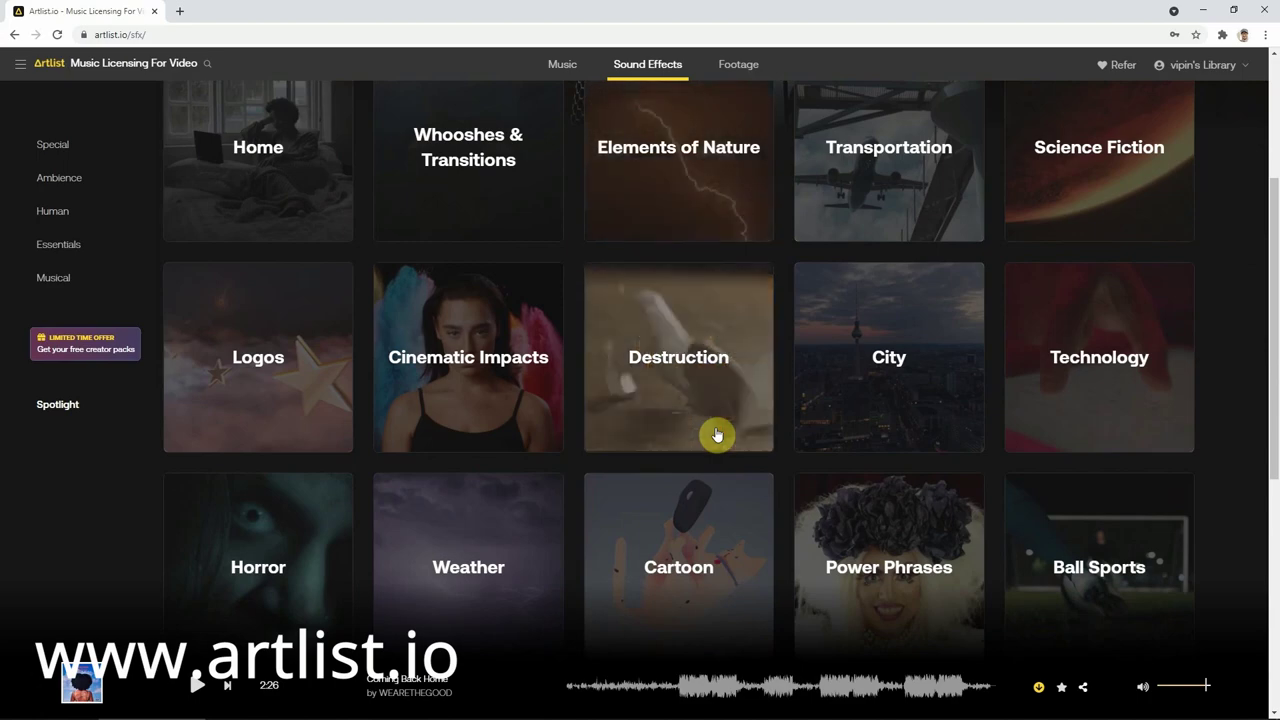
scroll(716, 434, "down", 5)
scroll(627, 421, "up", 8)
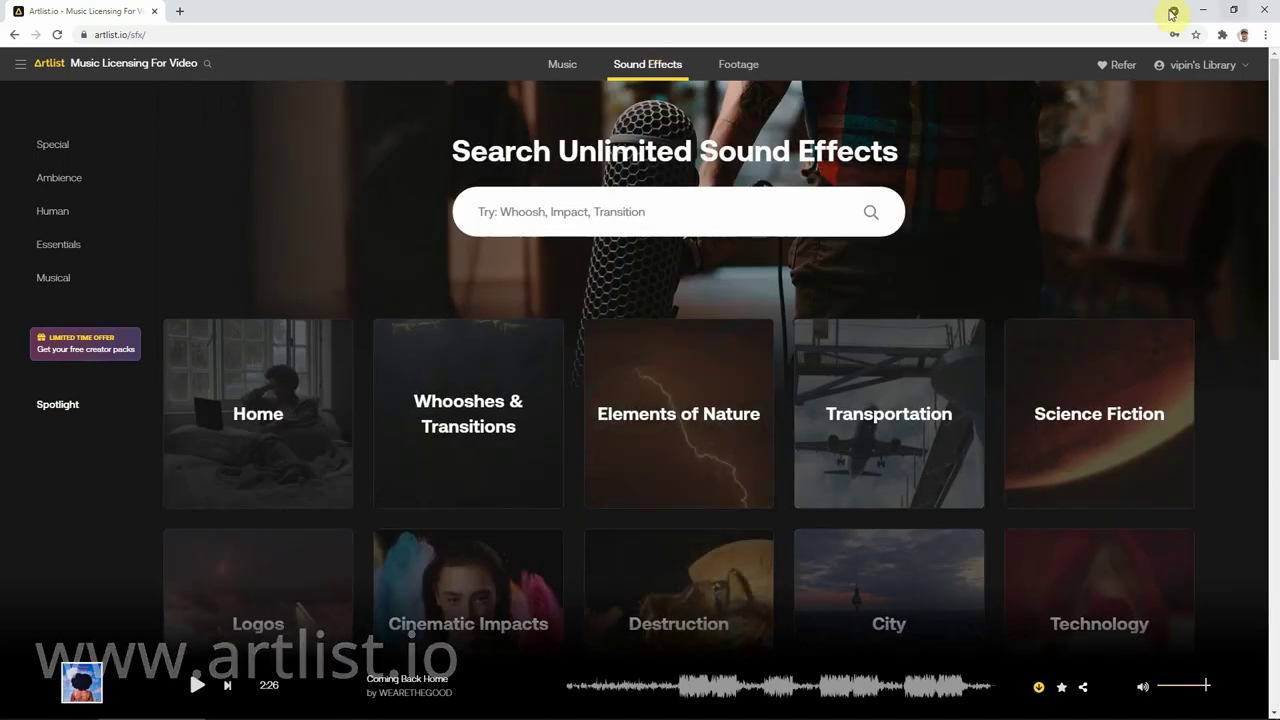
Switch back to DaVinci Resolve and review the TEASER timeline from its start, selecting all clips on the audio tracks
left_click(1205, 11)
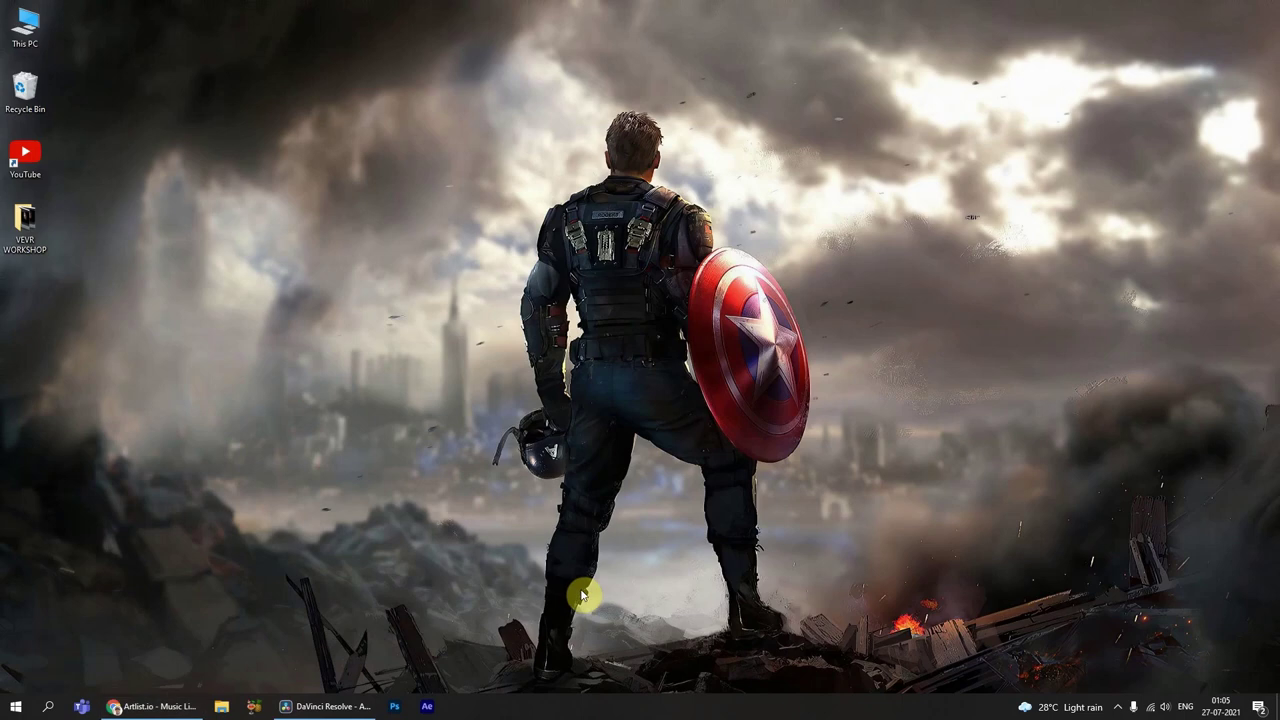
left_click(325, 706)
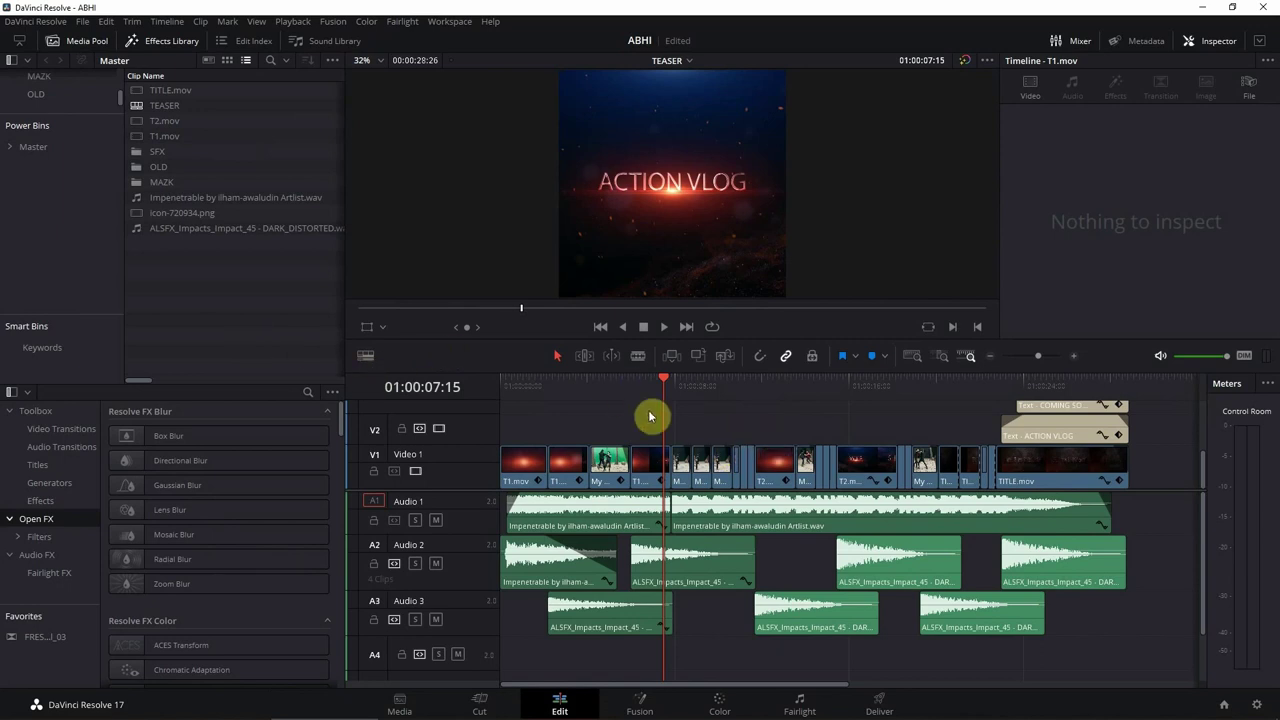
left_click(609, 390)
left_click(620, 464)
left_click_drag(609, 386, 409, 423)
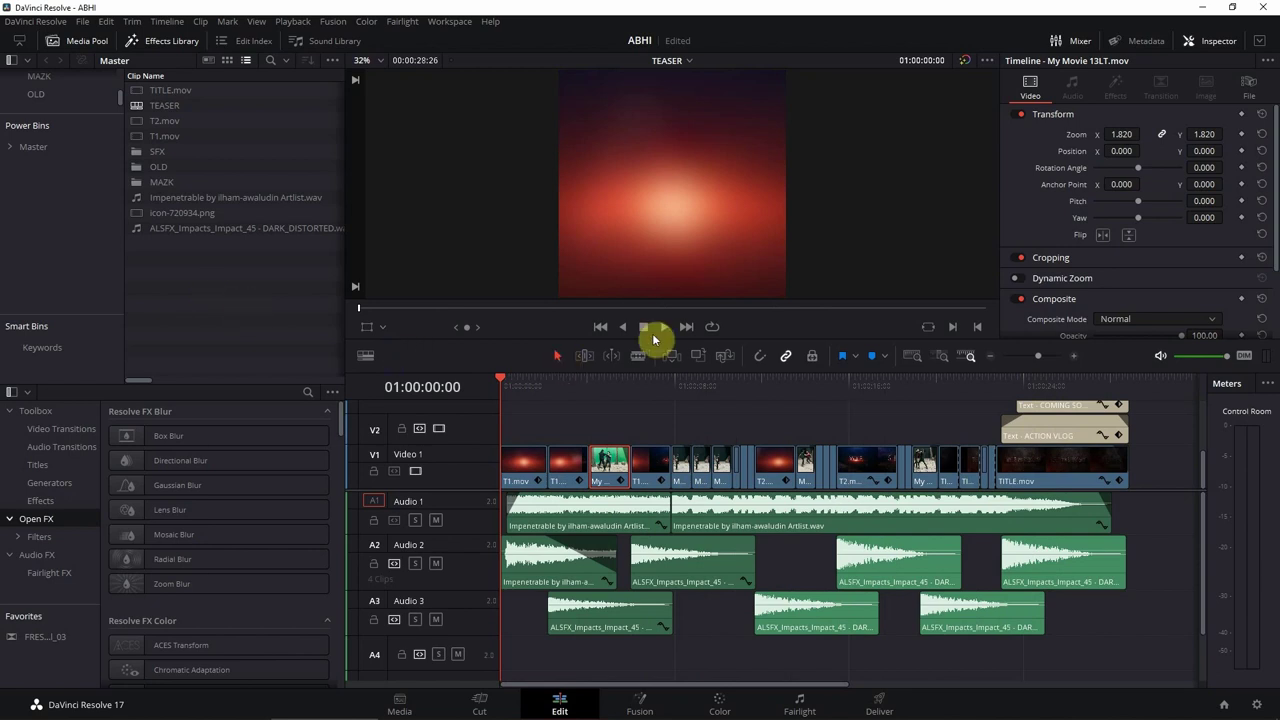
left_click(561, 387)
left_click_drag(1194, 494, 440, 680)
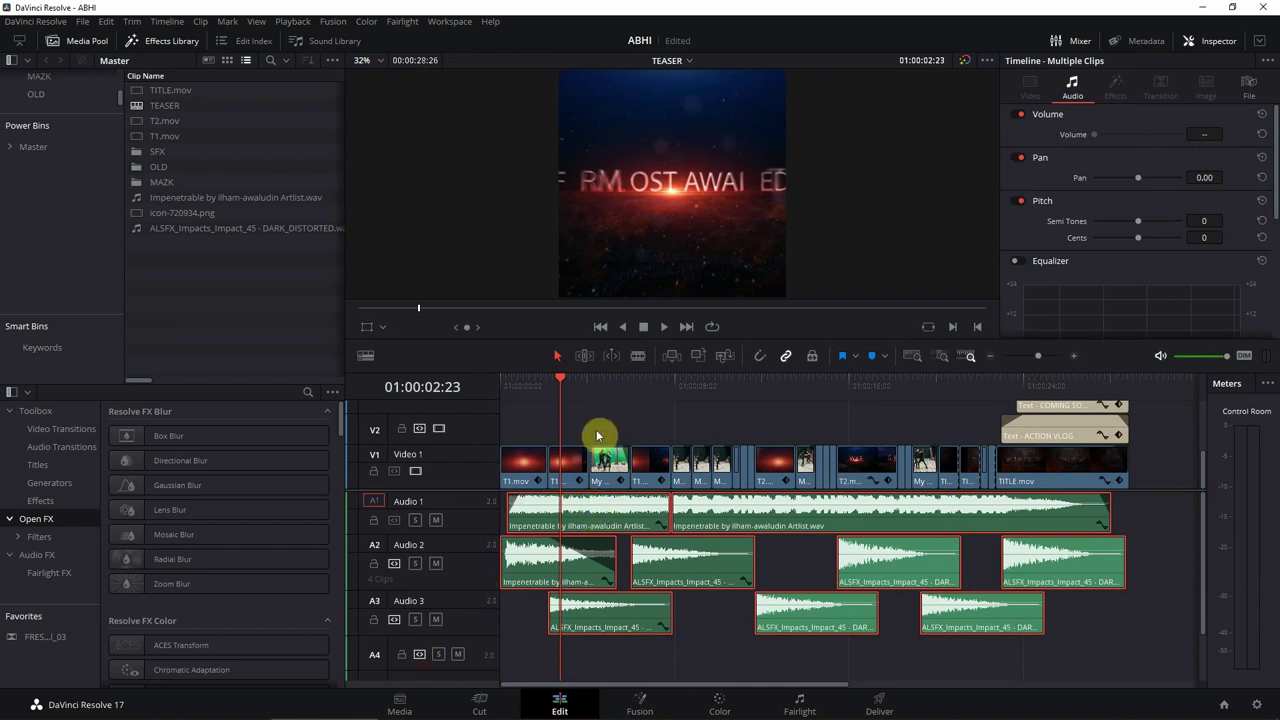
Set up a new empty timeline named TRAILER 2 that does not use the project settings
left_click(243, 305)
right_click(197, 277)
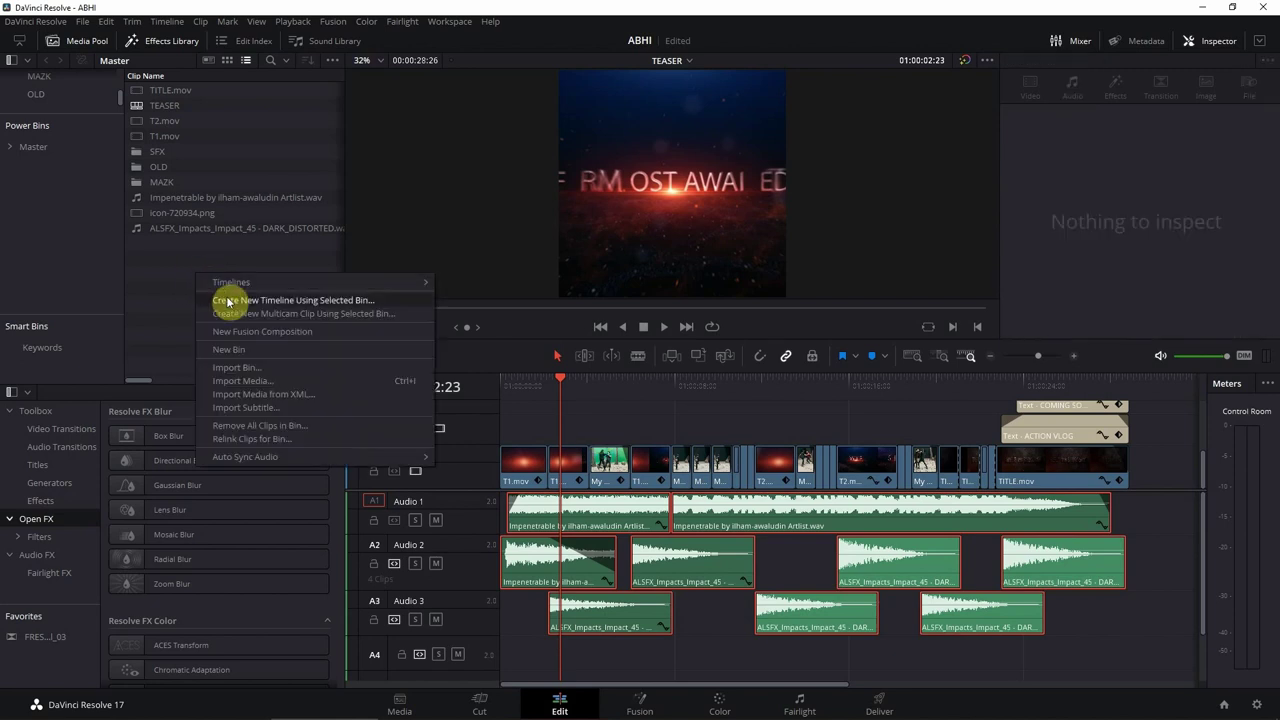
mouse_move(266, 289)
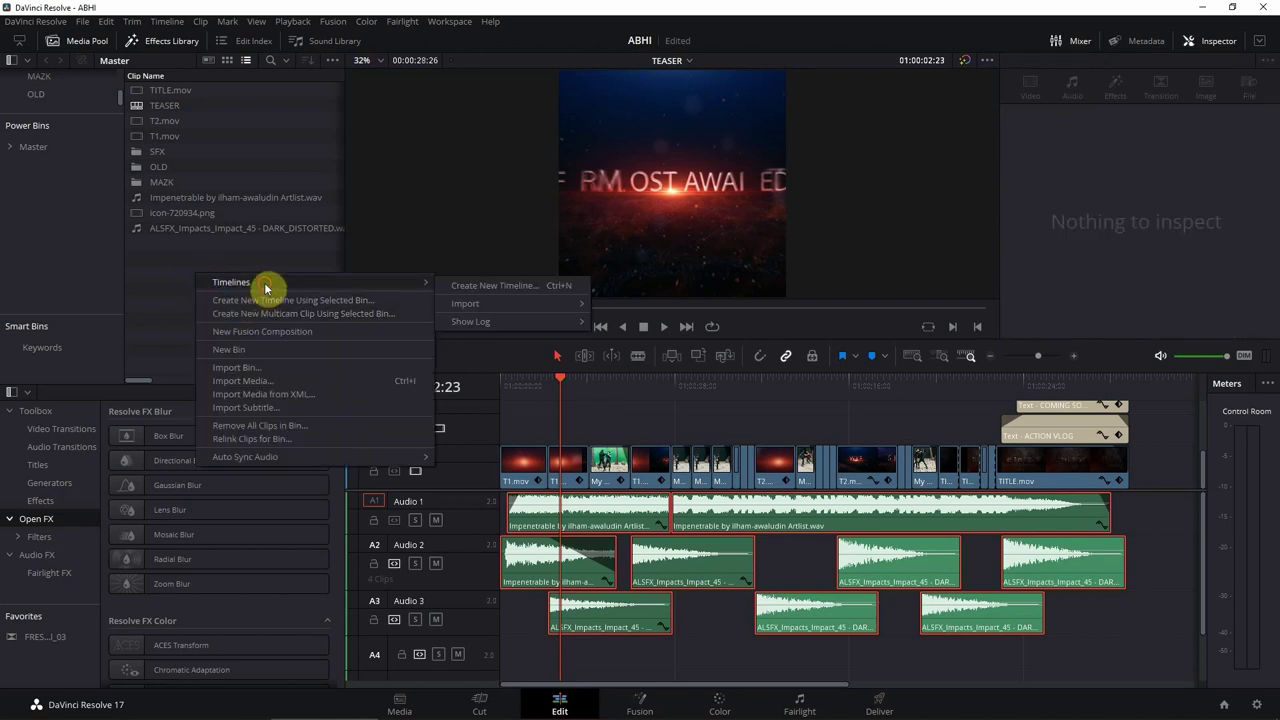
left_click(517, 290)
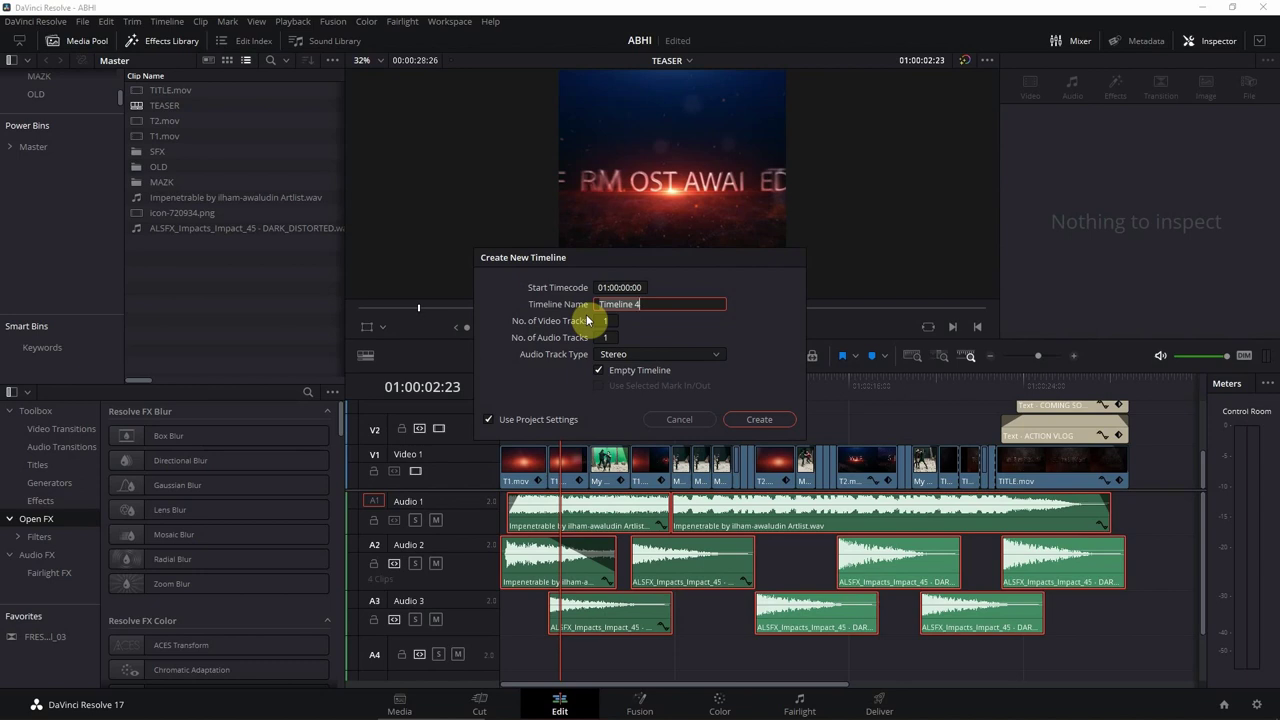
type("TRAILER 2")
left_click(534, 420)
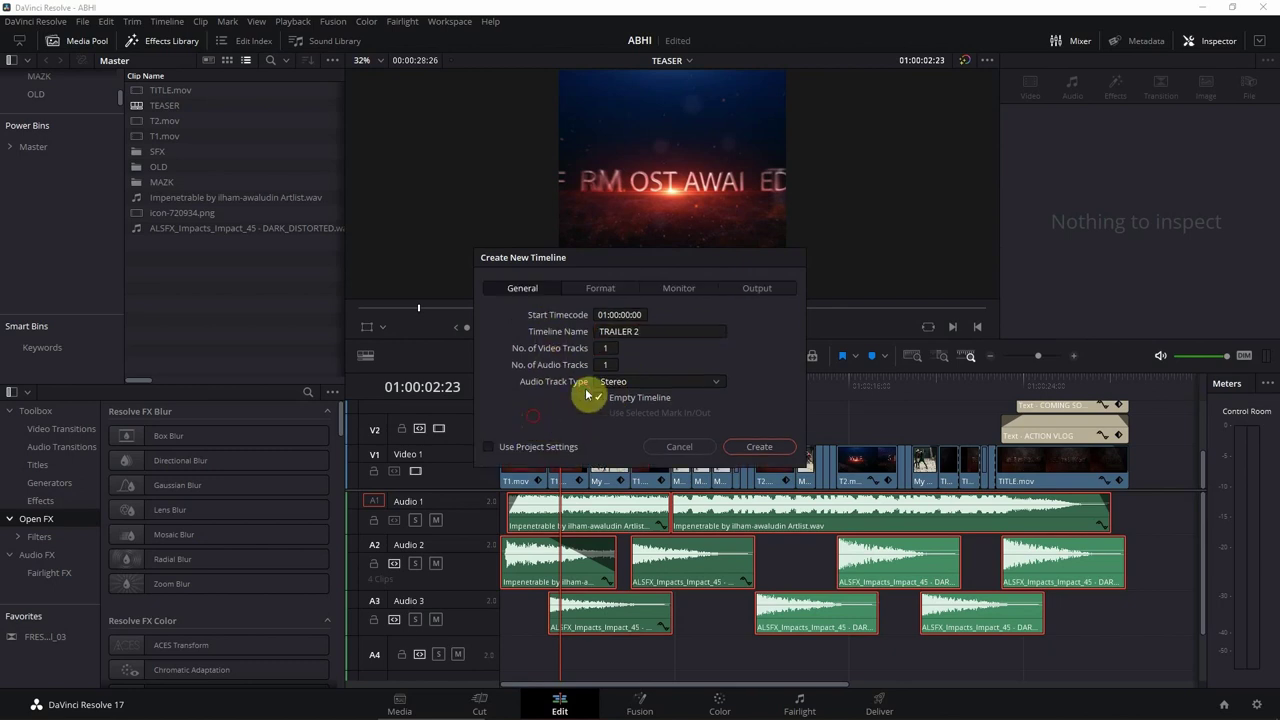
Check the new timeline's format and create it at 1920 x 1080 HD and 30 frames per second
left_click(604, 292)
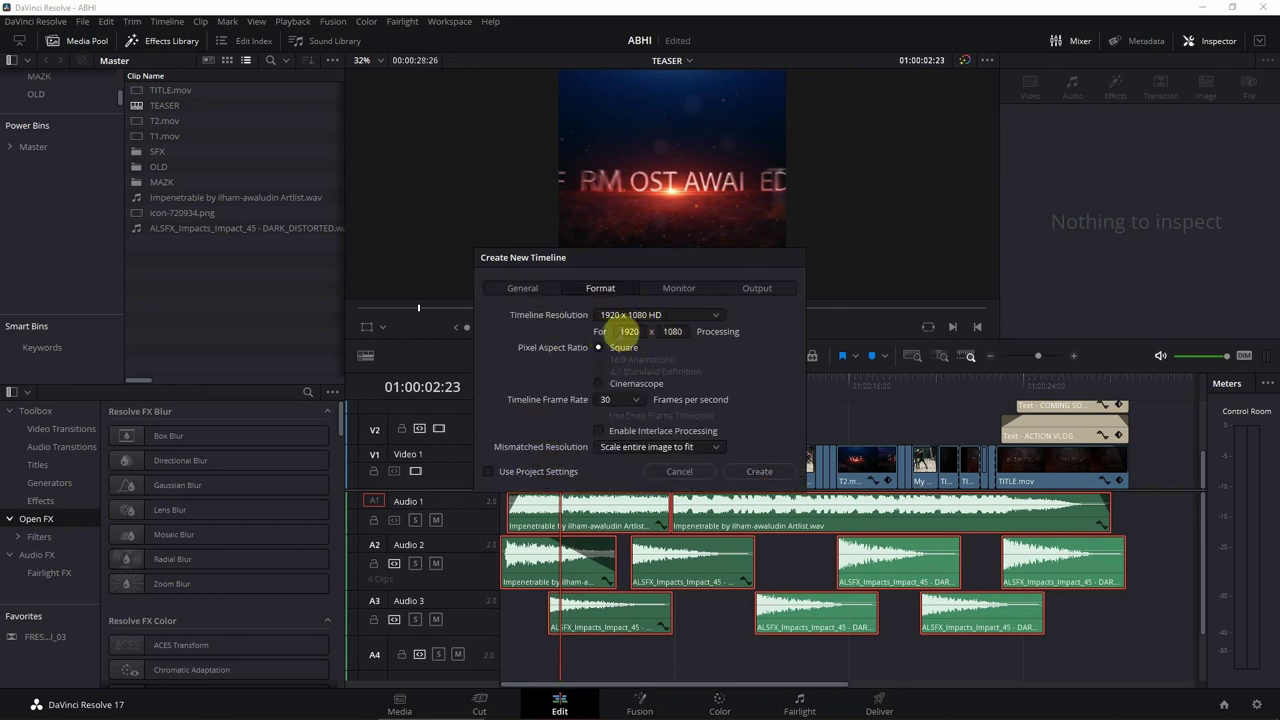
left_click_drag(674, 262, 438, 286)
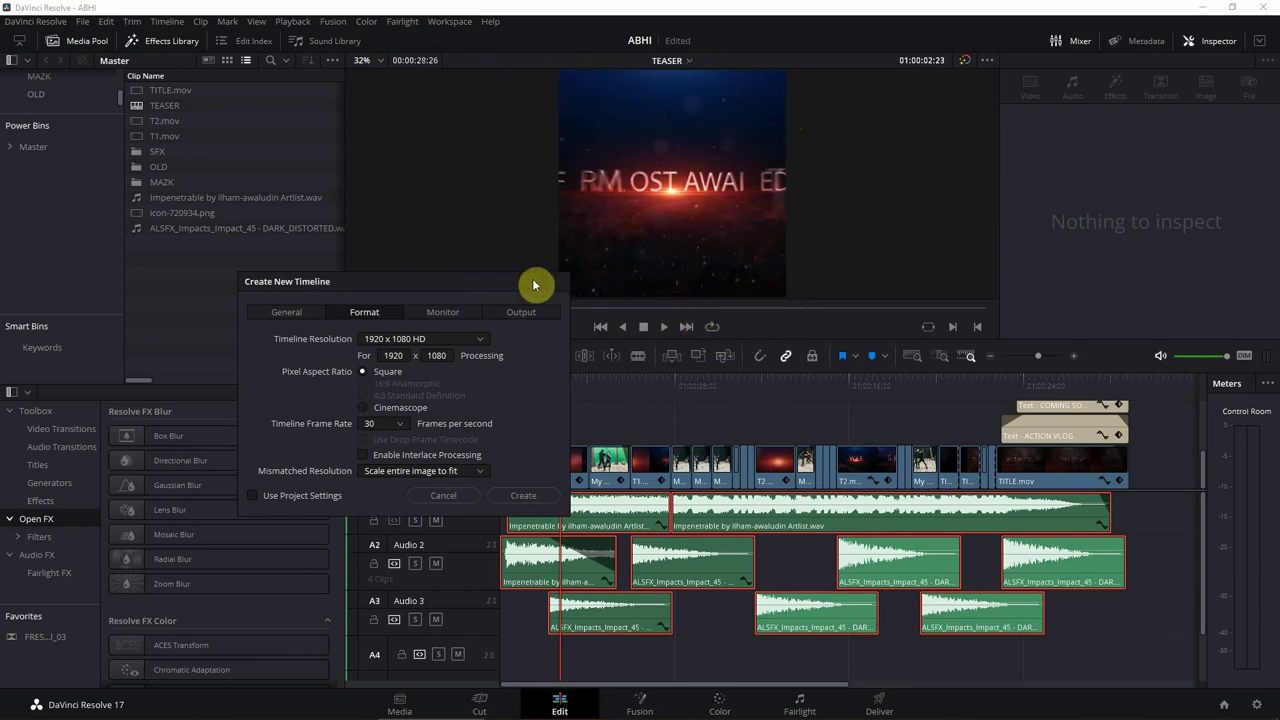
left_click_drag(510, 289, 621, 305)
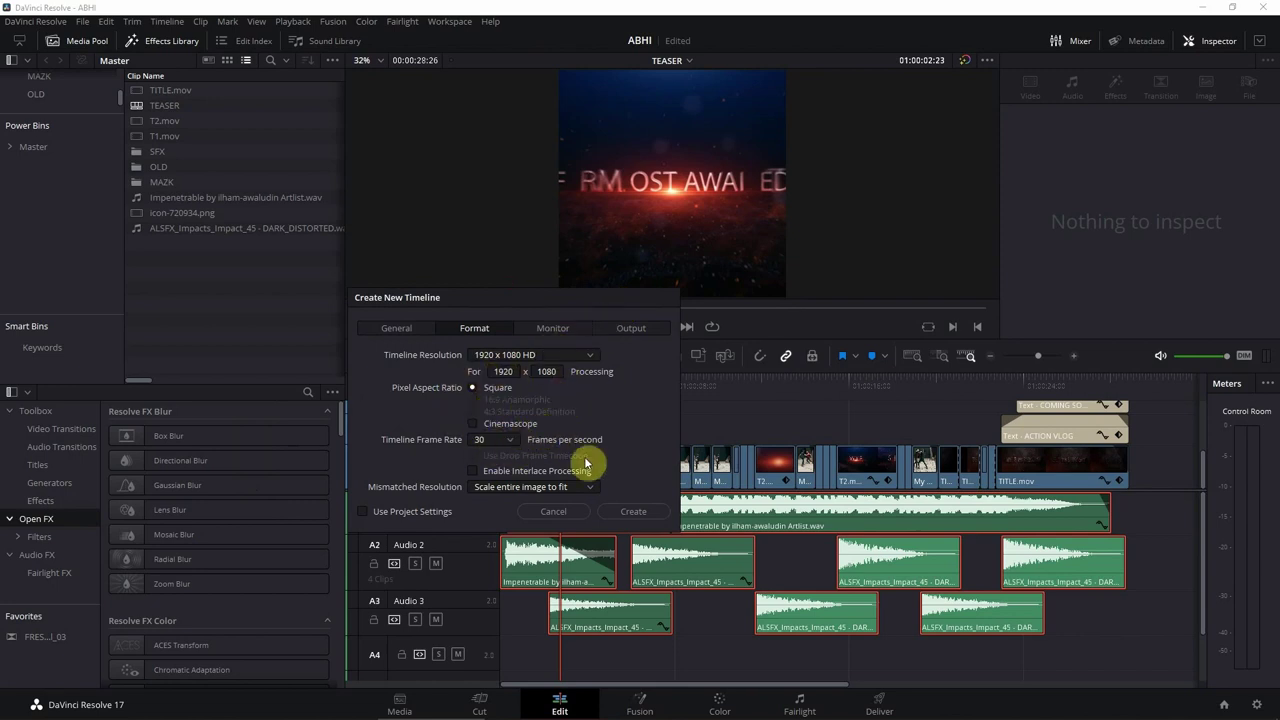
left_click(611, 511)
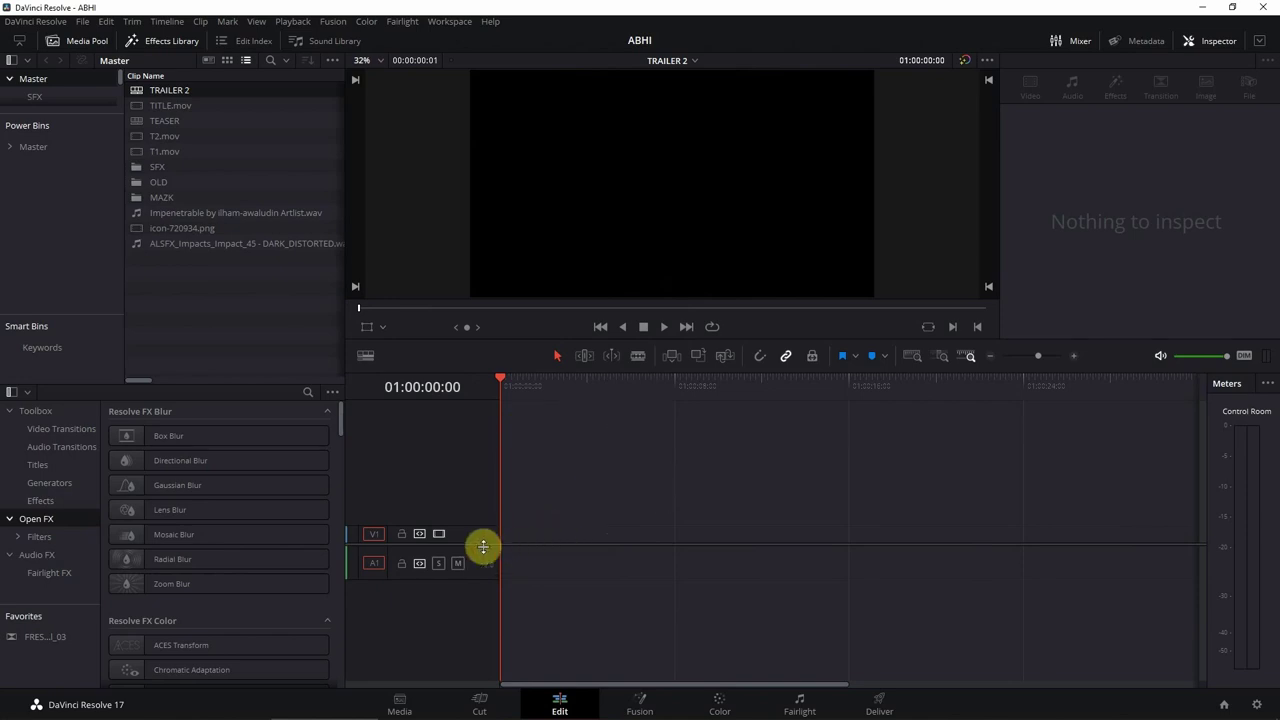
Enlarge the audio track area of the timeline and load the Impenetrable music file for preview
left_click_drag(477, 543, 478, 503)
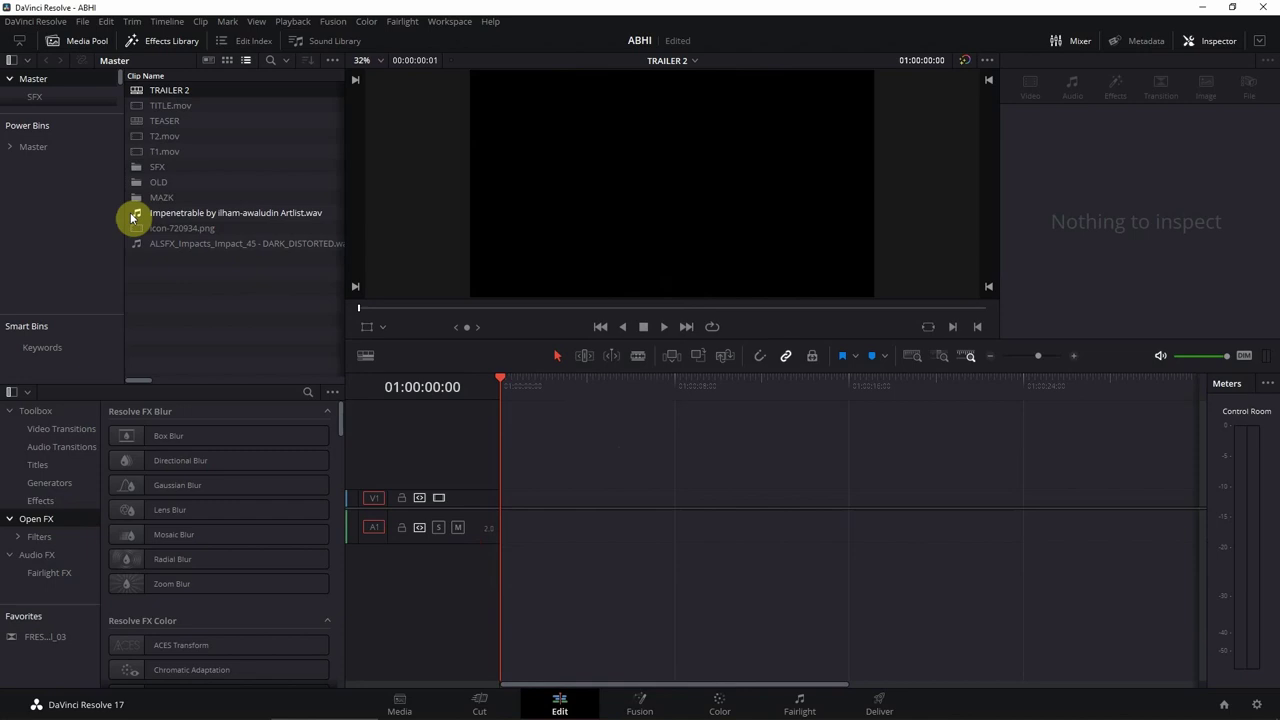
left_click(196, 227)
key("Up")
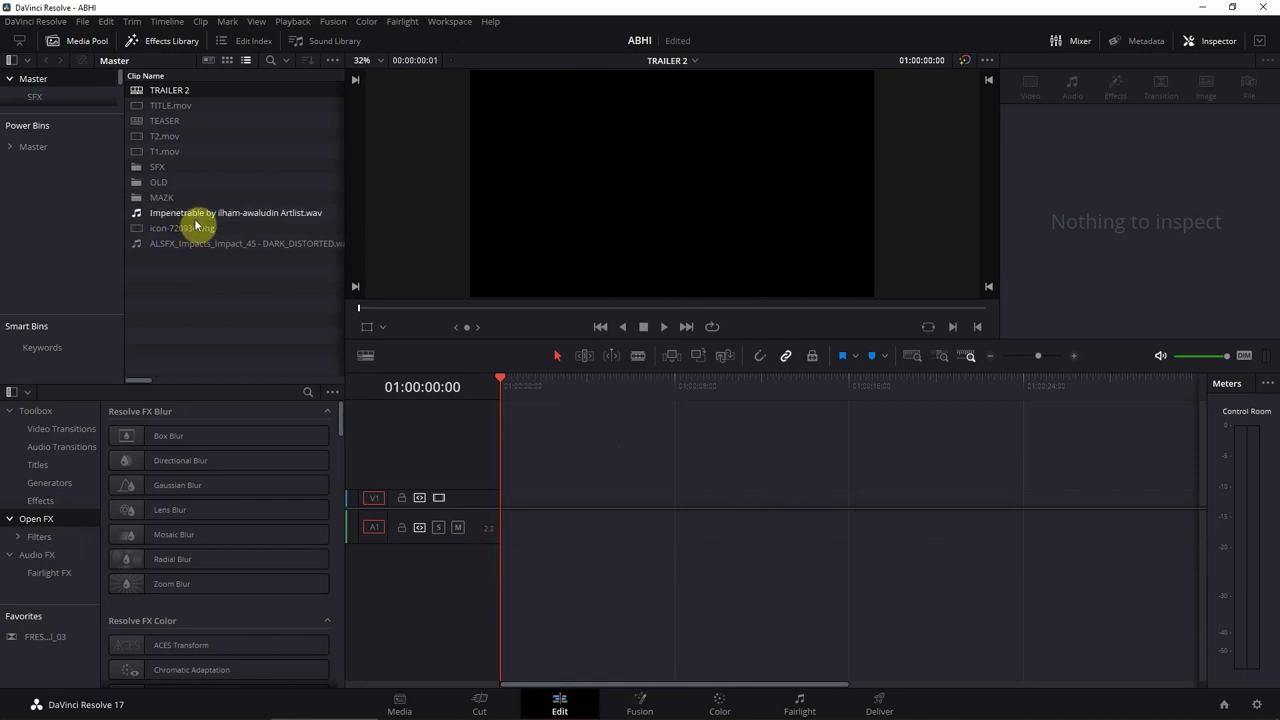
left_click_drag(172, 218, 138, 215)
double_click(138, 215)
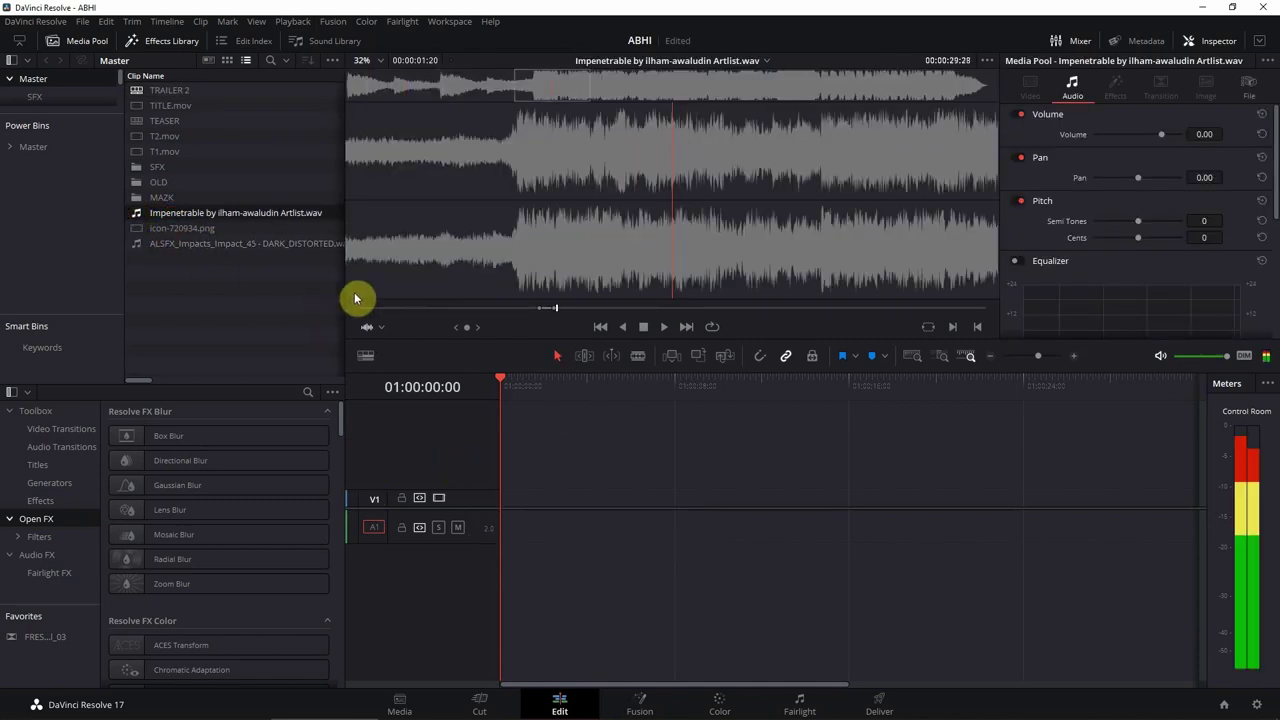
Place the Impenetrable music track at the start of Audio 1 and fit the whole timeline in view
left_click_drag(615, 305, 460, 592)
left_click(567, 389)
key("shift+z")
Check the Impenetrable music clip's total duration in the Change Clip Speed settings without changing anything
left_click(636, 576)
left_click_drag(697, 455, 582, 600)
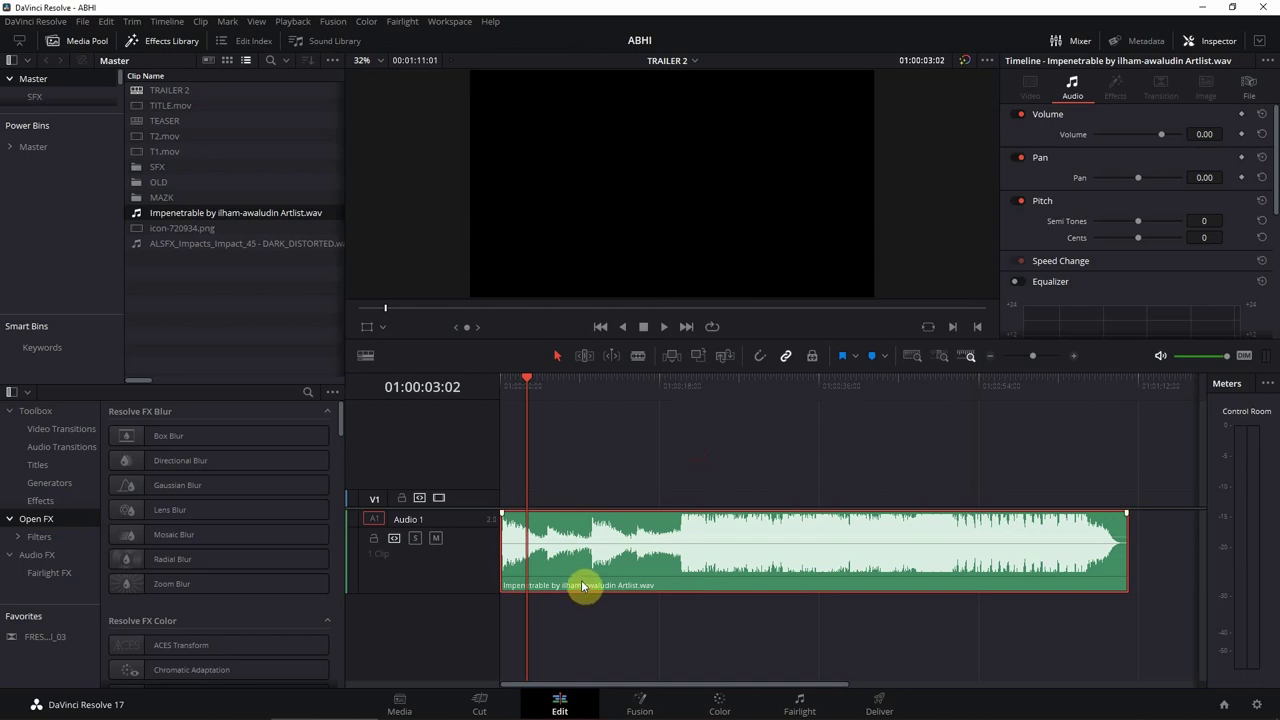
key("r")
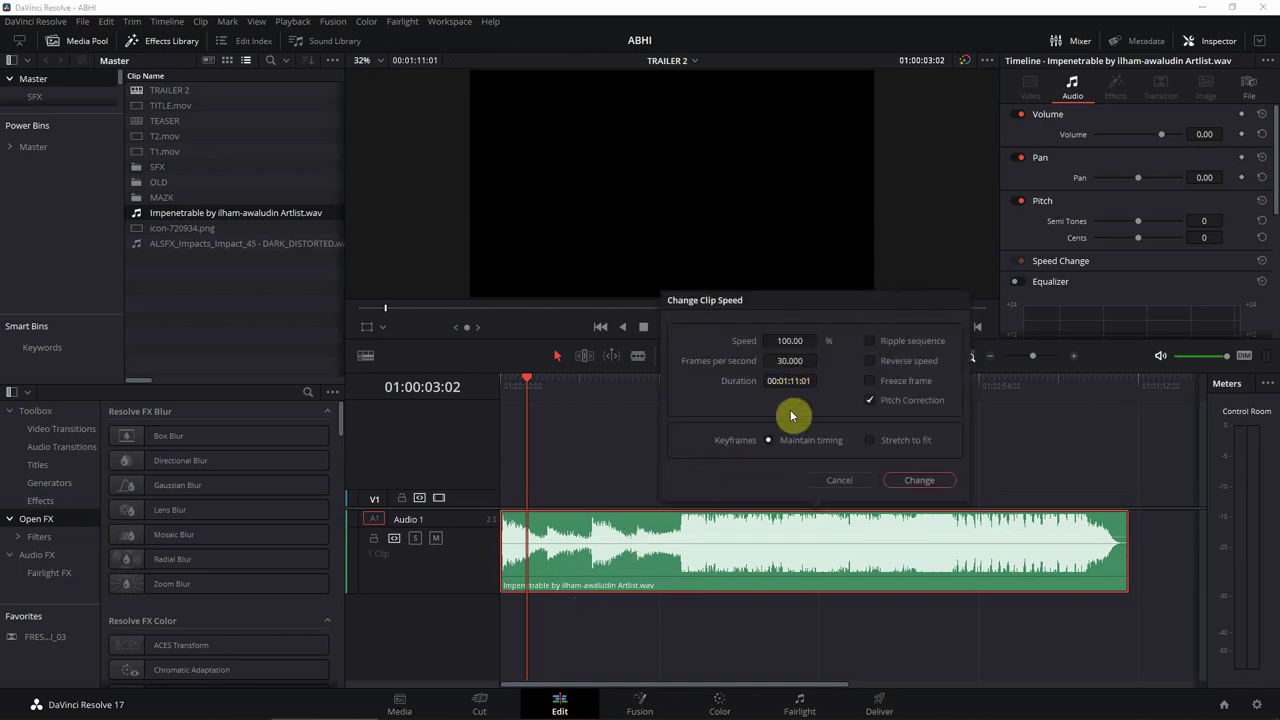
left_click(836, 485)
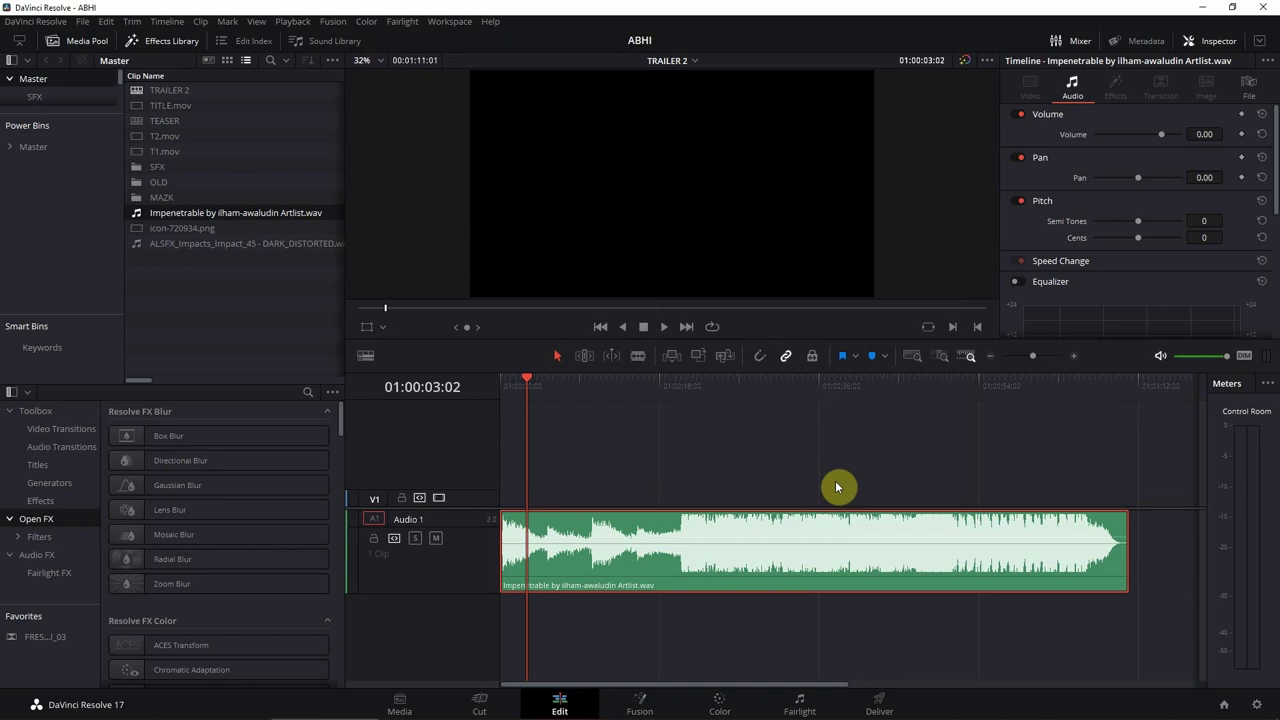
Play the Impenetrable track from the timeline start through the quiet intro into the loud section
key("Home")
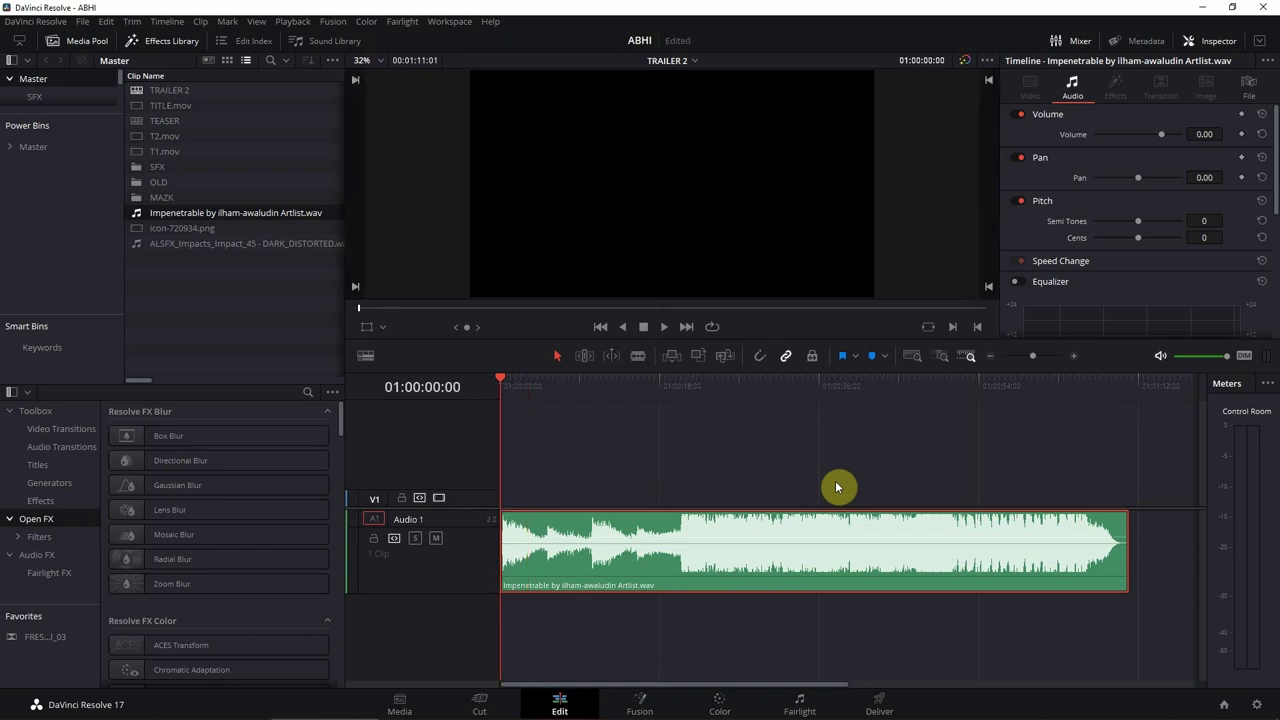
key("ctrl+=")
key("ctrl+=")
key("space")
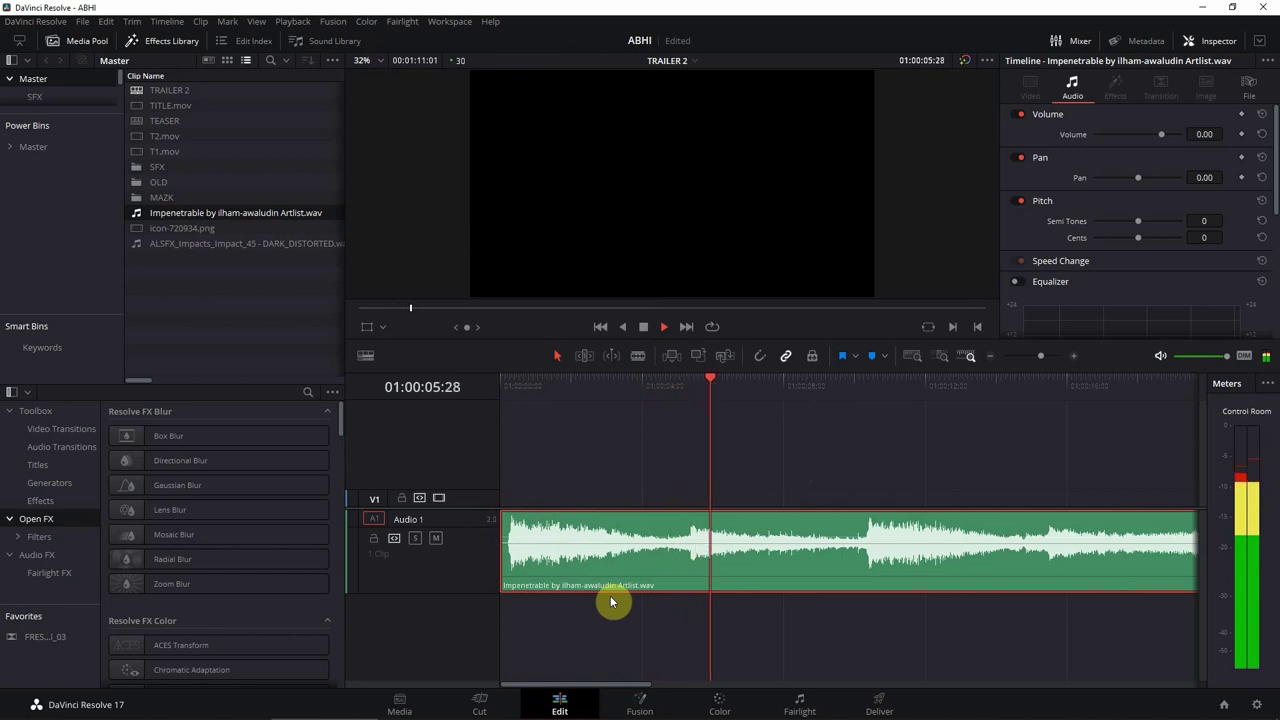
key("ctrl+minus")
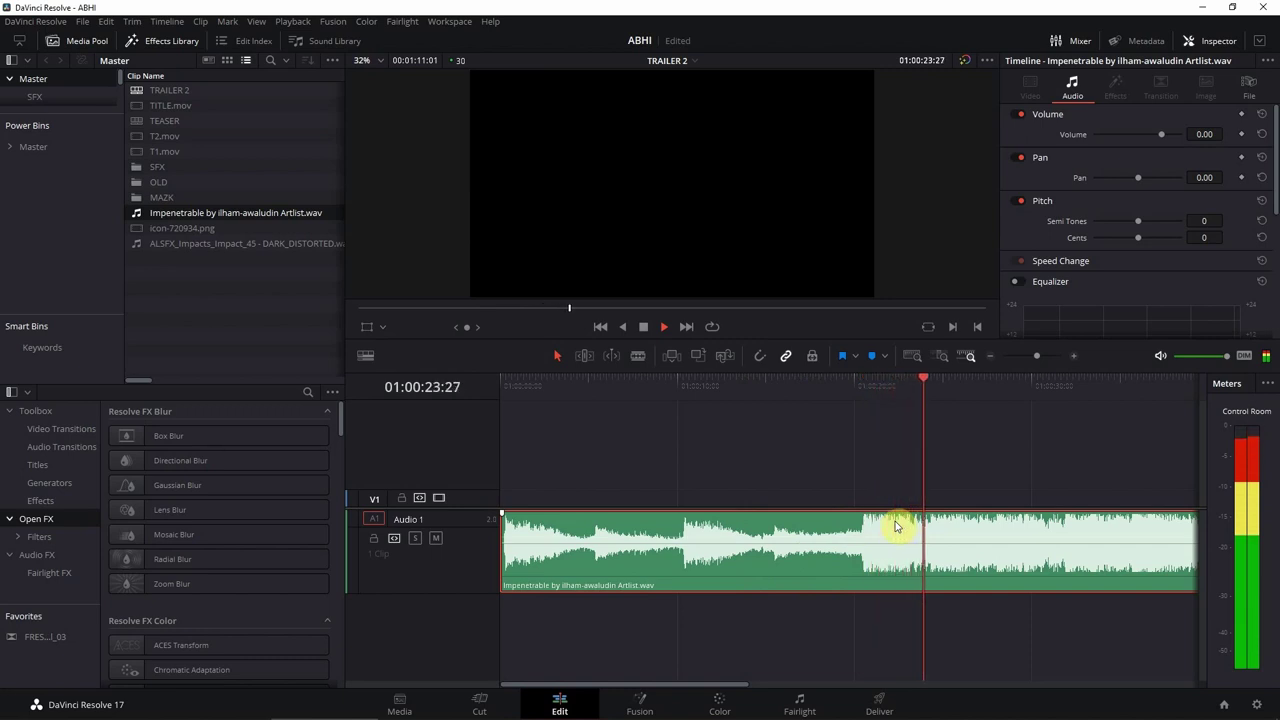
key("space")
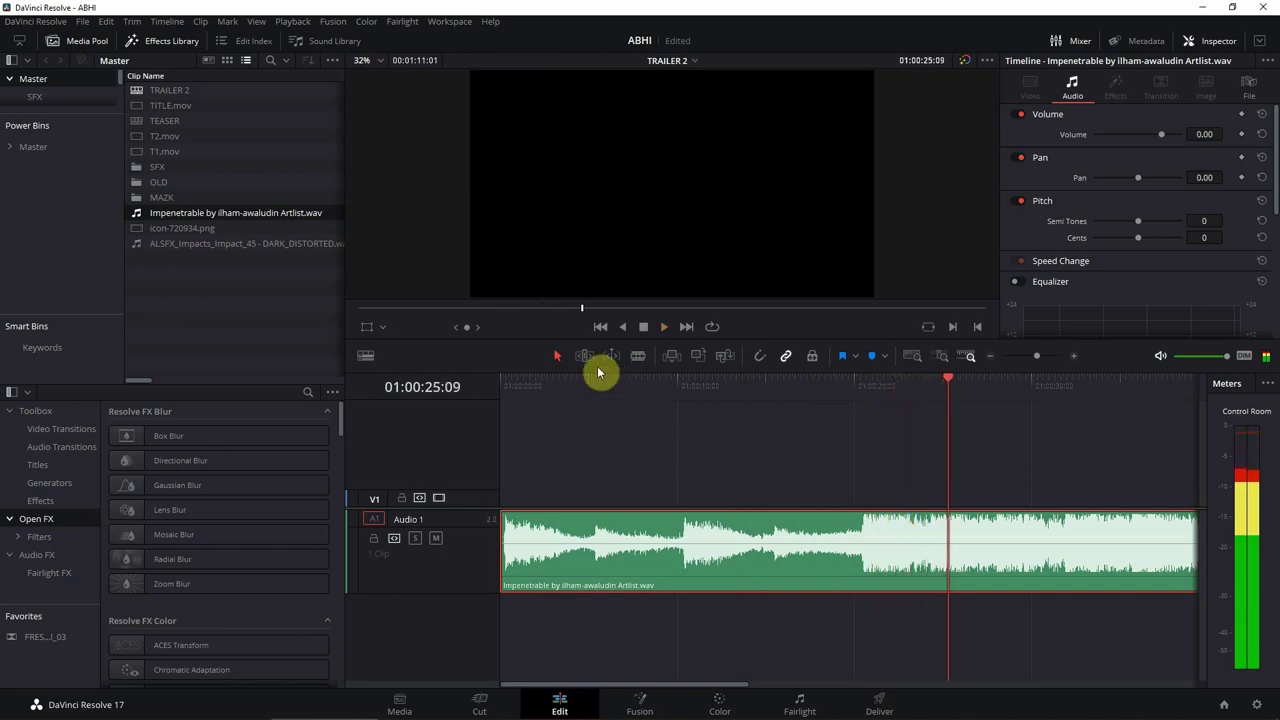
Locate the point near 01:00:20:07 on Audio 1 where the loud section of the music begins
key("Home")
left_click_drag(855, 444, 608, 486)
left_click_drag(508, 383, 862, 462)
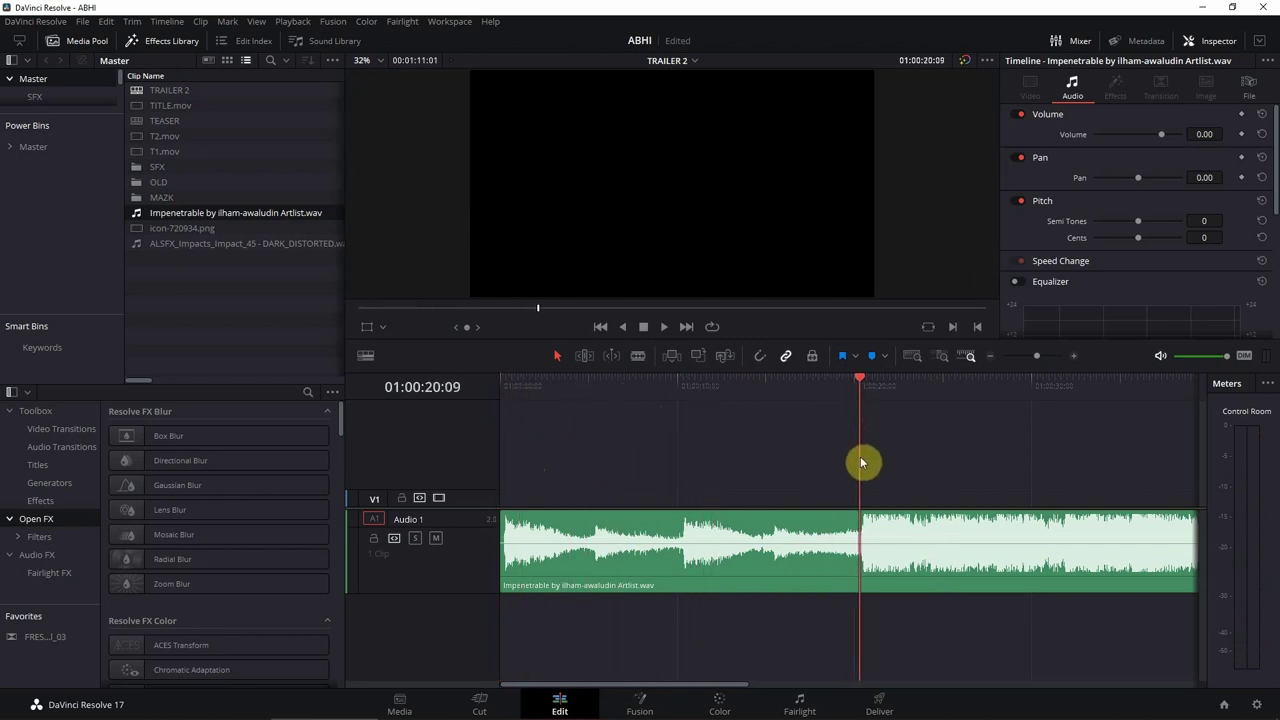
left_click_drag(863, 403, 860, 389)
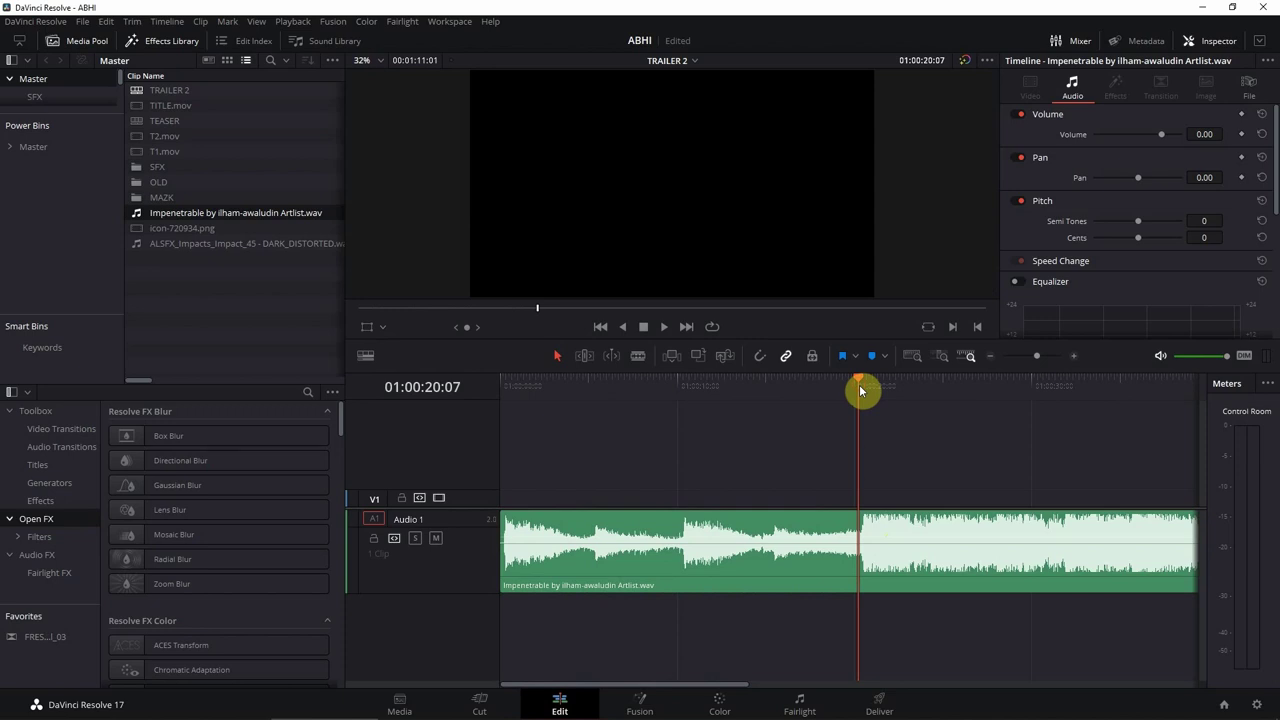
Play the music from the start, find the beat at 01:00:10:11 and split the clip there
key("Home")
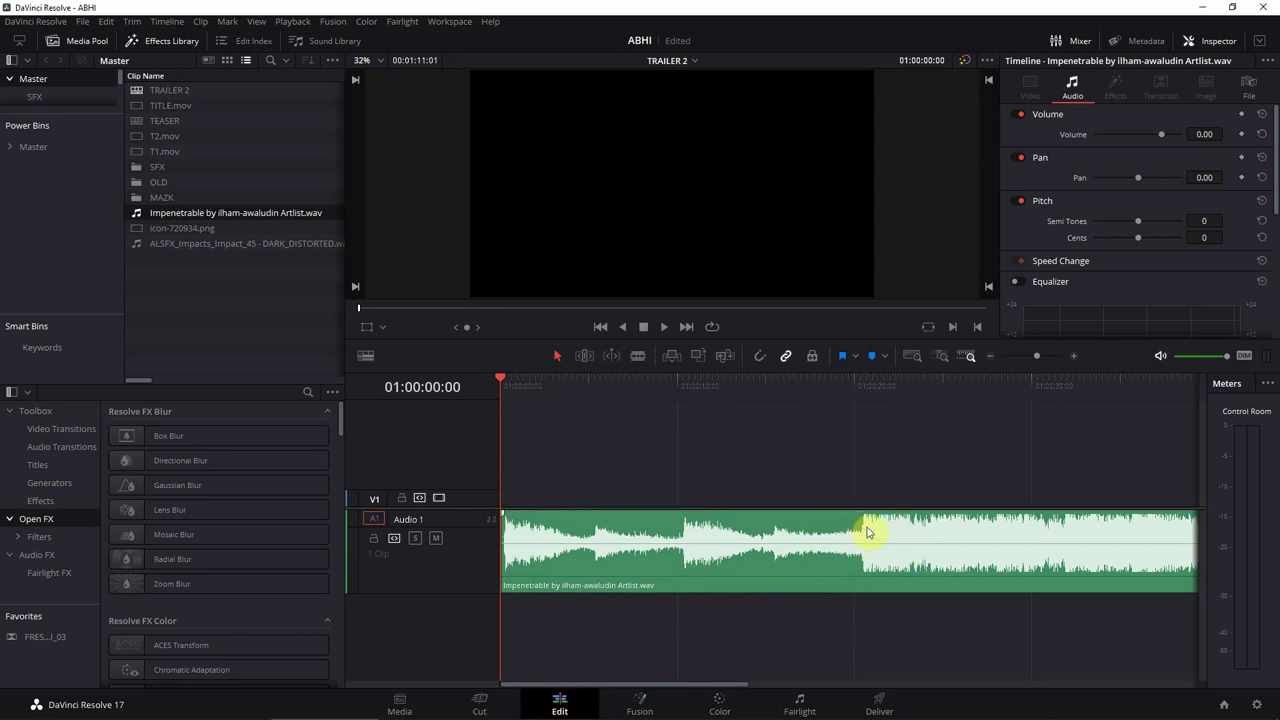
key("space")
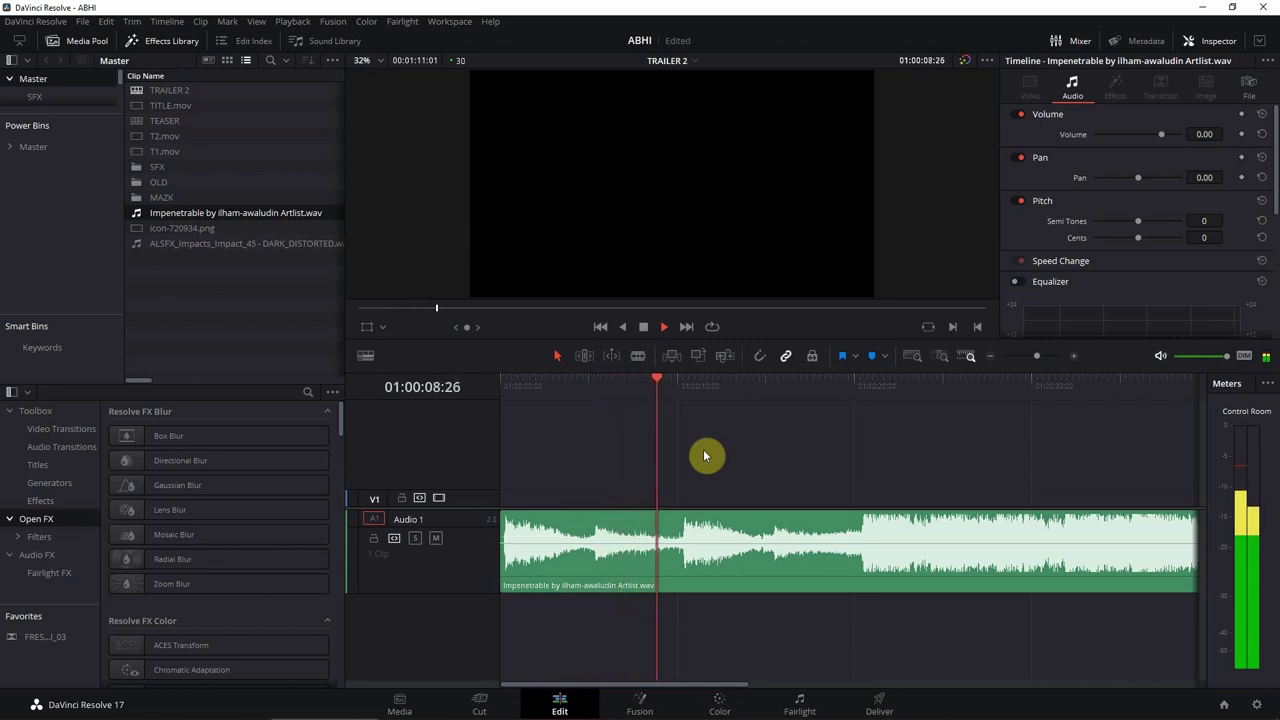
key("space")
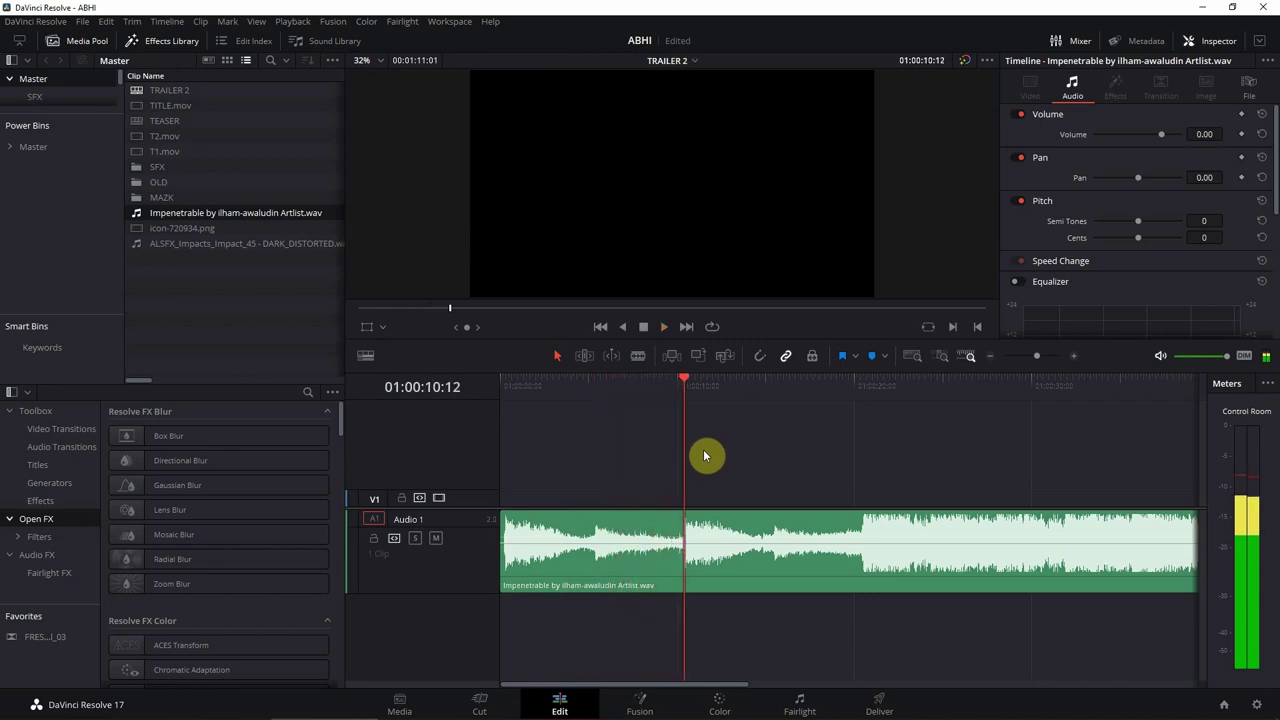
key("Left")
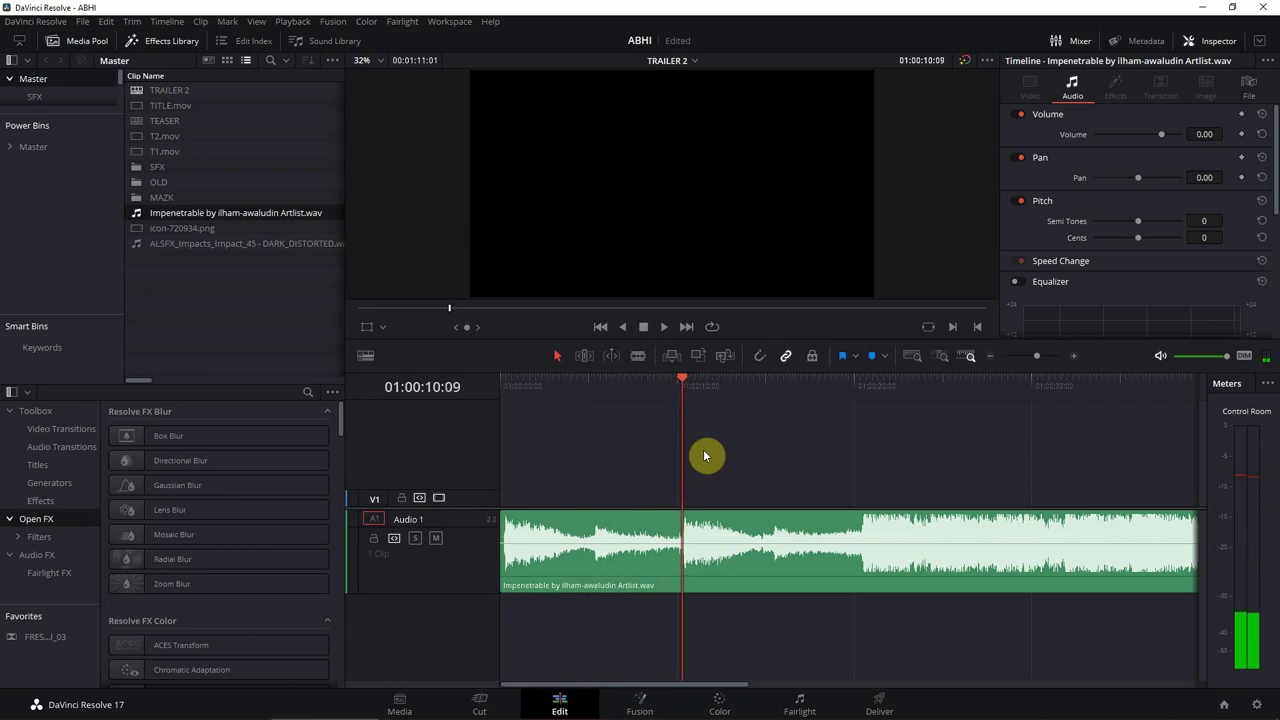
key("Right")
key("Right")
key("Left")
key("Right")
key("ctrl+b")
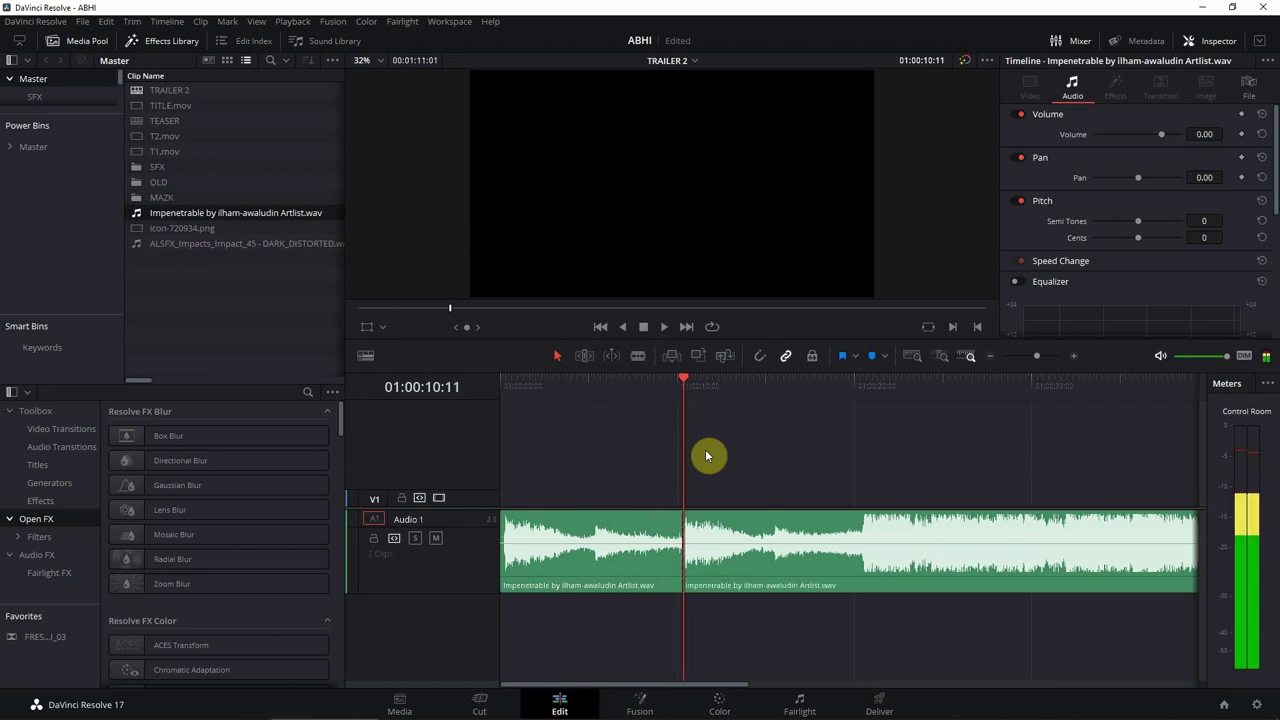
Remove the music between 01:00:10:11 and 01:00:20:15 and move the loud section up against the intro piece
left_click_drag(604, 588, 594, 549)
left_click_drag(841, 385, 863, 385)
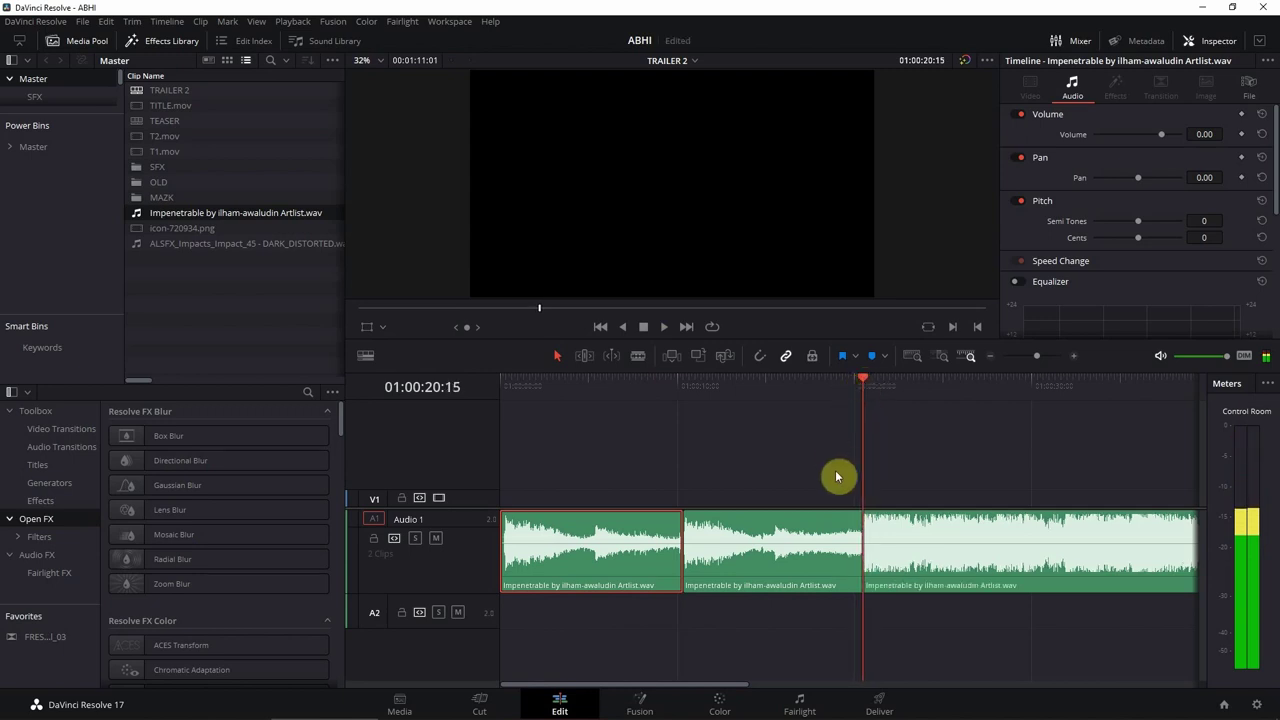
left_click_drag(810, 443, 754, 607)
key("Delete")
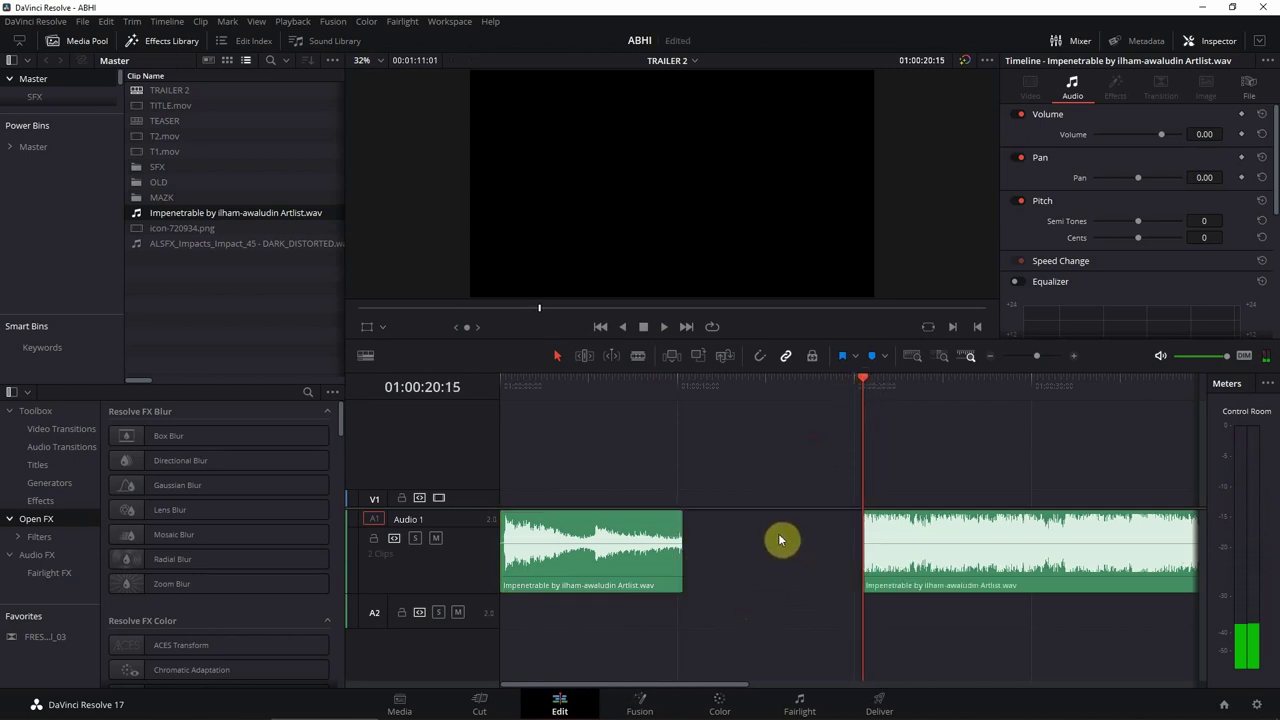
left_click_drag(954, 586, 764, 566)
Play the joined music from the start and locate the next cut point at about 01:00:17:28
key("Home")
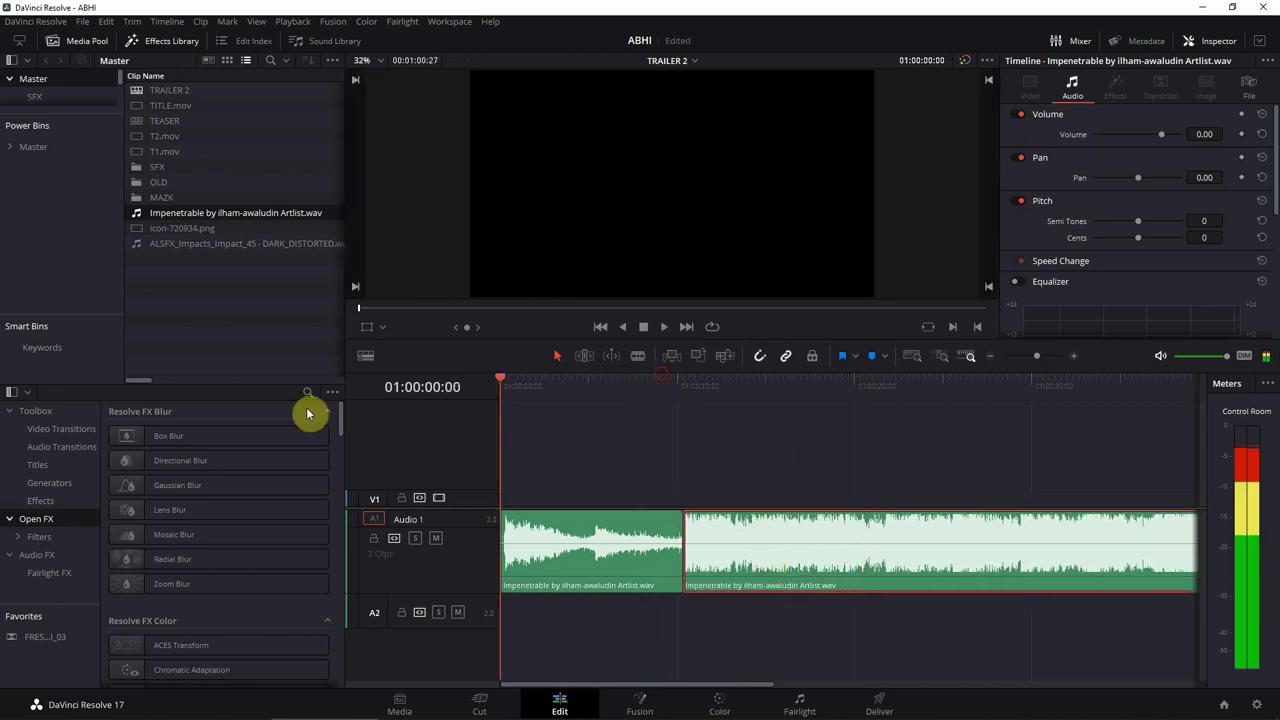
key("space")
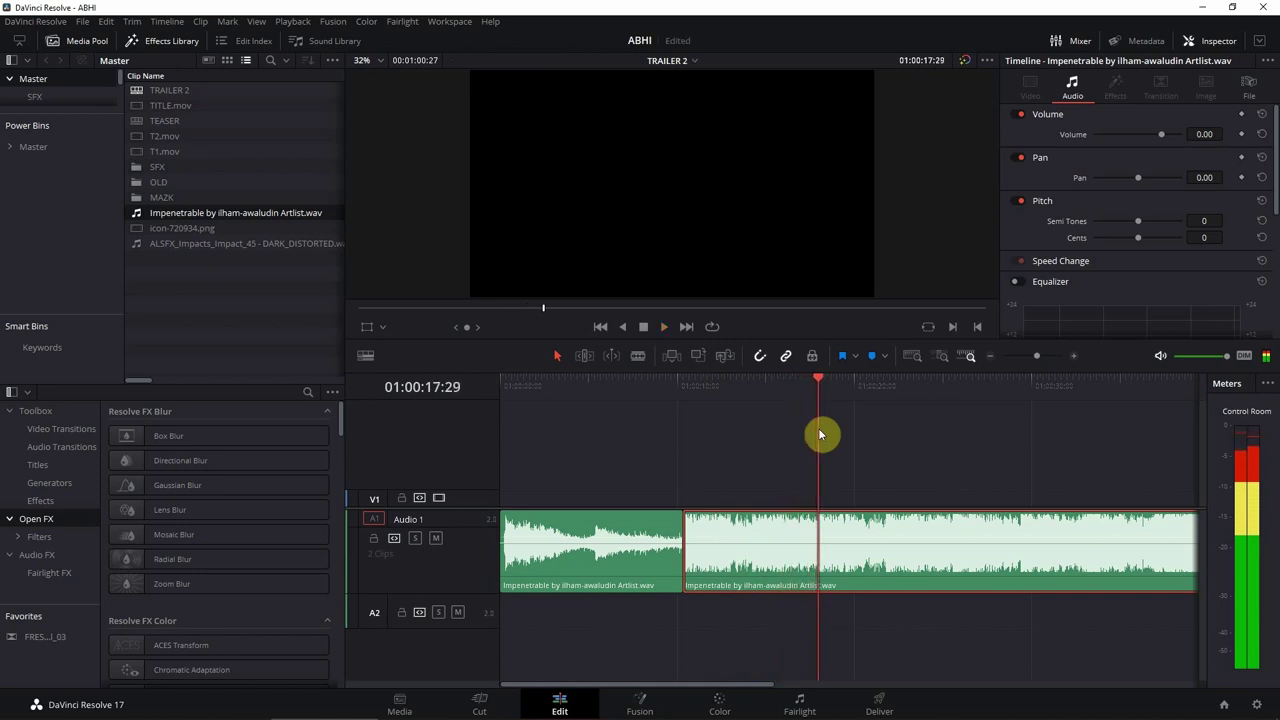
key("Left")
key("Left")
key("Left")
key("Right")
key("Right")
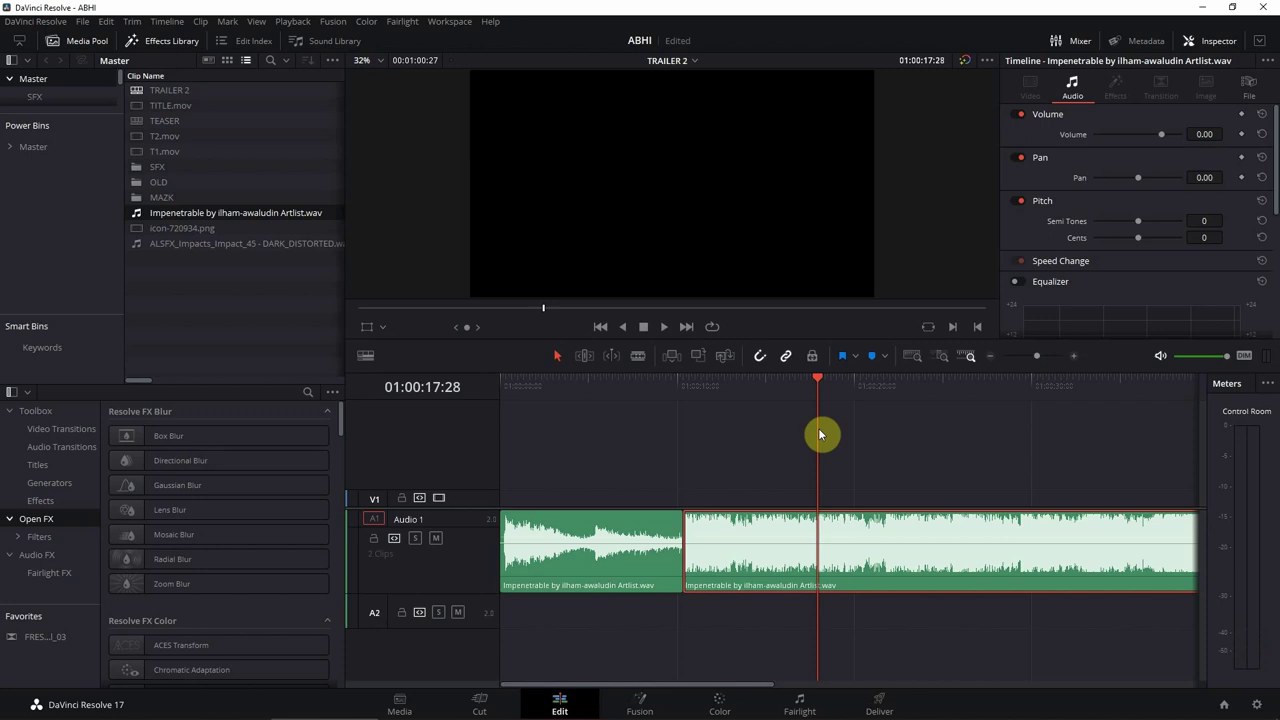
Replay the loud section from its beginning and split it on the beat at 01:00:17:28
key("Up")
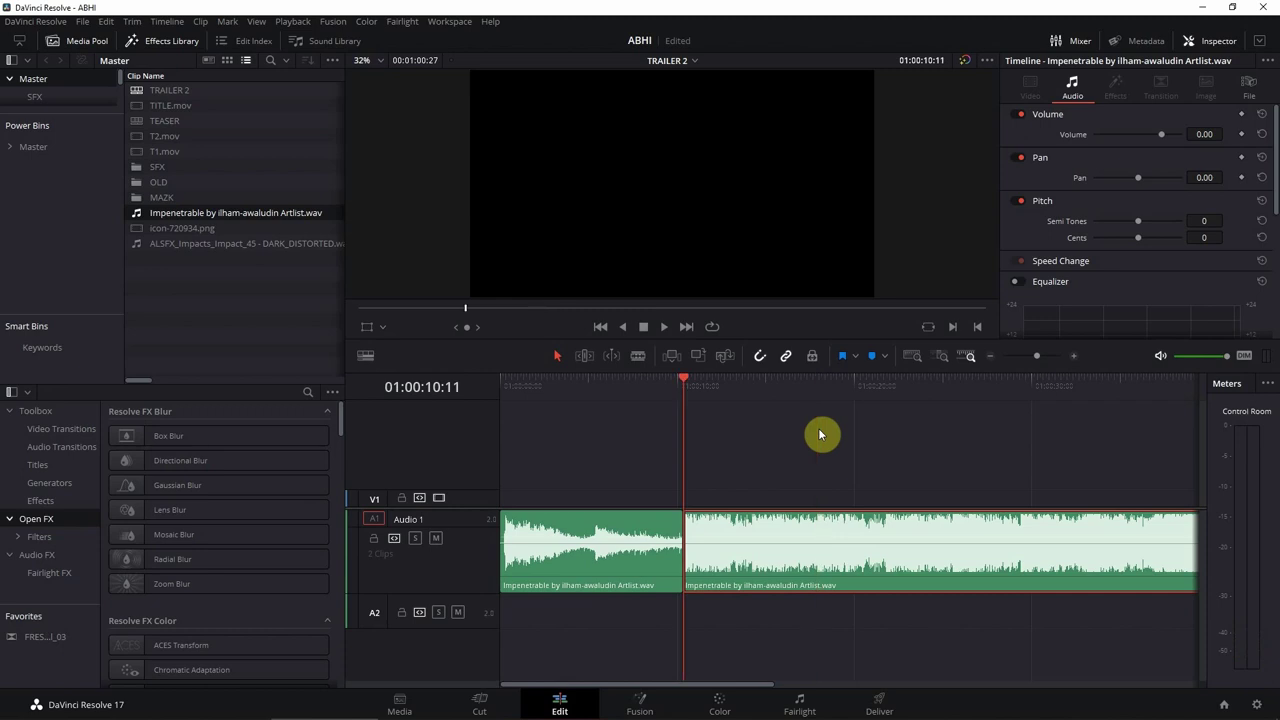
key("space")
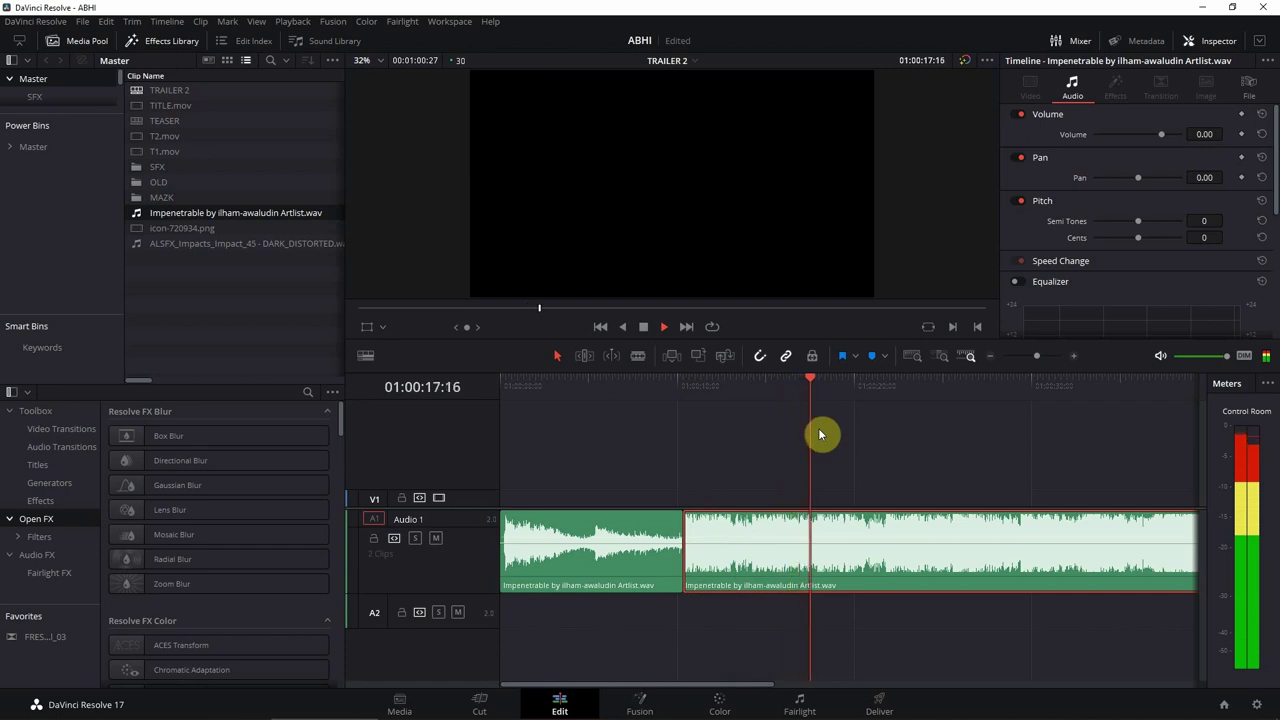
key("space")
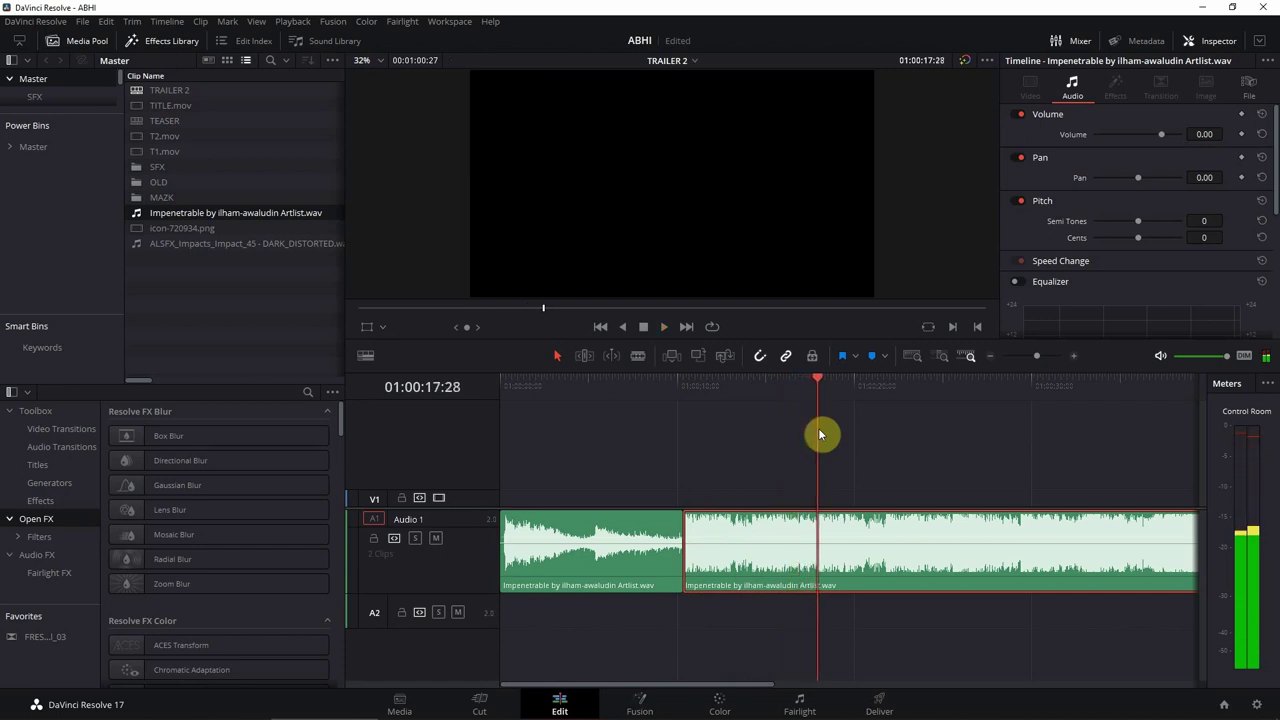
key("Left")
key("Left")
key("Right")
key("Right")
key("ctrl+b")
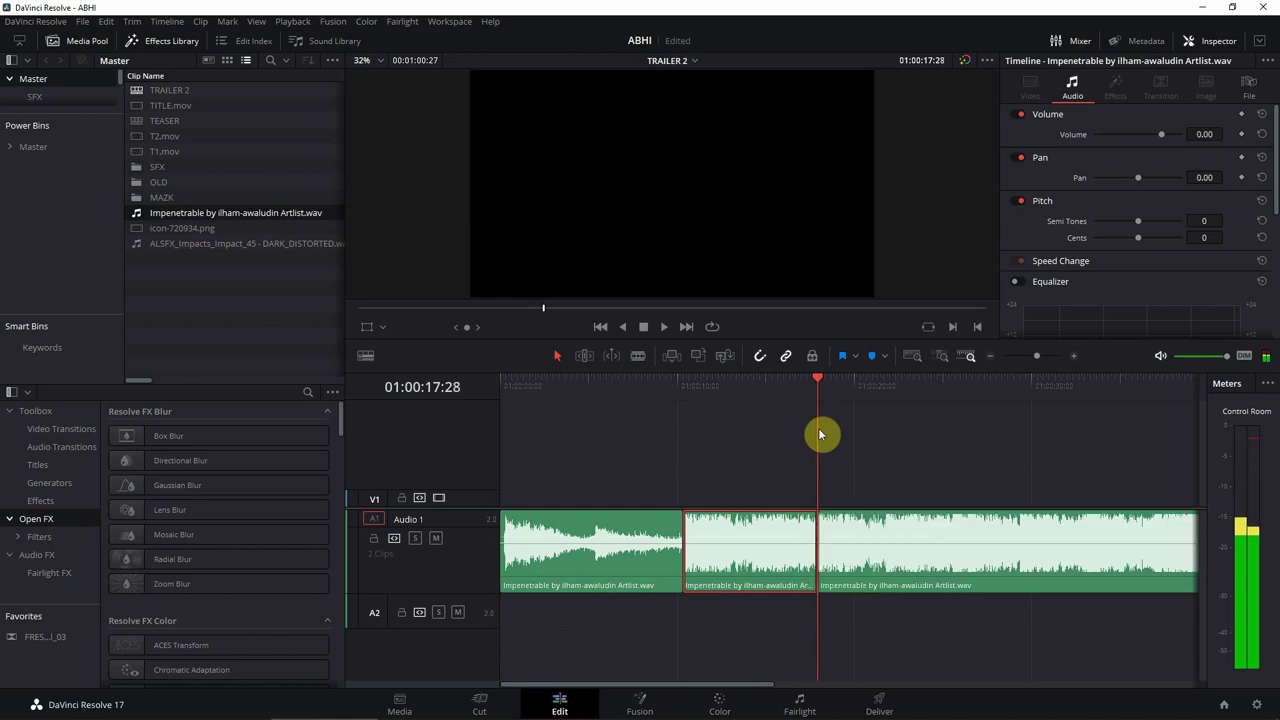
Listen ahead for the start of the music's ending section and split the clip at 01:00:40:21
left_click(1051, 483)
key("ctrl+minus")
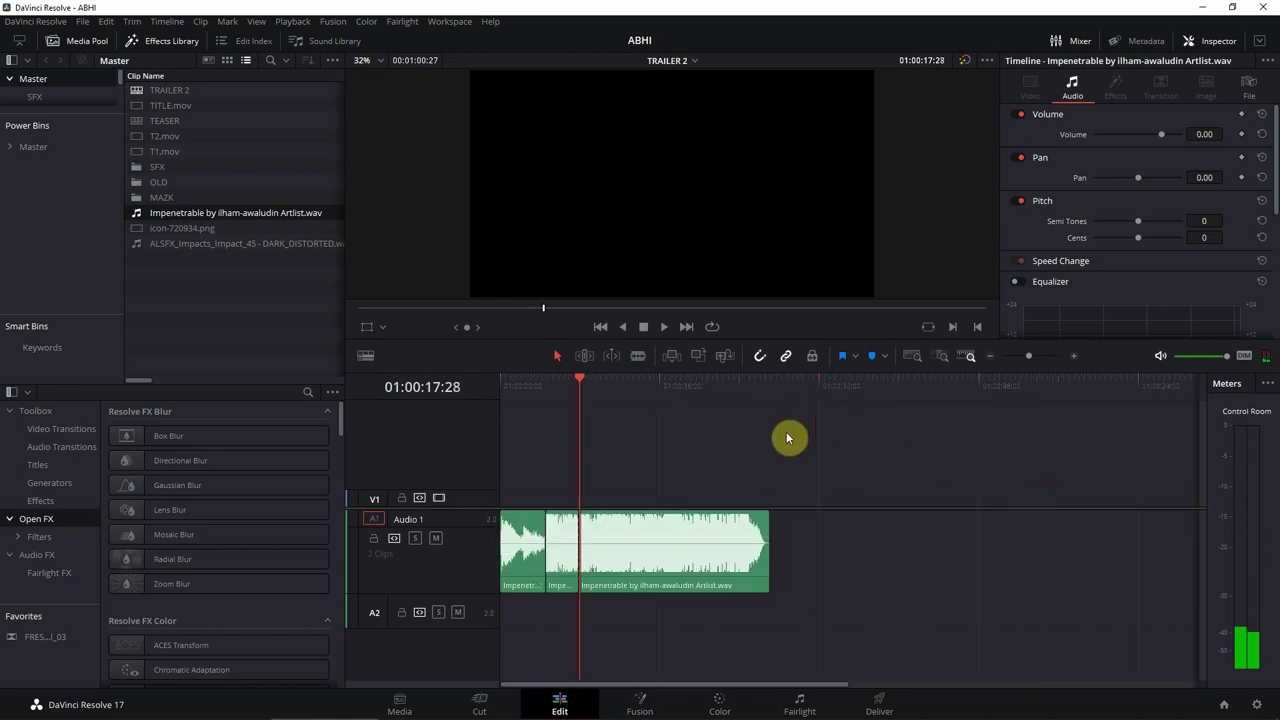
key("ctrl+equal")
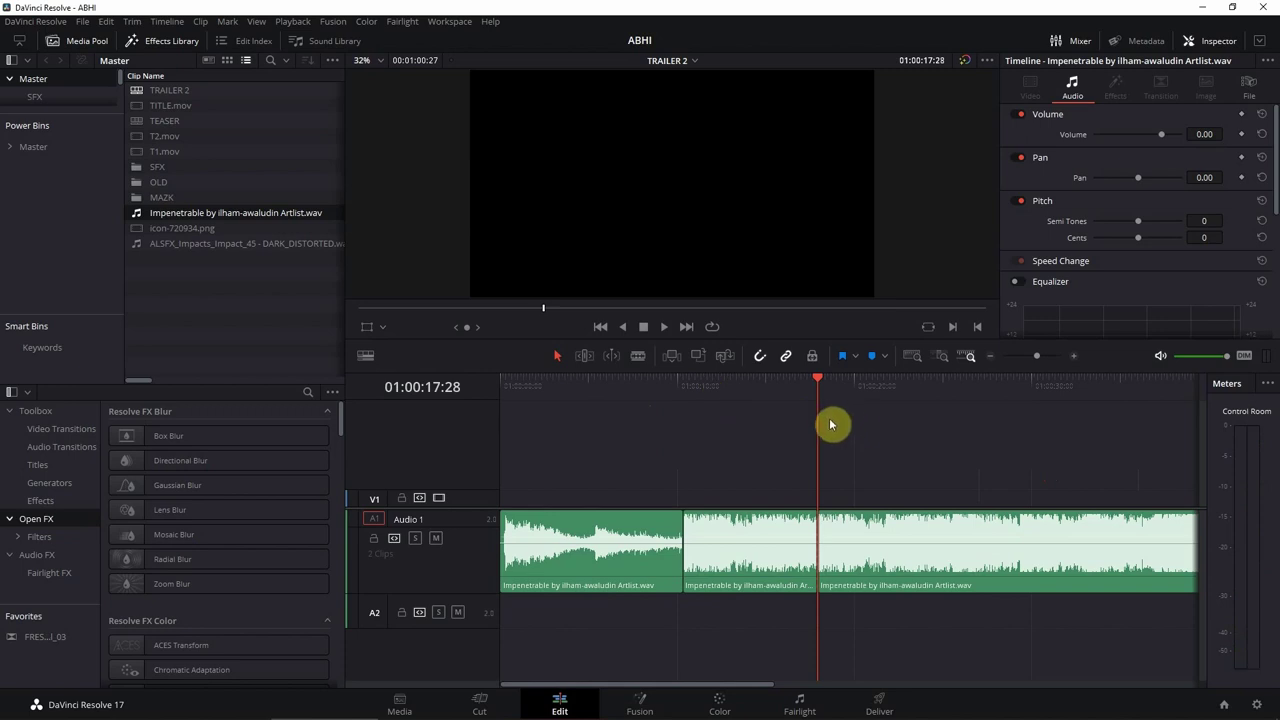
left_click(880, 388)
key("space")
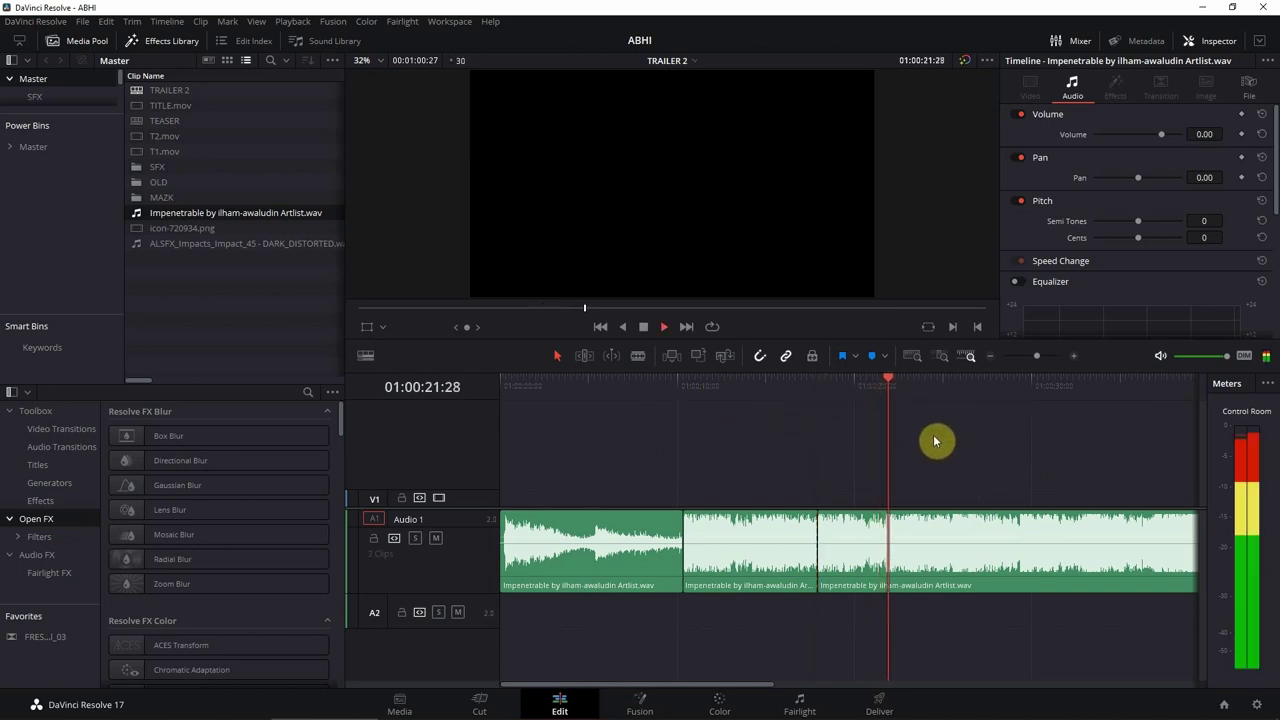
left_click(780, 390)
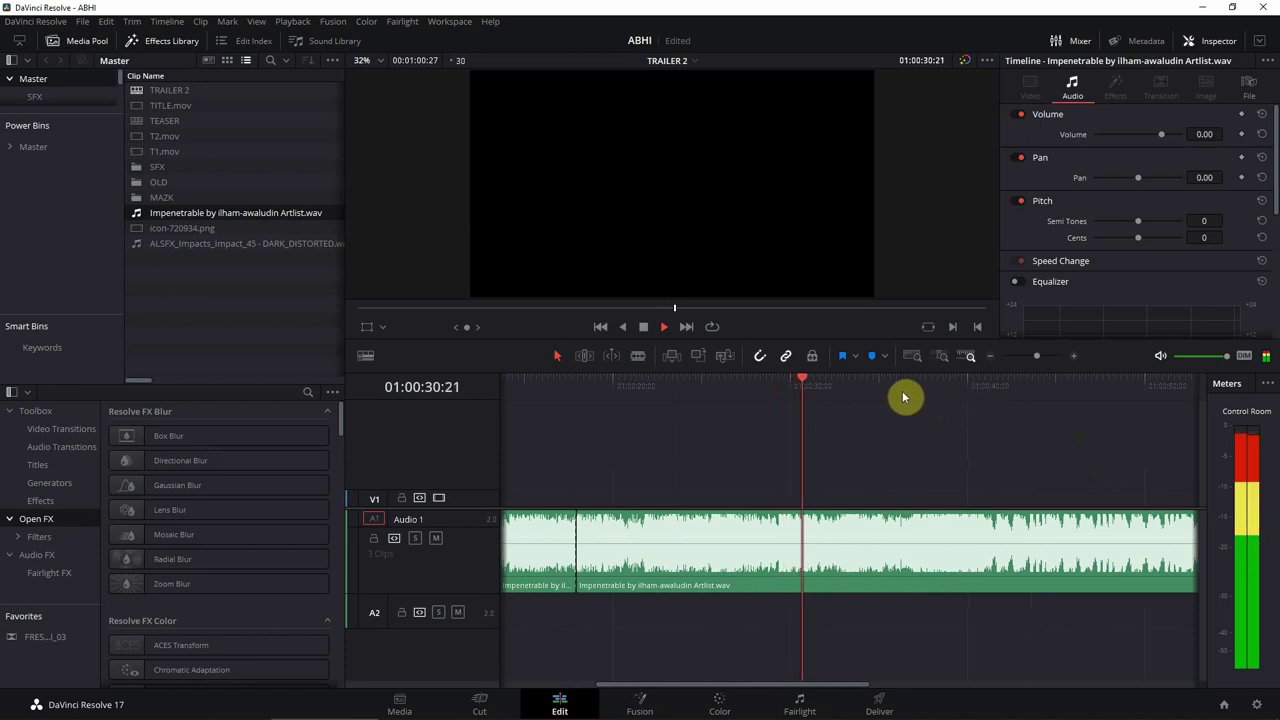
left_click(990, 450)
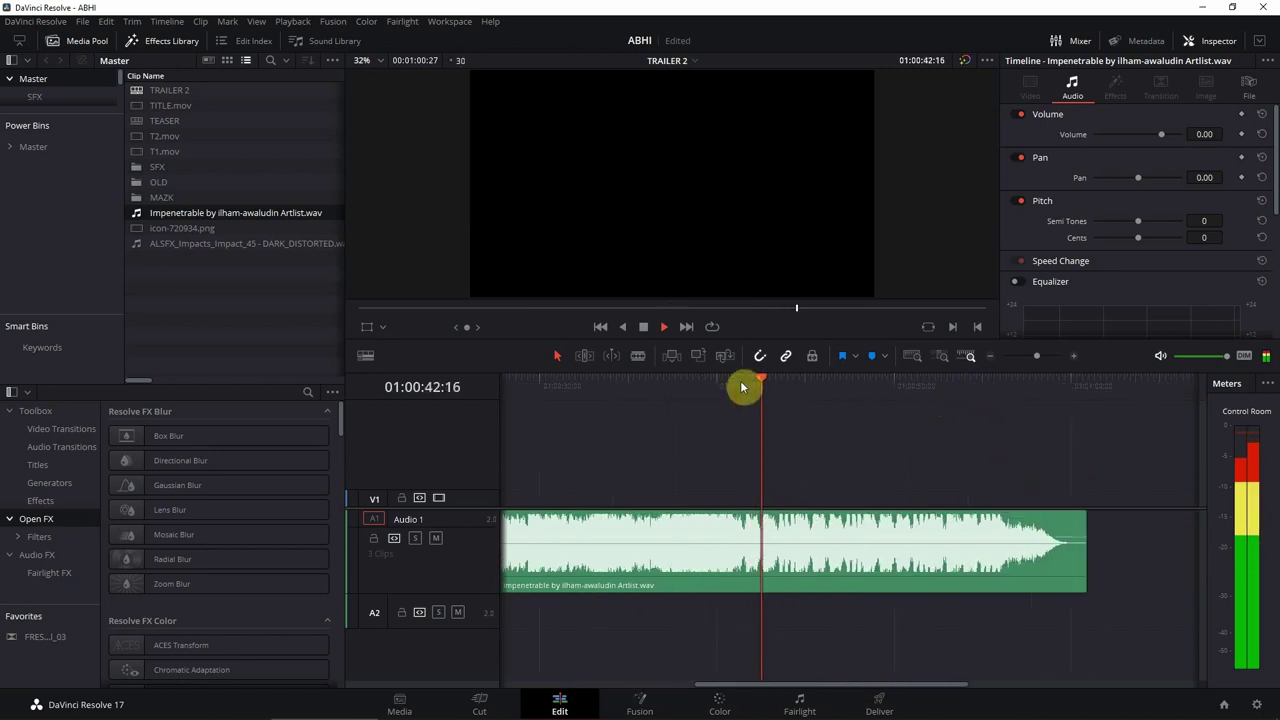
left_click(706, 378)
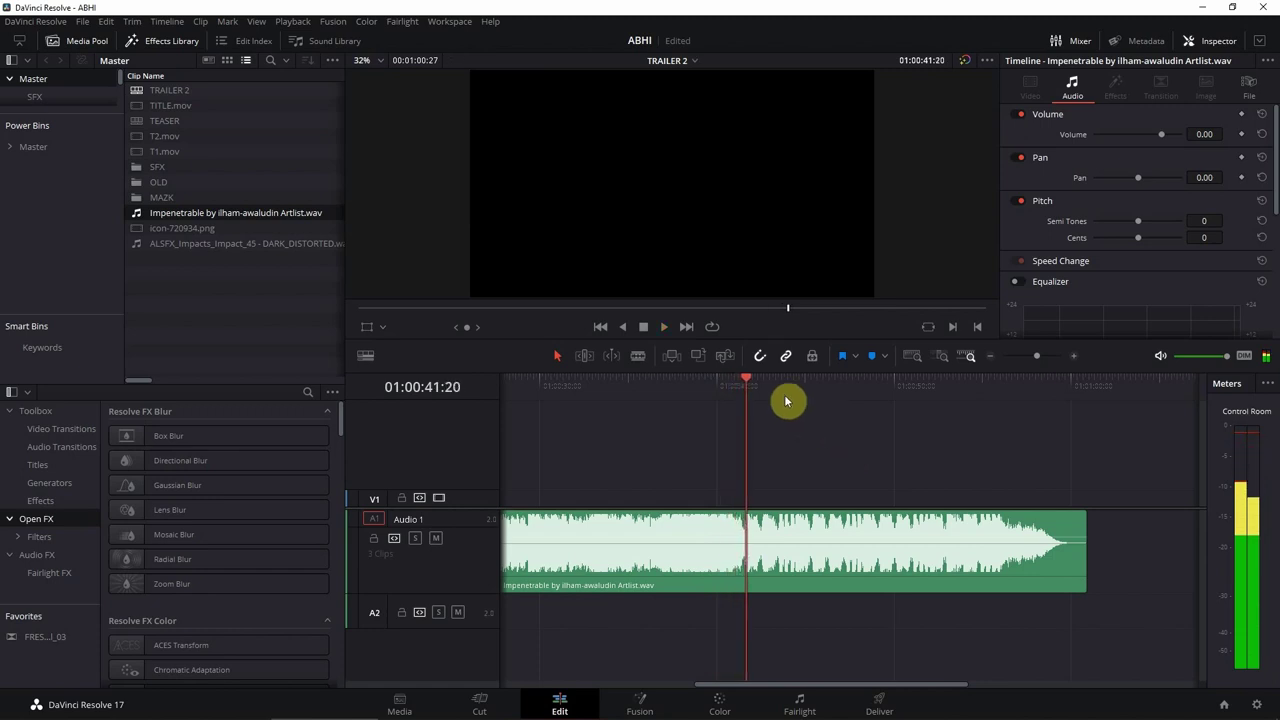
left_click(708, 381)
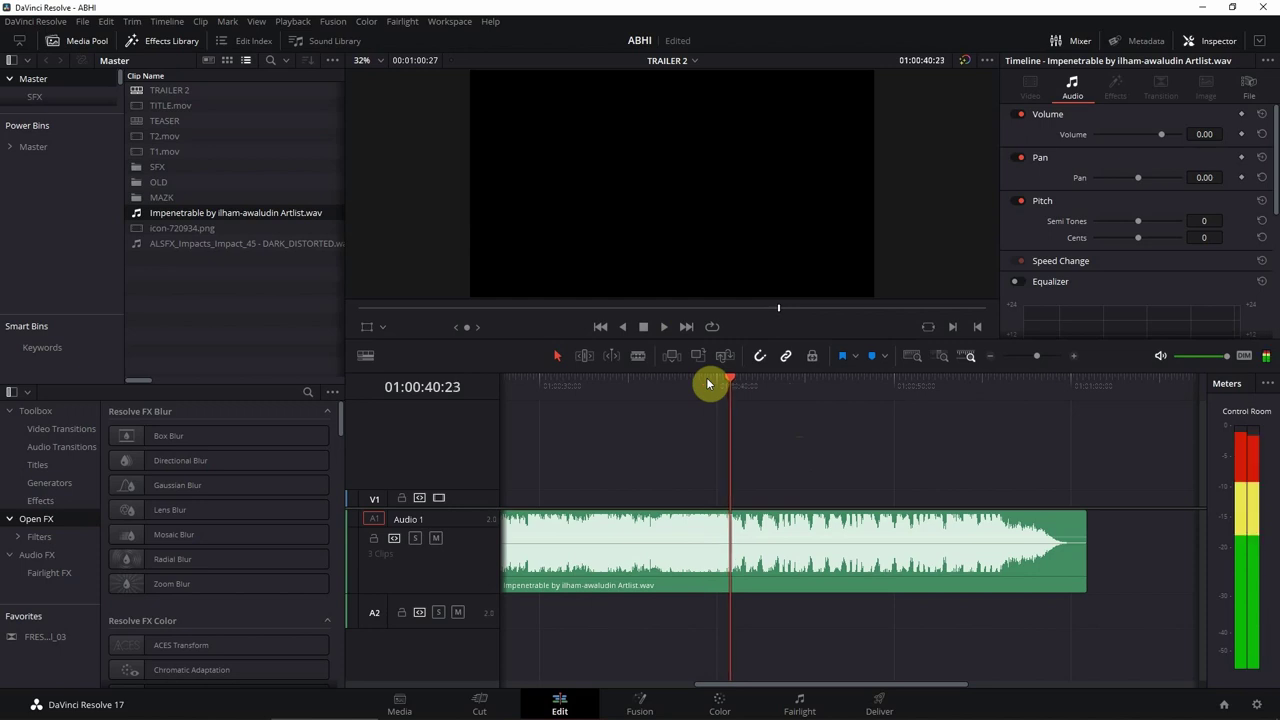
key("ctrl+b")
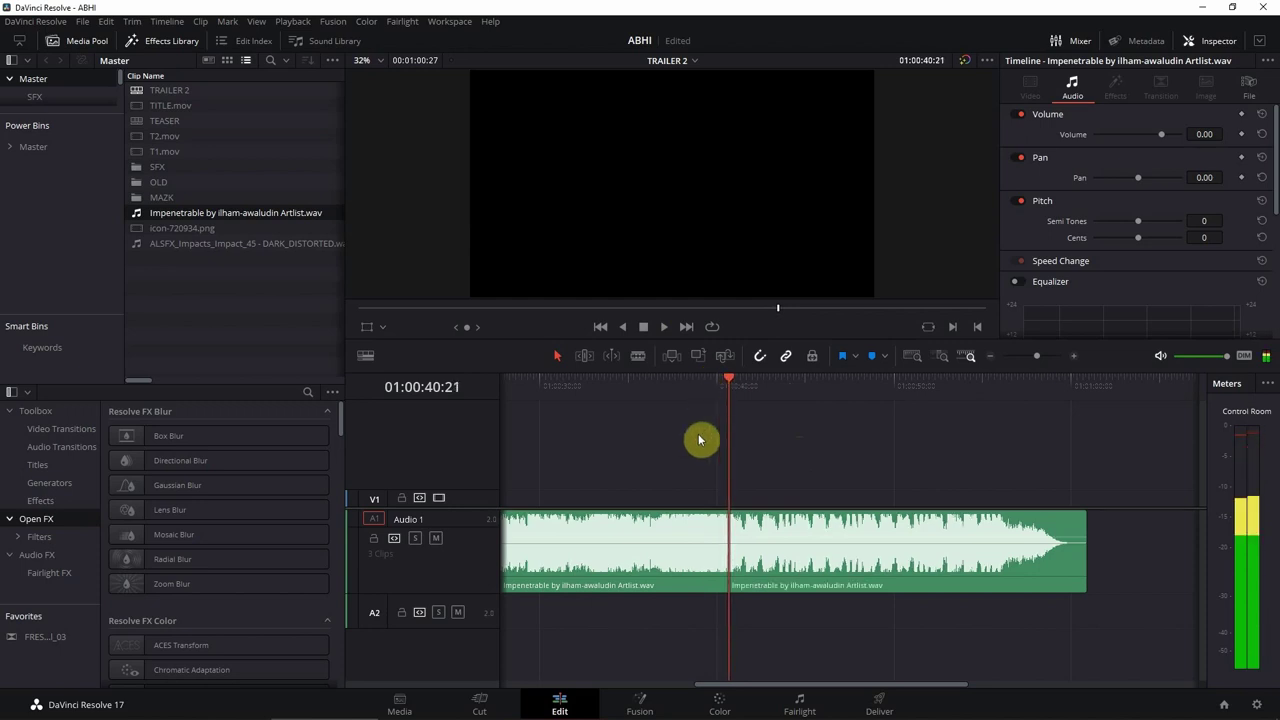
Move the ending section to start at the 01:00:17:28 cut and delete the leftover piece of music behind it
left_click_drag(706, 410, 932, 424)
left_click_drag(1054, 526, 666, 549)
left_click_drag(1084, 455, 943, 588)
key("Delete")
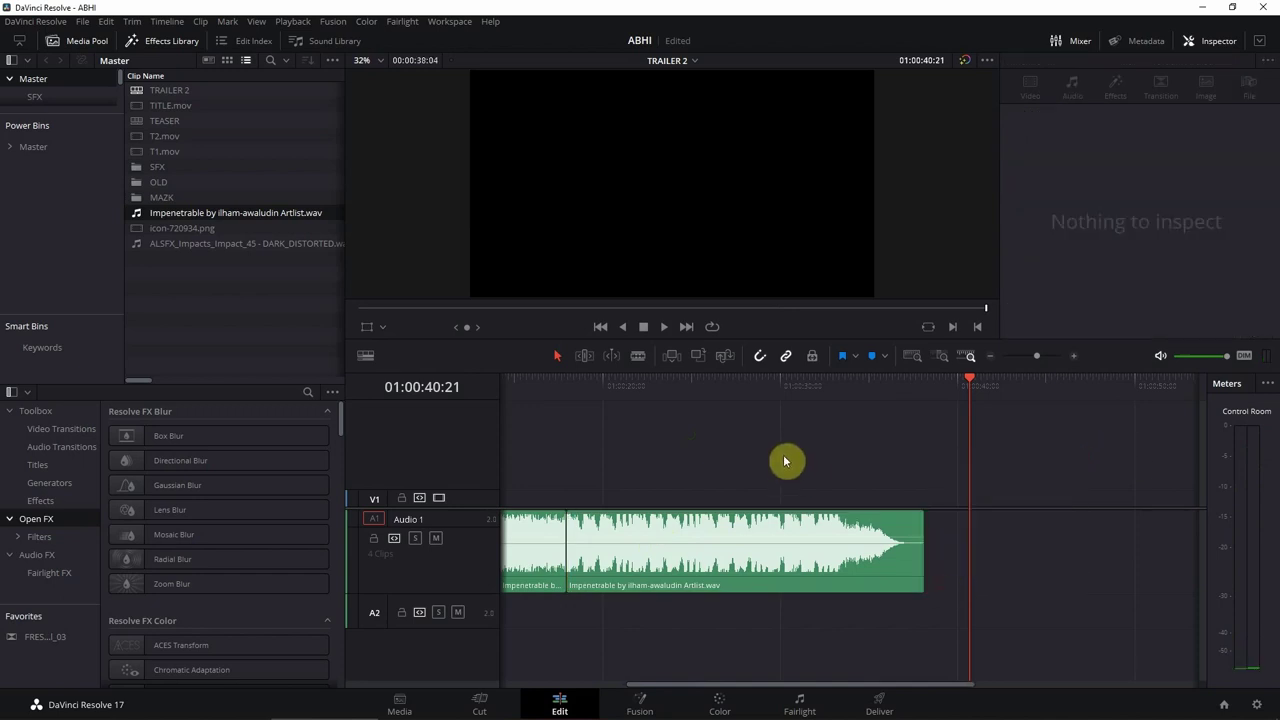
Play back the shortened music across its last cut and again from the start of the timeline
scroll(911, 428, "left", 3)
left_click(744, 393)
key("space")
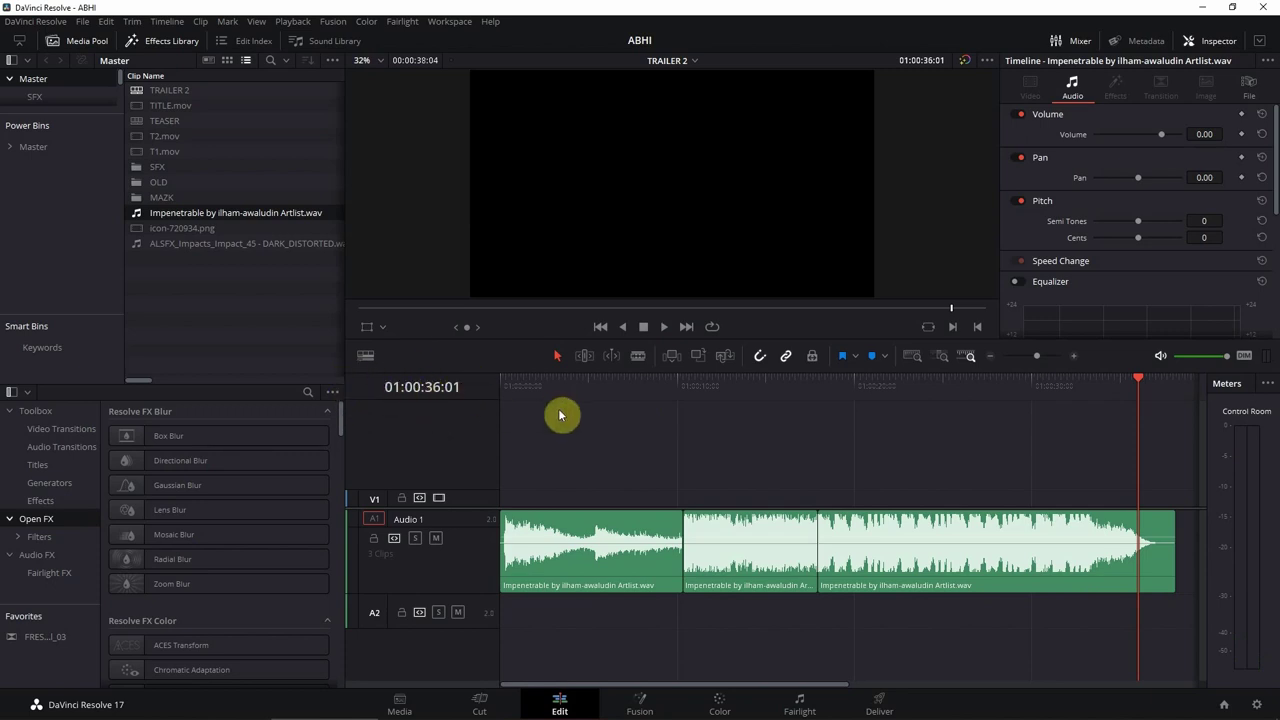
left_click_drag(539, 385, 500, 400)
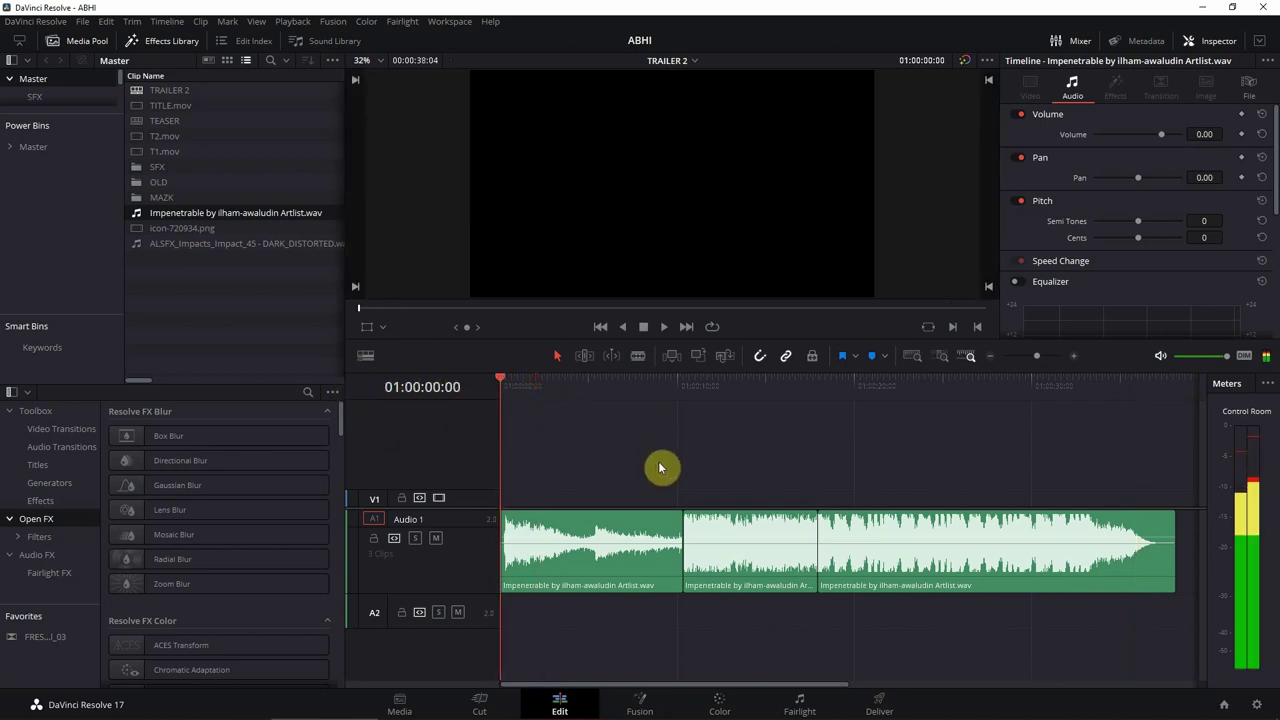
key("space")
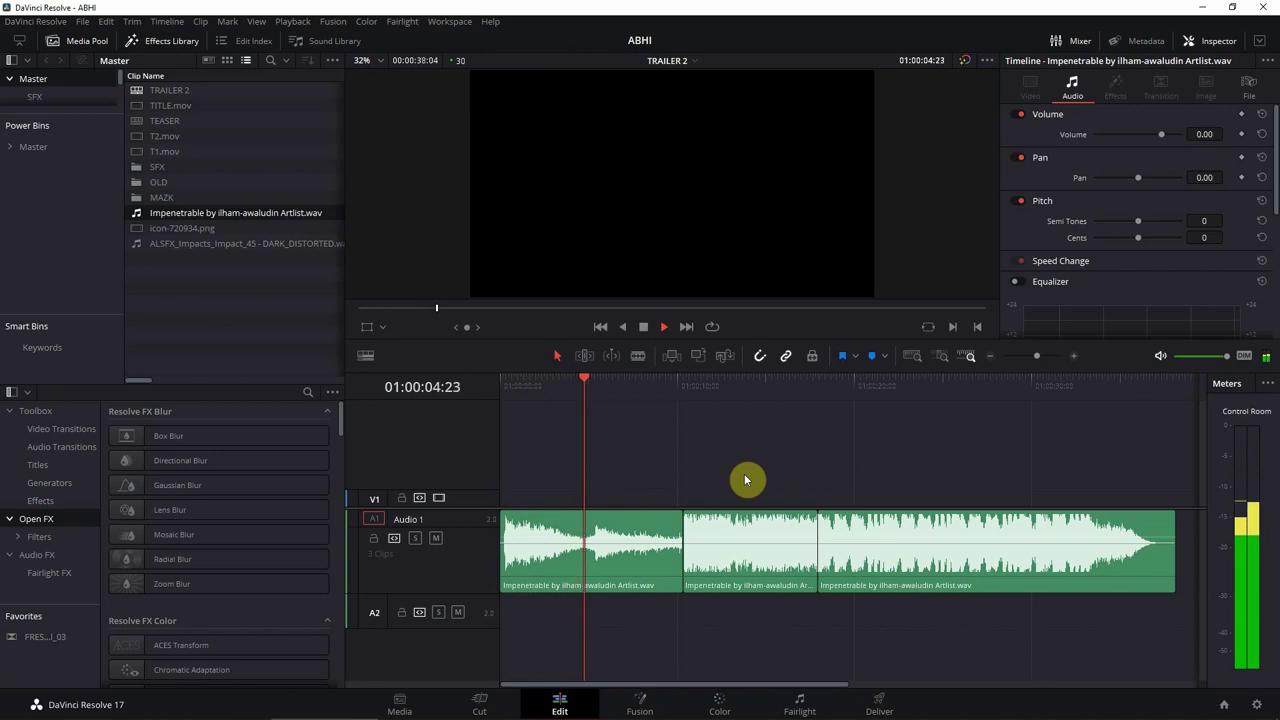
Find the beat near the intro's midpoint and move both loud music clips earlier so they start at about 01:00:05:11
key("space")
key("Right")
key("Right")
key("Right")
key("Left")
key("Left")
key("Right")
key("Right")
left_click_drag(758, 464, 830, 555)
left_click_drag(963, 534, 872, 533)
left_click(630, 440)
Play from the start, split the first loud clip at 01:00:09:05, and delete the remainder so the ending section closes the gap
key("Home")
key("space")
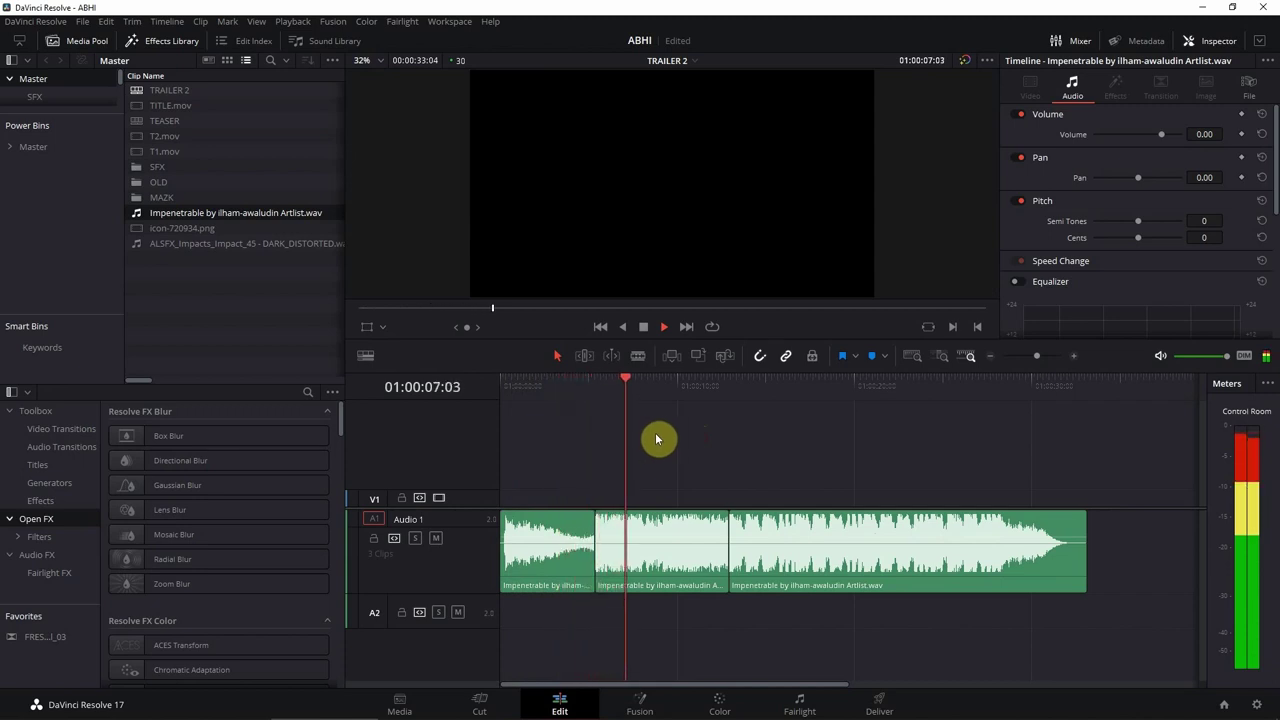
key("space")
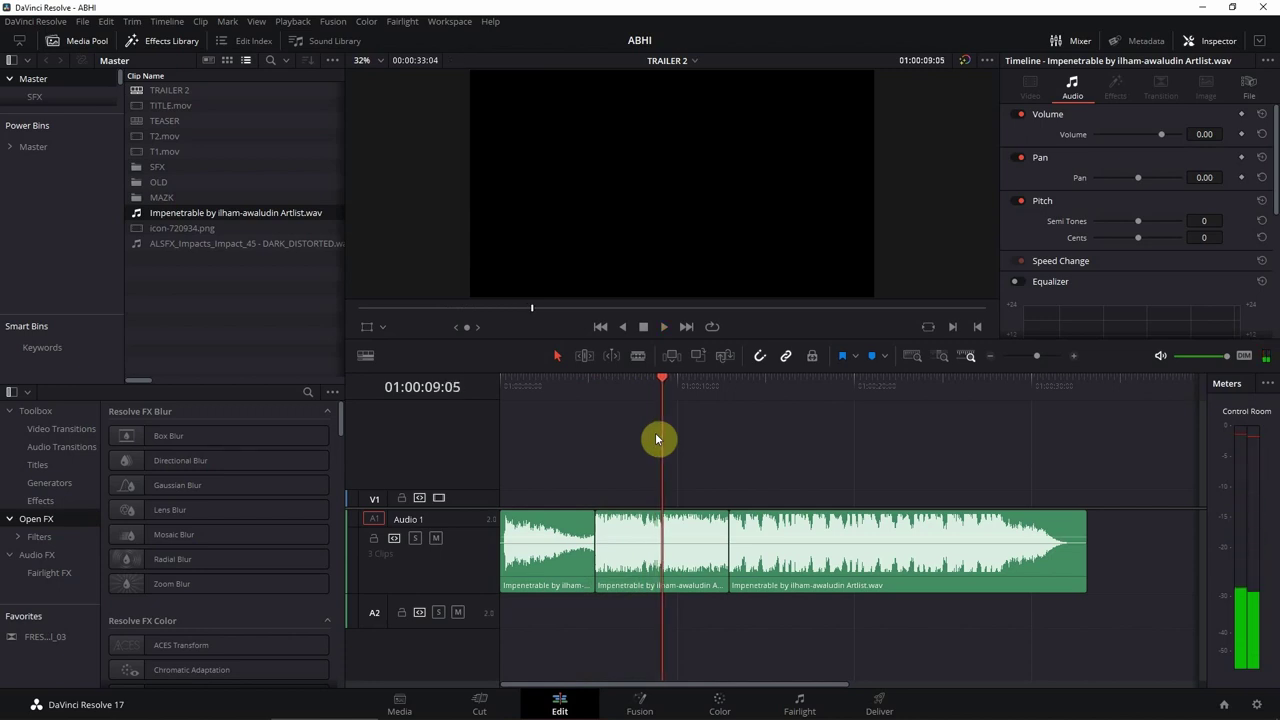
key("ctrl+b")
key("BackSpace")
left_click(689, 549)
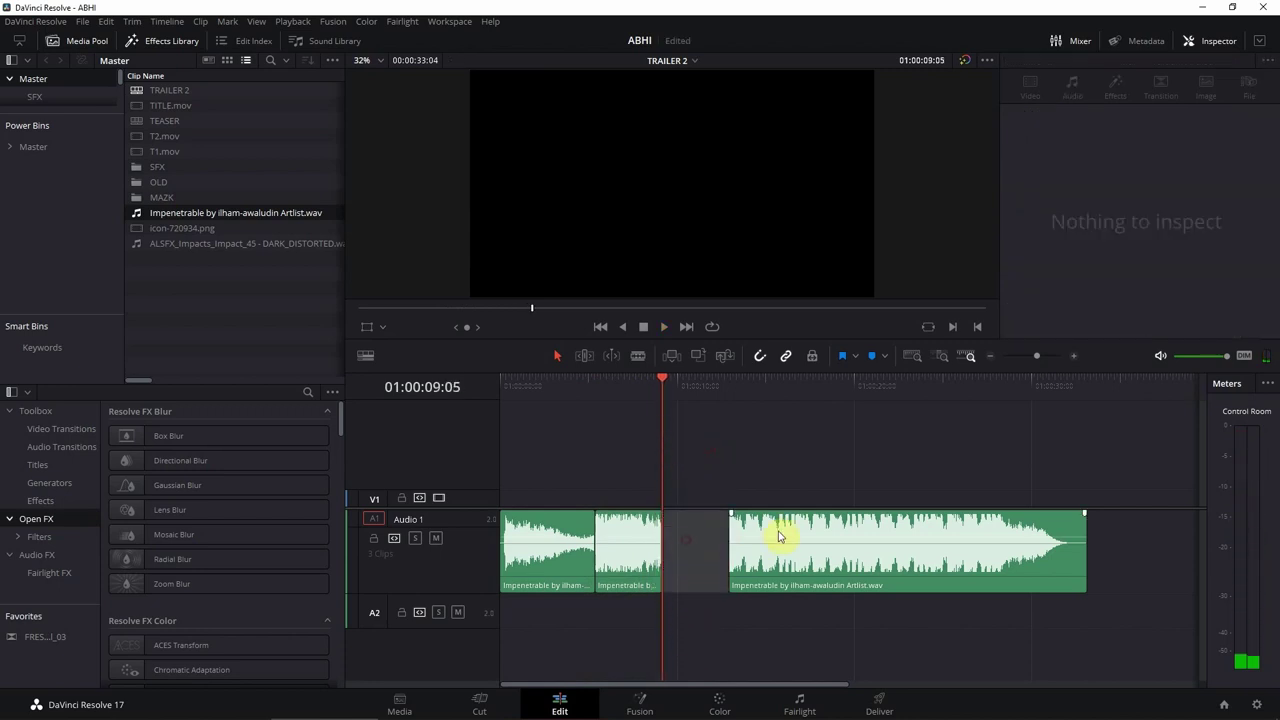
key("BackSpace")
Play back the tightened music from the start of the timeline into the ending section
left_click(604, 383)
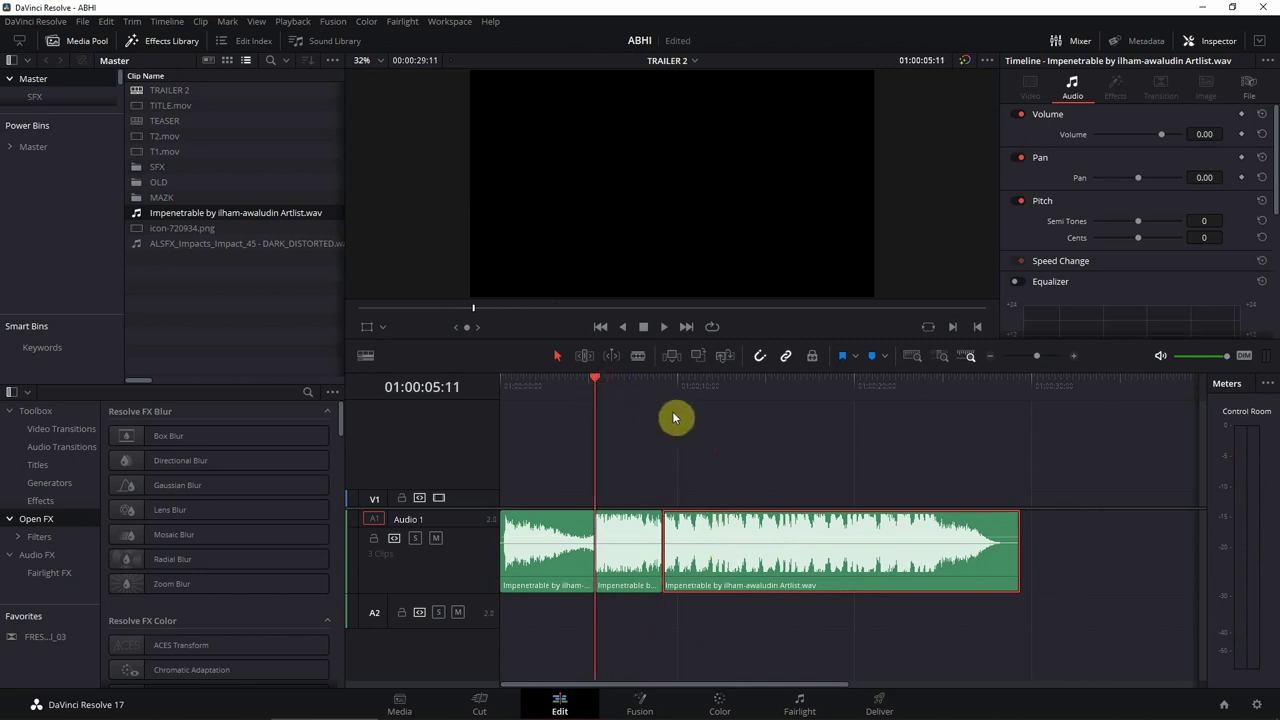
left_click_drag(606, 383, 491, 411)
left_click(737, 478)
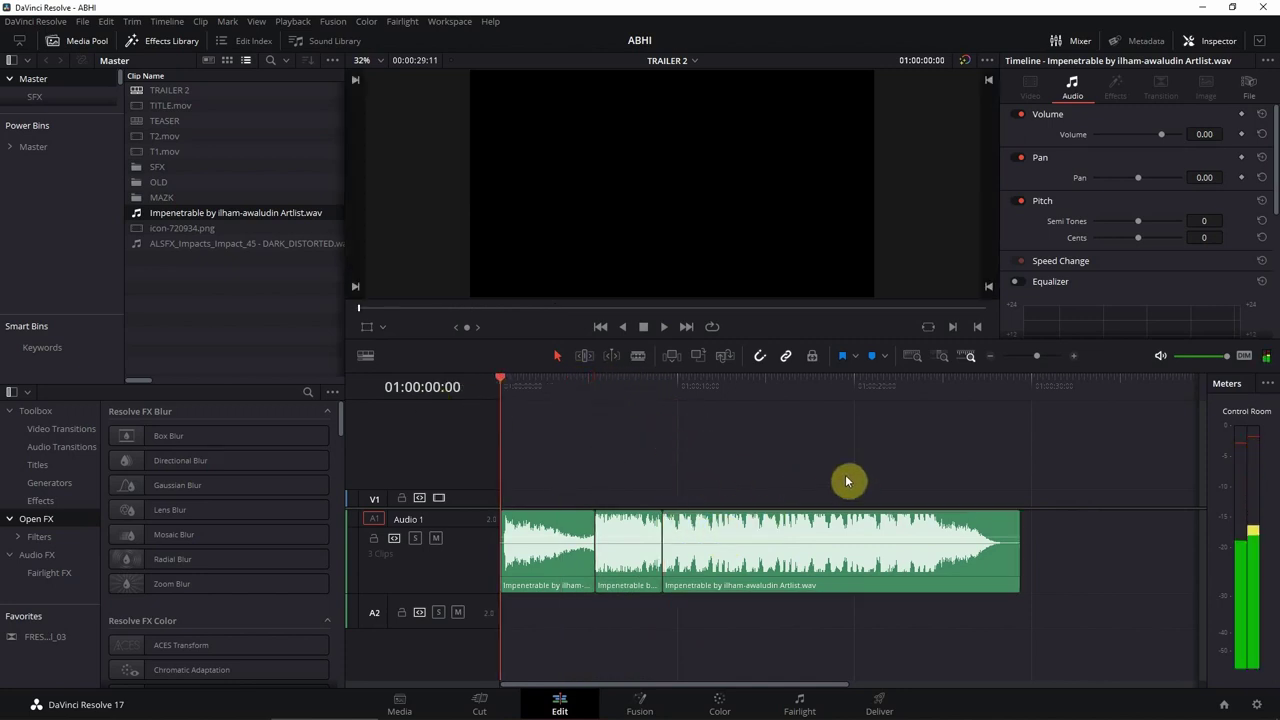
key("space")
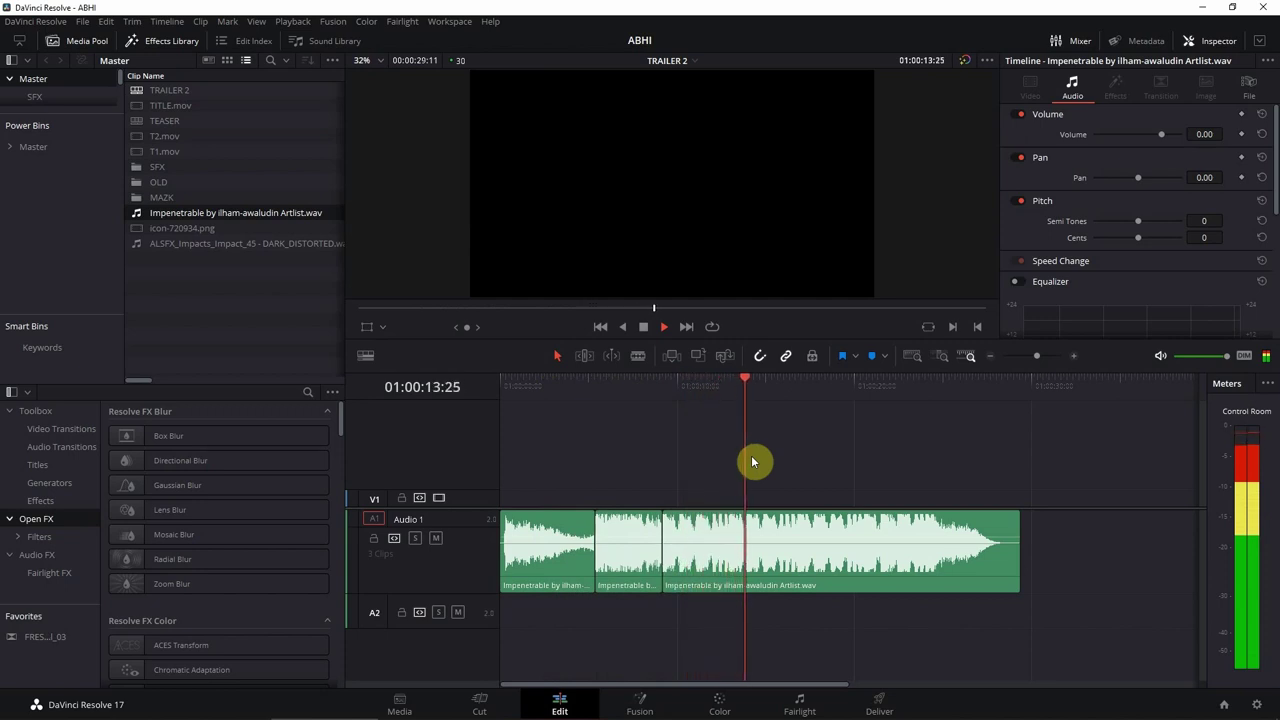
key("space")
Move the short loud clip to Audio 2 so it starts on the intro's hit at 01:00:00:09, with a taller track
left_click_drag(697, 446, 609, 603)
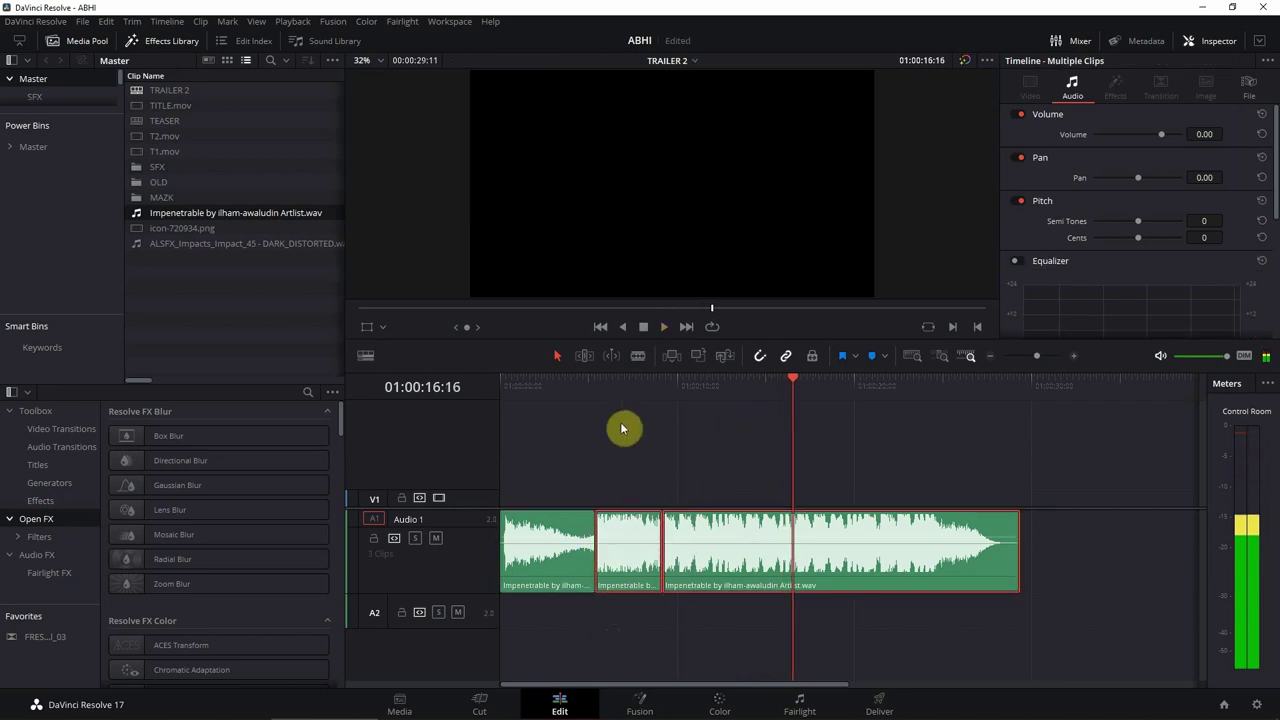
left_click(992, 392)
key("Home")
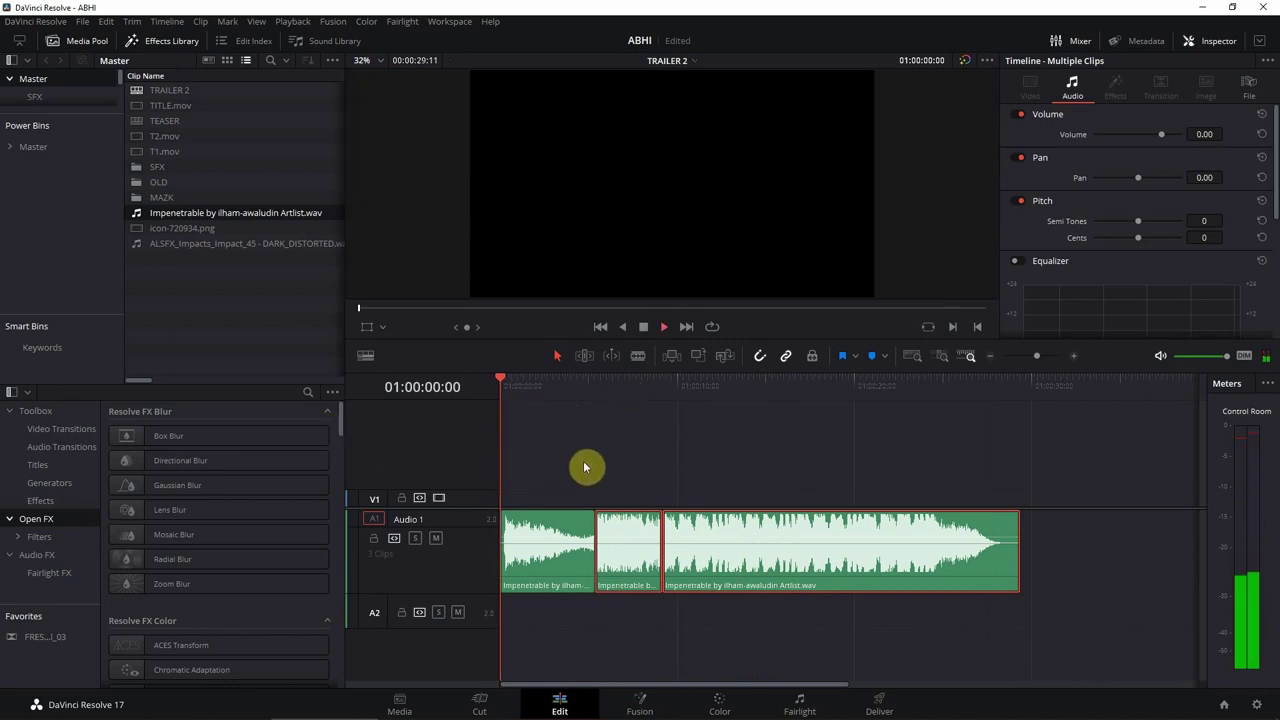
left_click_drag(616, 565, 541, 598)
left_click(716, 428)
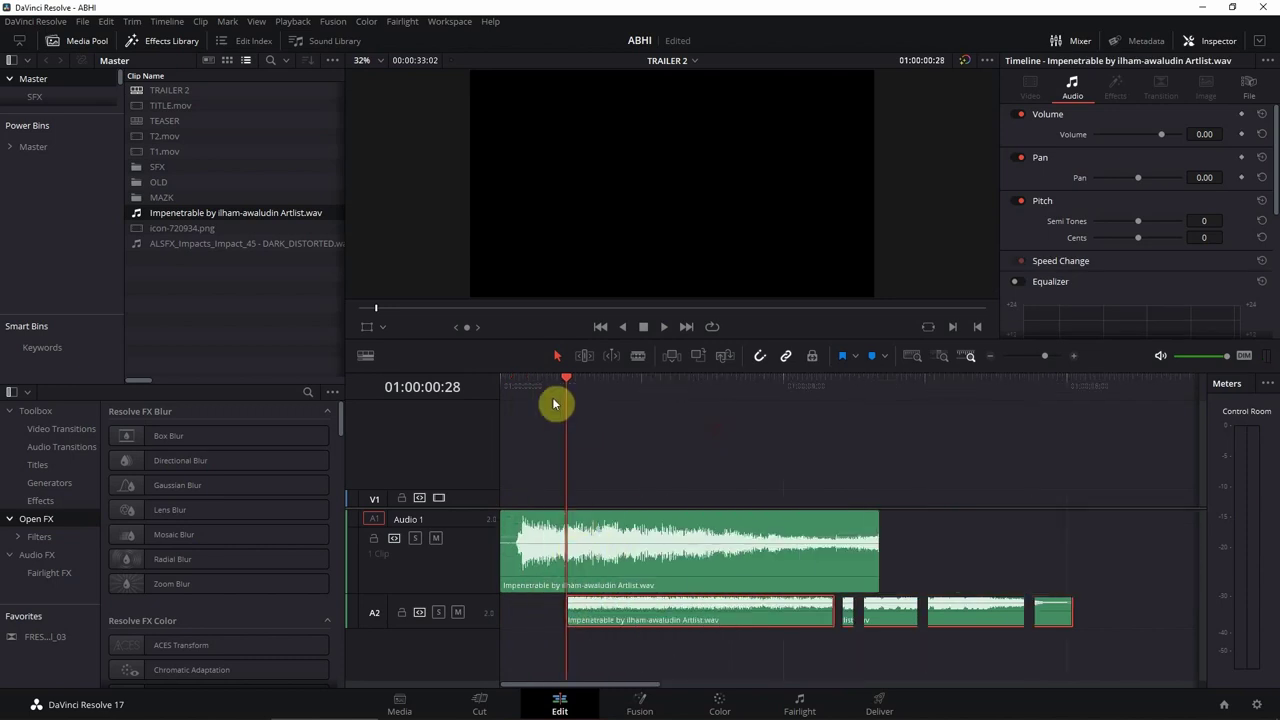
left_click_drag(557, 400, 520, 403)
key("Down")
key("Up")
key("space")
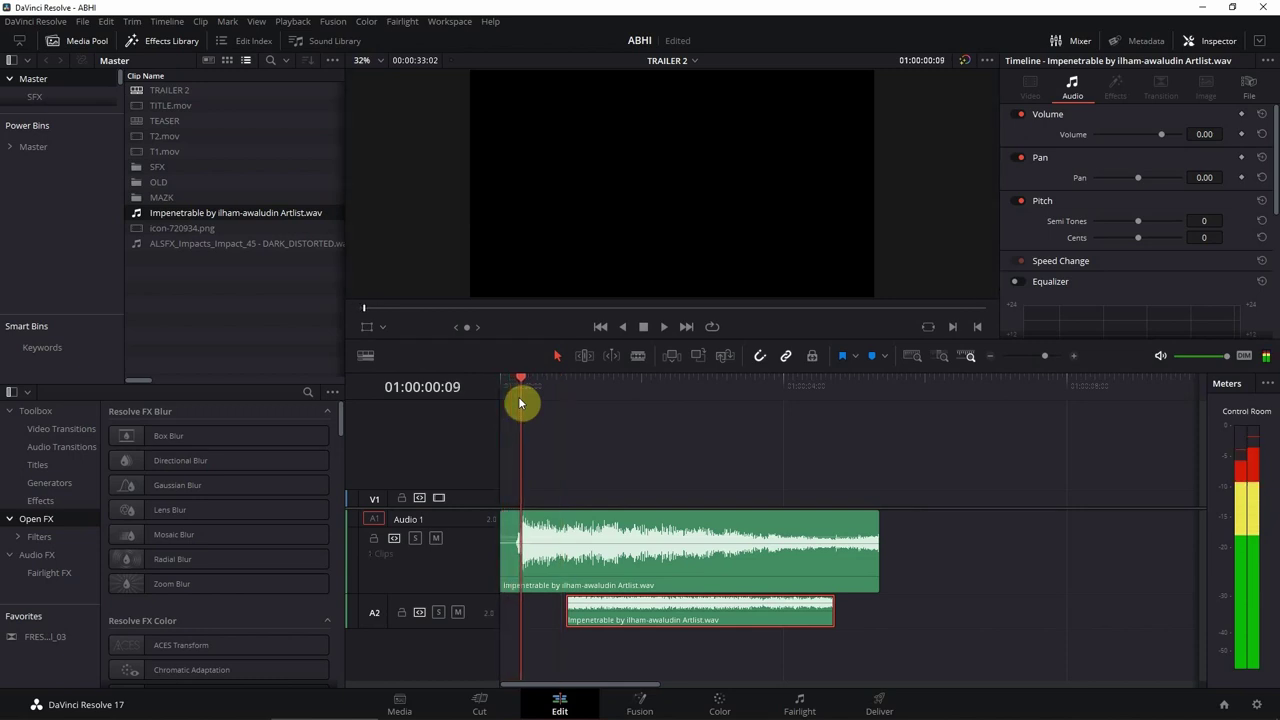
left_click_drag(475, 627, 476, 669)
left_click_drag(585, 628, 549, 621)
Audition the layered opening from the start and give the short loud clip on Audio 2 a fade-in of about 16 frames
key("Home")
key("space")
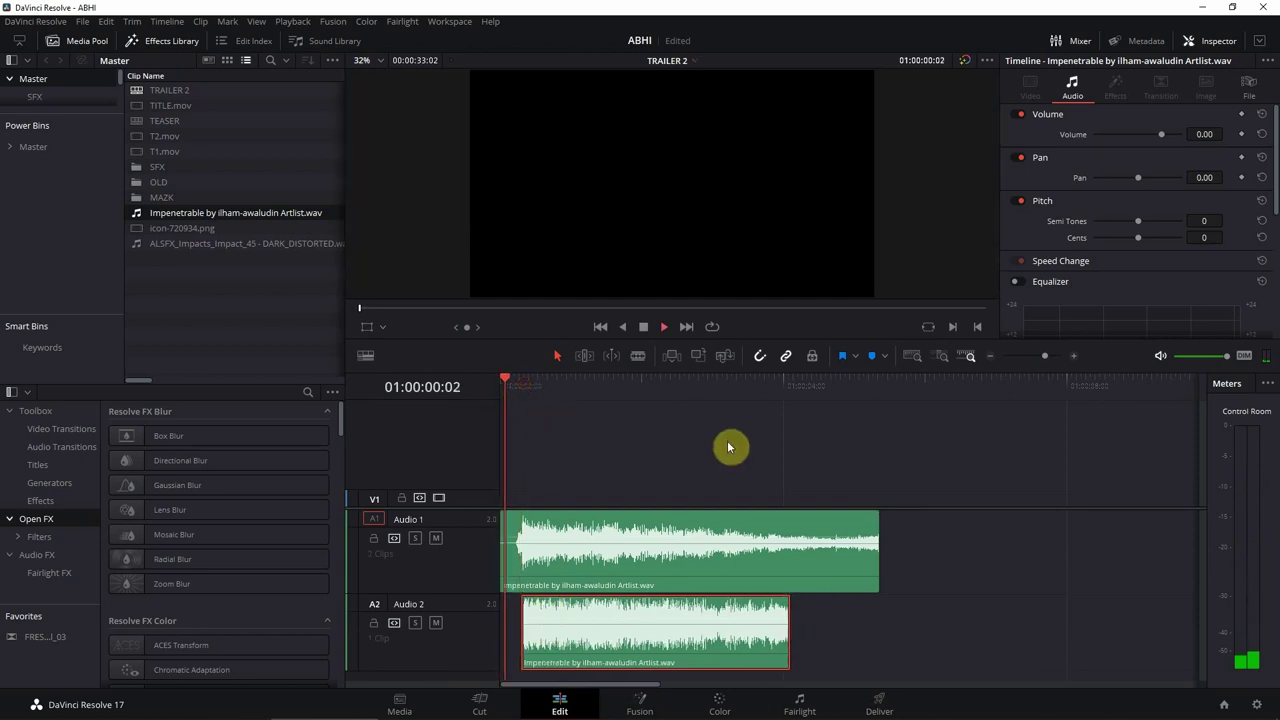
key("space")
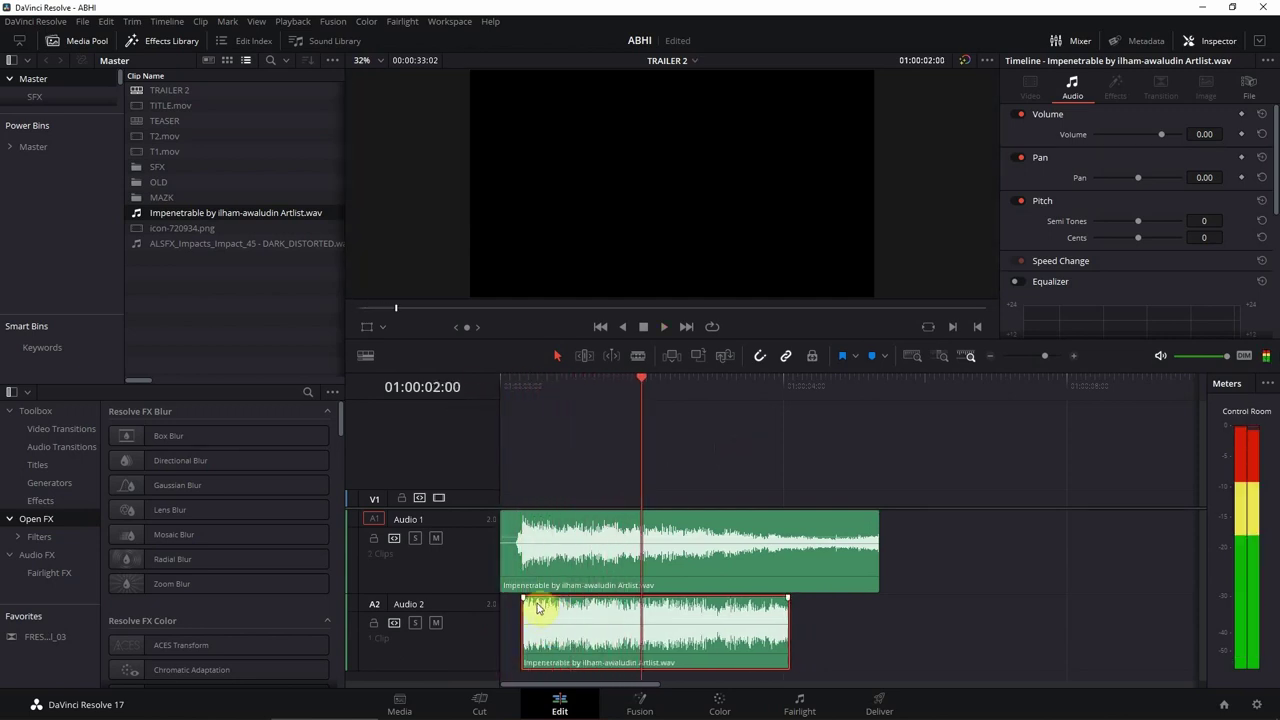
left_click_drag(521, 600, 546, 599)
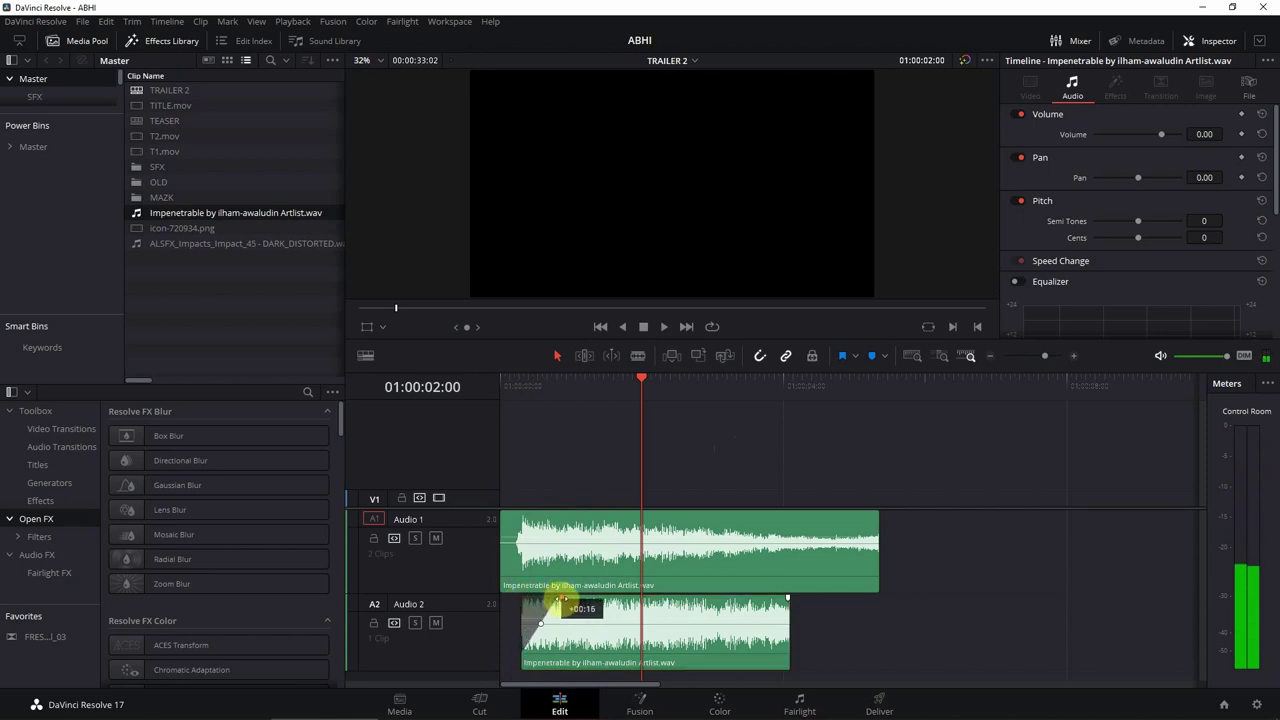
left_click(544, 388)
key("Home")
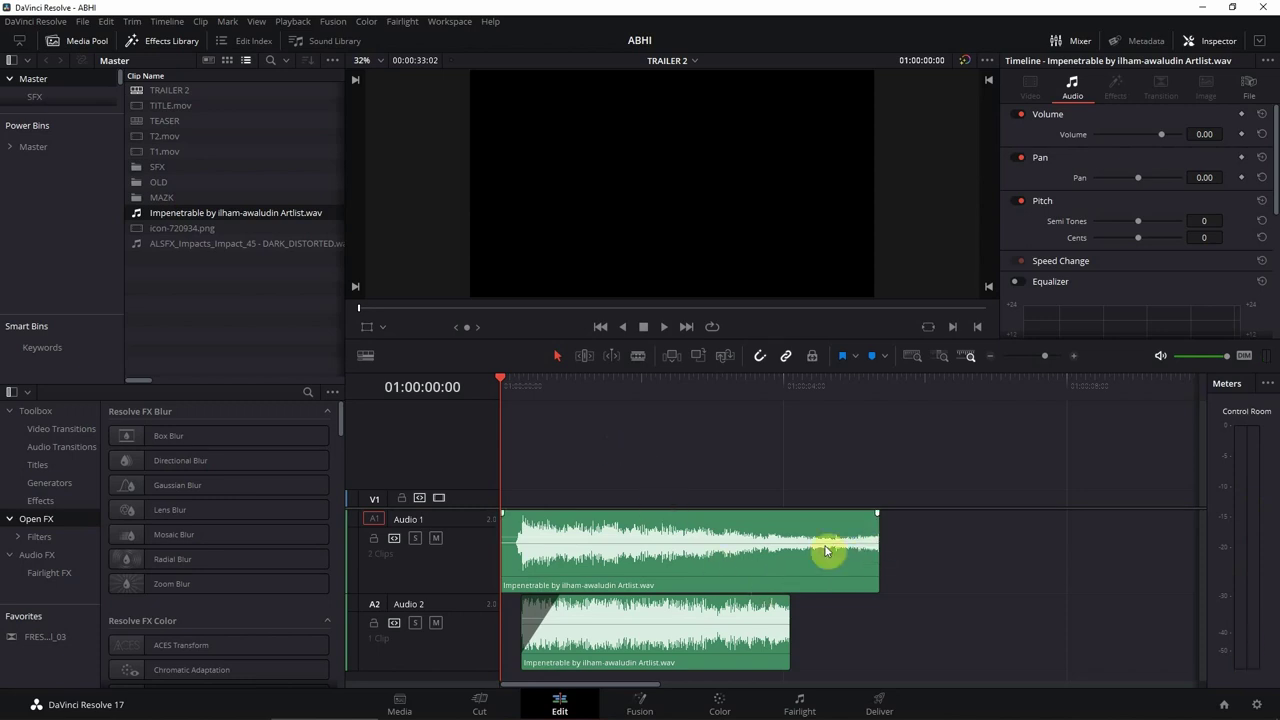
key("space")
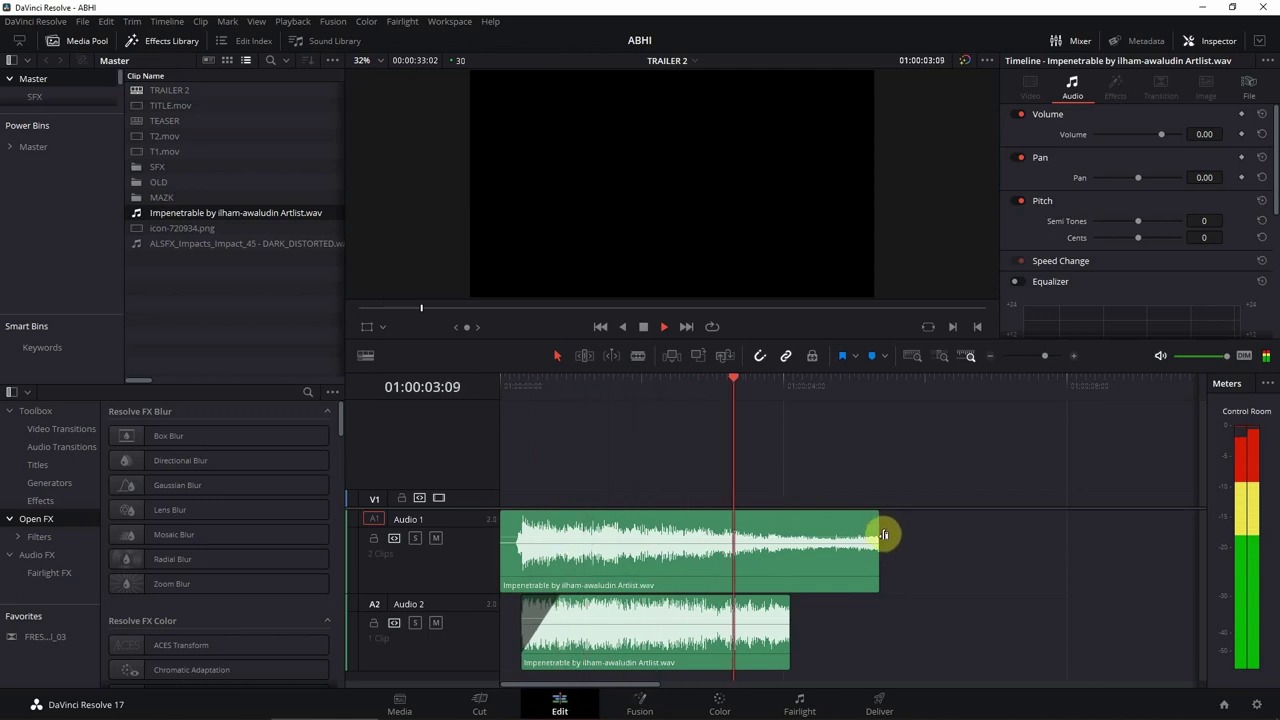
key("space")
Move the ending section to Audio 2 directly behind the short loud clip and play back the join
key("ctrl+minus")
key("ctrl+minus")
left_click_drag(826, 553, 672, 630)
left_click_drag(538, 380, 500, 398)
key("space")
key("ctrl+equal")
key("ctrl+equal")
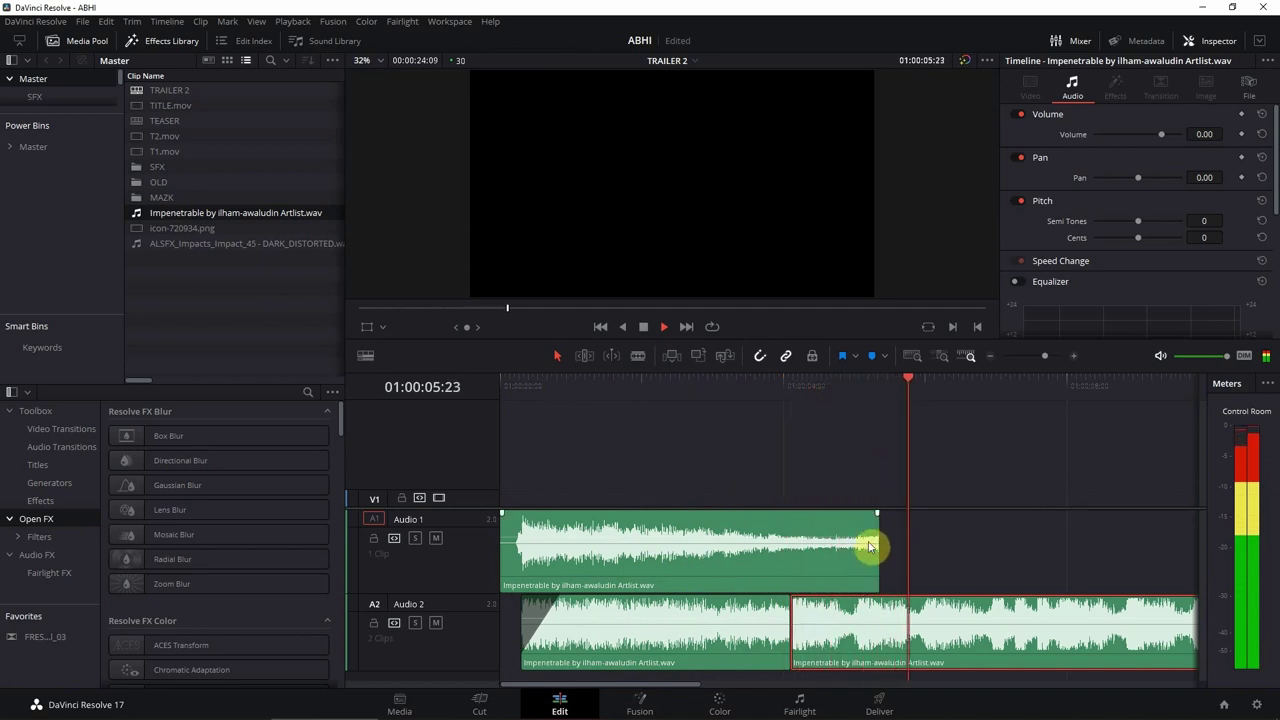
Shorten the intro clip on Audio 1 to about 4.6 seconds with a fade-out at its end and replay from the start
left_click(651, 571)
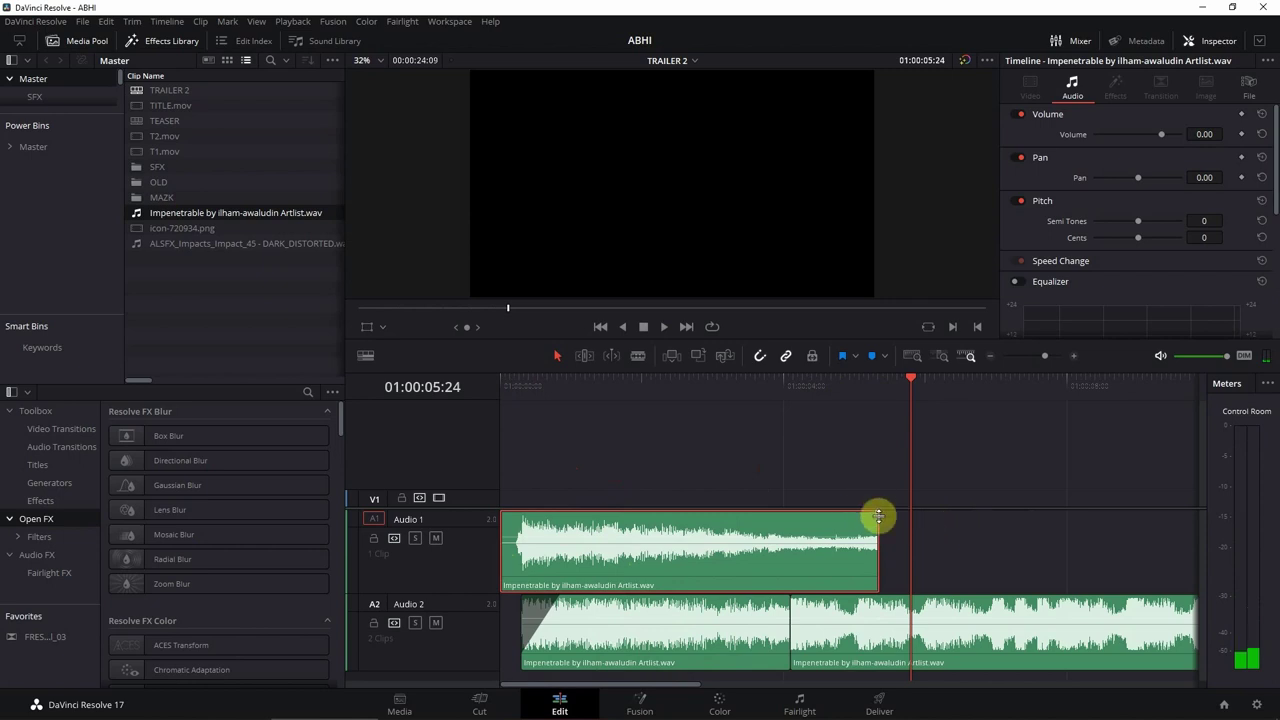
left_click_drag(876, 524, 705, 523)
key("Home")
key("space")
key("ctrl+minus")
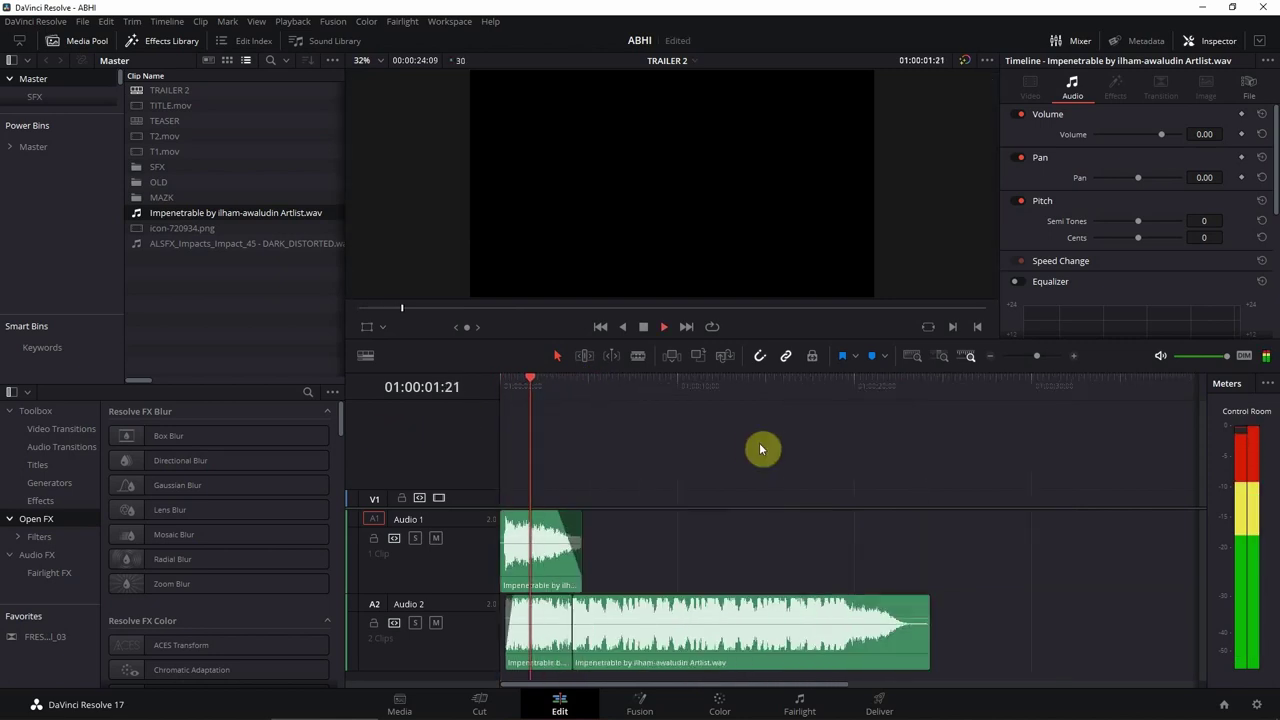
Enlarge the audio track area and reduce the heights of Audio 1 and Audio 2
left_click_drag(467, 508, 478, 460)
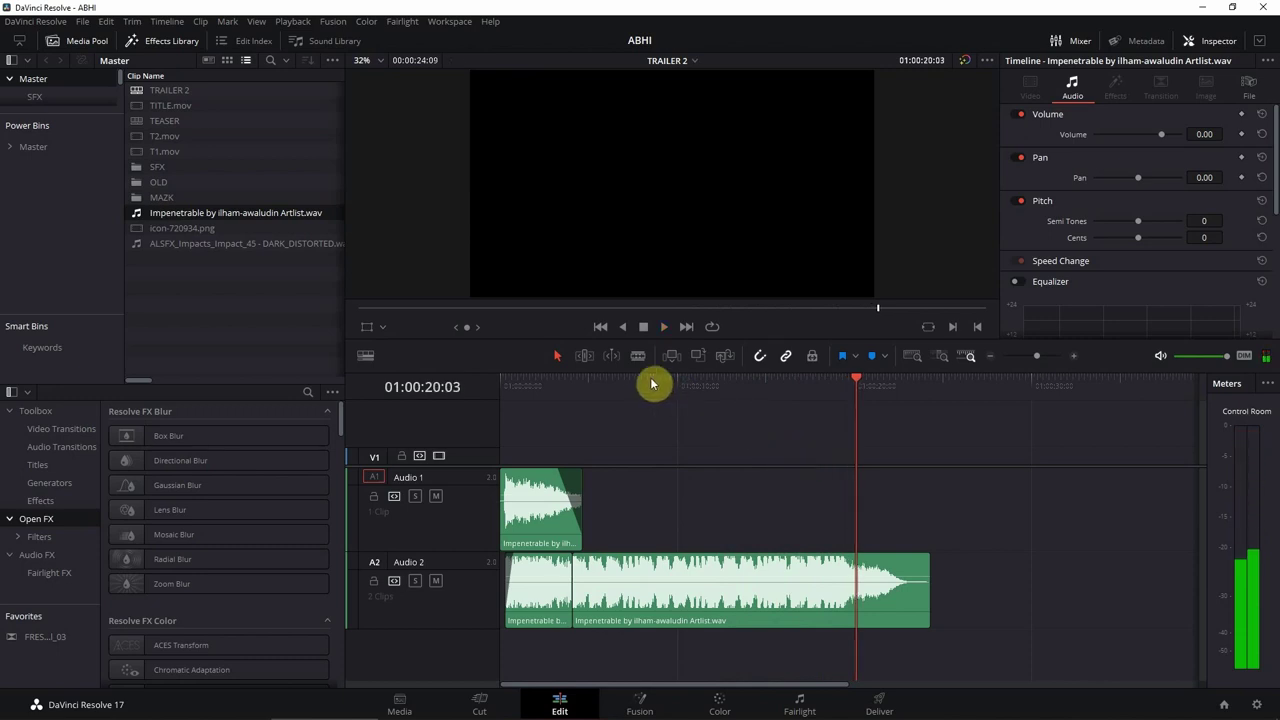
left_click_drag(459, 550, 474, 520)
left_click_drag(460, 591, 466, 575)
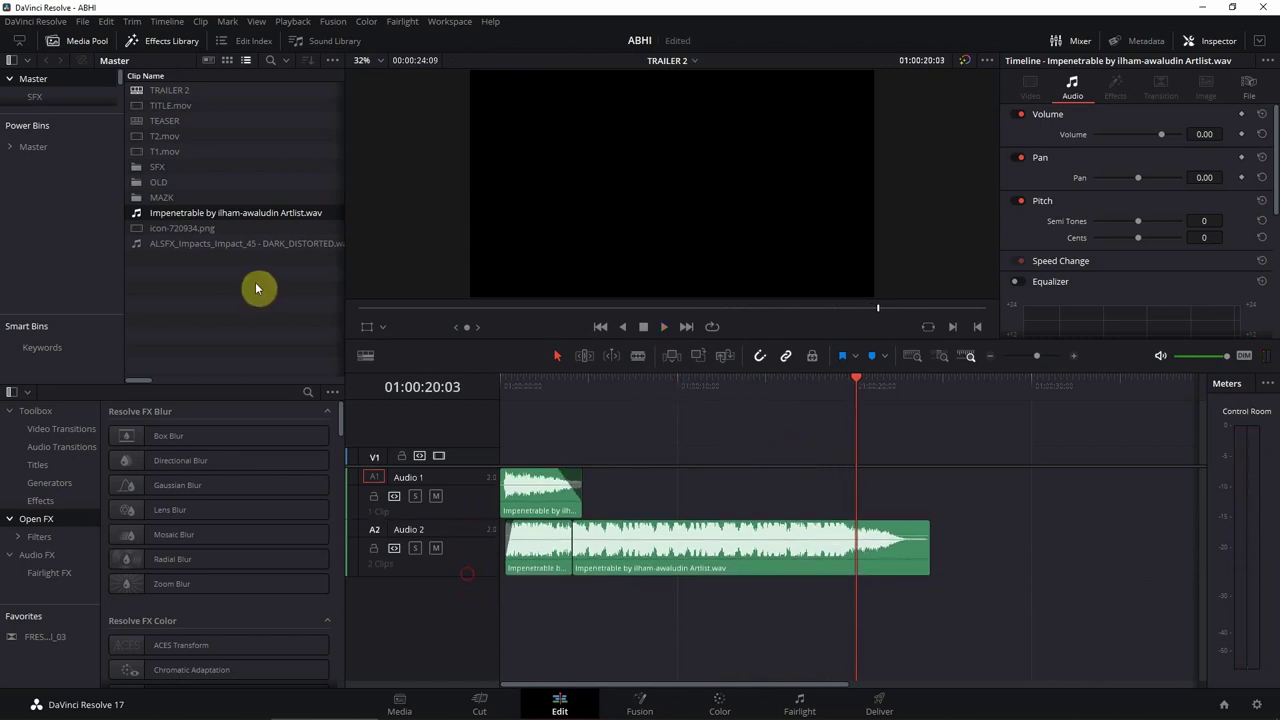
Preview the ALSFX_Impacts_Impact_45 - DARK_DISTORTED sound and place it on a new third audio track at about 01:00:10:00
left_click(194, 244)
left_click_drag(555, 85, 208, 88)
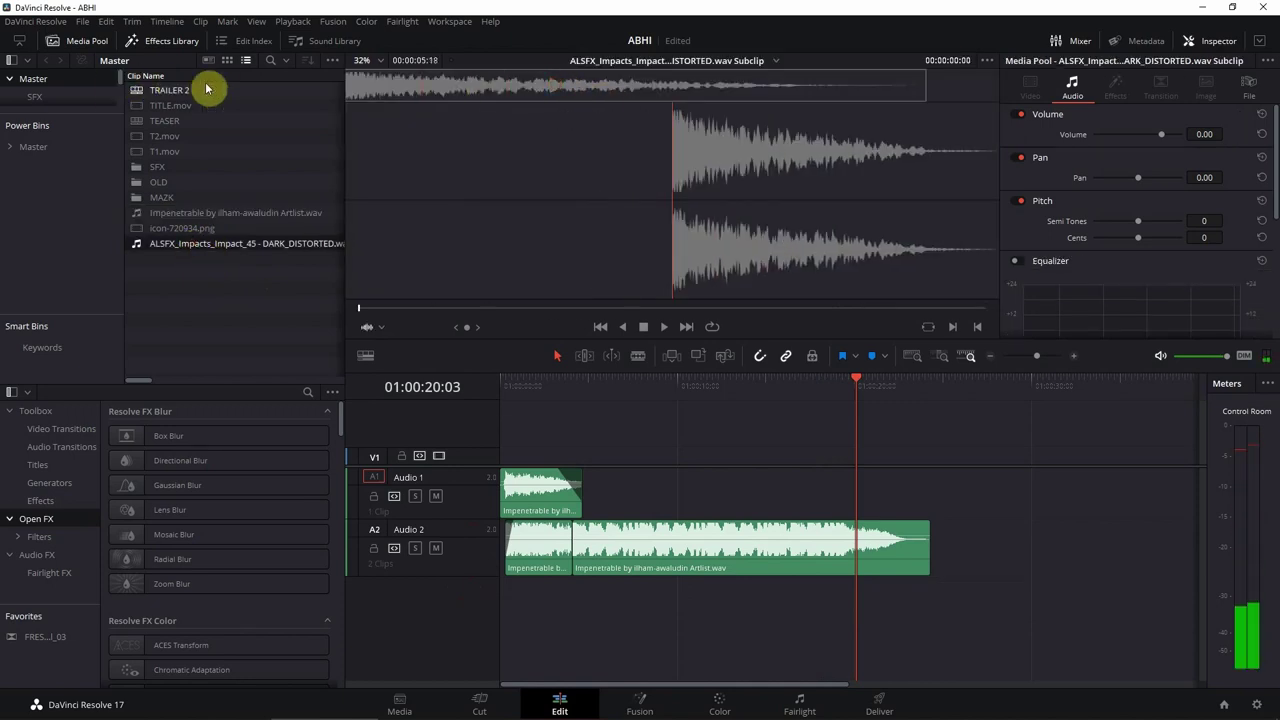
key("space")
left_click_drag(640, 152, 677, 603)
Play from the start to locate the beat and move the impact sound to start at 01:00:07:27
key("Home")
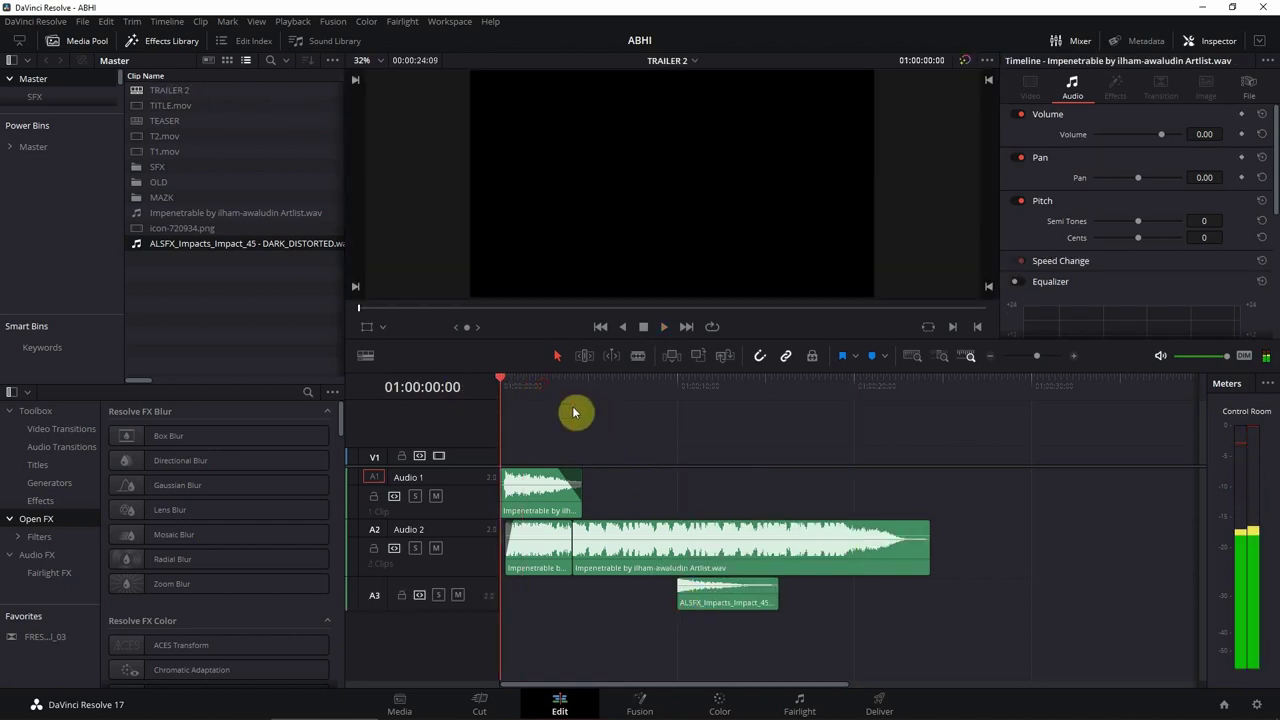
key("space")
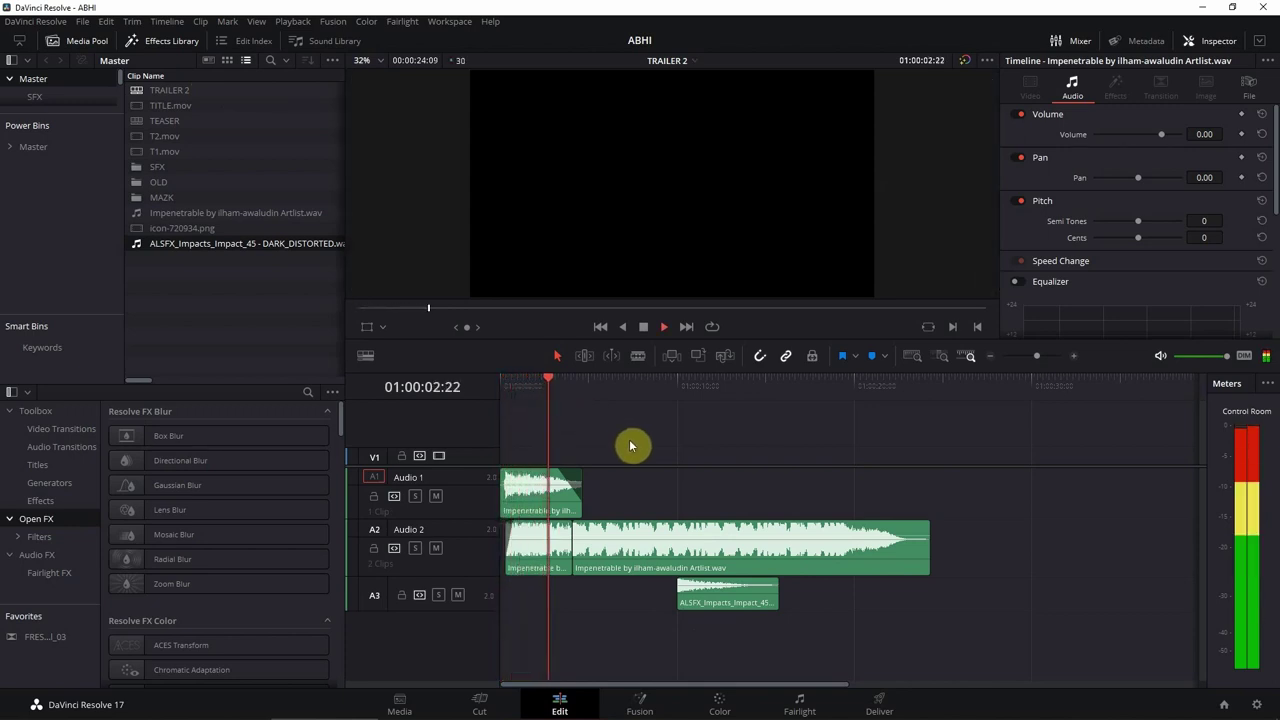
key("ctrl+=")
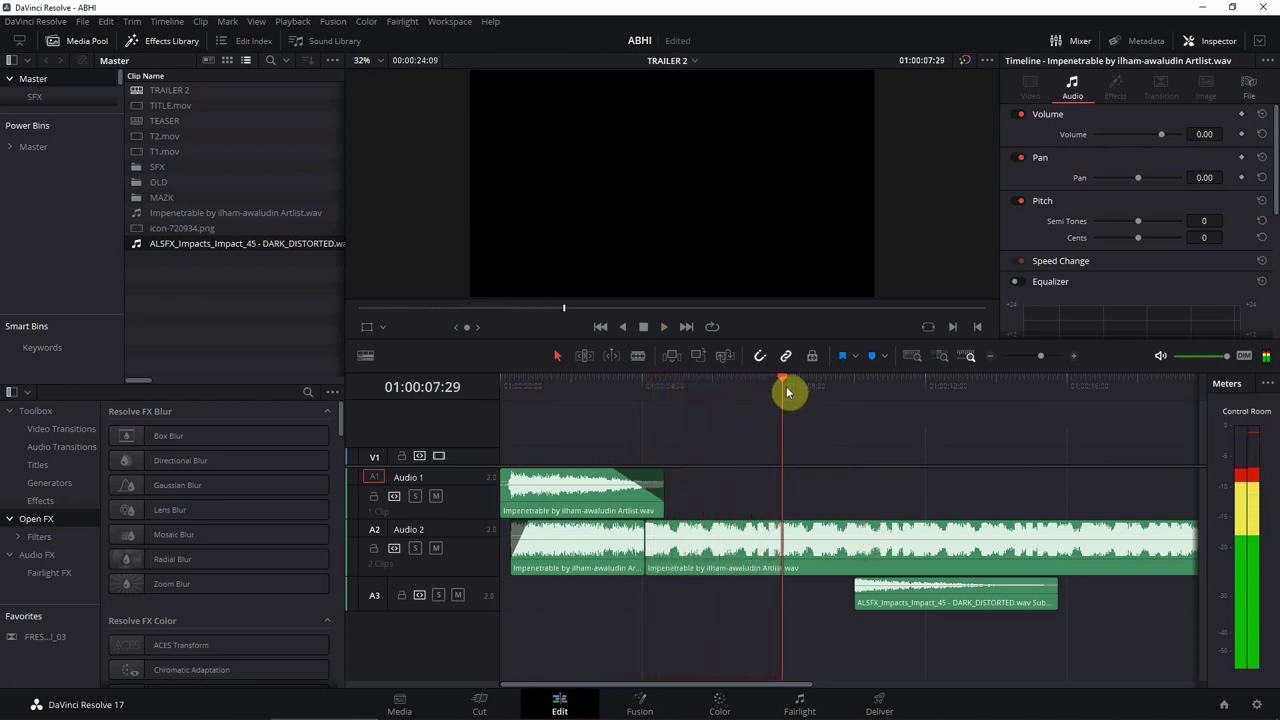
key("Left")
key("Left")
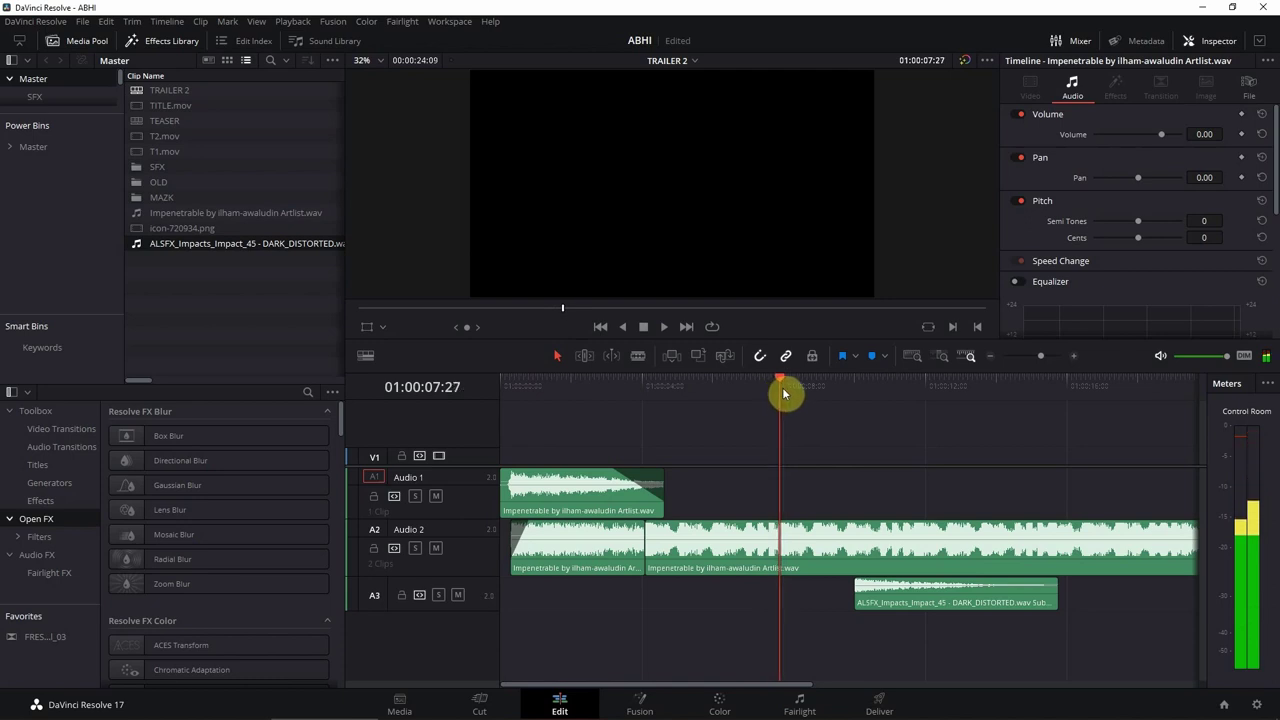
left_click_drag(903, 601, 829, 596)
Listen for the next accent and duplicate the impact sound onto a new fourth audio track starting at 01:00:11:20
left_click(585, 385)
key("space")
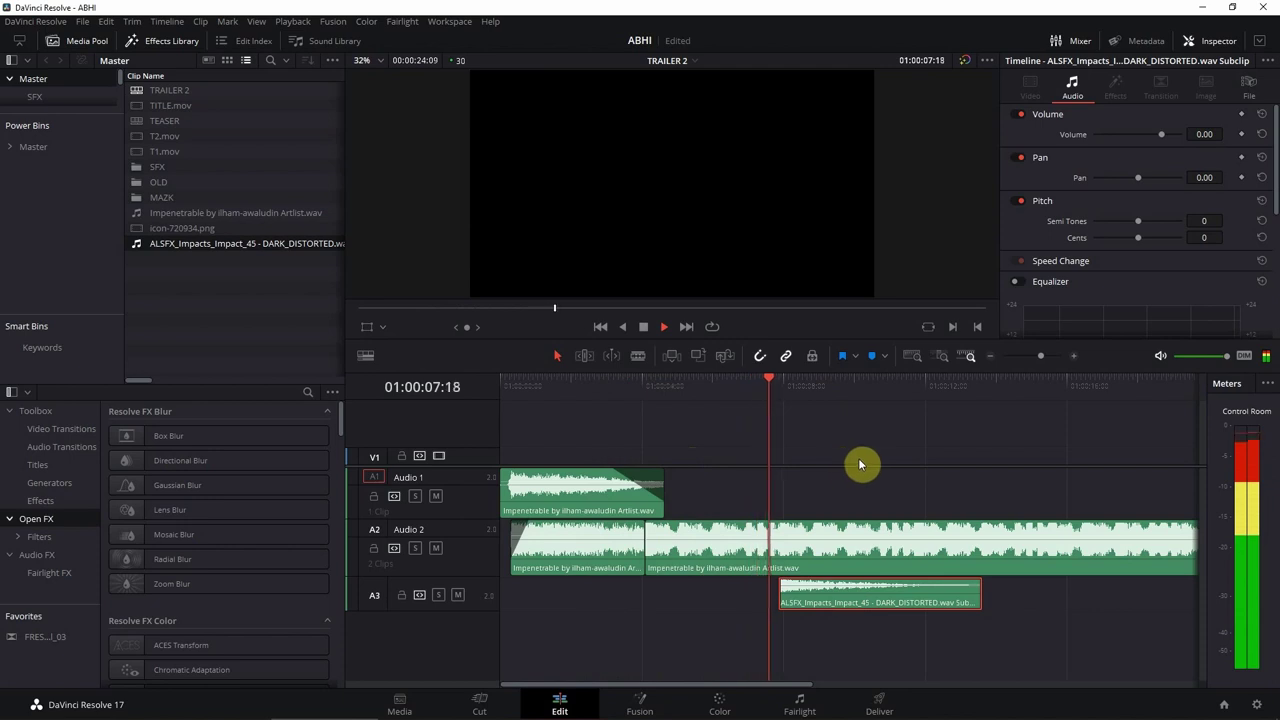
scroll(860, 463, "right", 3)
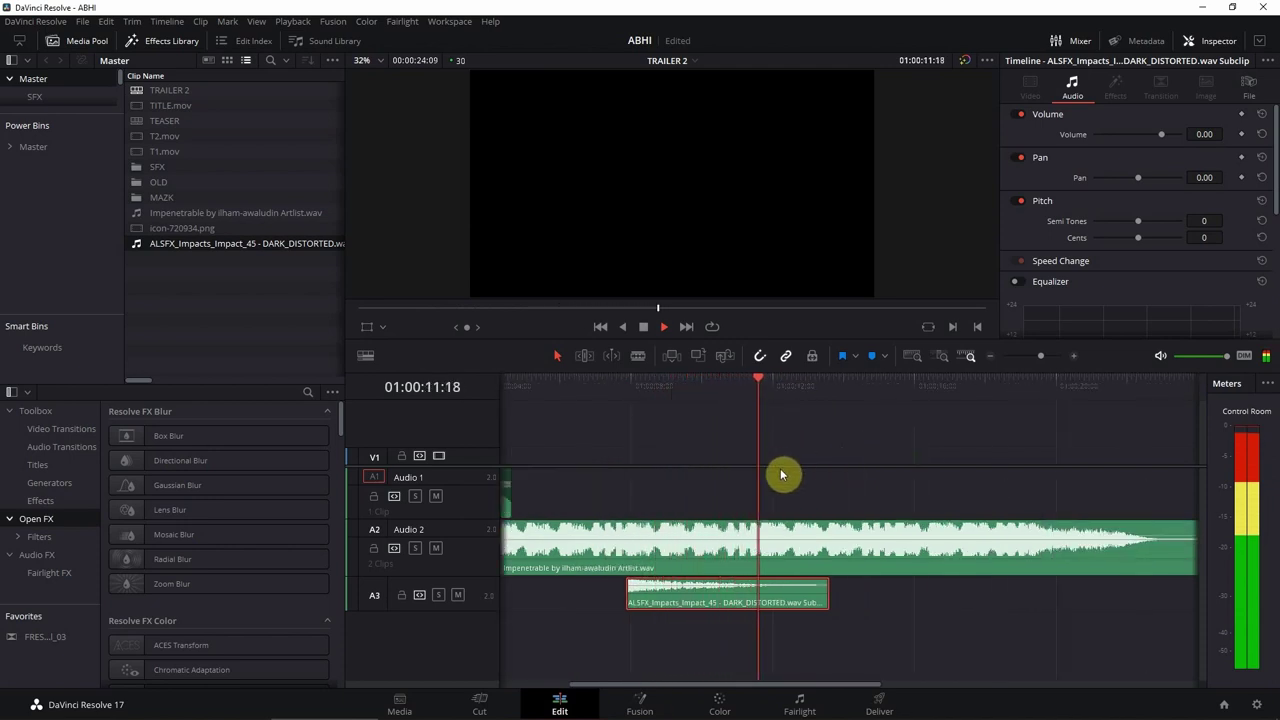
key("space")
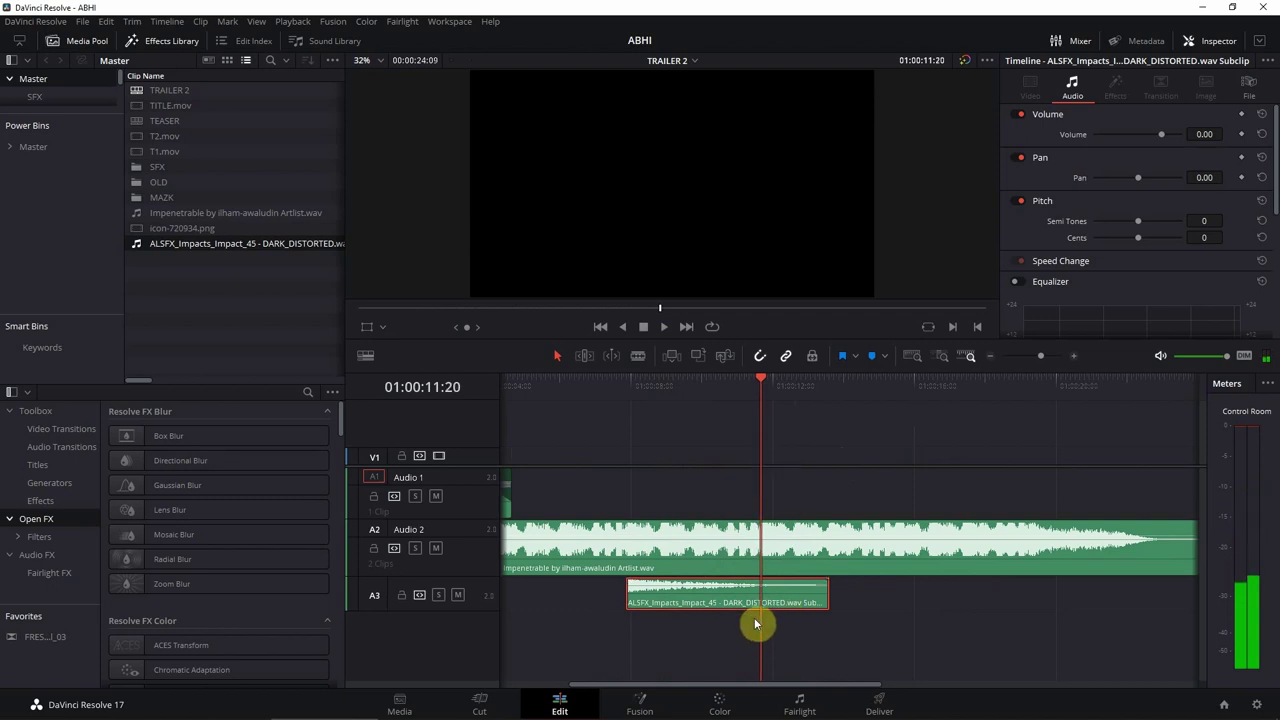
left_click_drag(722, 585, 861, 640)
Play on to the following accent and duplicate the impact sound onto the third audio track at 01:00:15:14
left_click(613, 379)
key("space")
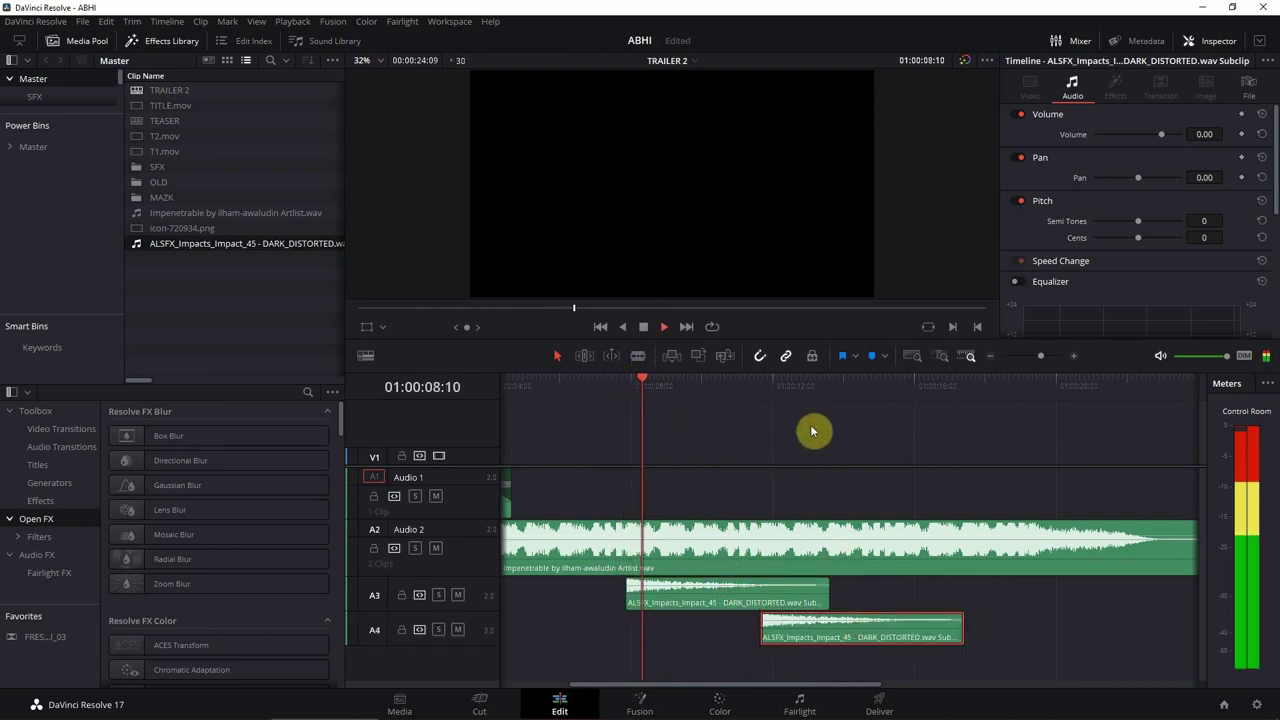
left_click_drag(830, 432, 757, 418)
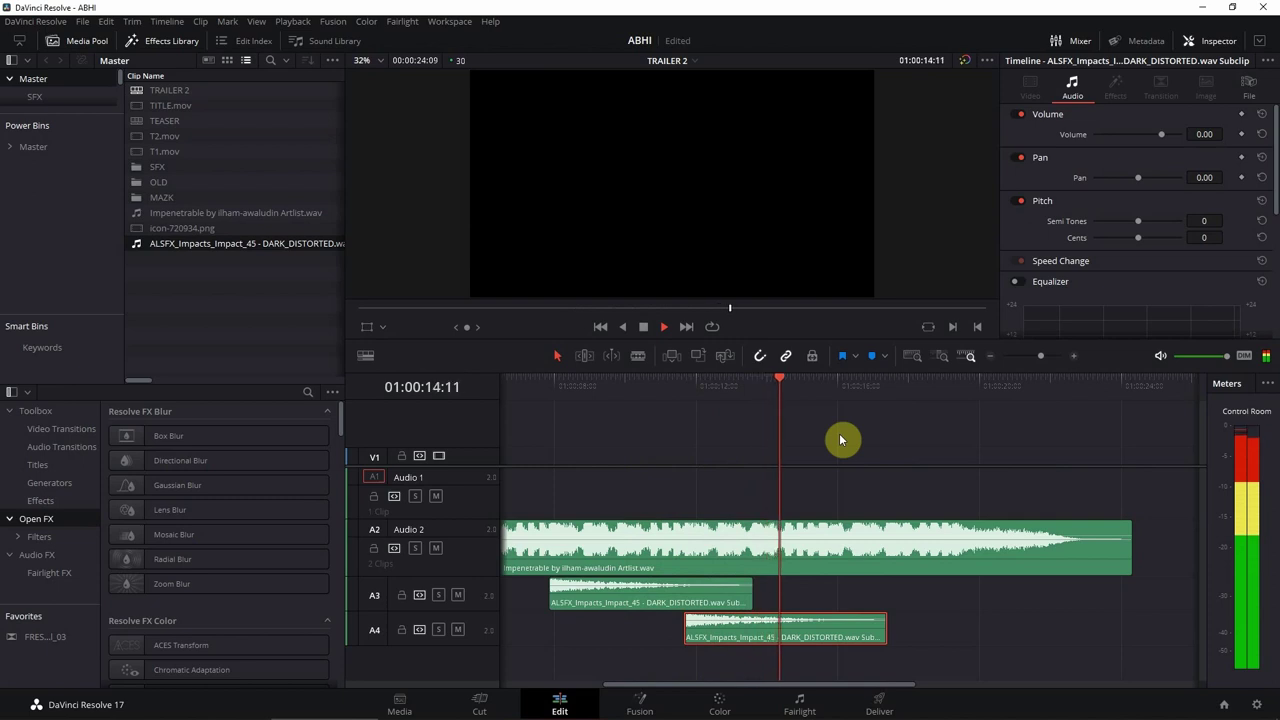
key("space")
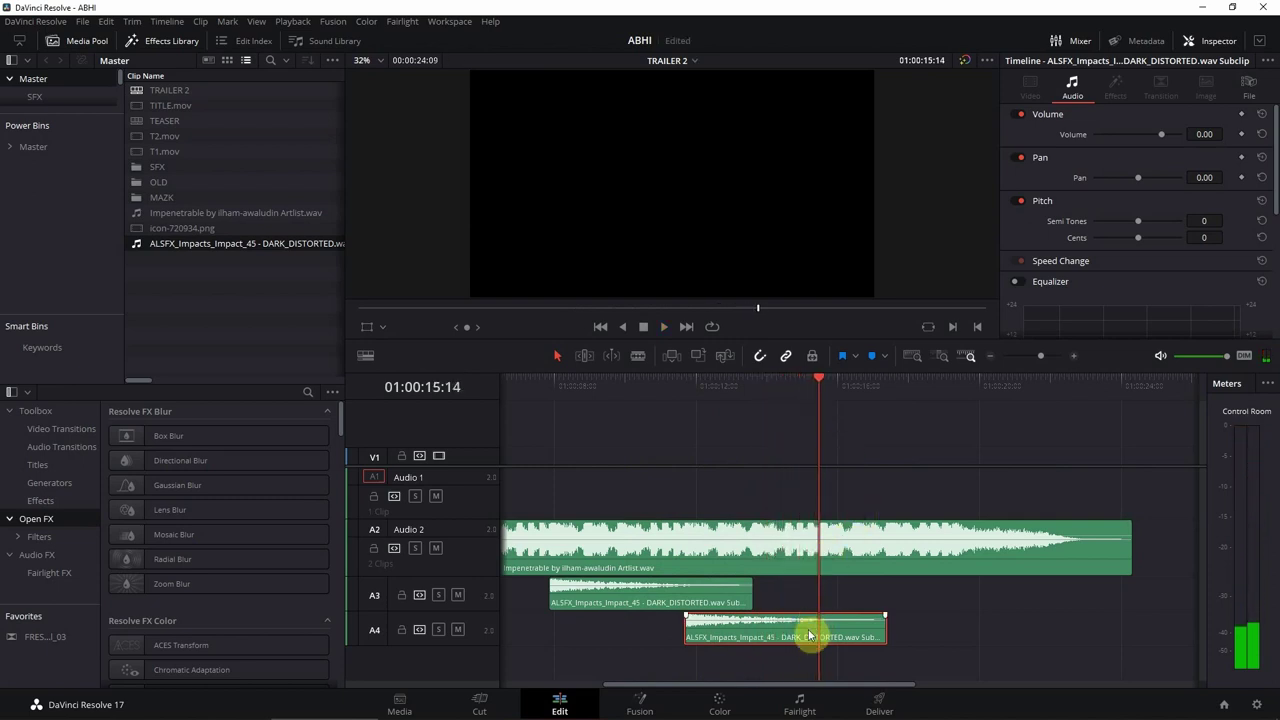
left_click_drag(787, 634, 920, 591)
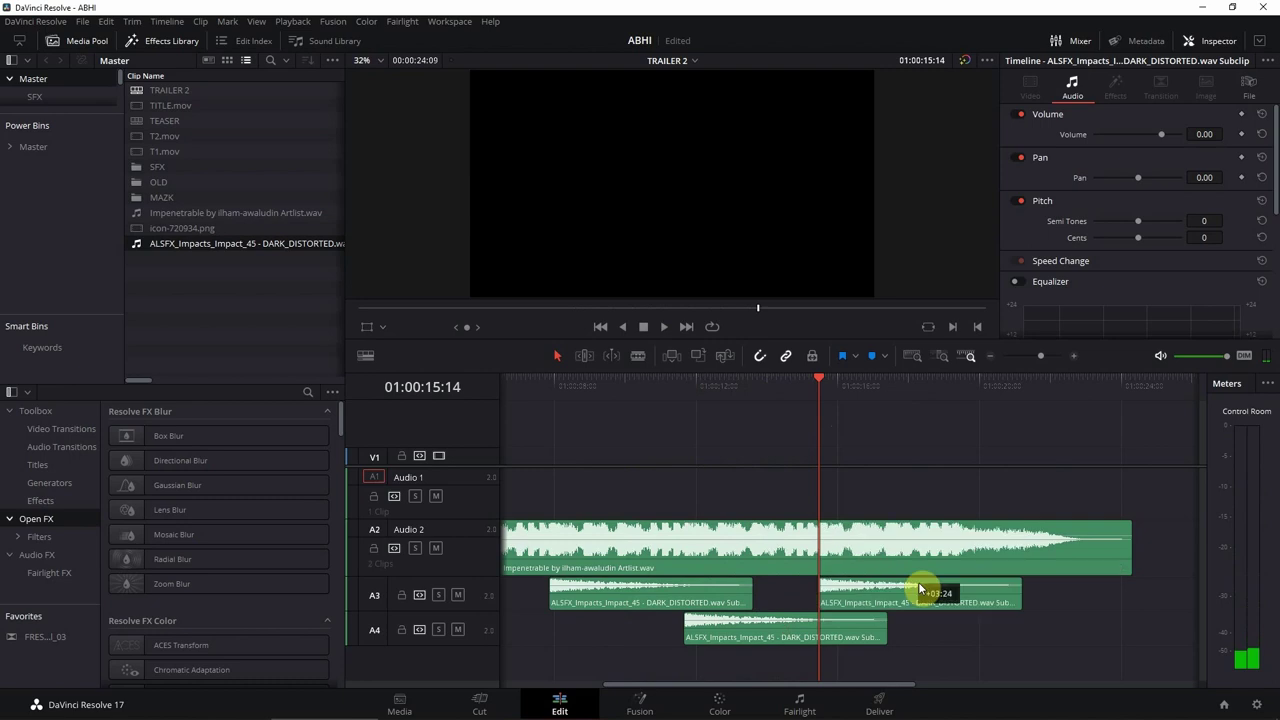
Duplicate the impact sound onto the fourth audio track at 01:00:19:07, where the music starts fading, and save the project
left_click(758, 385)
key("space")
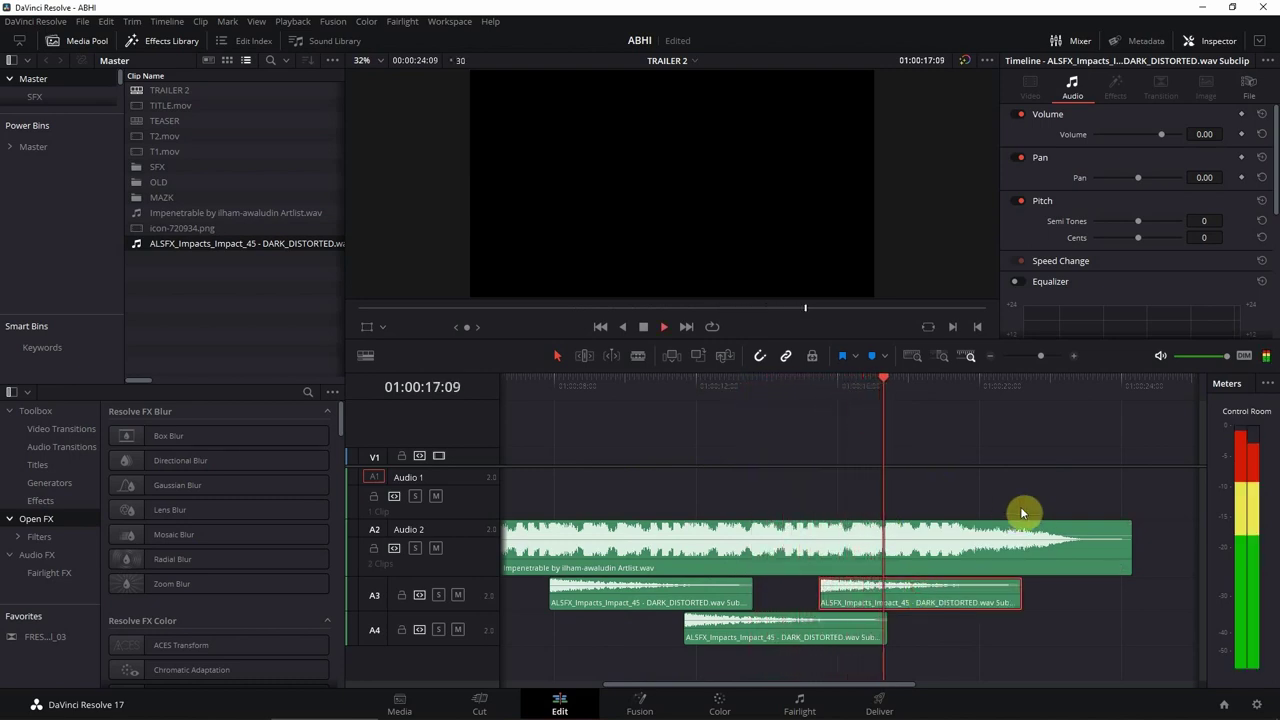
key("space")
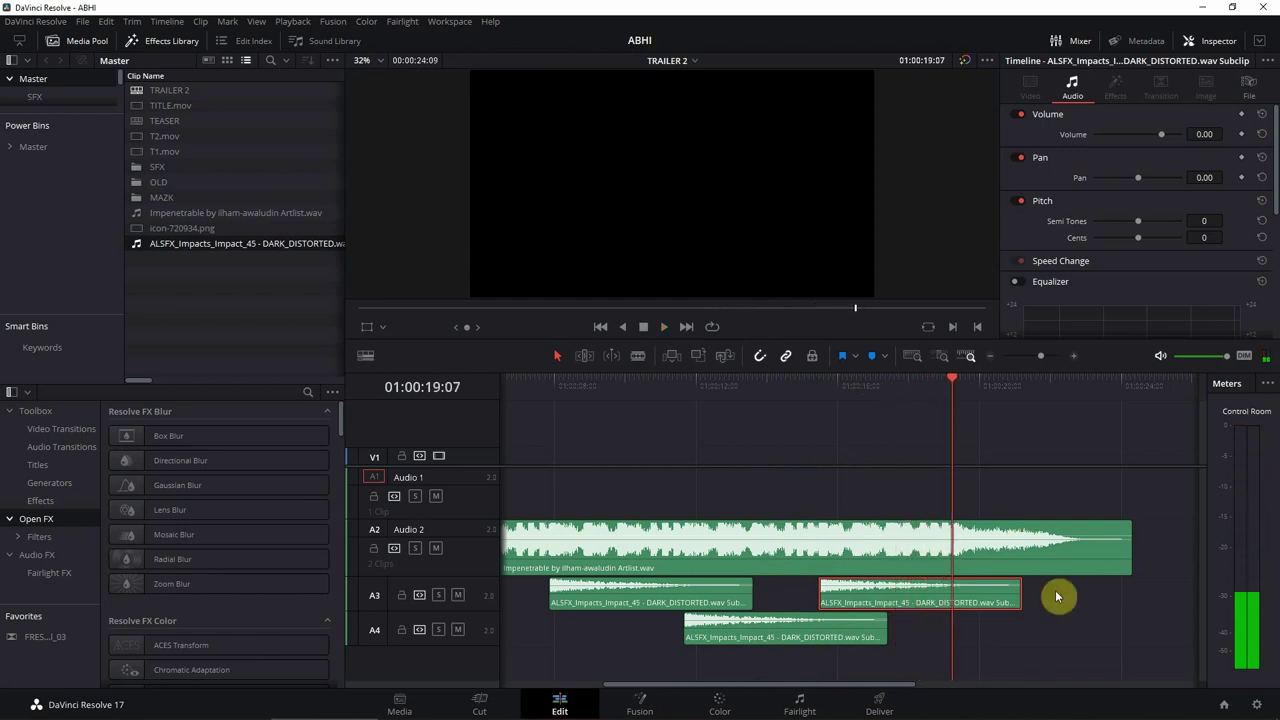
left_click_drag(947, 600, 1066, 633)
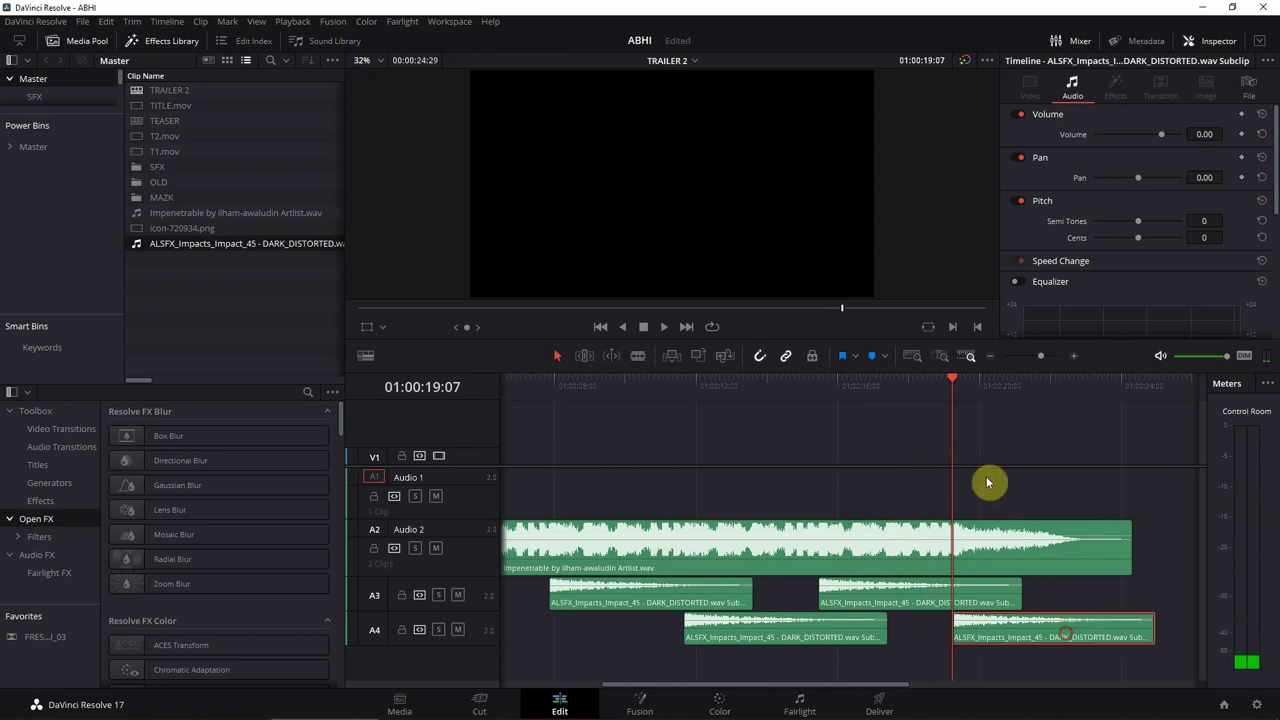
left_click(905, 386)
key("ctrl+s")
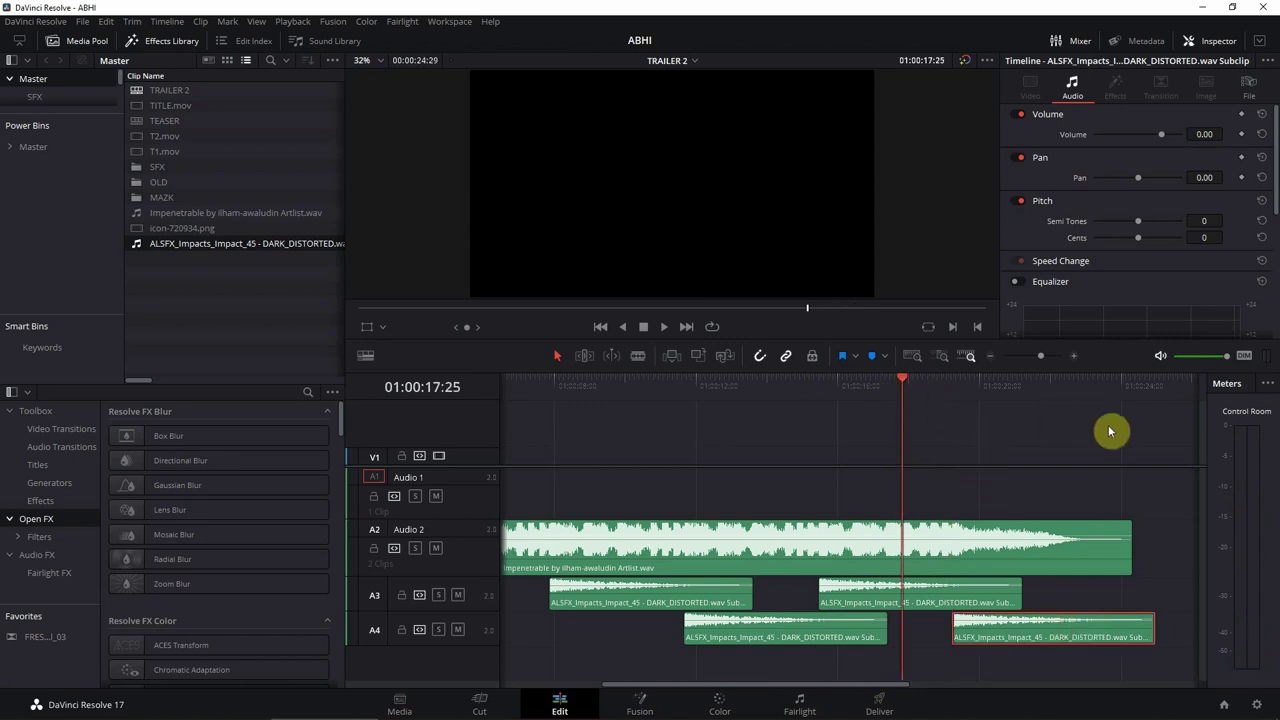
Play the last impact sound over the fading music, return to the timeline start, and scrub to 01:00:06:21
key("space")
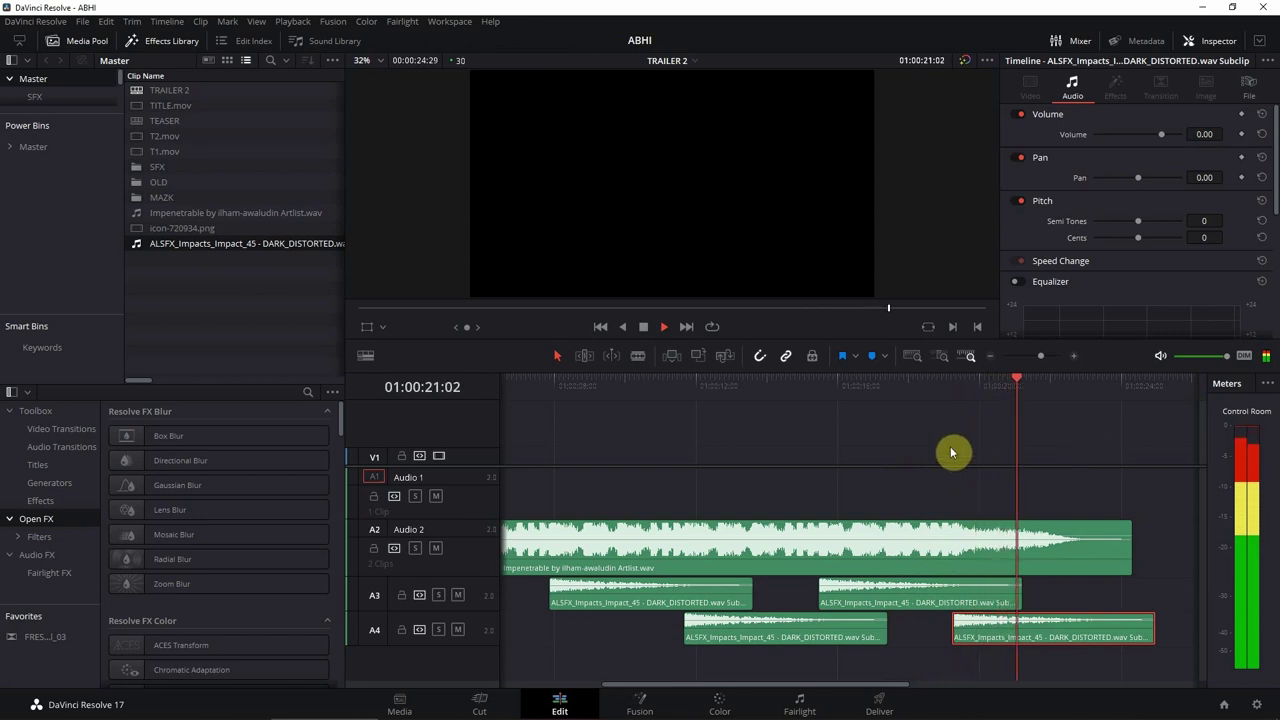
key("shift+z")
key("space")
left_click_drag(857, 393, 292, 400)
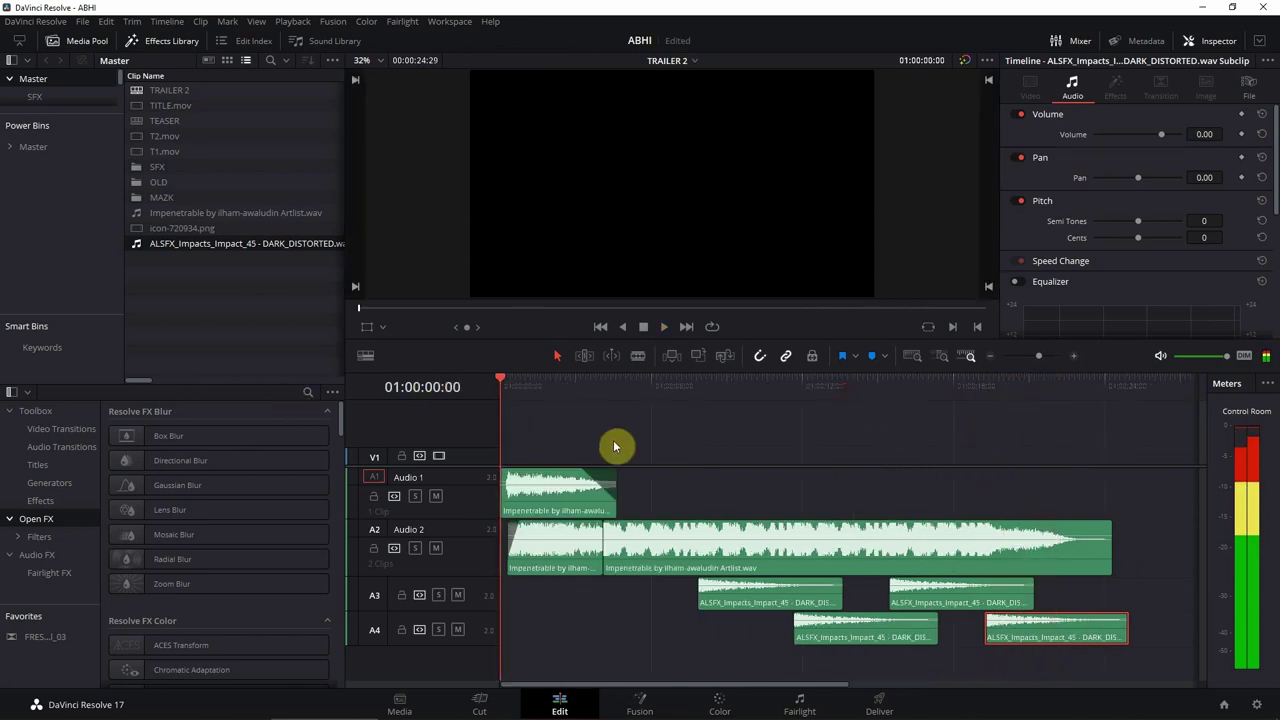
left_click_drag(462, 466, 508, 488)
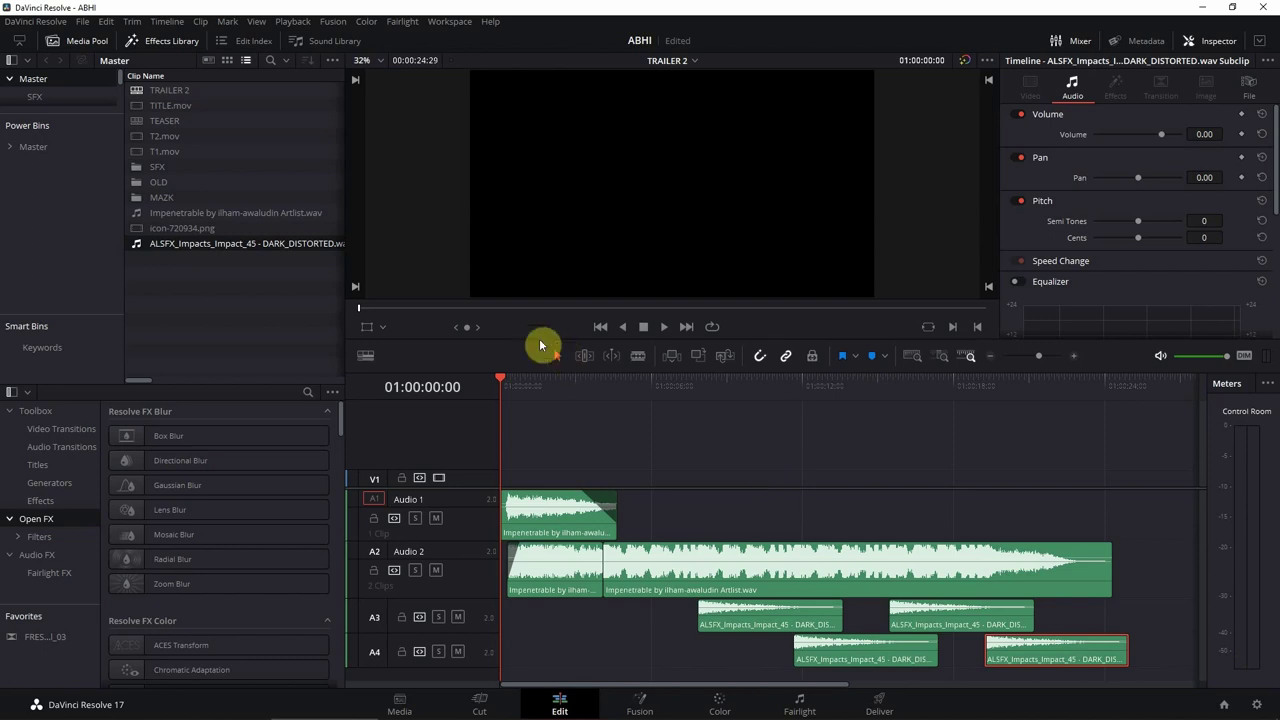
left_click_drag(555, 371, 664, 400)
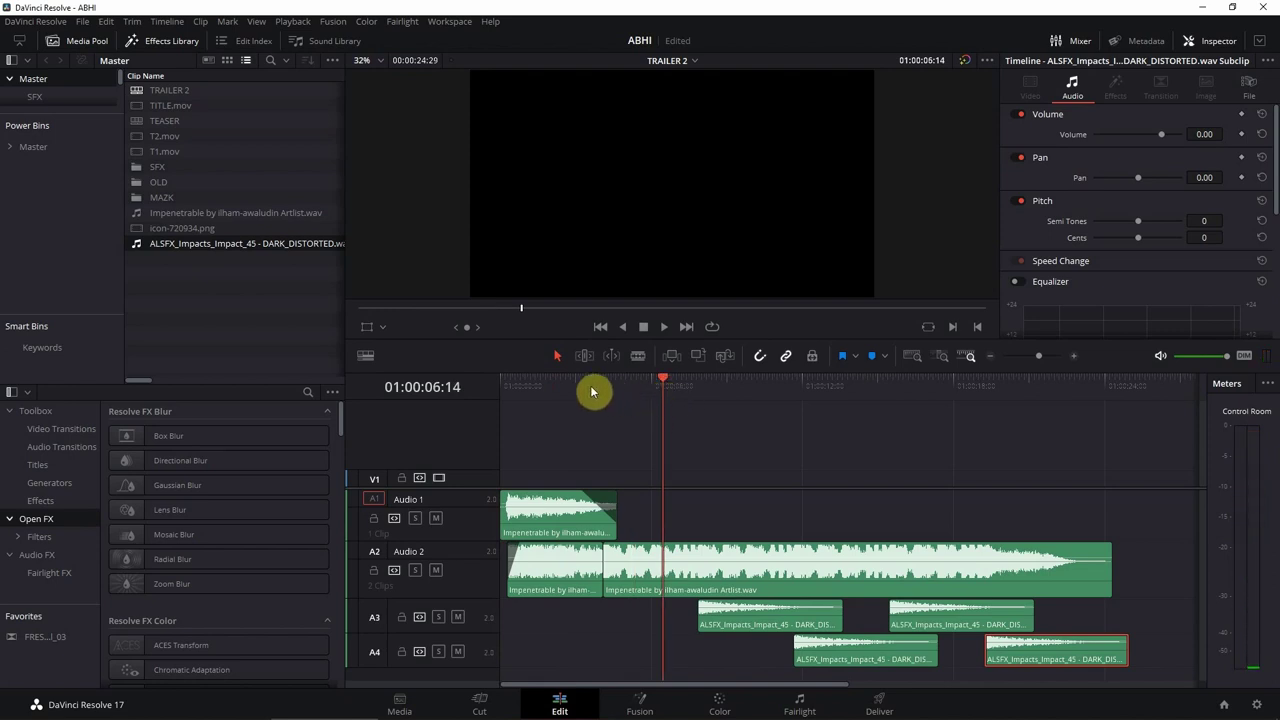
left_click_drag(676, 395, 709, 388)
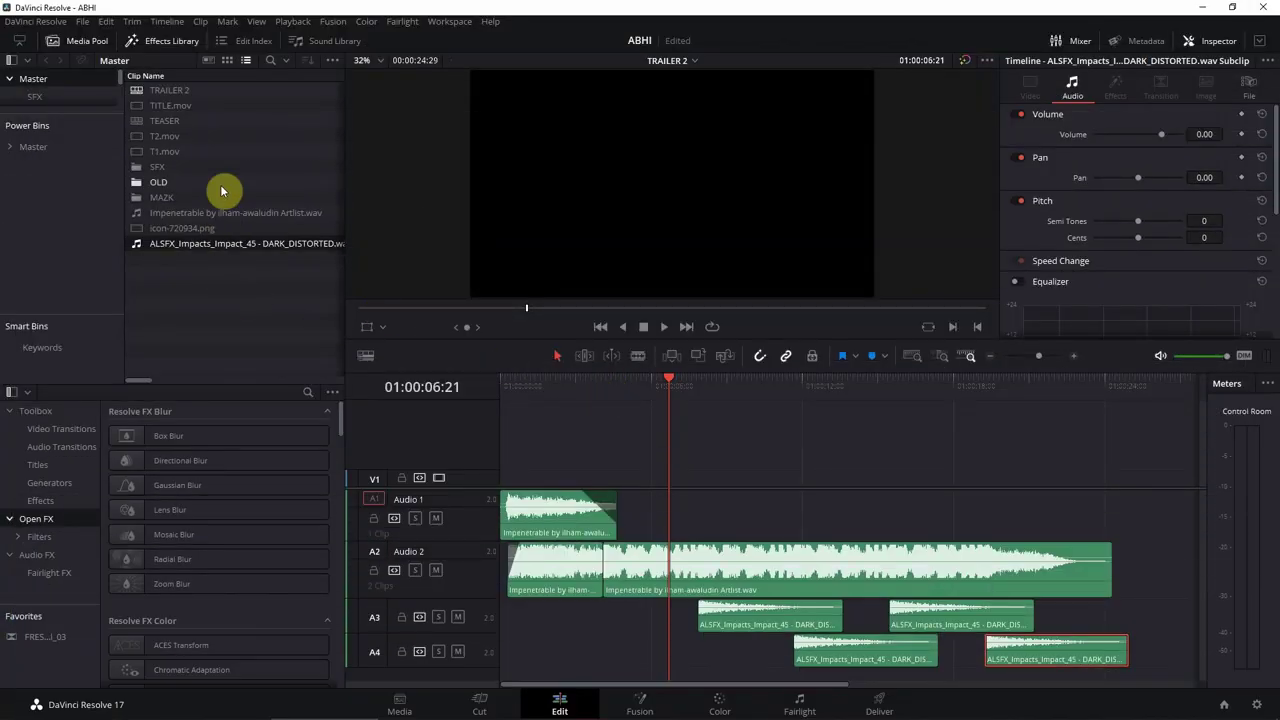
Open T1.mov from the media pool and preview its "TIME HAS COME" title full screen
double_click(163, 151)
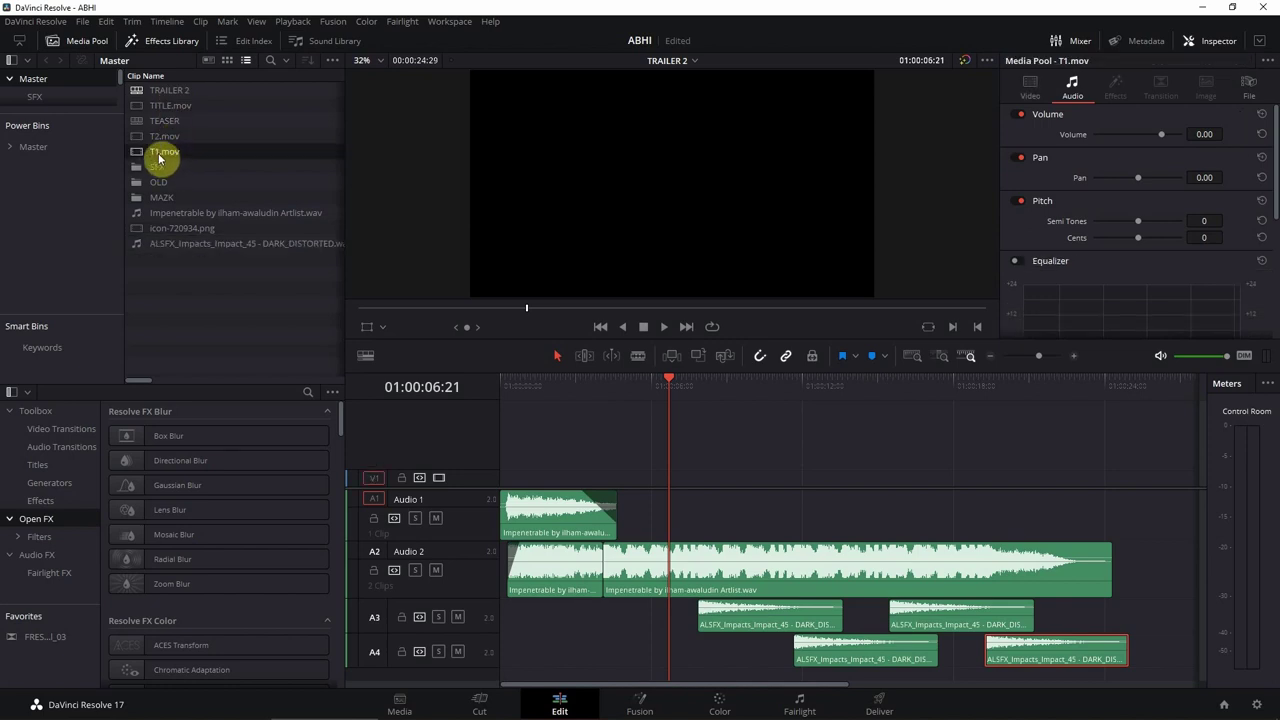
mouse_move(485, 317)
left_mouse_down()
mouse_move(371, 317)
mouse_move(646, 303)
mouse_move(369, 314)
mouse_move(503, 309)
left_mouse_up()
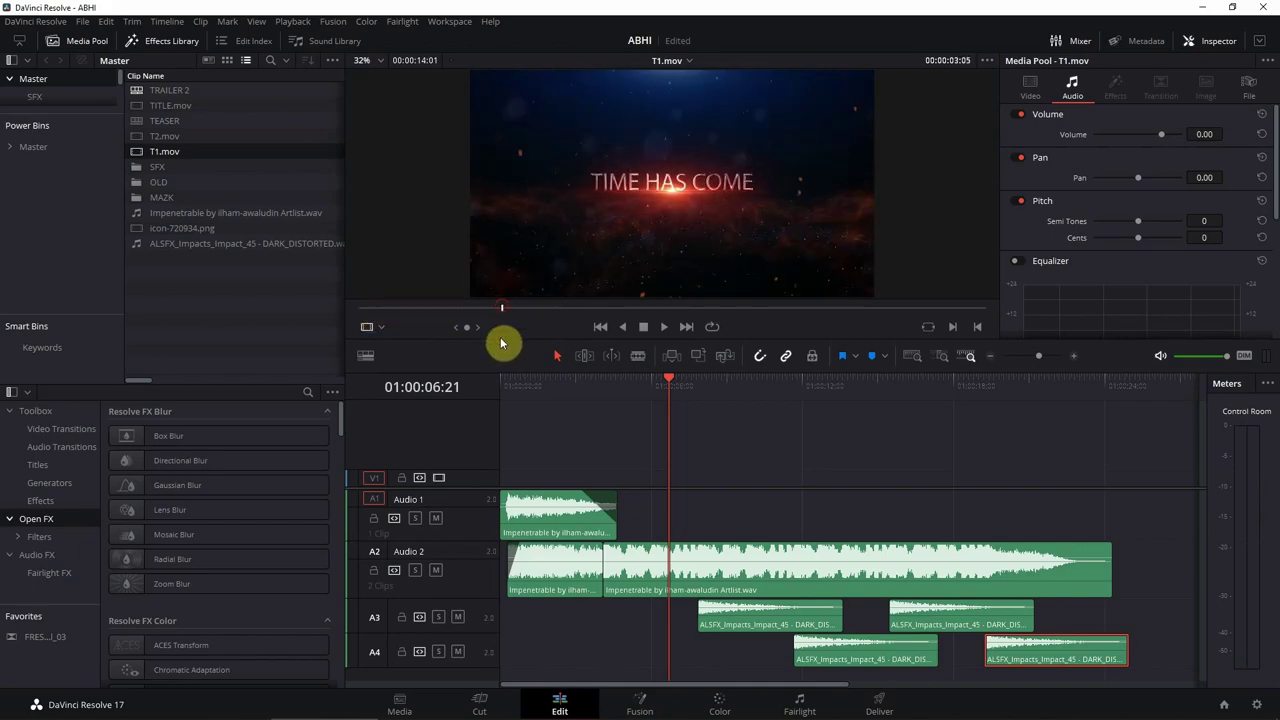
key("p")
key("space")
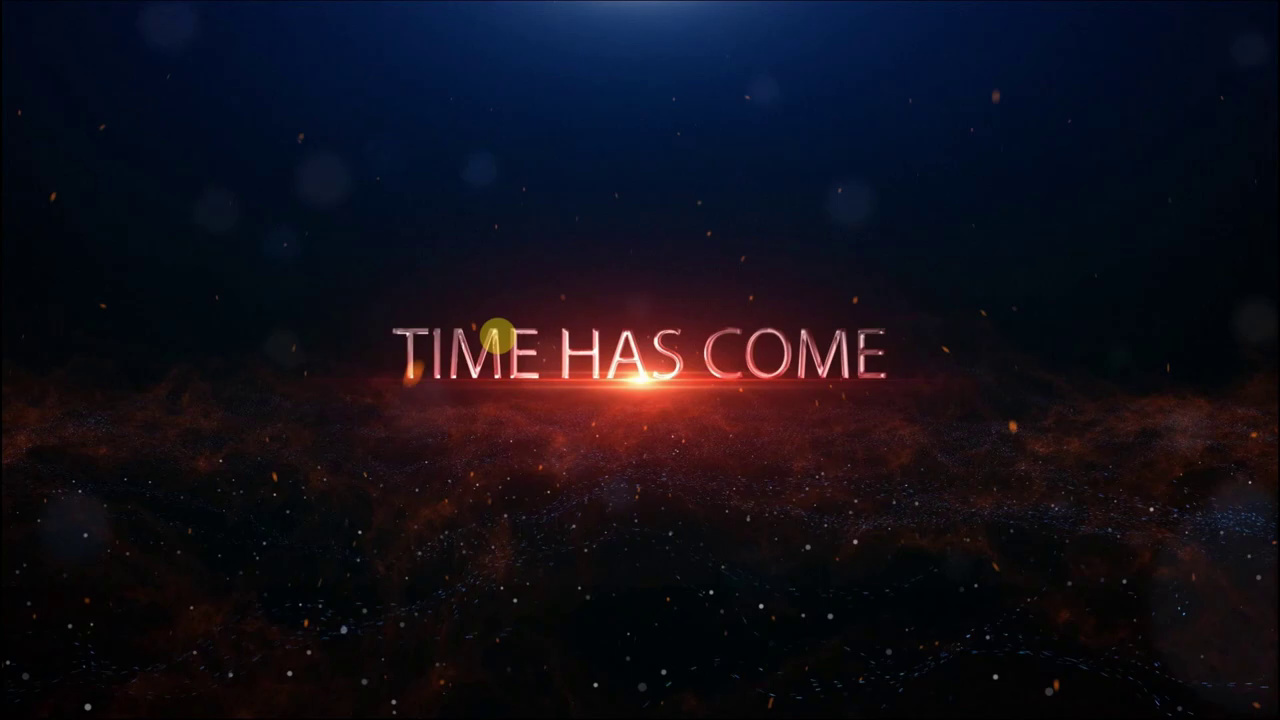
key("Escape")
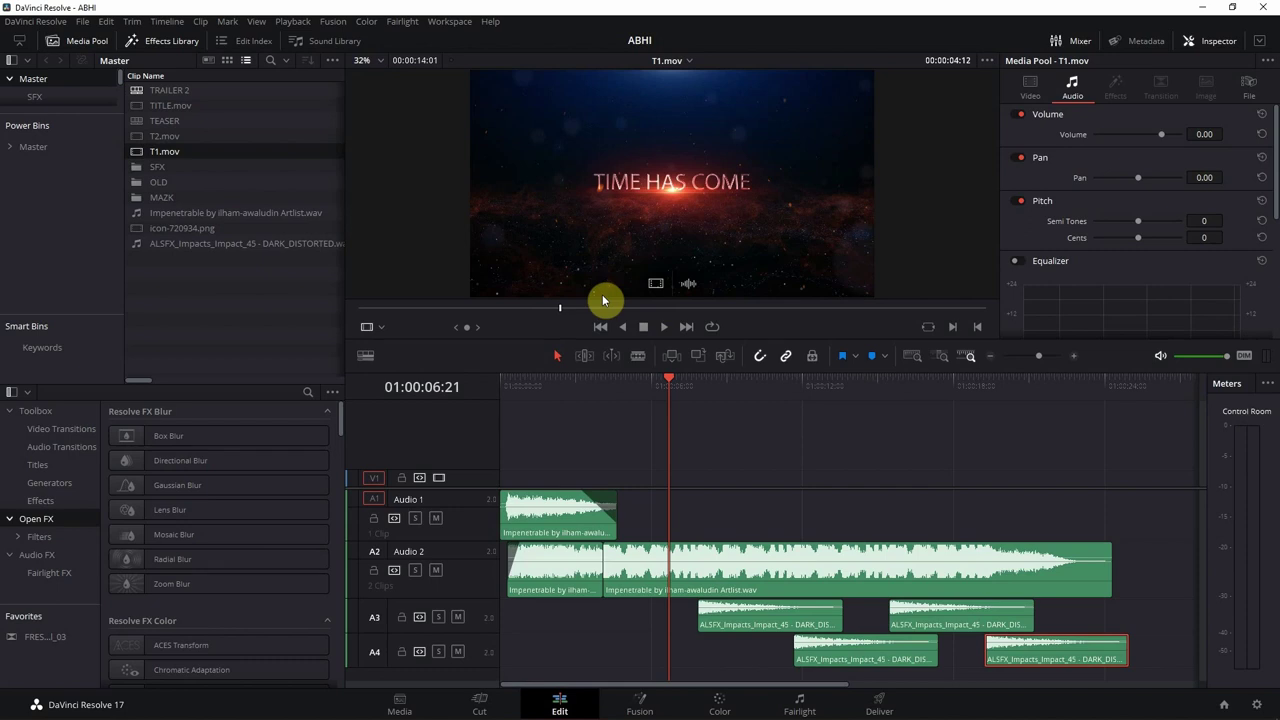
Add a basic Text title at the start of video track 1 and extend it to end at 01:00:06:21
left_click(268, 562)
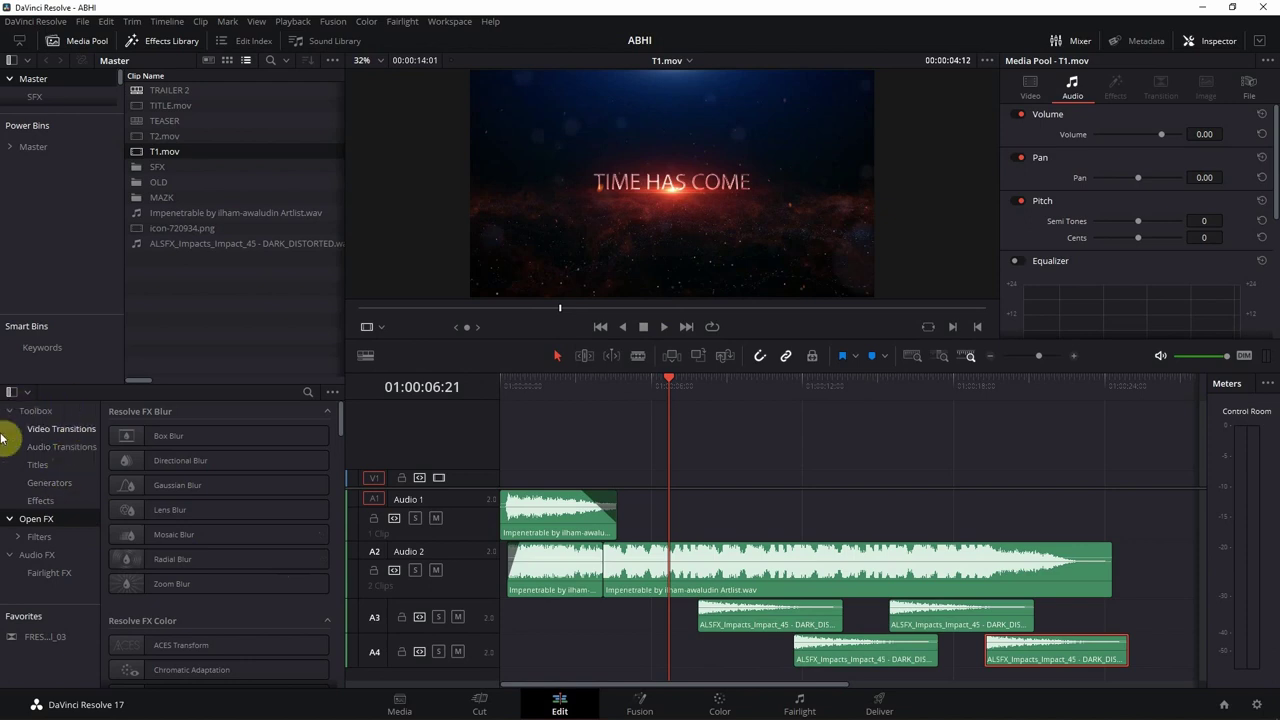
left_click(33, 467)
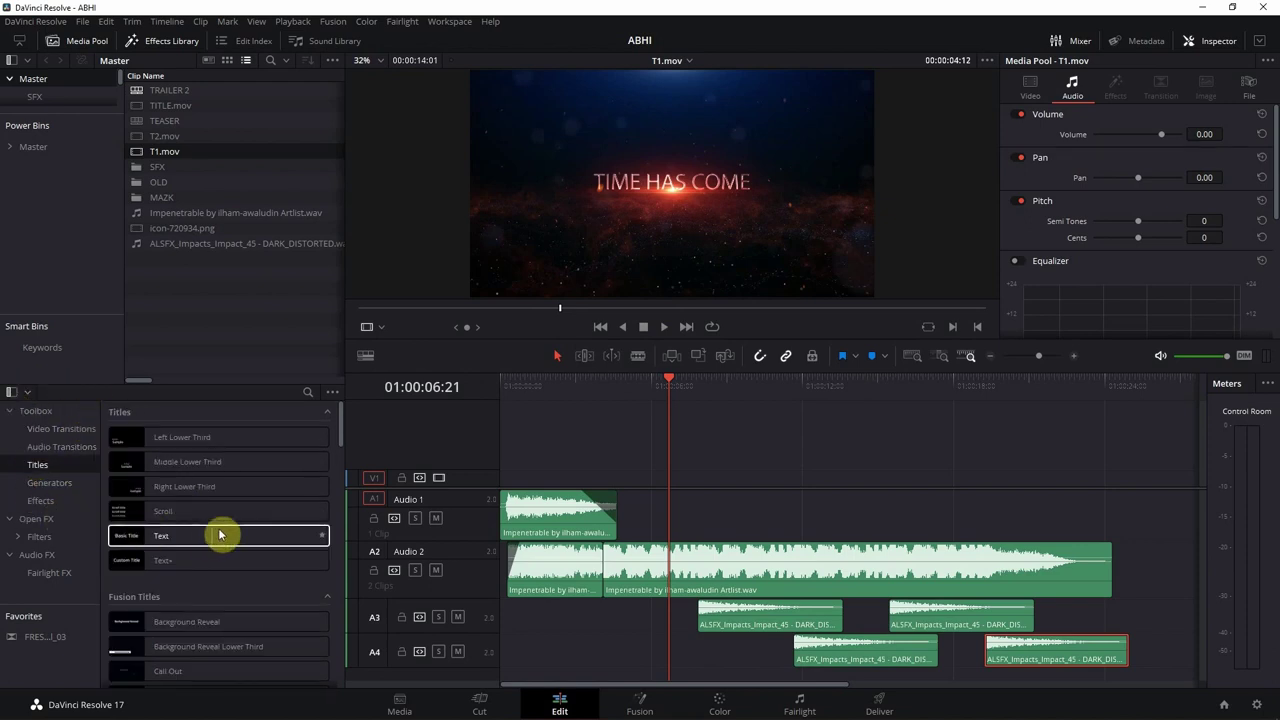
left_click_drag(177, 534, 483, 478)
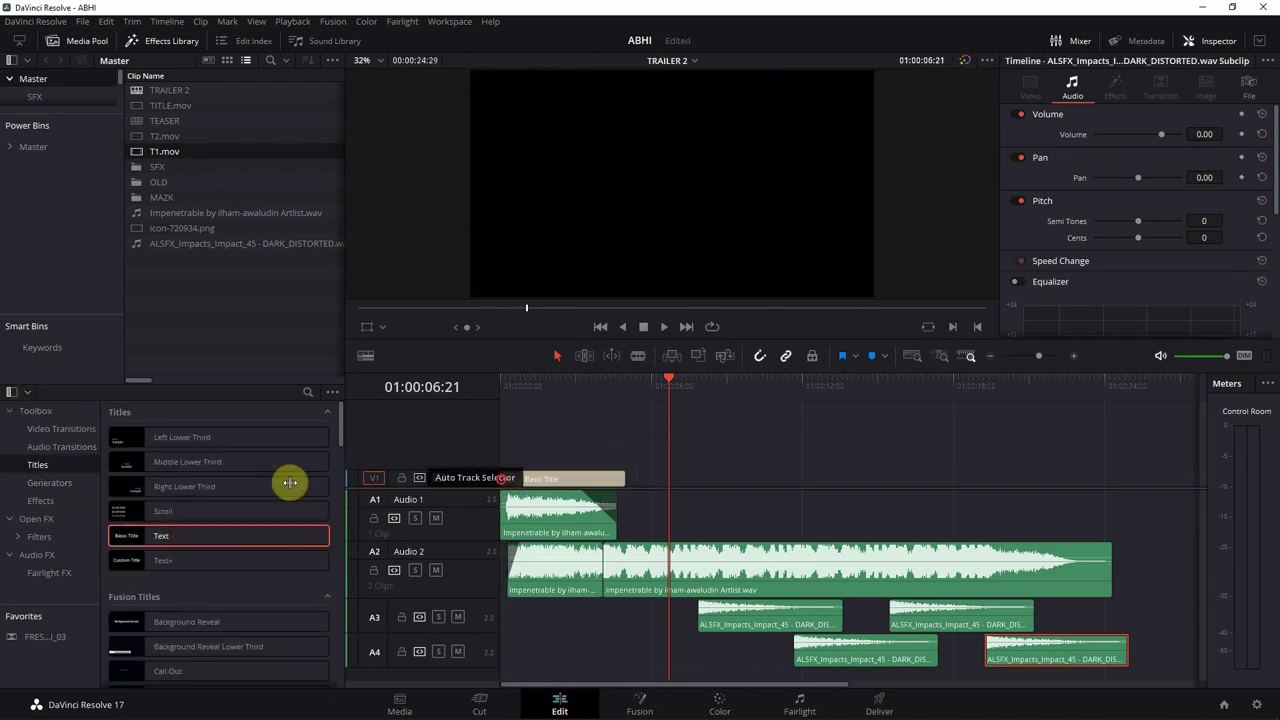
left_click_drag(624, 479, 667, 479)
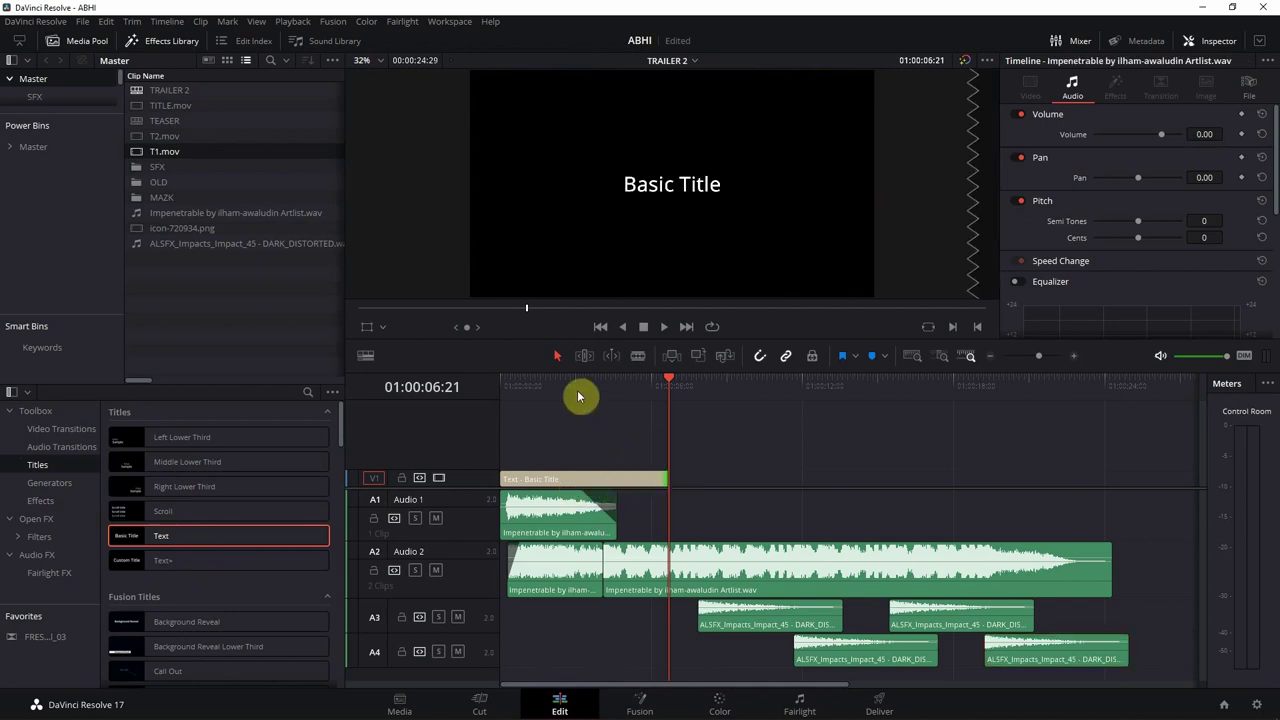
Replace the title's text with "THE WAIT IS OVER"
left_click(577, 388)
left_click(586, 481)
left_click(1100, 212)
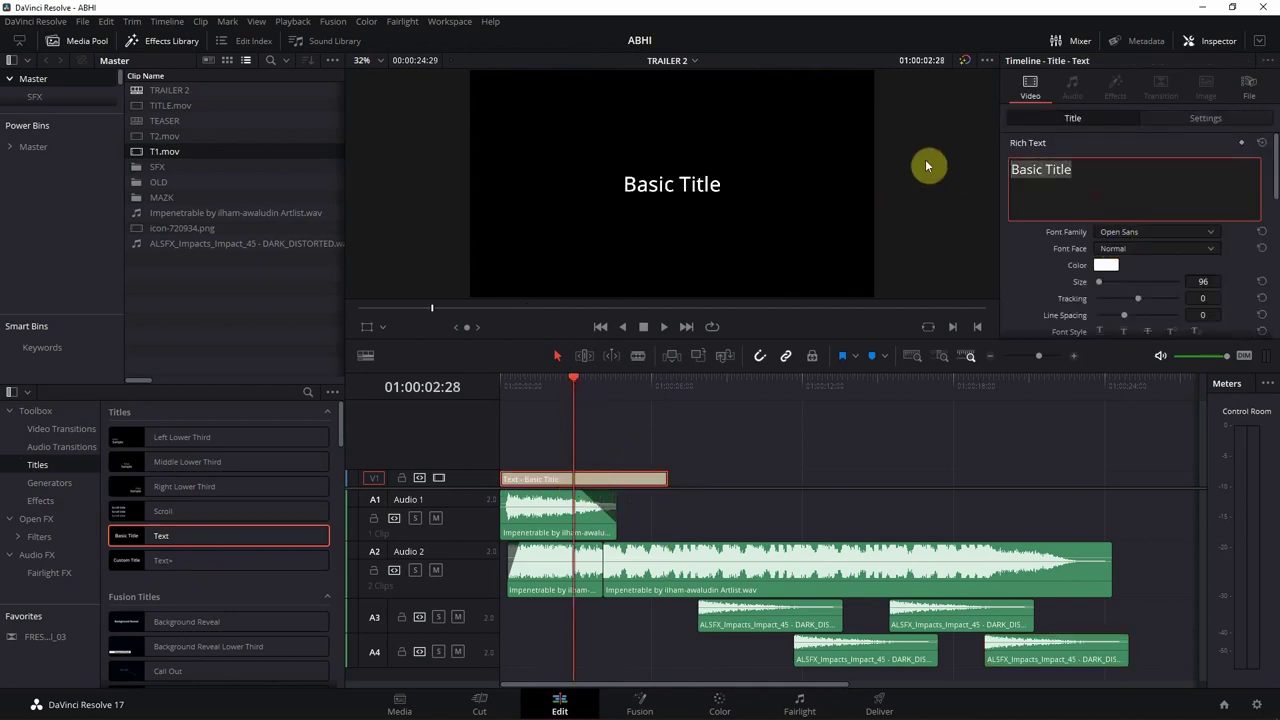
type("THE")
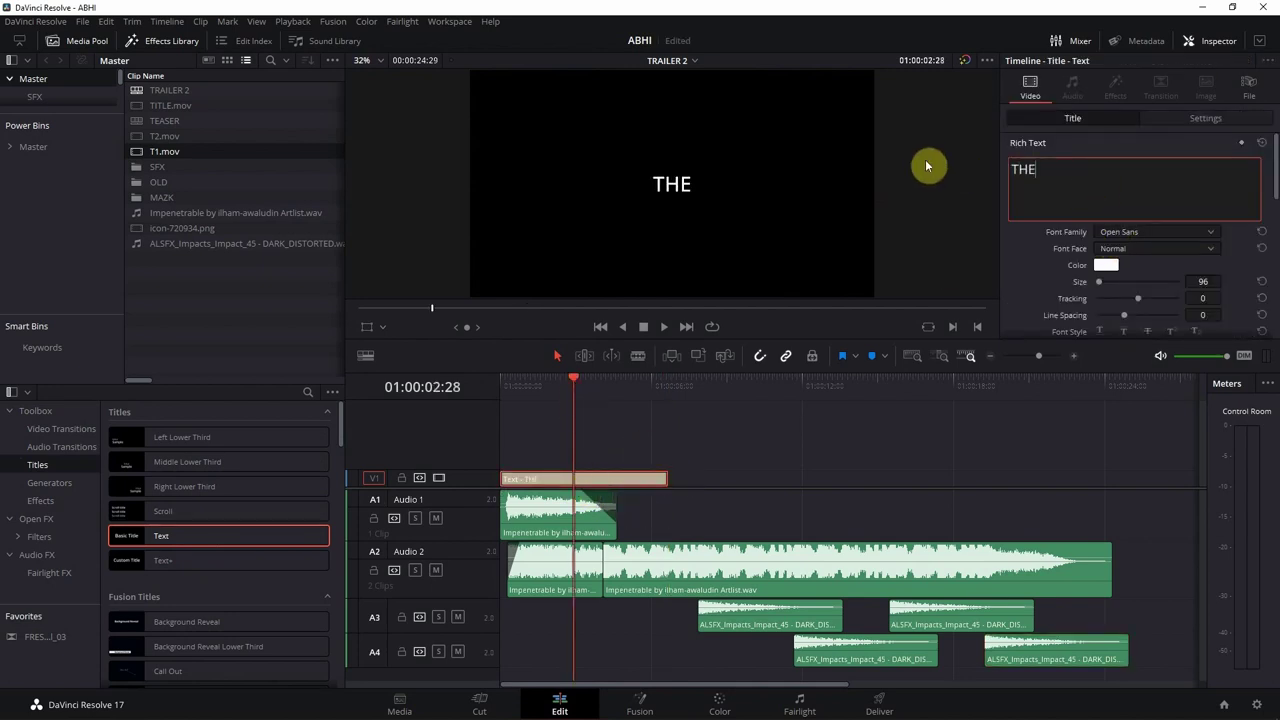
type(" WAIT I")
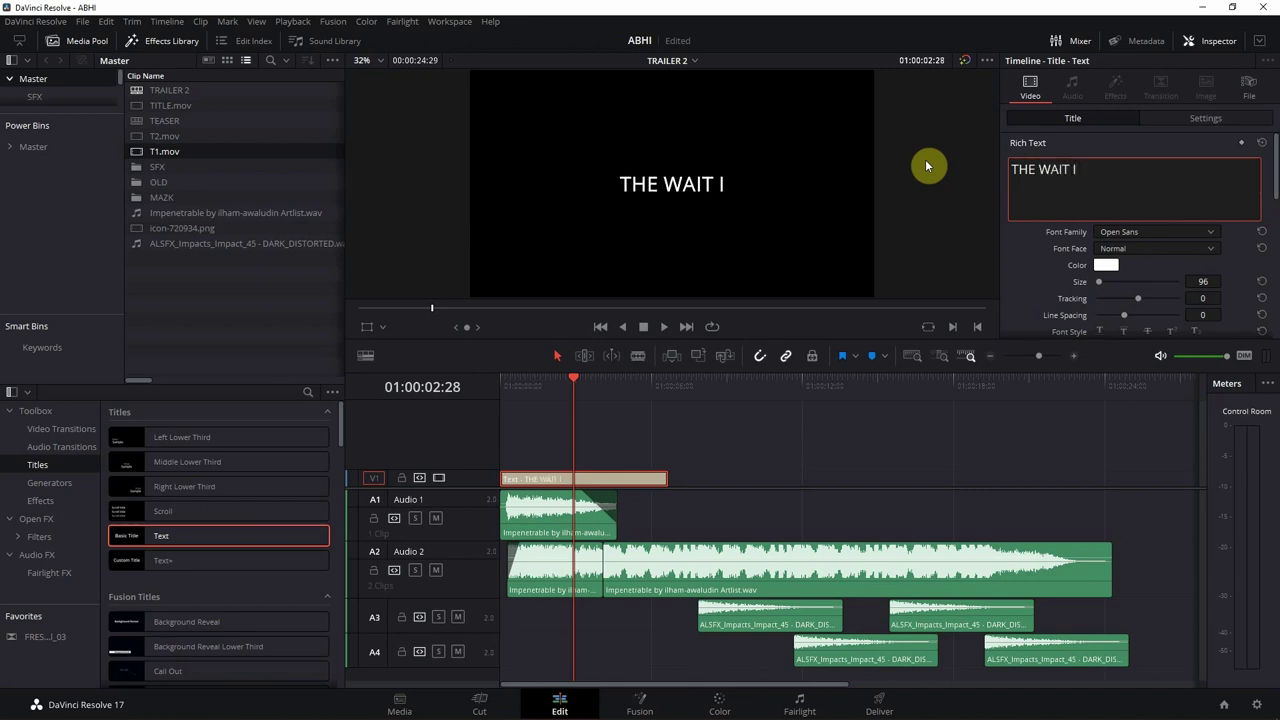
type("S OVER")
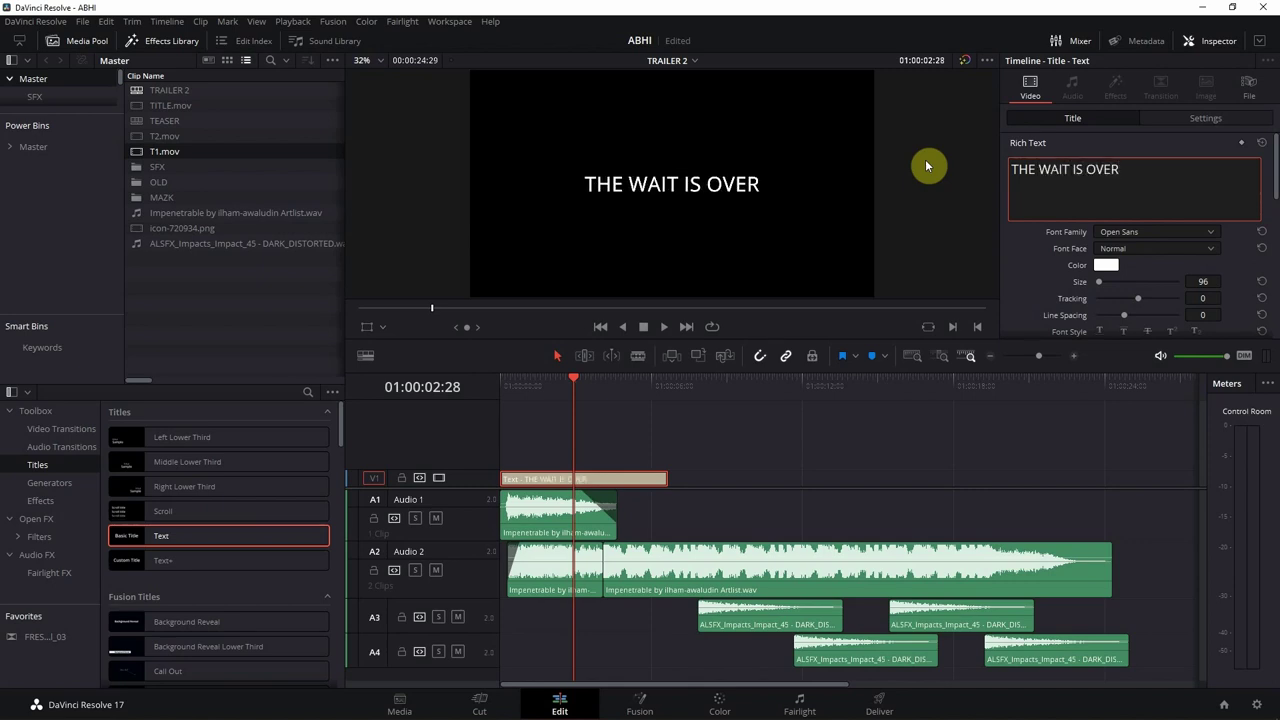
Keyframe the title's zoom from 11.560 at the timeline start down to about 1.36 at 01:00:00:12
left_click_drag(554, 391, 428, 411)
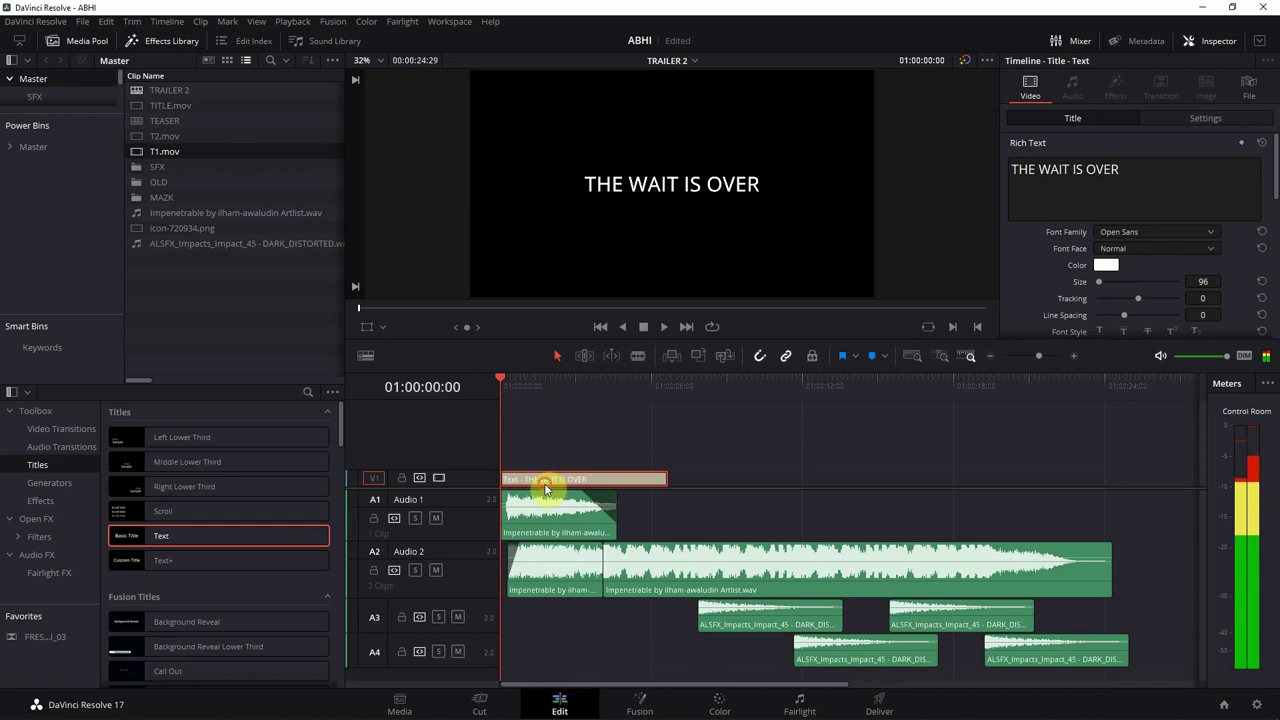
left_click(1215, 122)
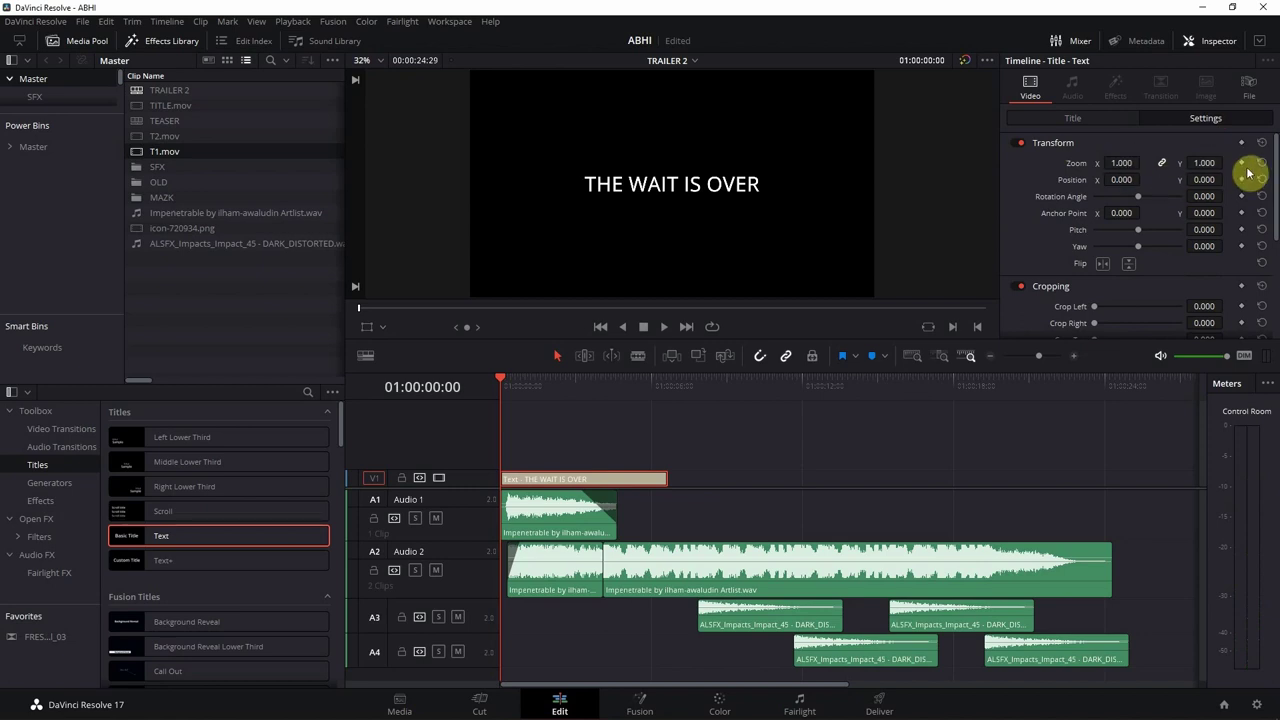
left_click_drag(1120, 164, 983, 179)
left_click_drag(1121, 162, 1106, 200)
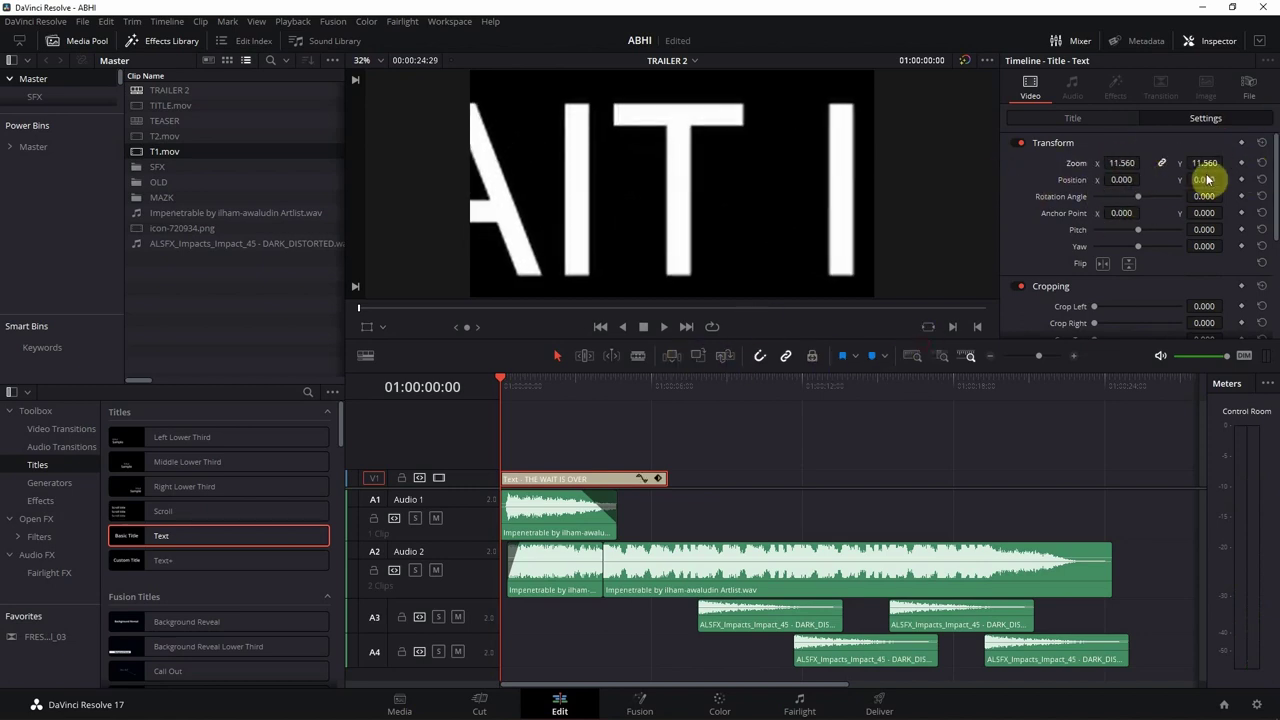
mouse_move(508, 388)
left_mouse_down()
mouse_move(521, 384)
mouse_move(510, 390)
left_mouse_up()
left_click_drag(1196, 164, 491, 277)
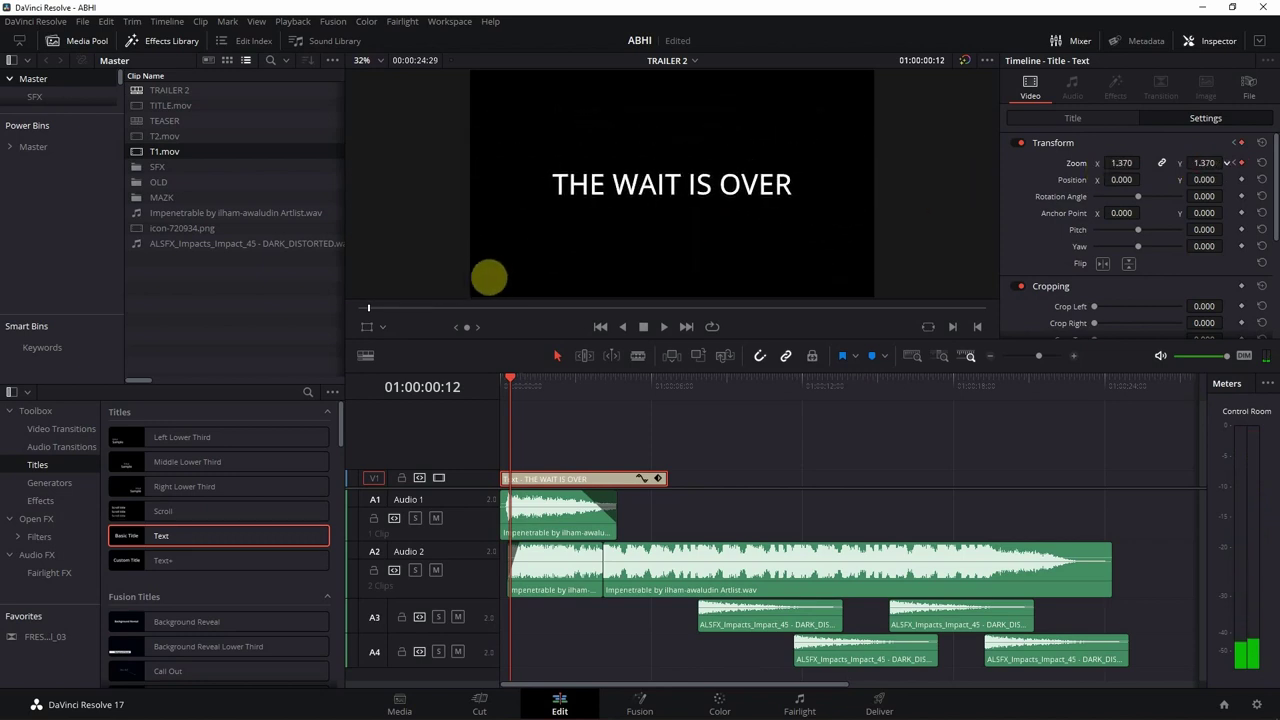
Keyframe the title's zoom to 0.870 at 01:00:04:03 and play the animation from the start
left_click(603, 385)
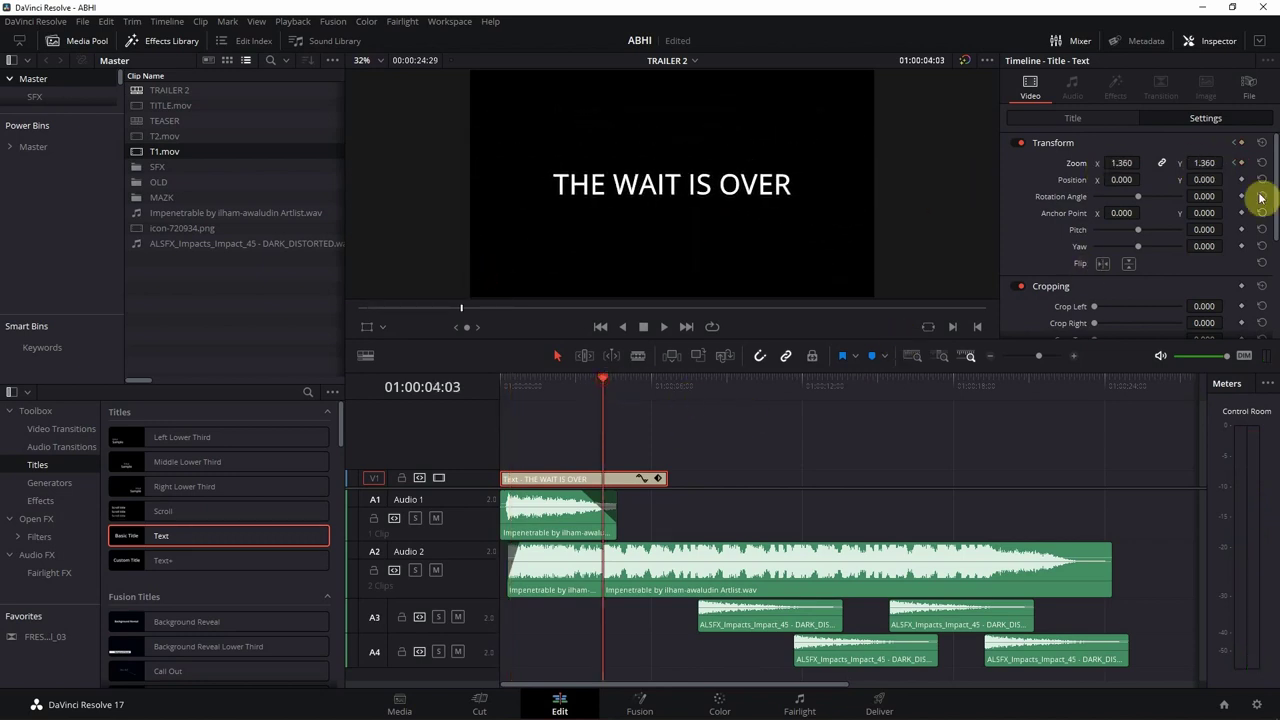
left_click_drag(1207, 164, 1171, 163)
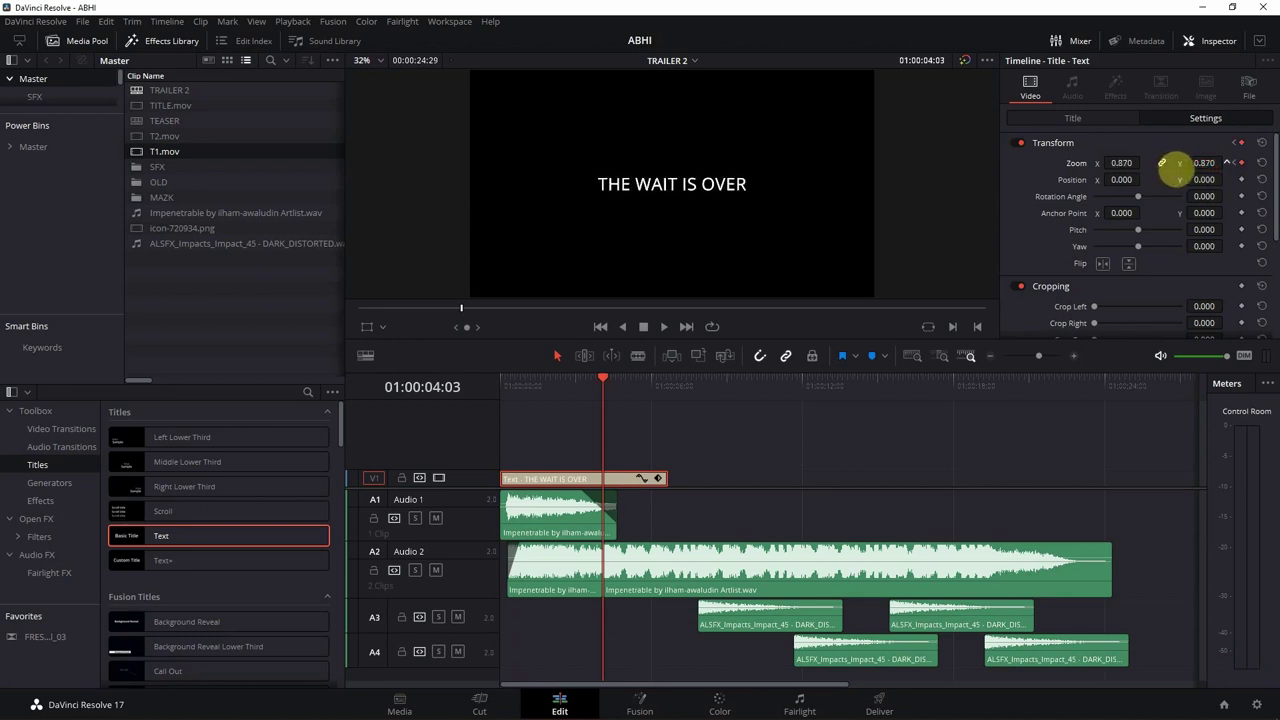
key("Up")
key("Home")
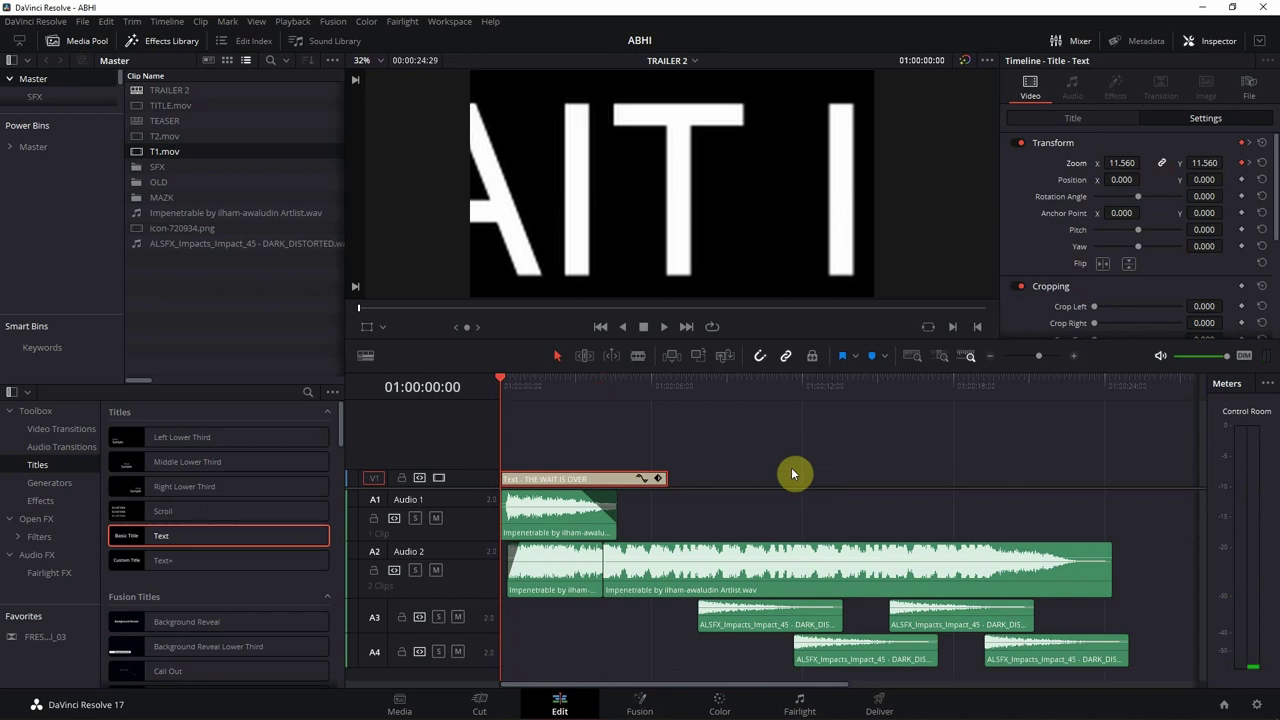
key("space")
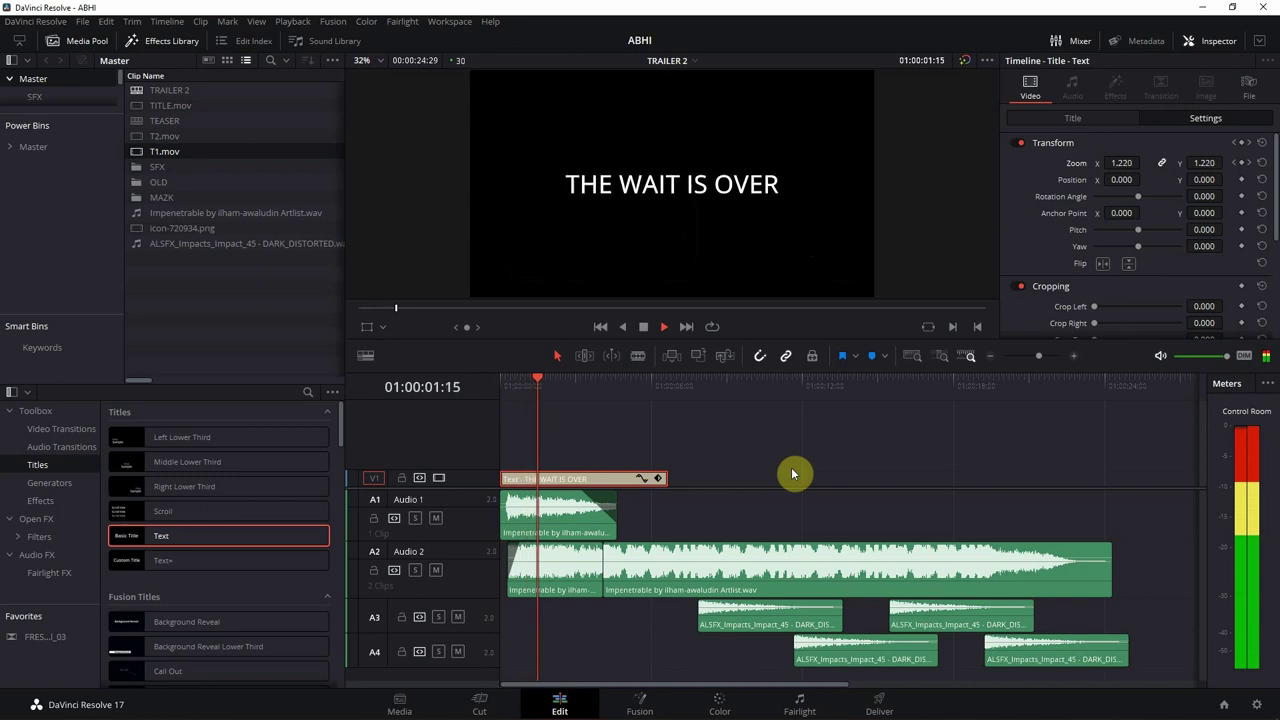
key("space")
Shorten the title to end at 01:00:02:07, play it back from the start, and delete it from the timeline
left_click_drag(666, 477, 557, 477)
key("Home")
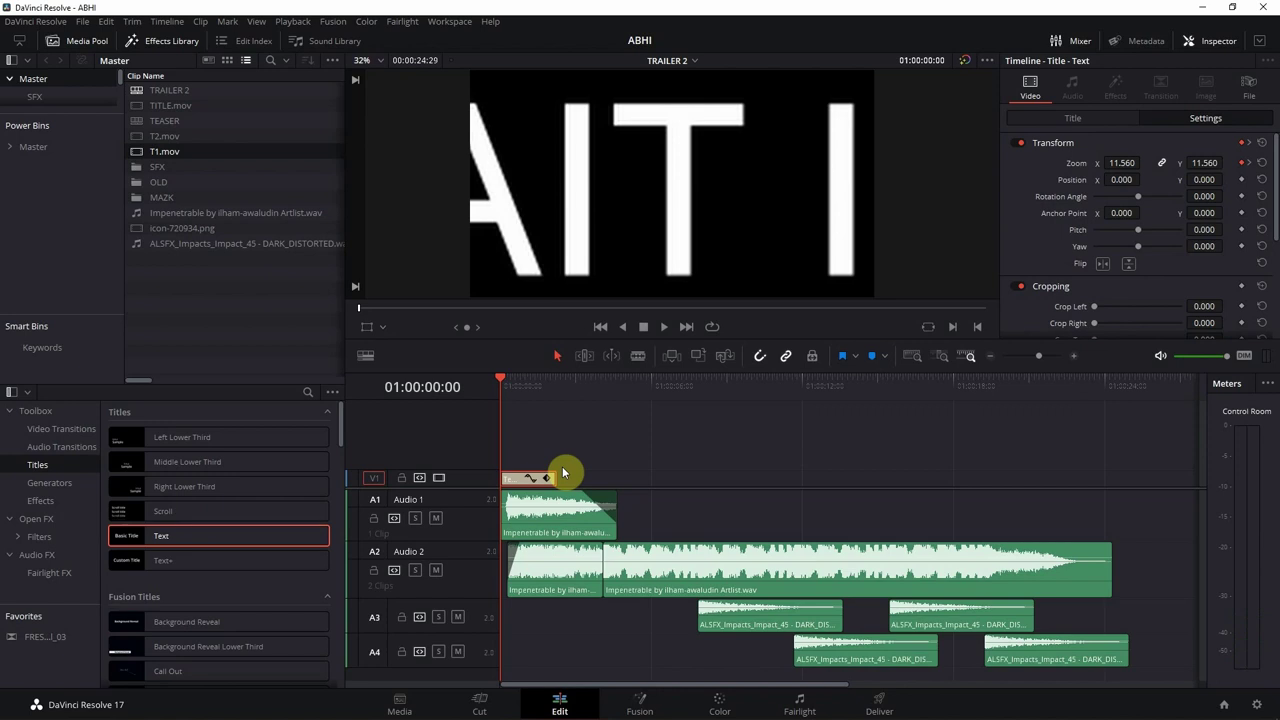
left_click_drag(528, 386, 449, 406)
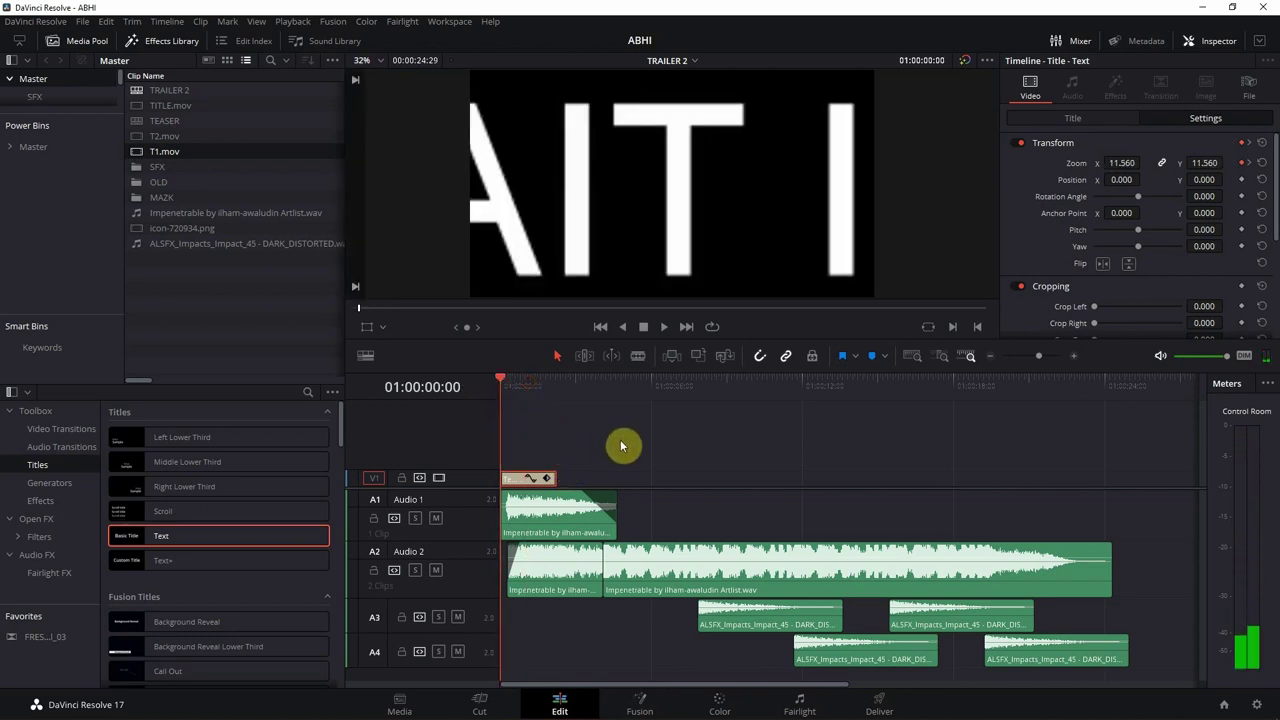
key("space")
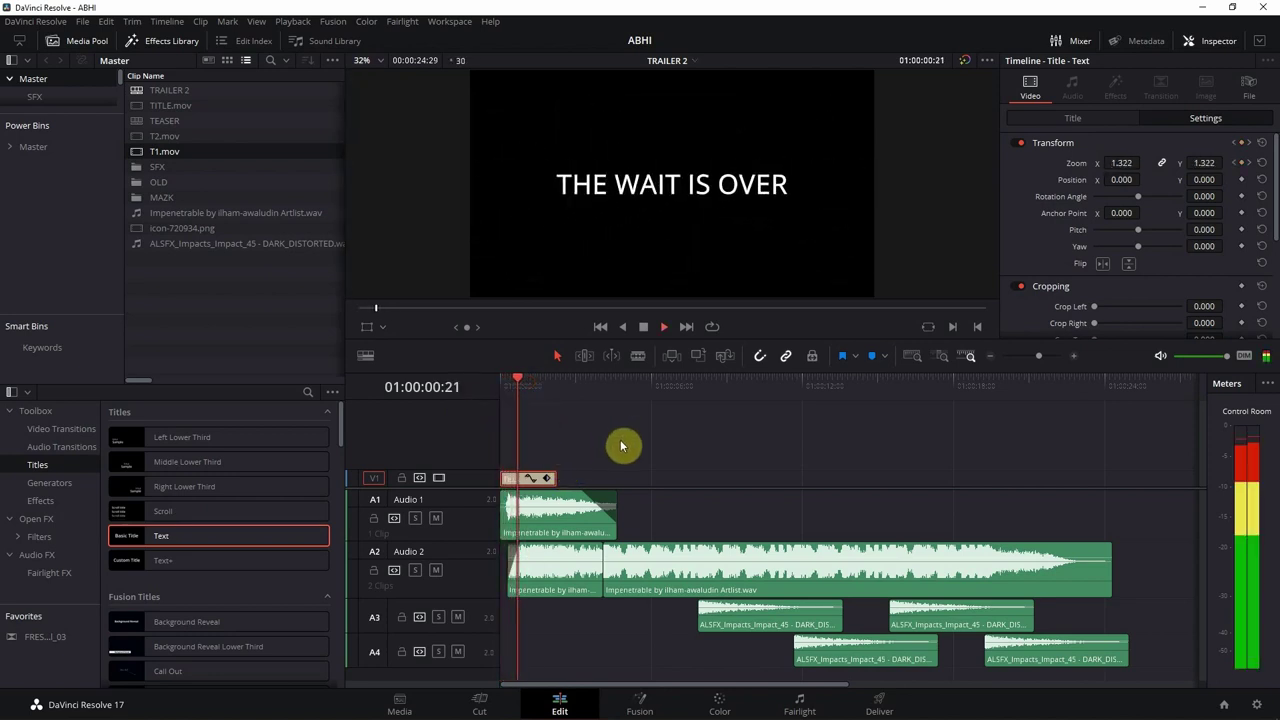
key("space")
mouse_move(600, 446)
left_mouse_down()
mouse_move(476, 497)
mouse_move(523, 473)
mouse_move(504, 479)
left_mouse_up()
key("BackSpace")
Place only the video of T1.mov, marked out at 00:00:01:14, at the start of video track 1 and extend it to about 7 seconds
double_click(145, 151)
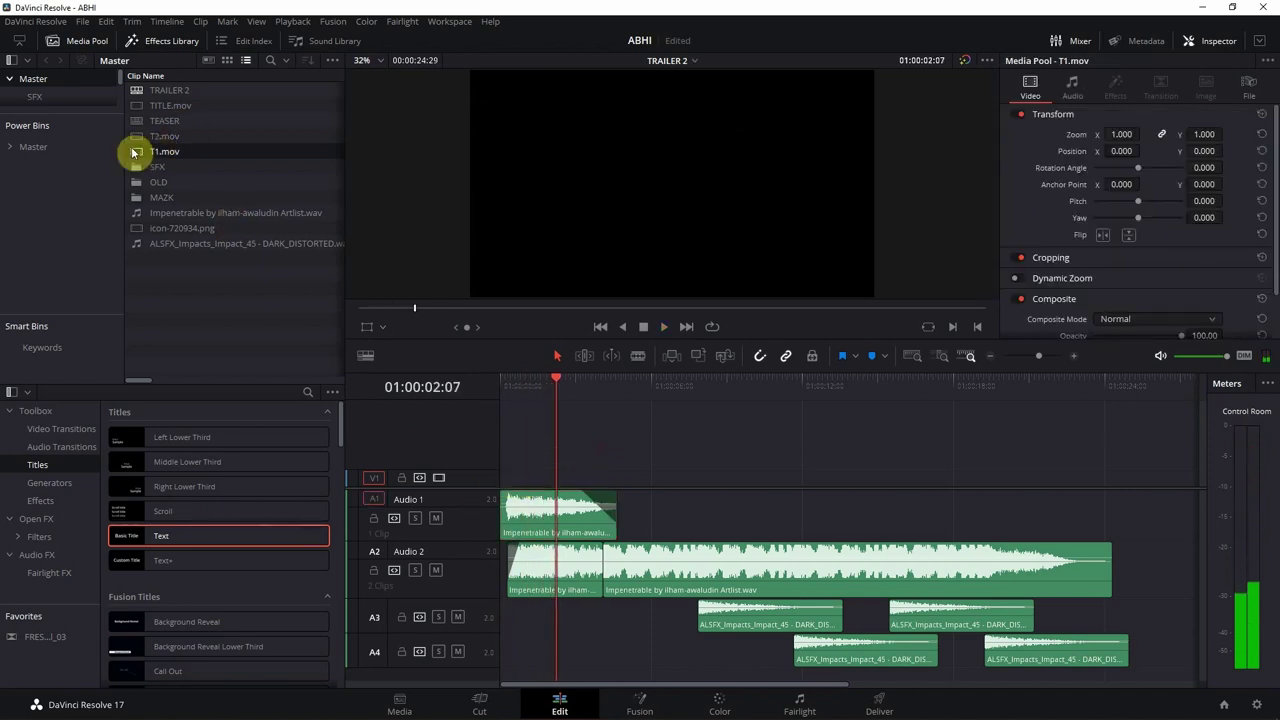
left_click(465, 310)
left_click_drag(465, 310, 358, 310)
key("space")
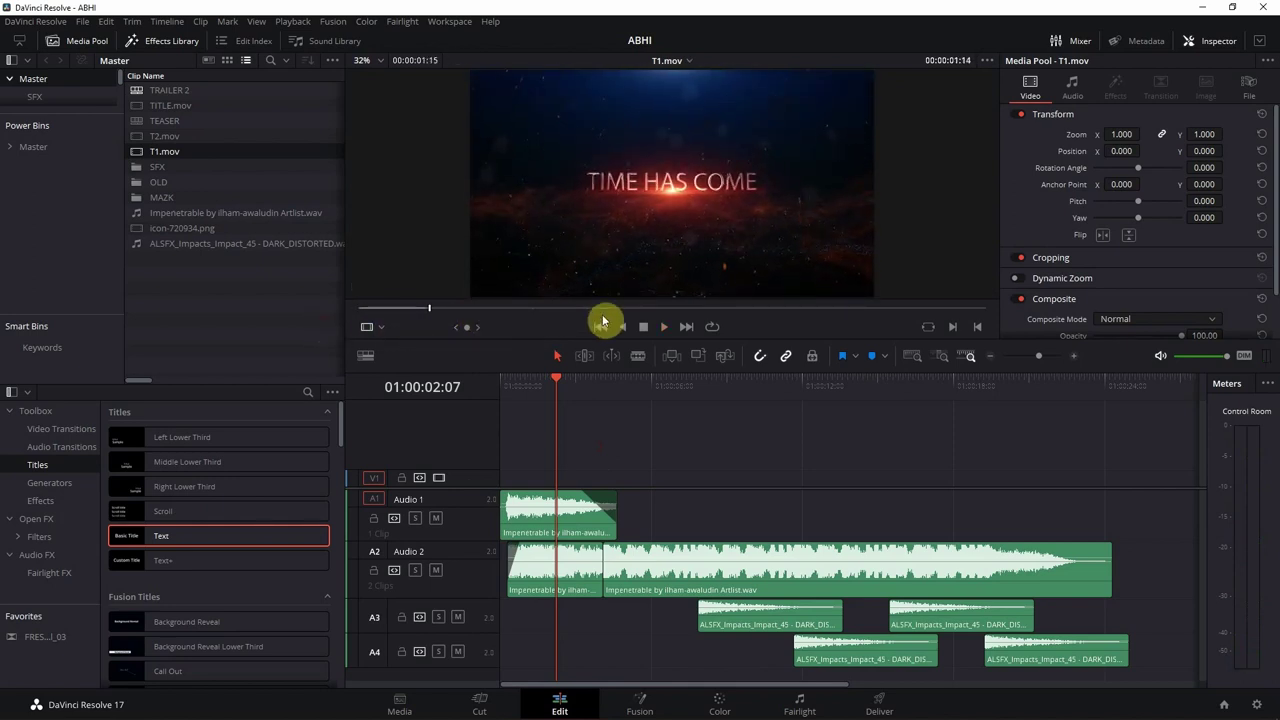
left_click_drag(658, 288, 500, 483)
left_click_drag(617, 480, 676, 480)
Increase video track 1's height, play from the start with the music, and trim the T1.mov clip to end at 01:00:02:07
left_click_drag(573, 389, 374, 403)
left_click_drag(456, 471, 460, 440)
left_click_drag(591, 381, 469, 416)
key("Home")
key("space")
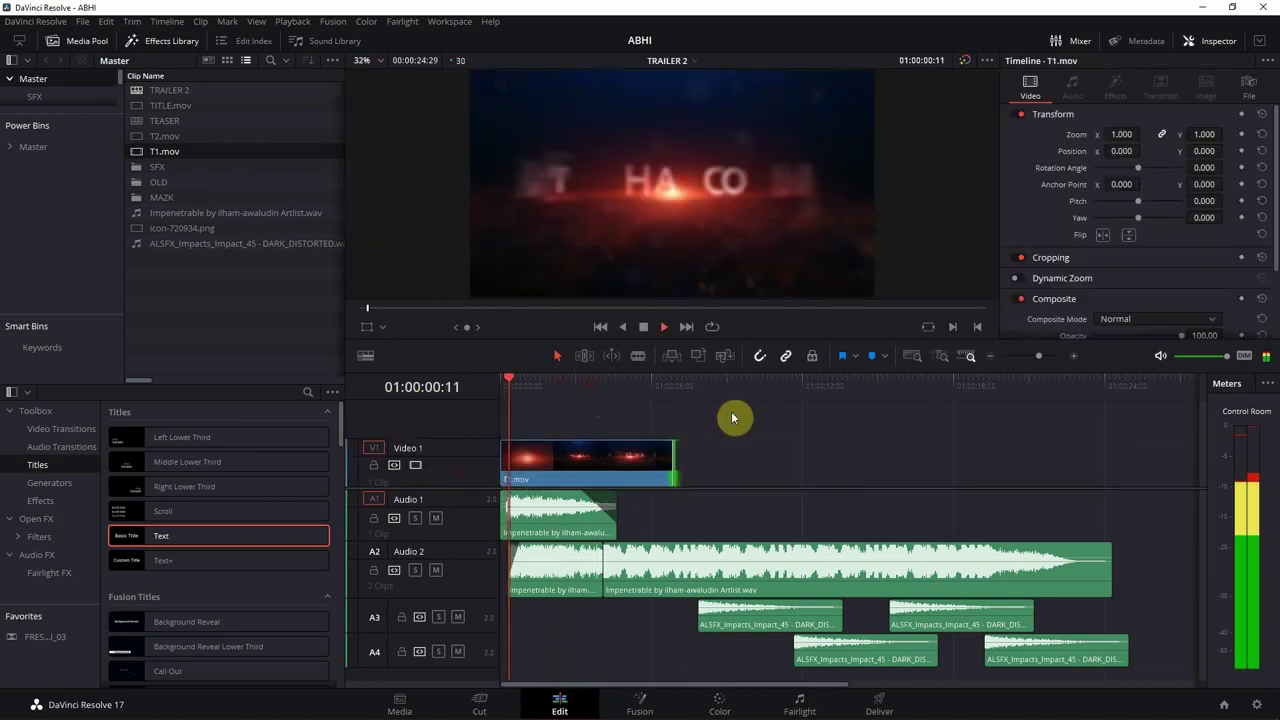
key("space")
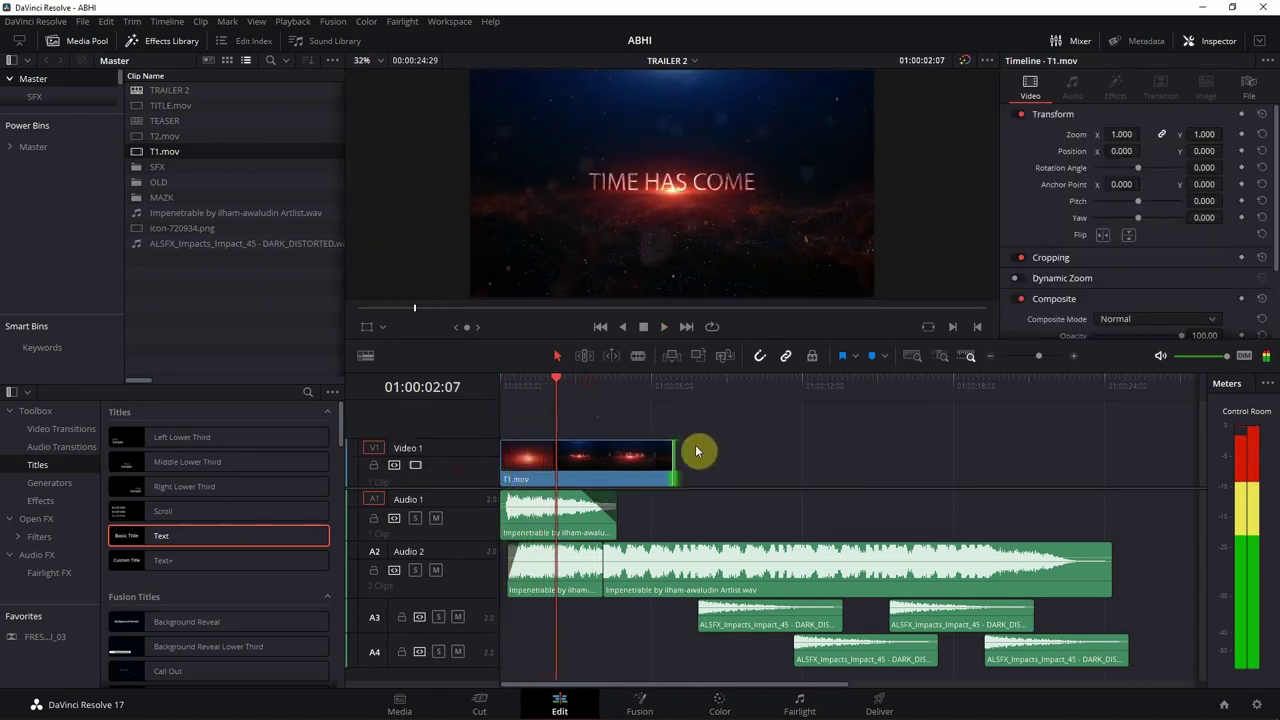
left_click_drag(672, 455, 556, 455)
left_click(774, 437)
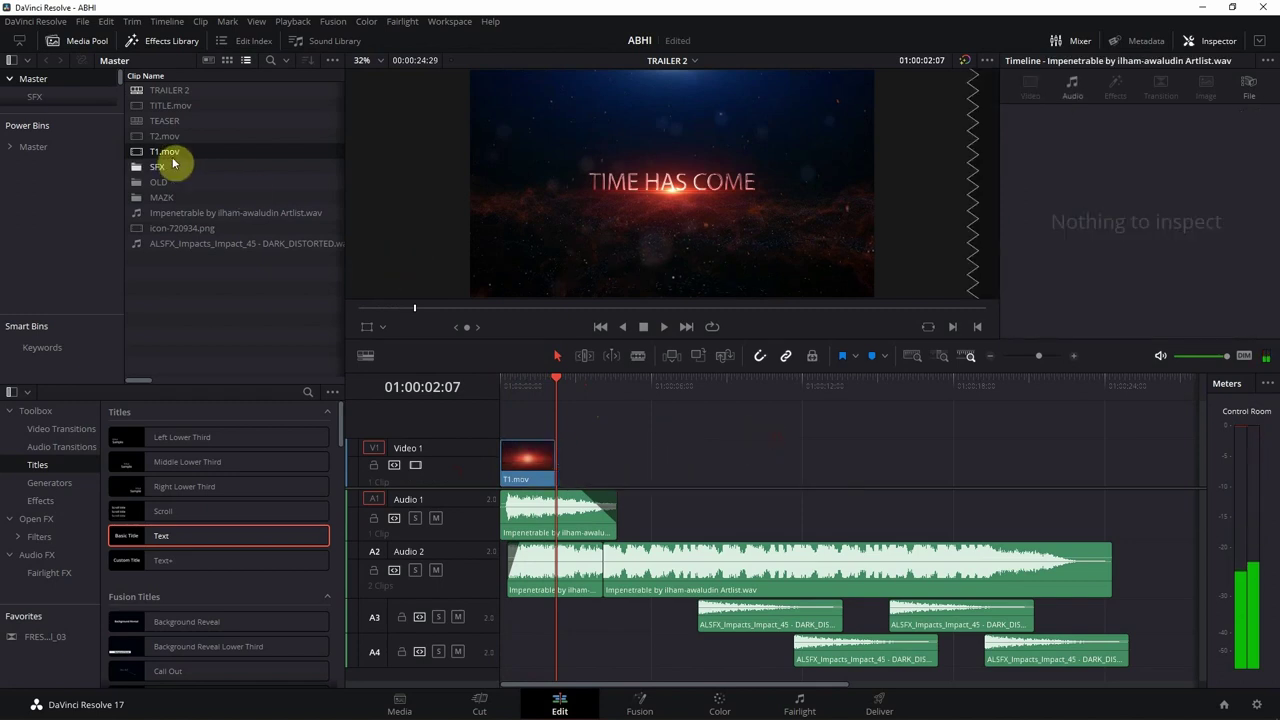
Place another section of T1.mov, about 2 seconds long and with its audio, on the timeline starting at about 01:00:06:18
left_click(136, 153)
left_click_drag(514, 310, 663, 309)
left_click_drag(663, 237, 683, 460)
Try to delete only the audio of the second T1.mov clip, and undo the deletion
left_click(679, 503)
key("Delete")
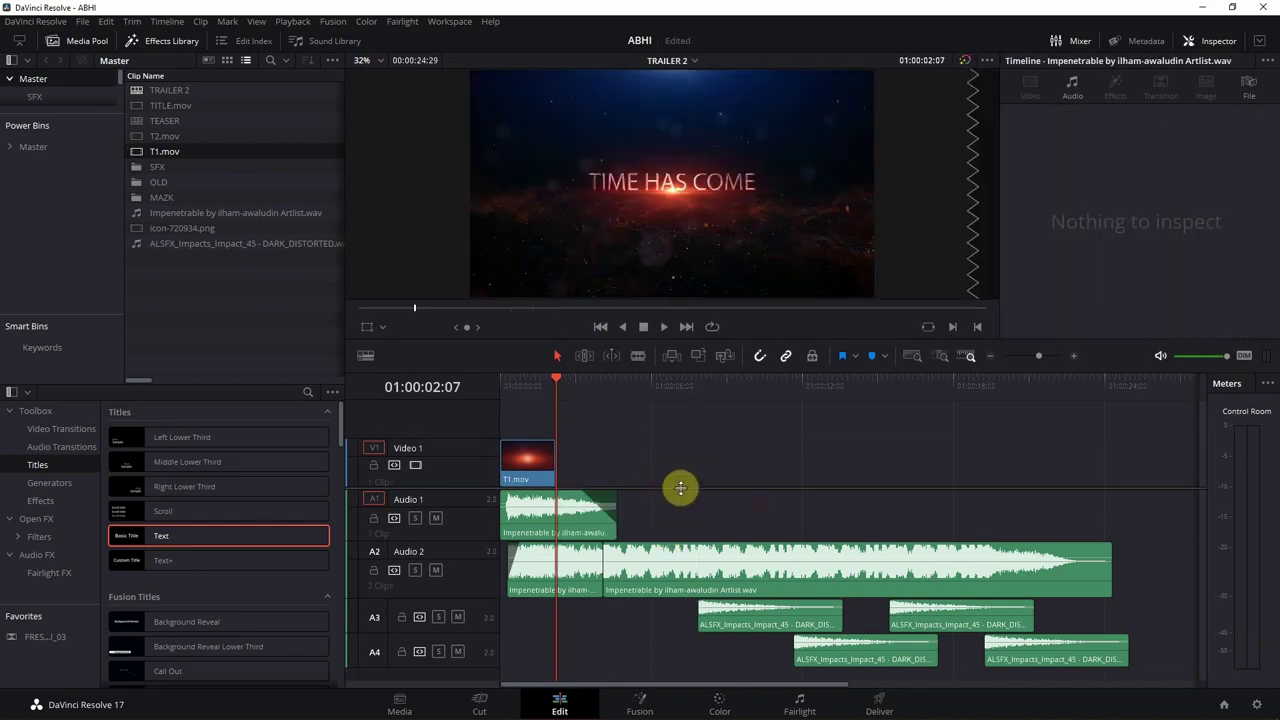
key("ctrl+z")
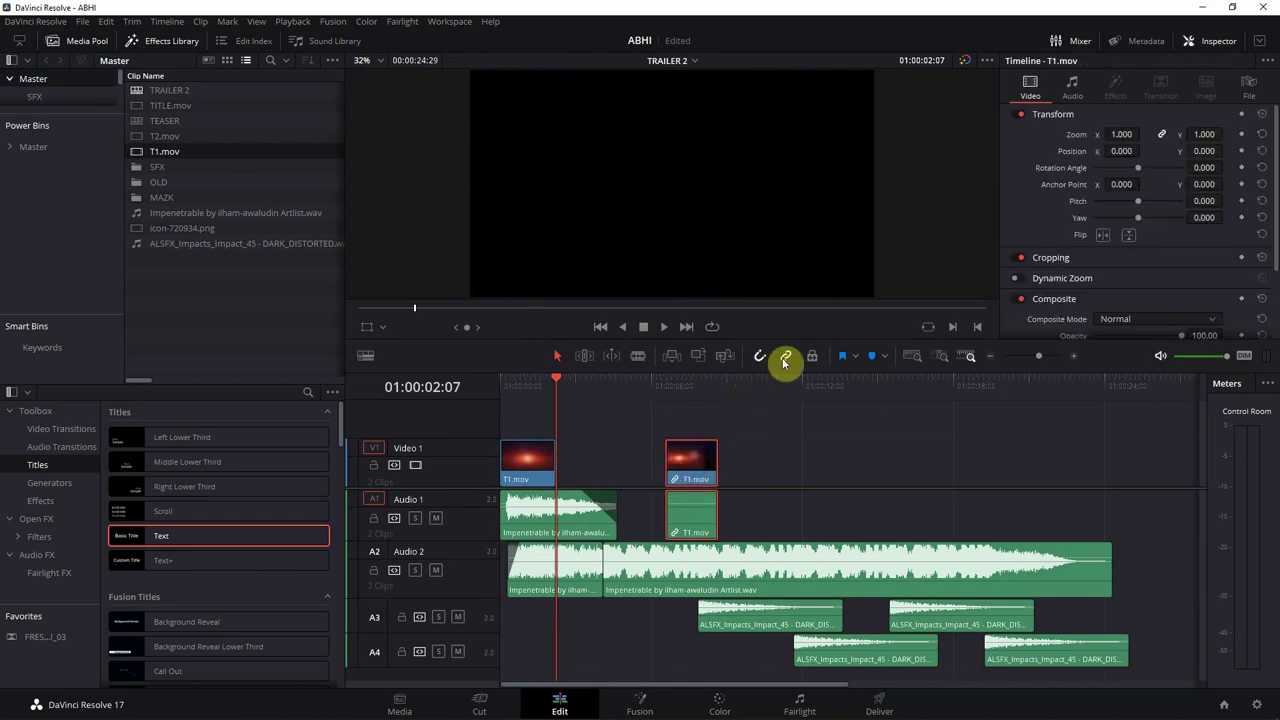
Delete the audio of the second T1.mov clip and place its video directly after the first T1.mov, starting at 01:00:02:07
left_click(708, 512, "alt")
key("Delete")
left_click_drag(700, 462, 590, 457)
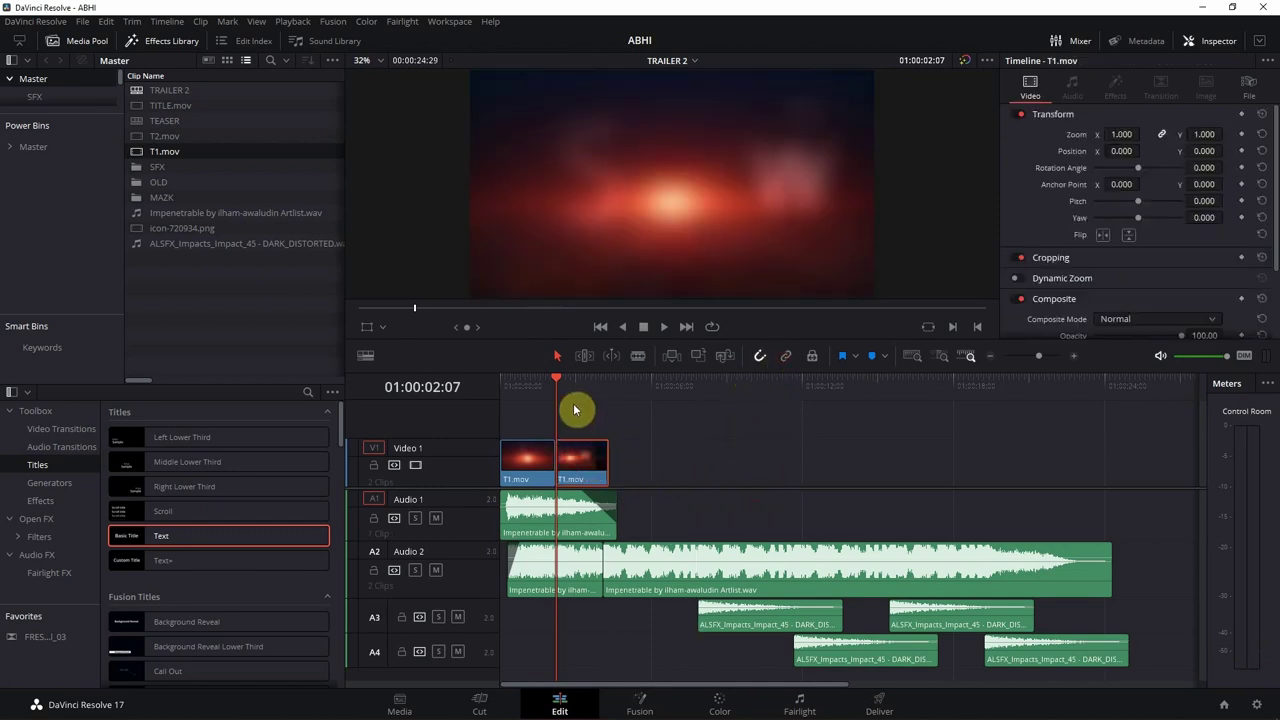
Play from the start with the music and trim the second T1.mov clip to end at the beat at 01:00:04:02
left_click_drag(548, 388, 459, 415)
key("space")
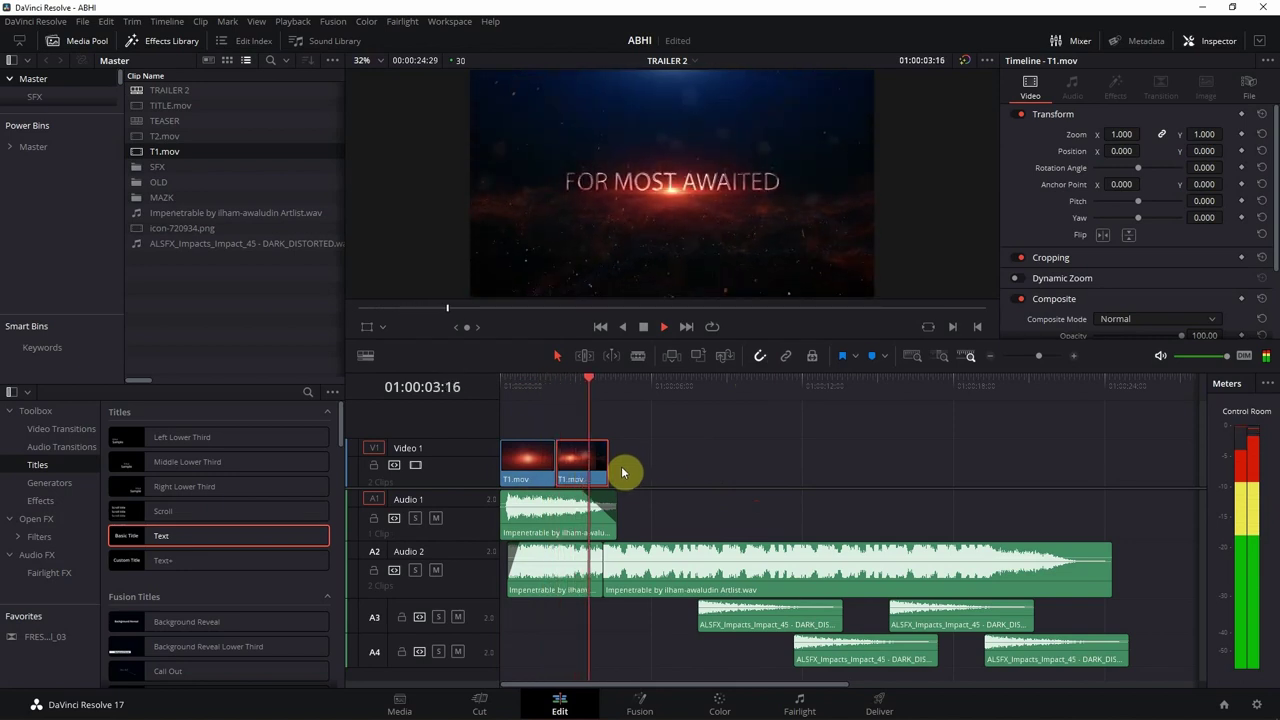
key("space")
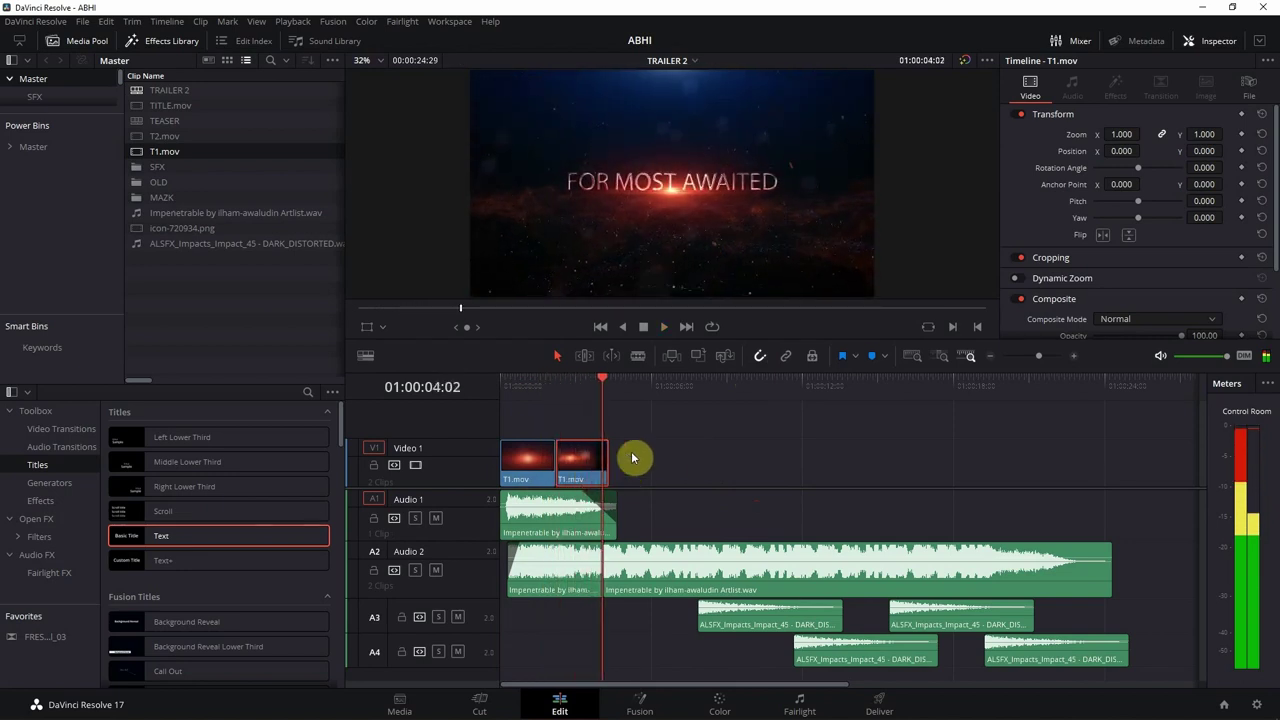
left_click(635, 438)
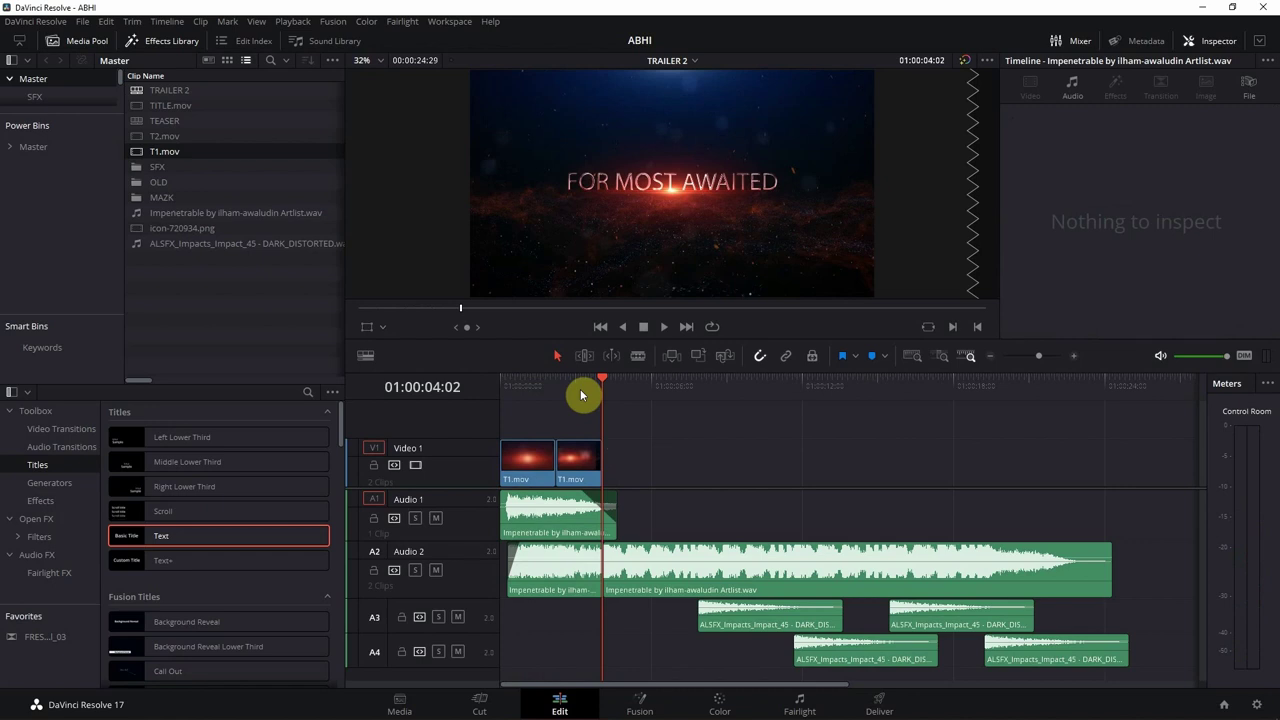
left_click_drag(1154, 424, 600, 510)
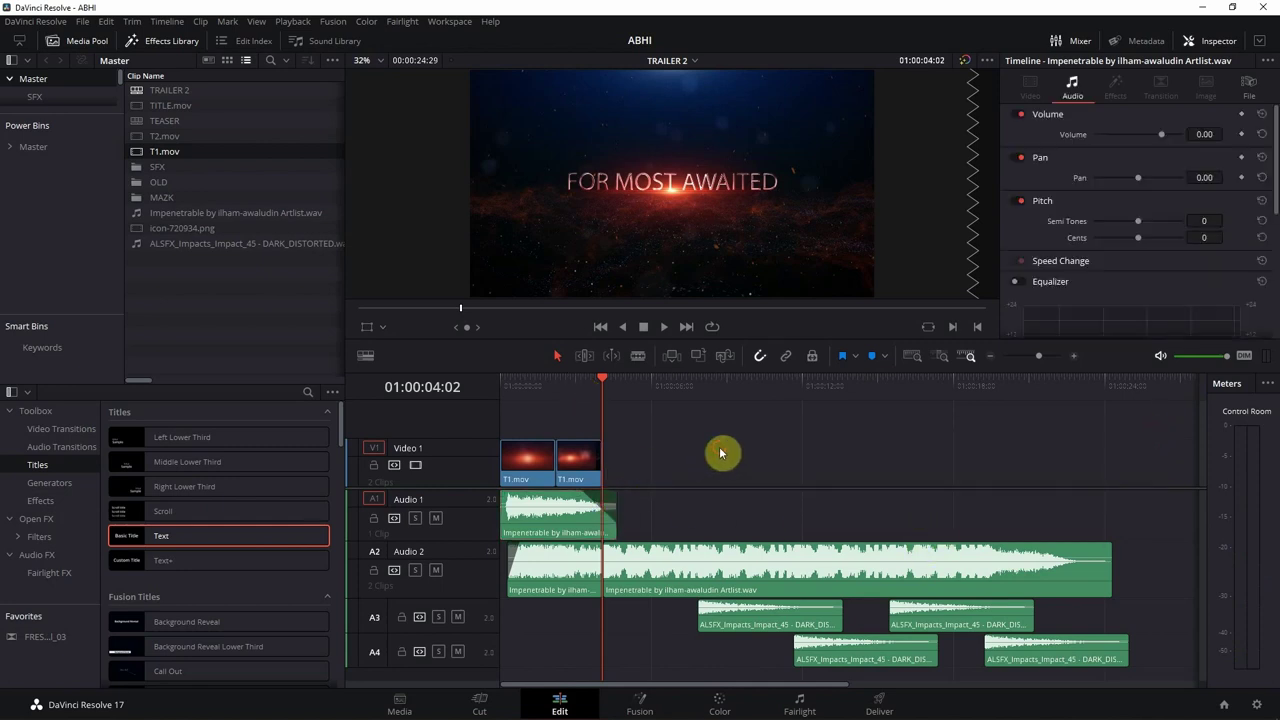
left_click_drag(938, 443, 556, 670)
left_click(822, 443)
left_click_drag(705, 425, 886, 596)
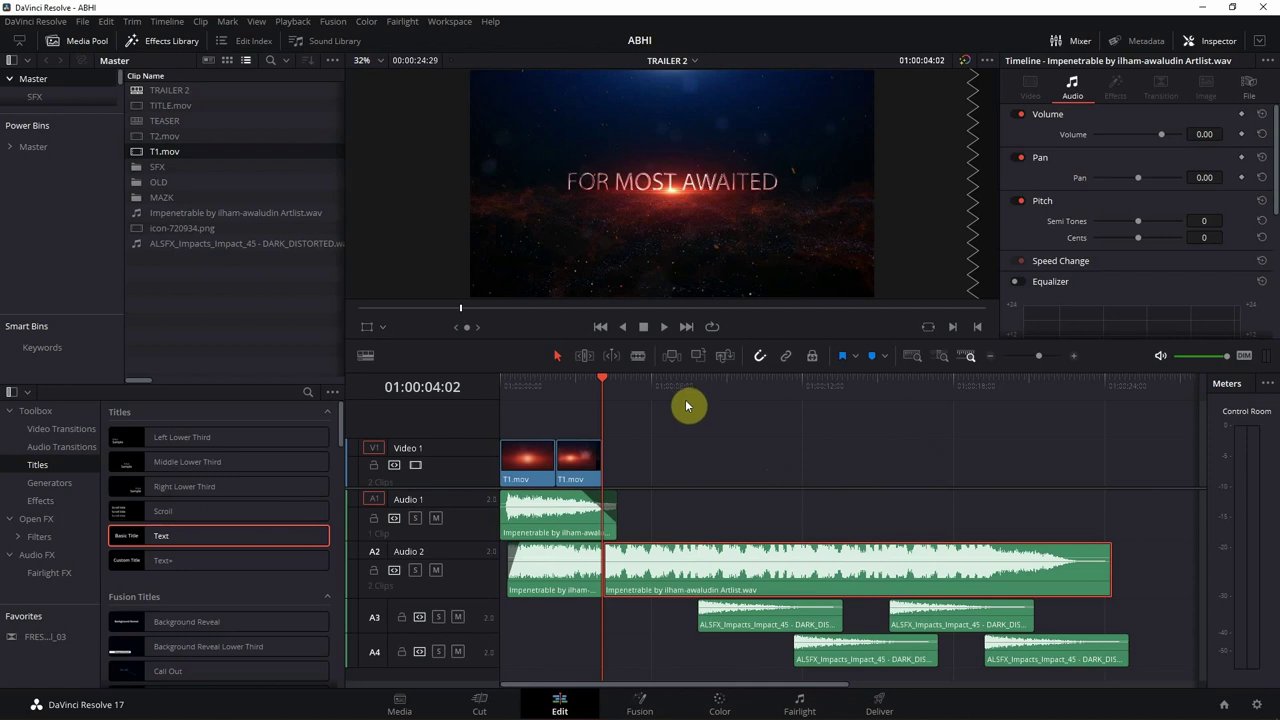
Play the timeline from the start to check how the two title clips match the music
key("Home")
left_click_drag(624, 427, 523, 442)
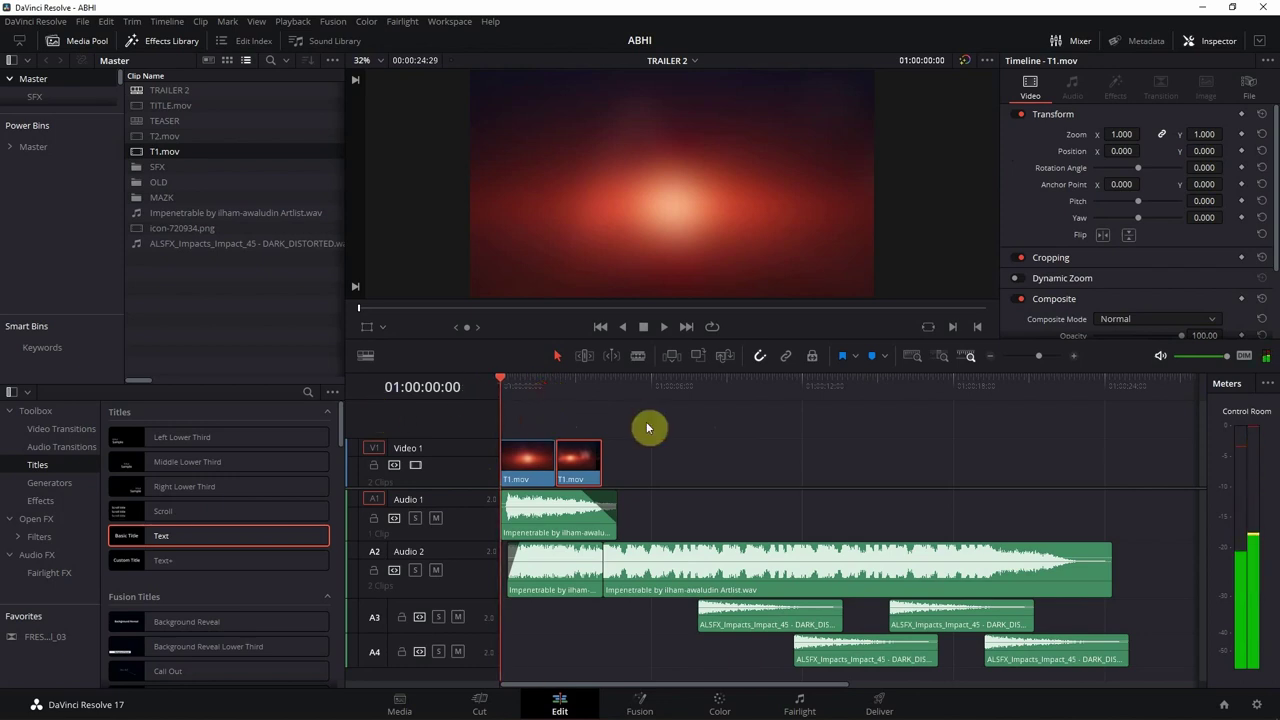
key("space")
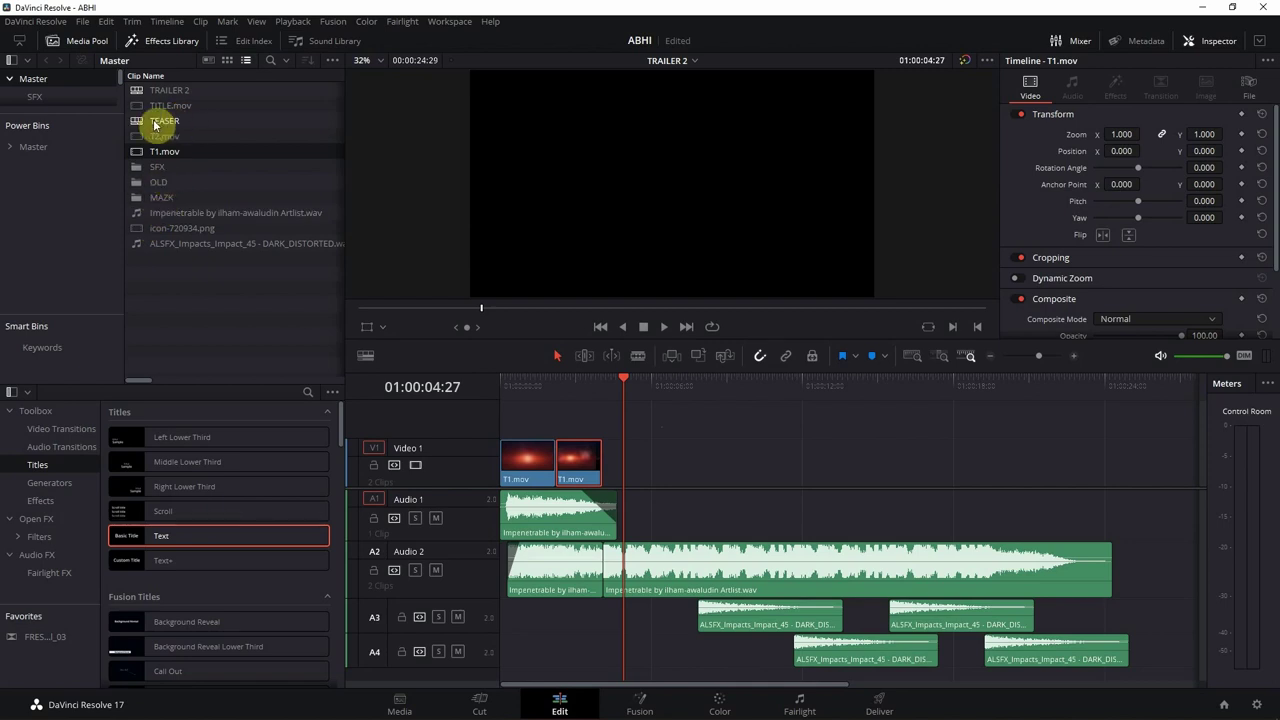
Copy all the My Movie action clips from the TEASER timeline and paste them on video track 1 of TRAILER 2
double_click(138, 121)
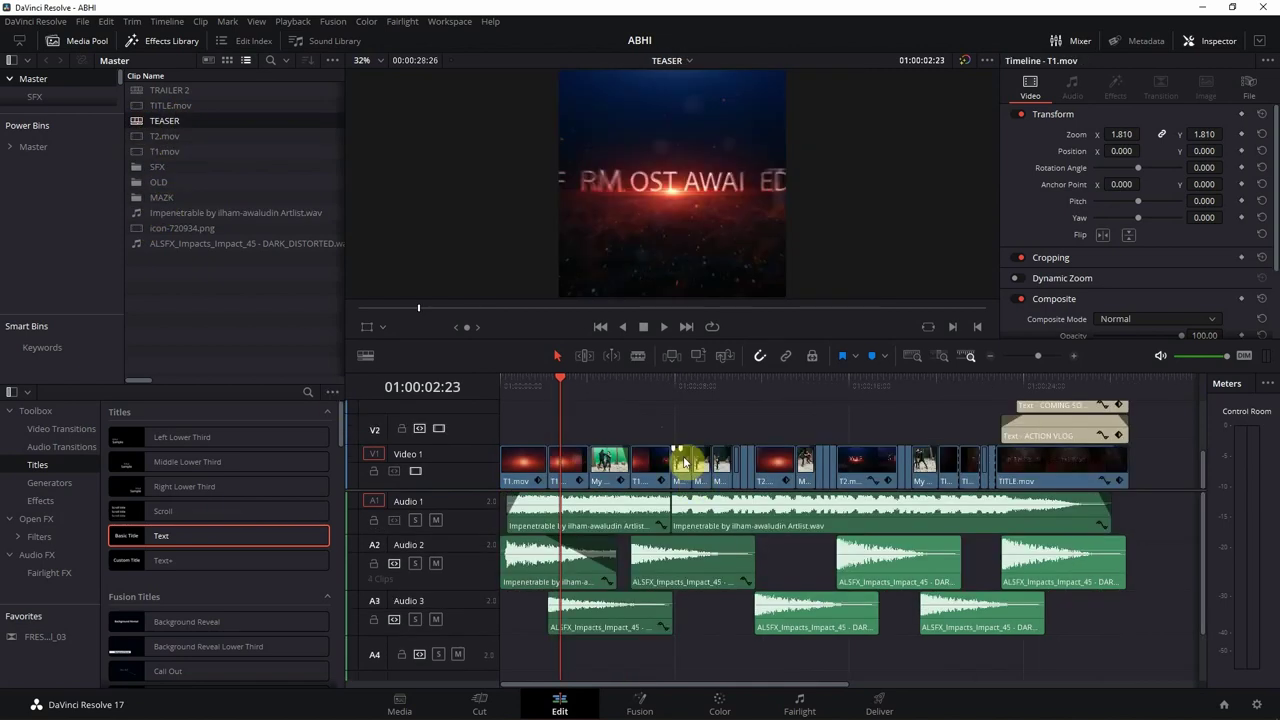
left_click(590, 465)
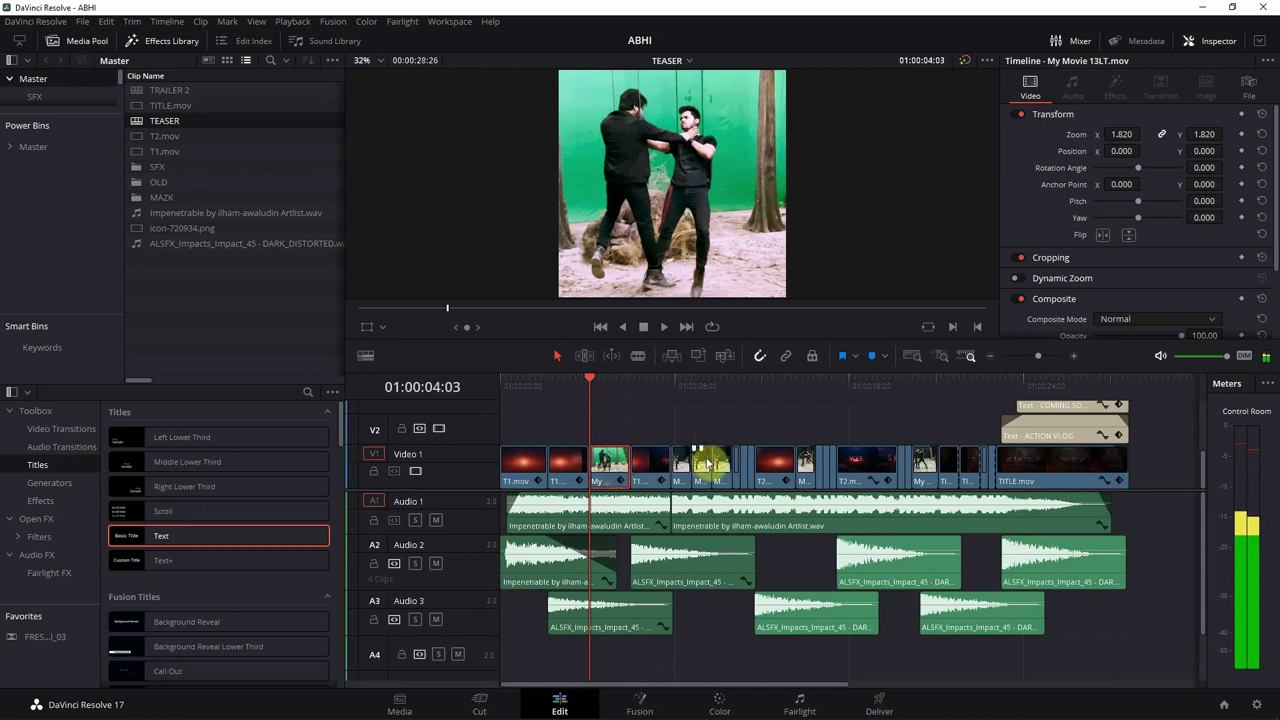
left_click_drag(676, 423, 733, 473)
left_click_drag(805, 428, 804, 466)
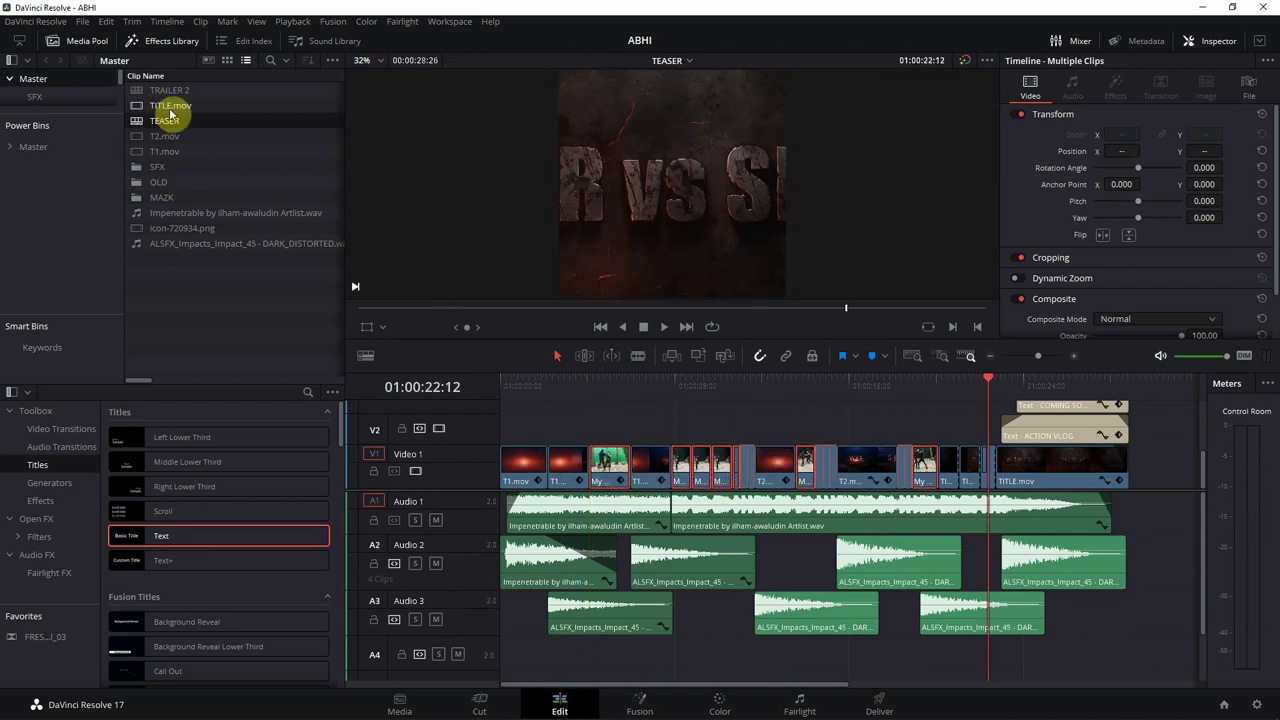
double_click(168, 90)
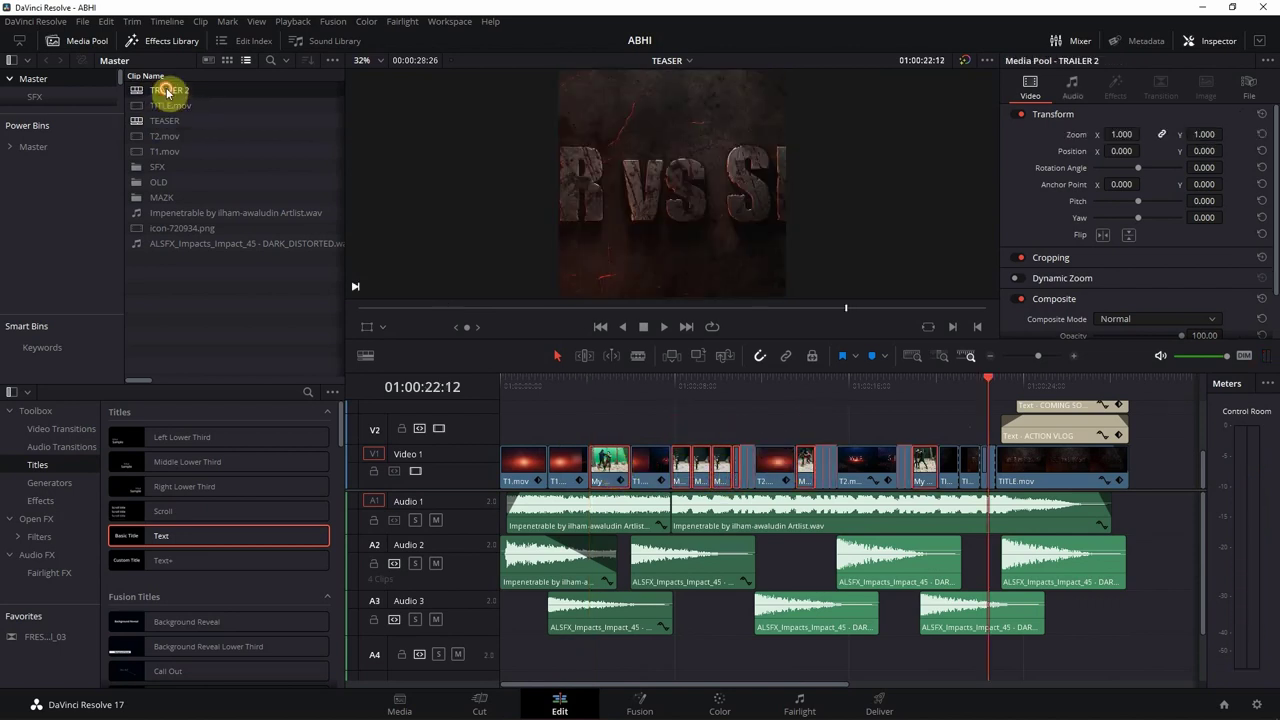
left_click_drag(755, 389, 716, 444)
key("ctrl+v")
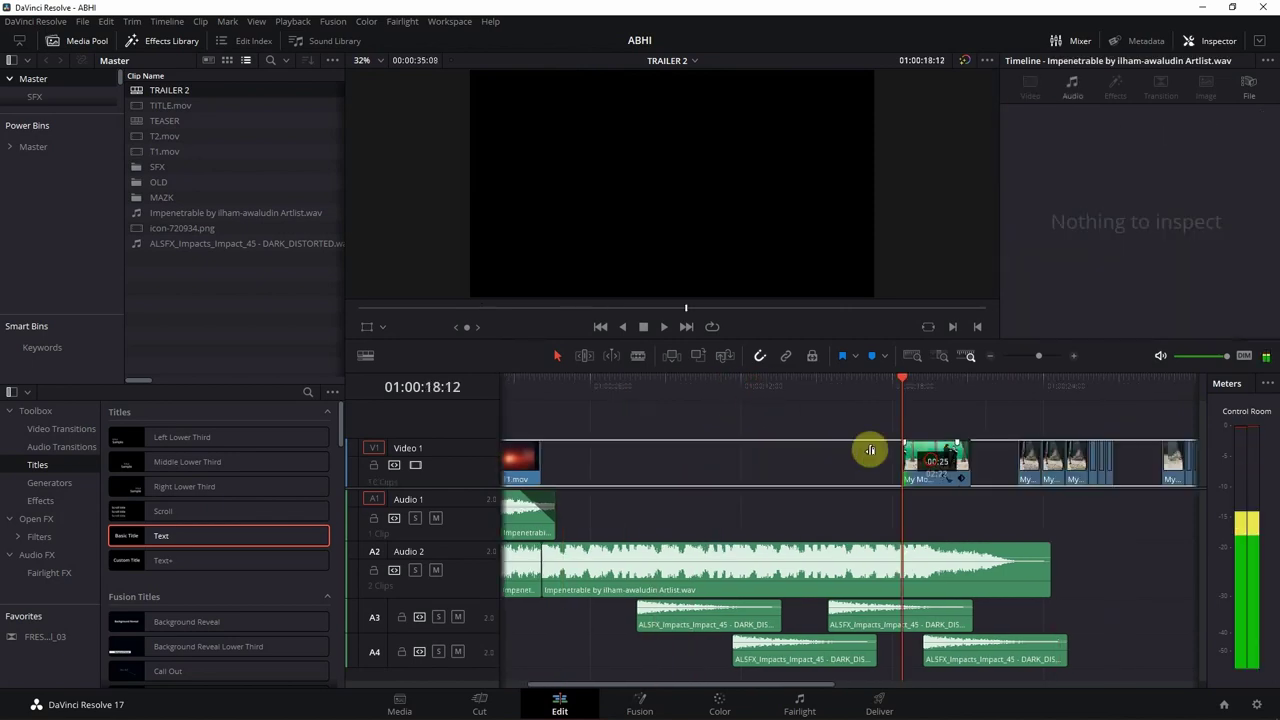
Lengthen the first pasted My Movie 13LT.mov clip to about 7 seconds and place it starting at 01:00:08:18
left_click(871, 449)
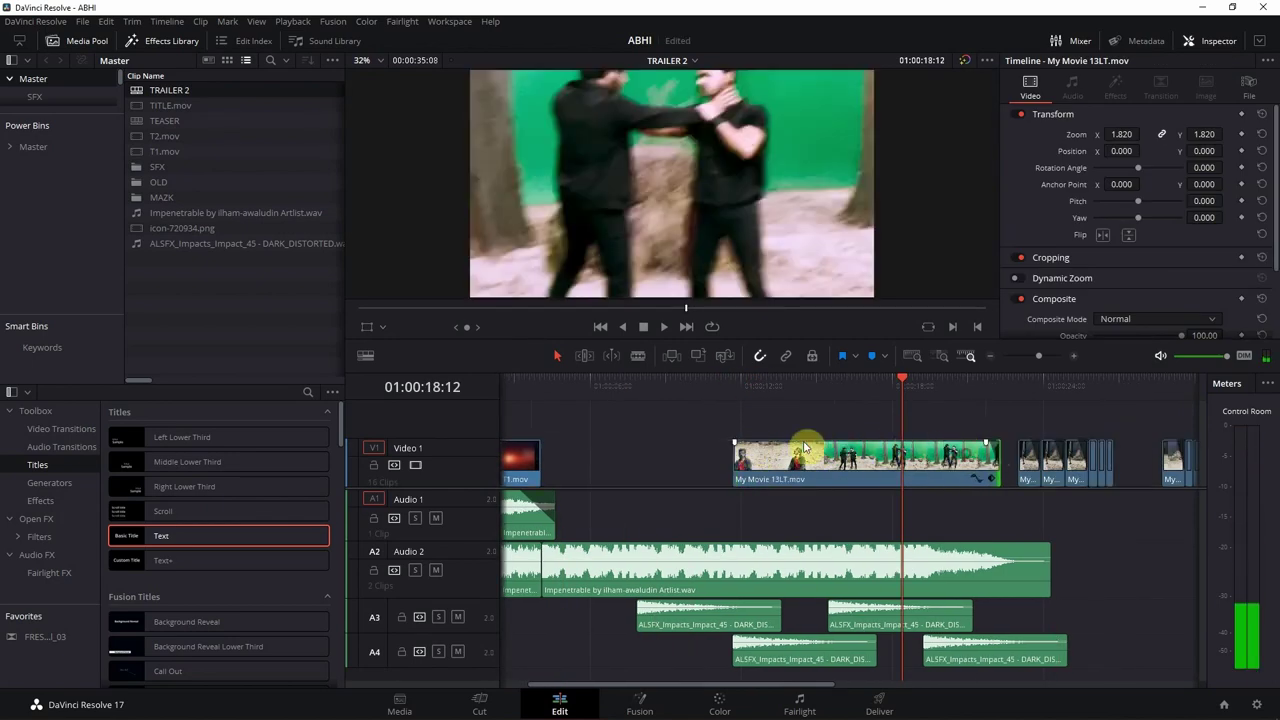
left_click_drag(734, 449, 829, 458)
left_click_drag(834, 459, 657, 459)
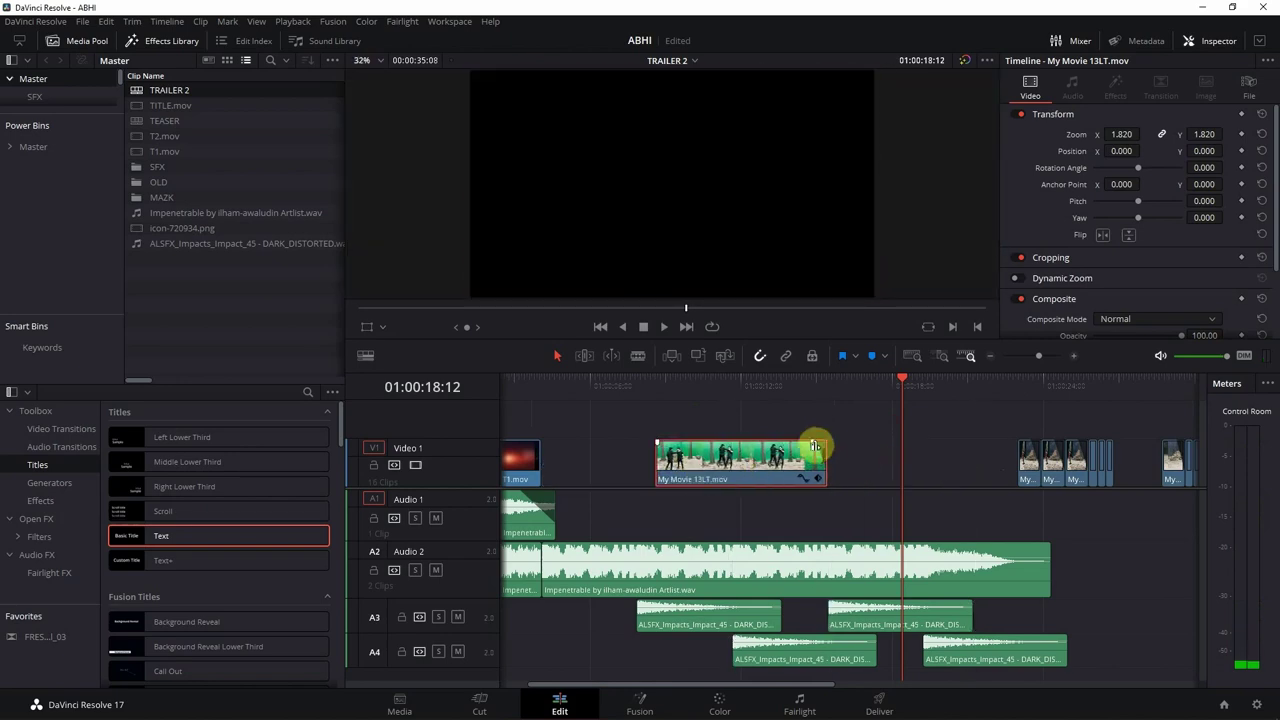
left_click(843, 409)
left_click(733, 393)
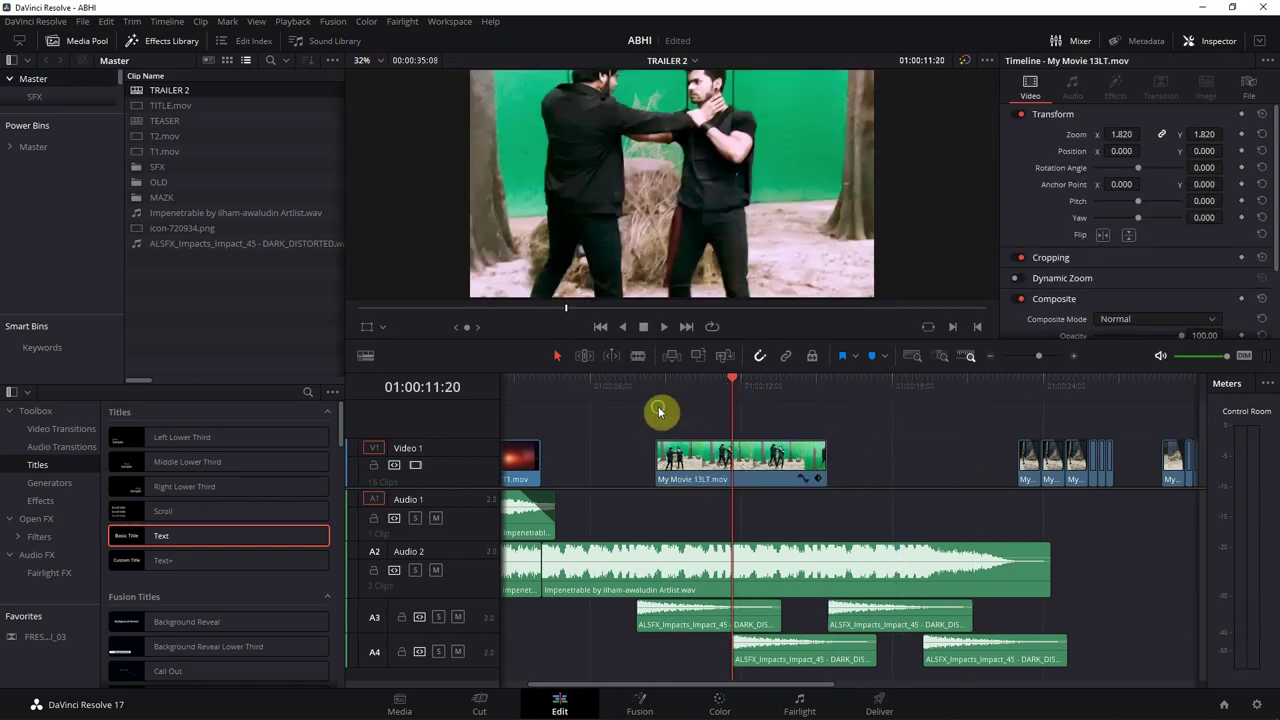
Set the zoom of the My Movie 13LT.mov clip to 1.000
scroll(661, 413, "left", 1)
left_click(808, 405)
left_click(800, 458)
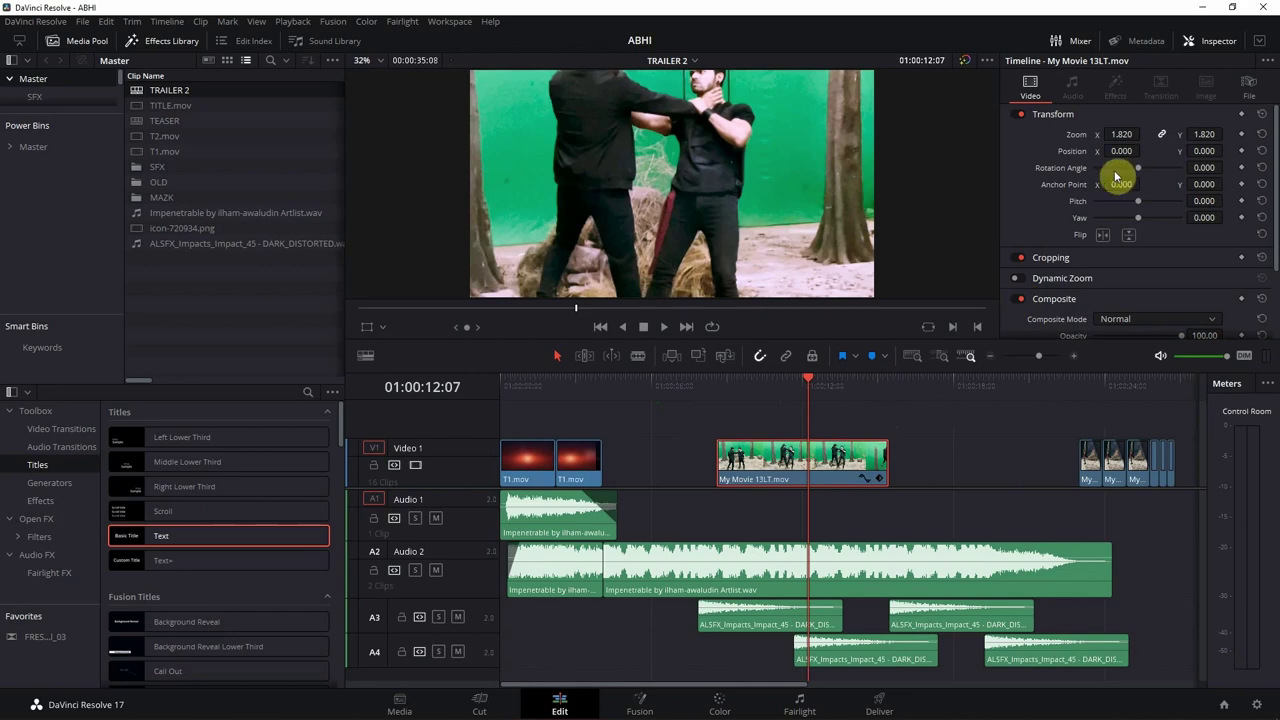
type("1")
key("Return")
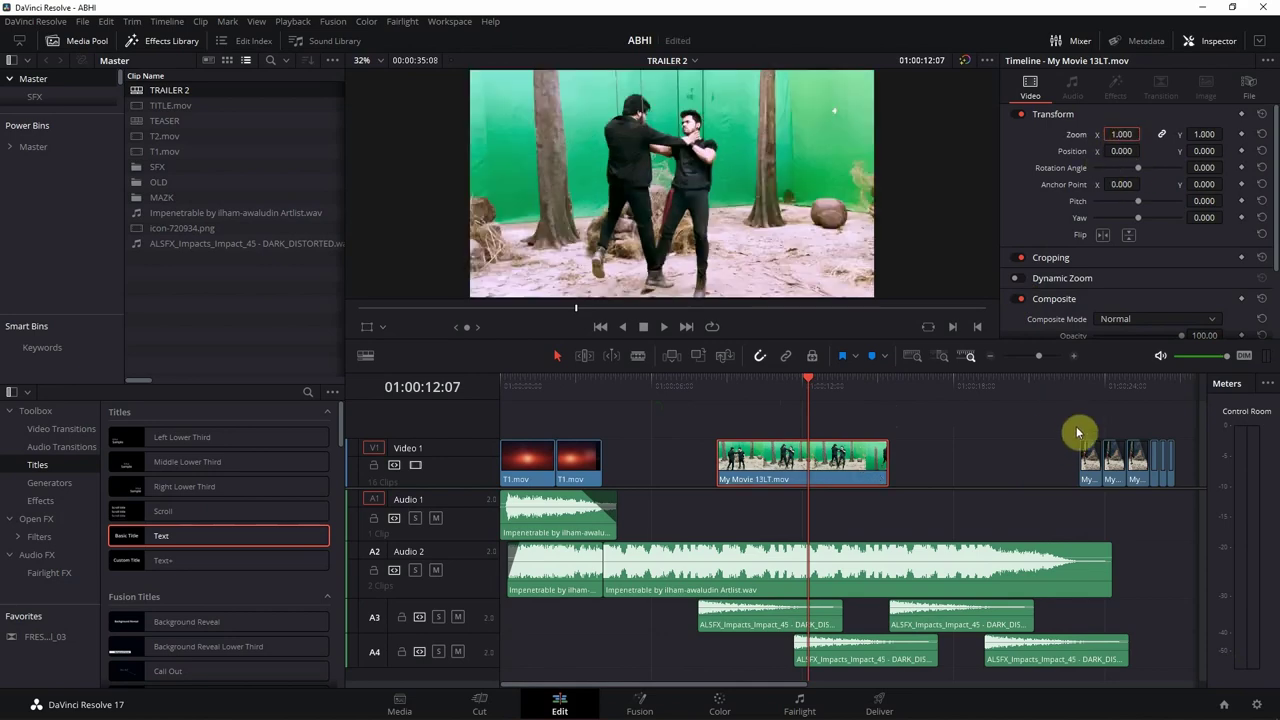
Trim the My Movie 13LT.mov clip to about 3.5 seconds and place it directly after the second T1.mov clip
left_click_drag(776, 394, 718, 405)
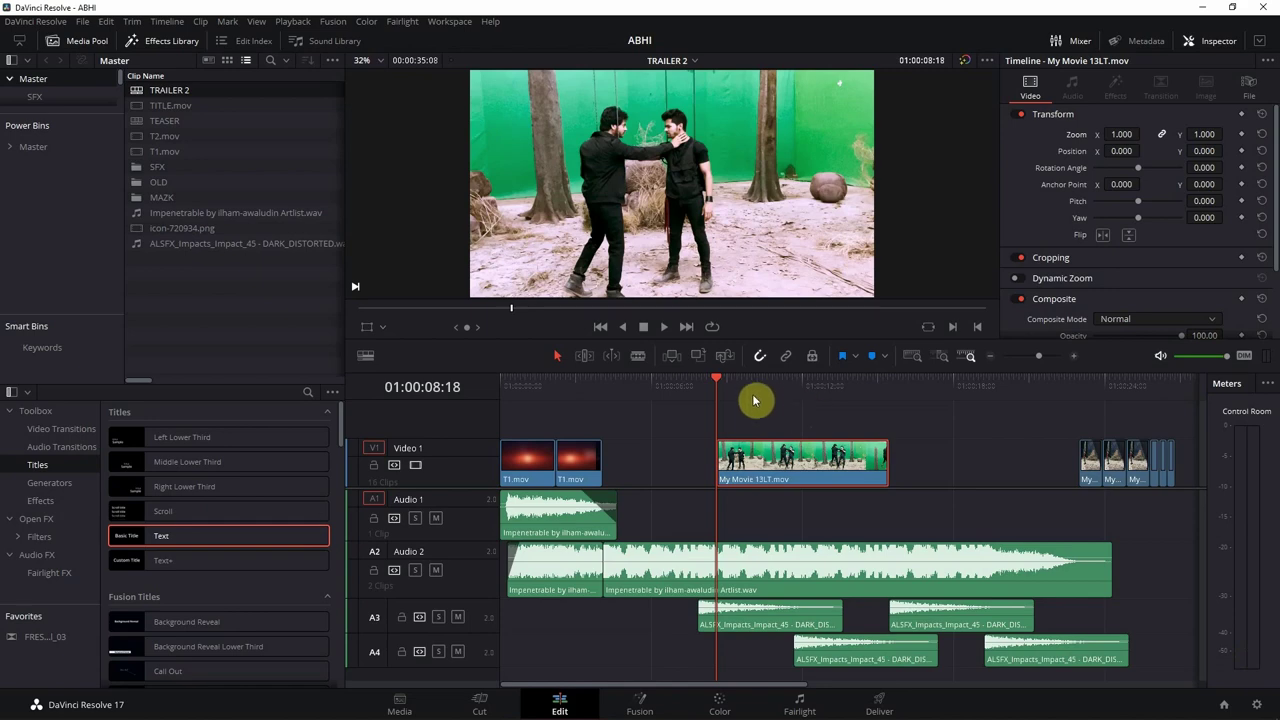
left_click_drag(733, 392, 800, 402)
left_click_drag(716, 461, 663, 468)
left_click(584, 392)
left_click(759, 434)
left_click(672, 419)
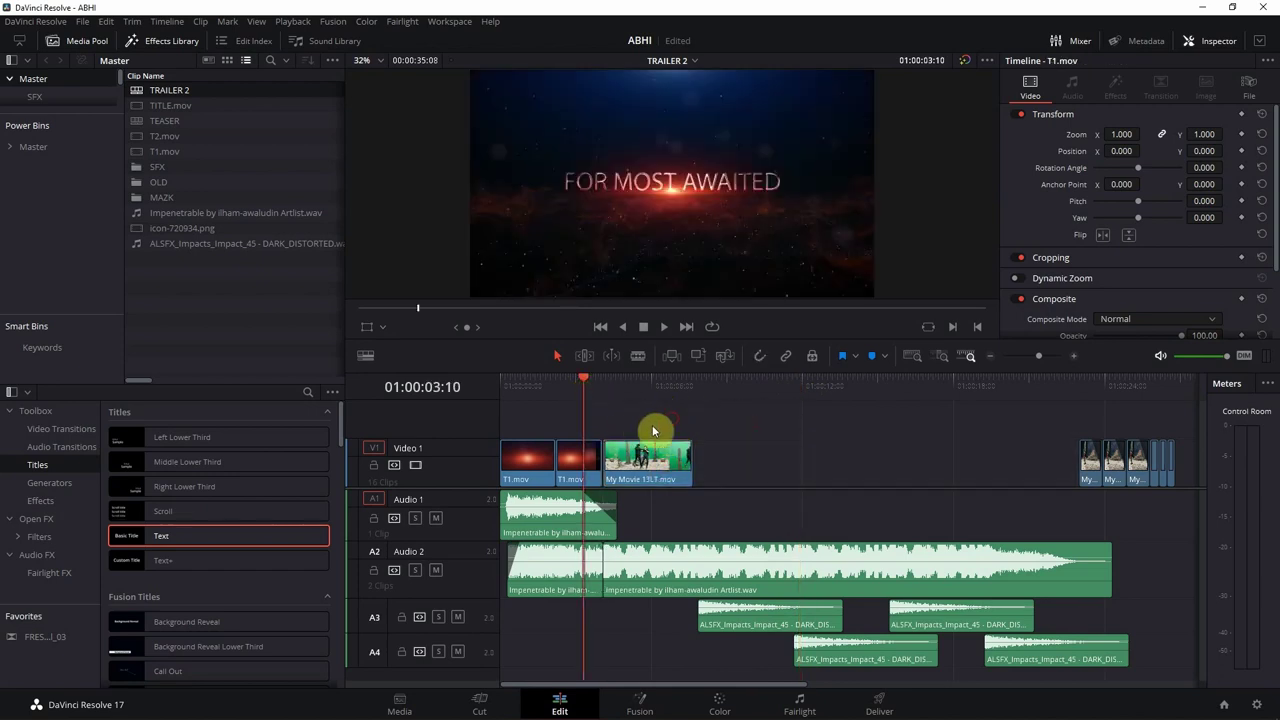
left_click(646, 460)
Split the My Movie 13LT.mov clip at 01:00:06:00, delete the remainder, and play the section back
key("space")
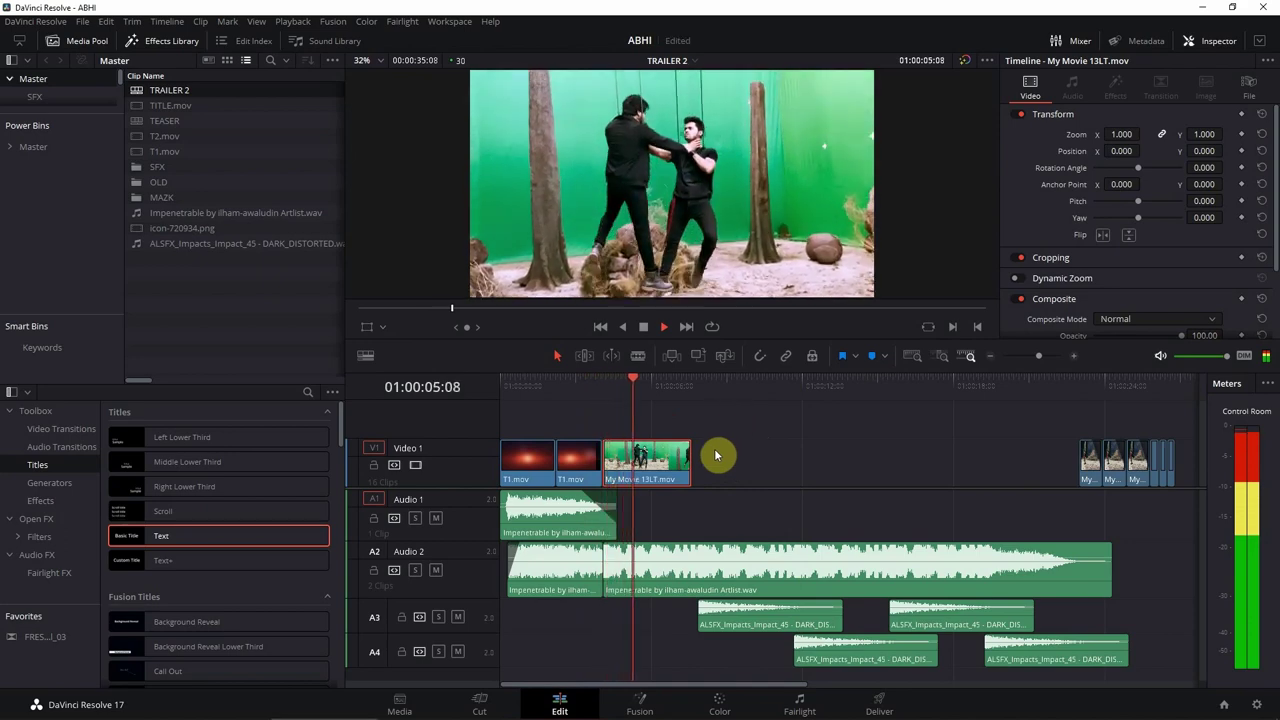
key("space")
key("ctrl+b")
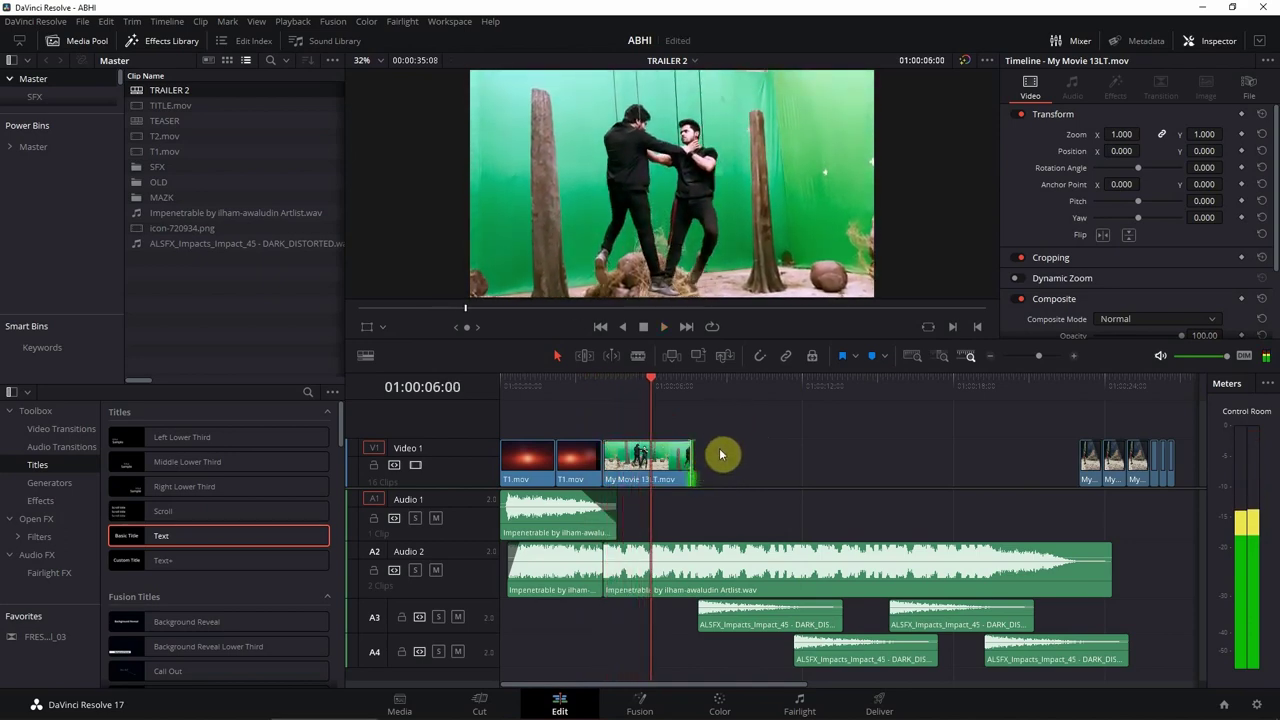
key("BackSpace")
left_click(602, 386)
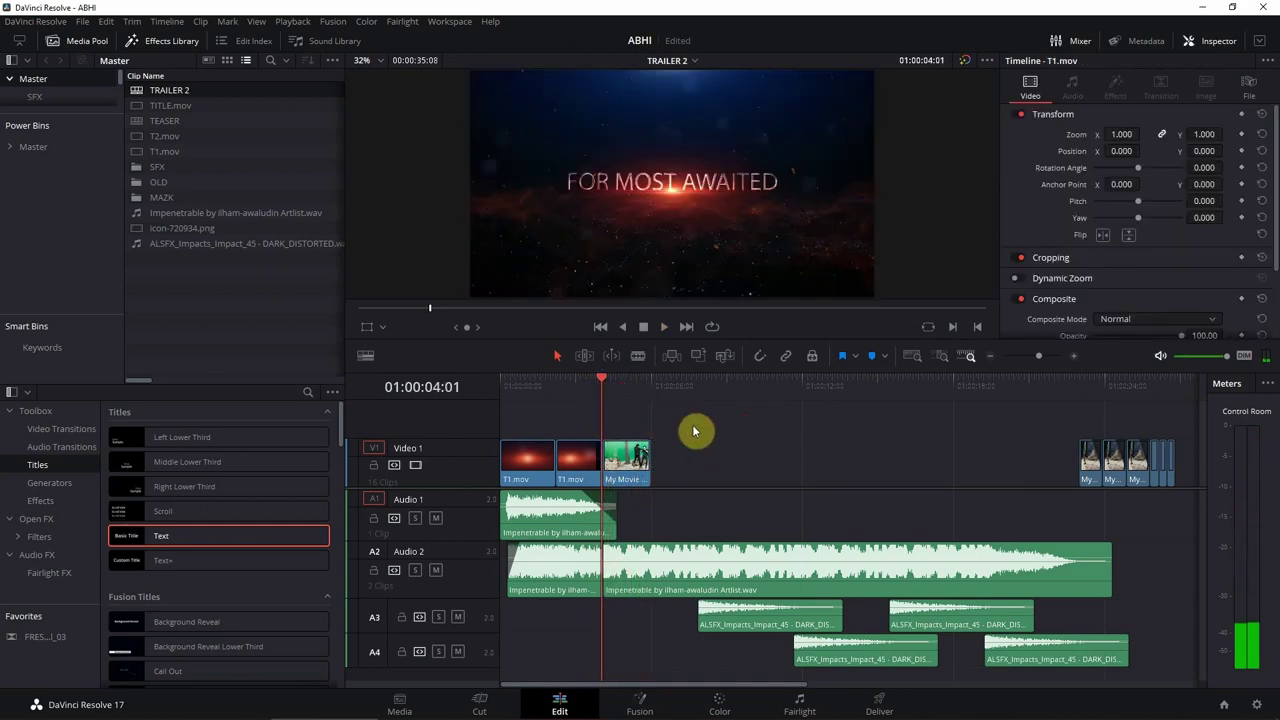
key("space")
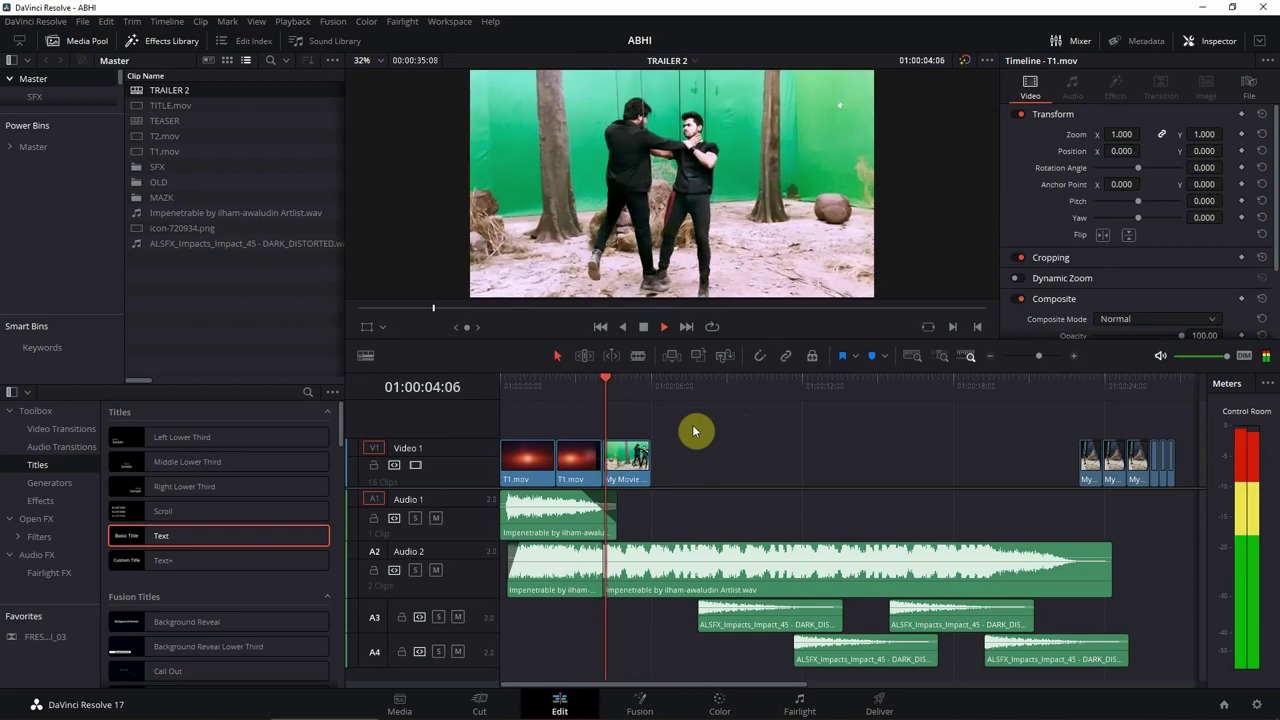
key("space")
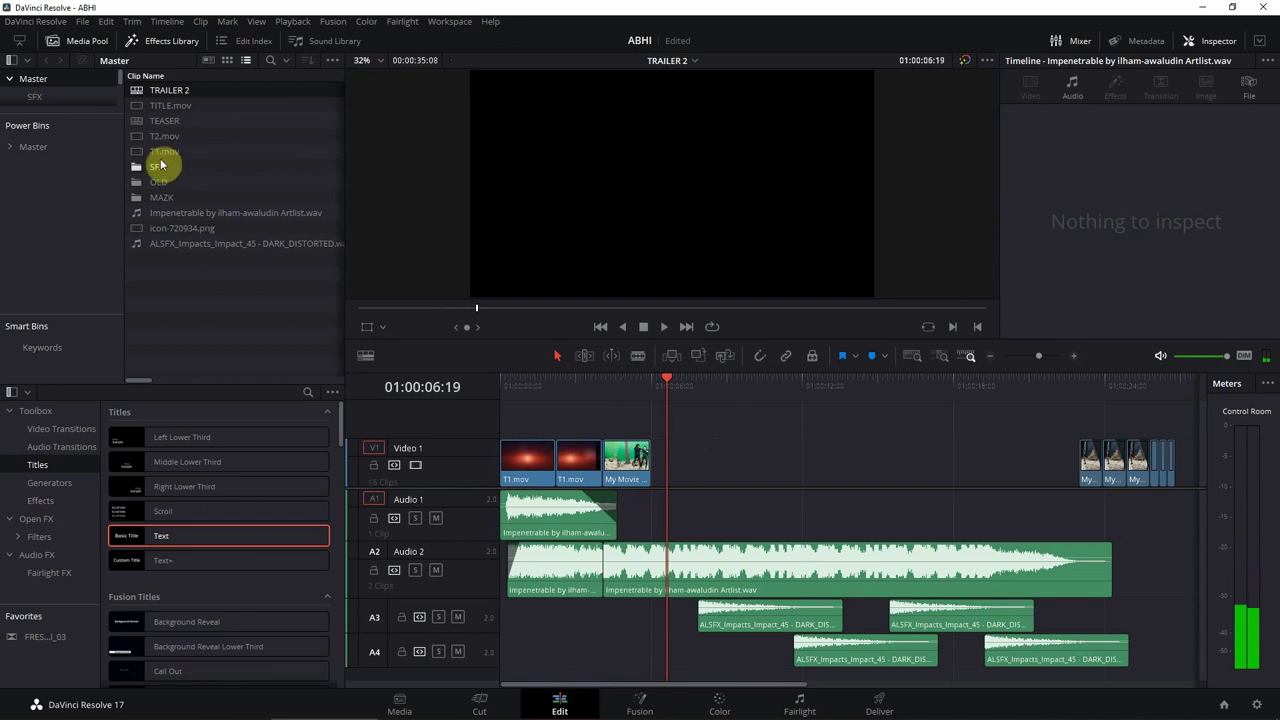
Mark the ACTION VLOG section of T1.mov and place only its video, about 3.5 seconds long, directly after the My Movie clip
double_click(138, 151)
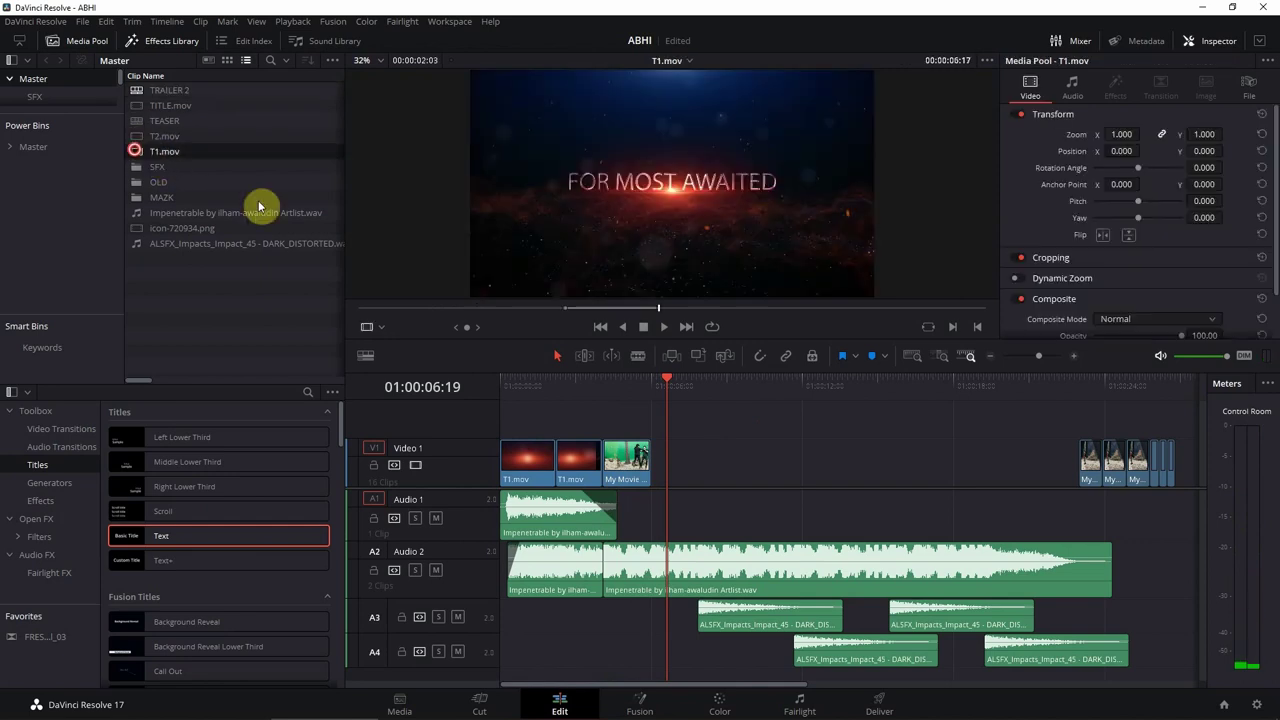
left_click_drag(666, 309, 837, 309)
key("i")
key("o")
left_click_drag(720, 229, 788, 462)
left_click(714, 502, "alt")
key("BackSpace")
left_click_drag(739, 467, 695, 468)
Play to the beat at 01:00:05:01 and move the ACTION VLOG T1.mov clip to start there, over the My Movie clip's end
key("Home")
key("space")
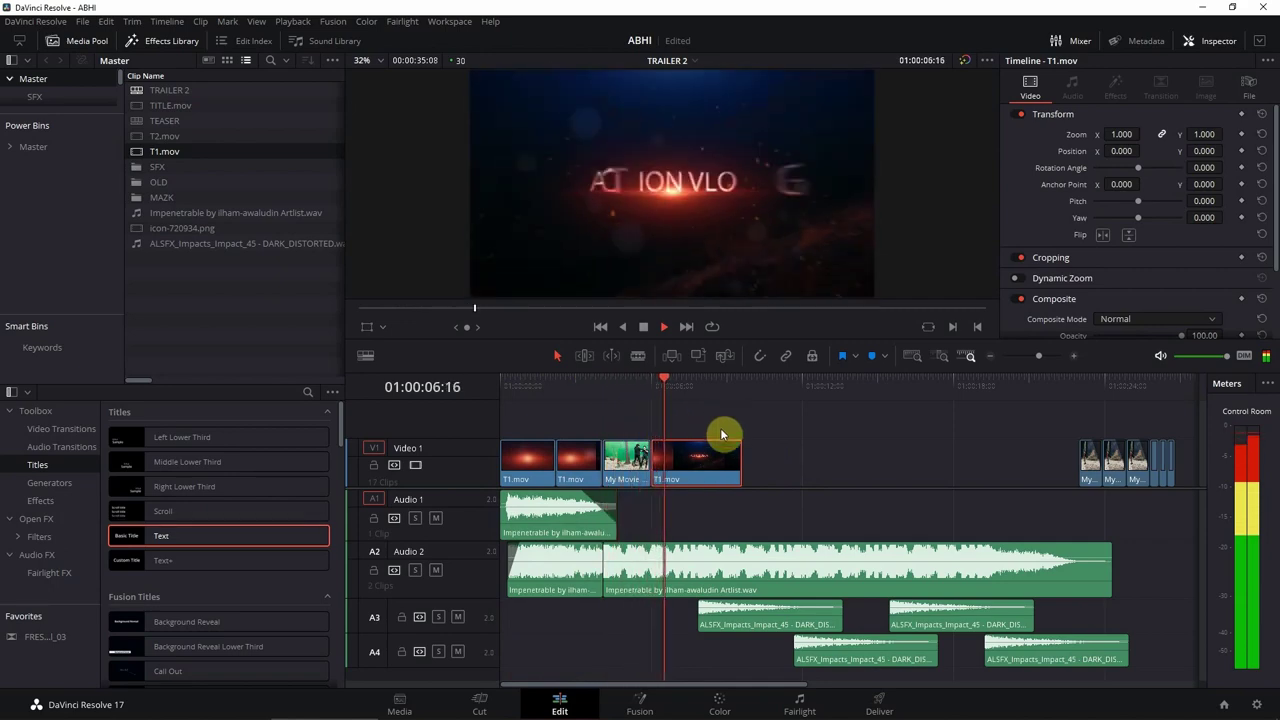
left_click(556, 388)
key("space")
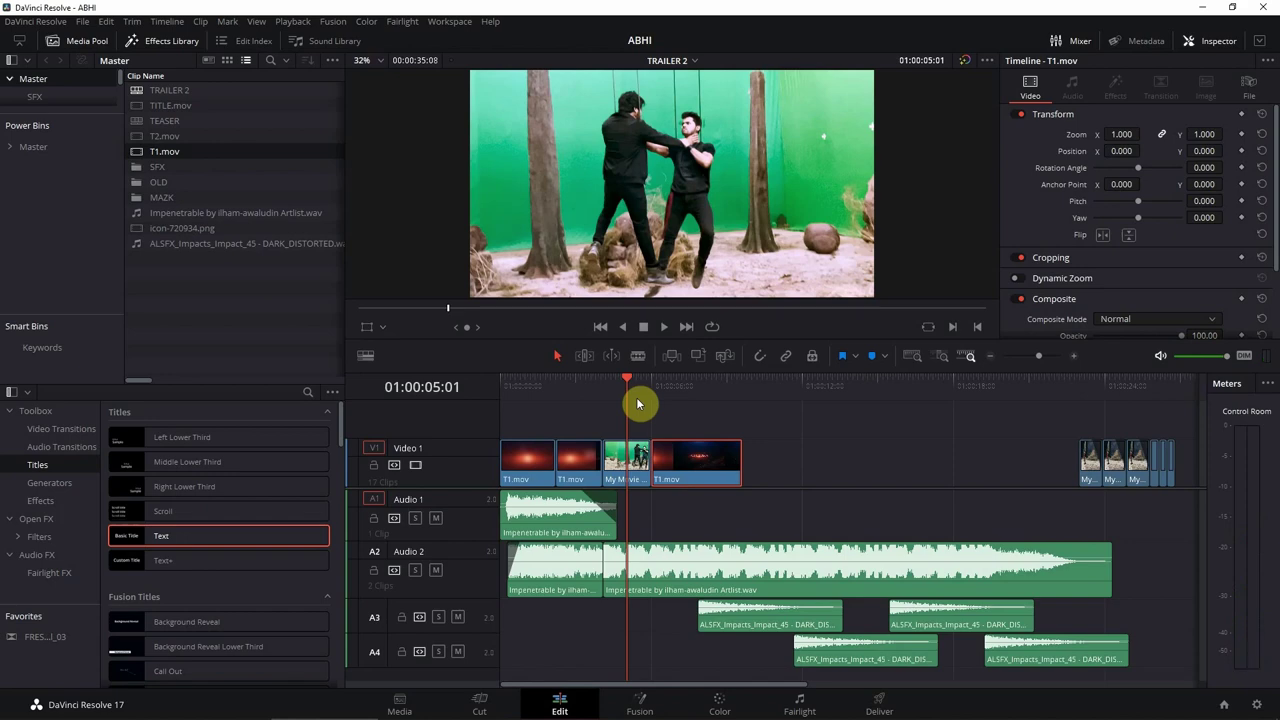
left_click_drag(657, 535, 626, 558)
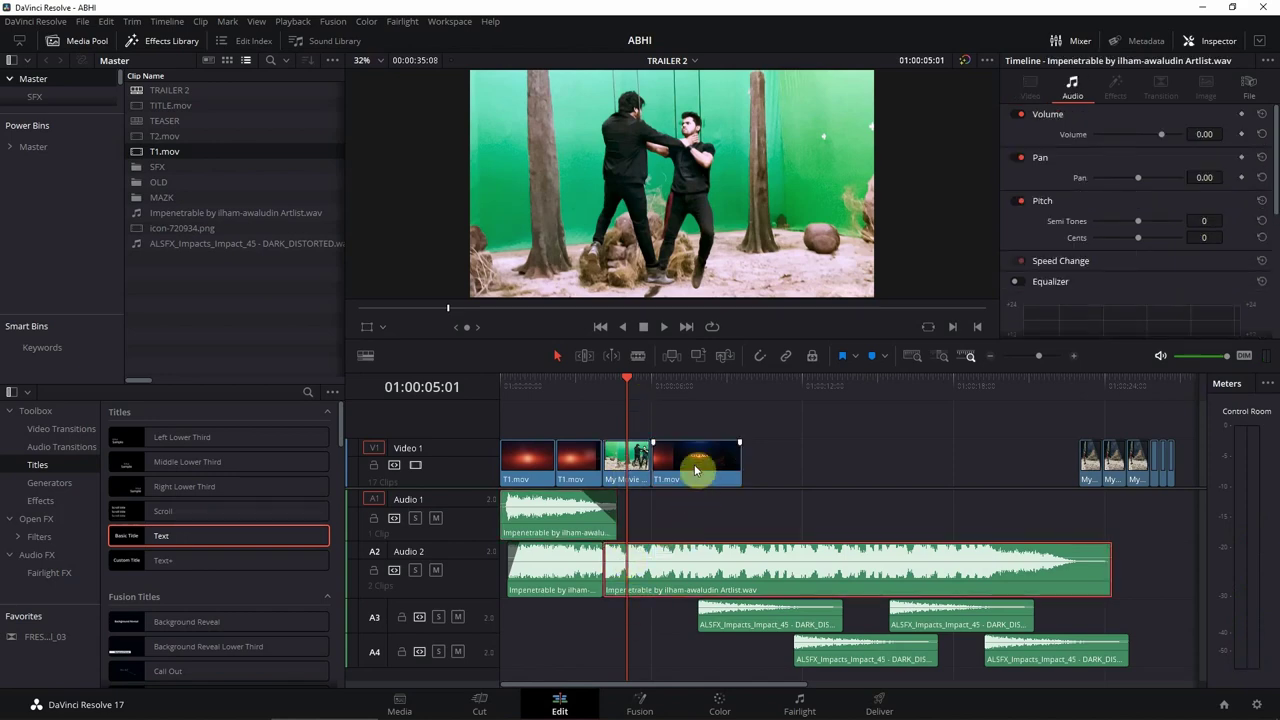
left_click_drag(694, 466, 676, 470)
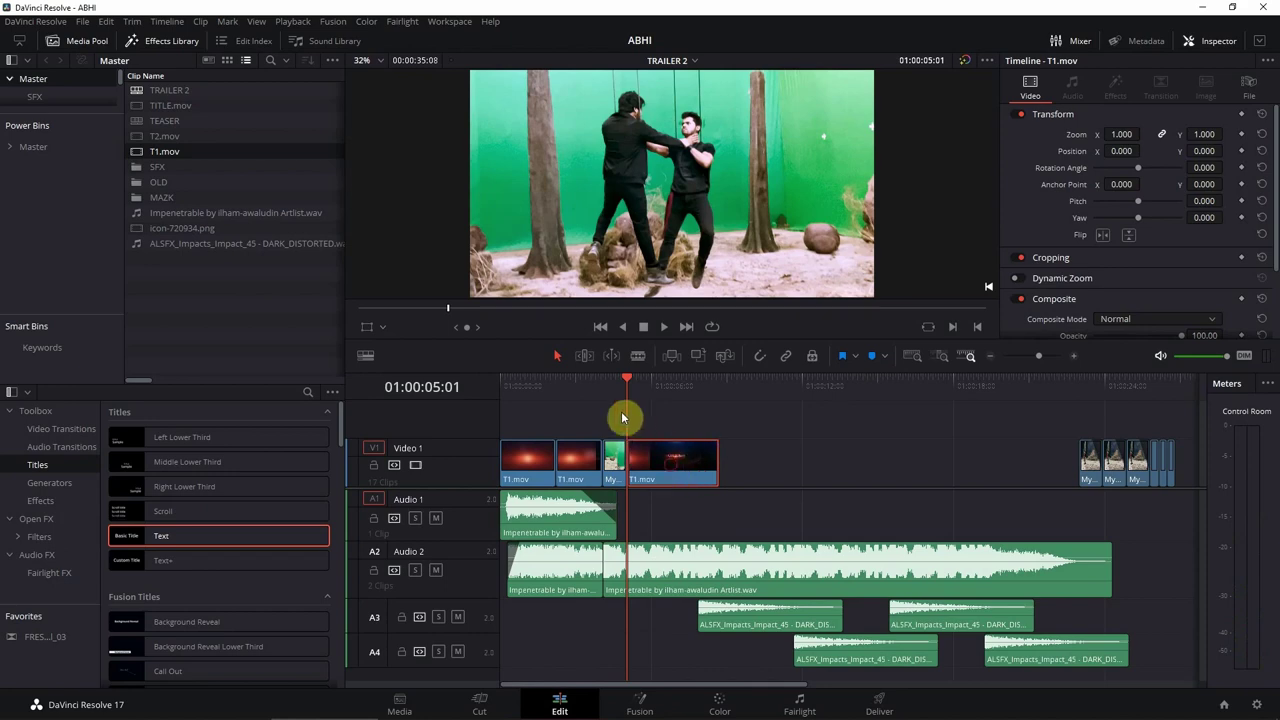
Split the ACTION VLOG T1.mov clip at 01:00:06:00 and delete the part after it
left_click(592, 390)
key("space")
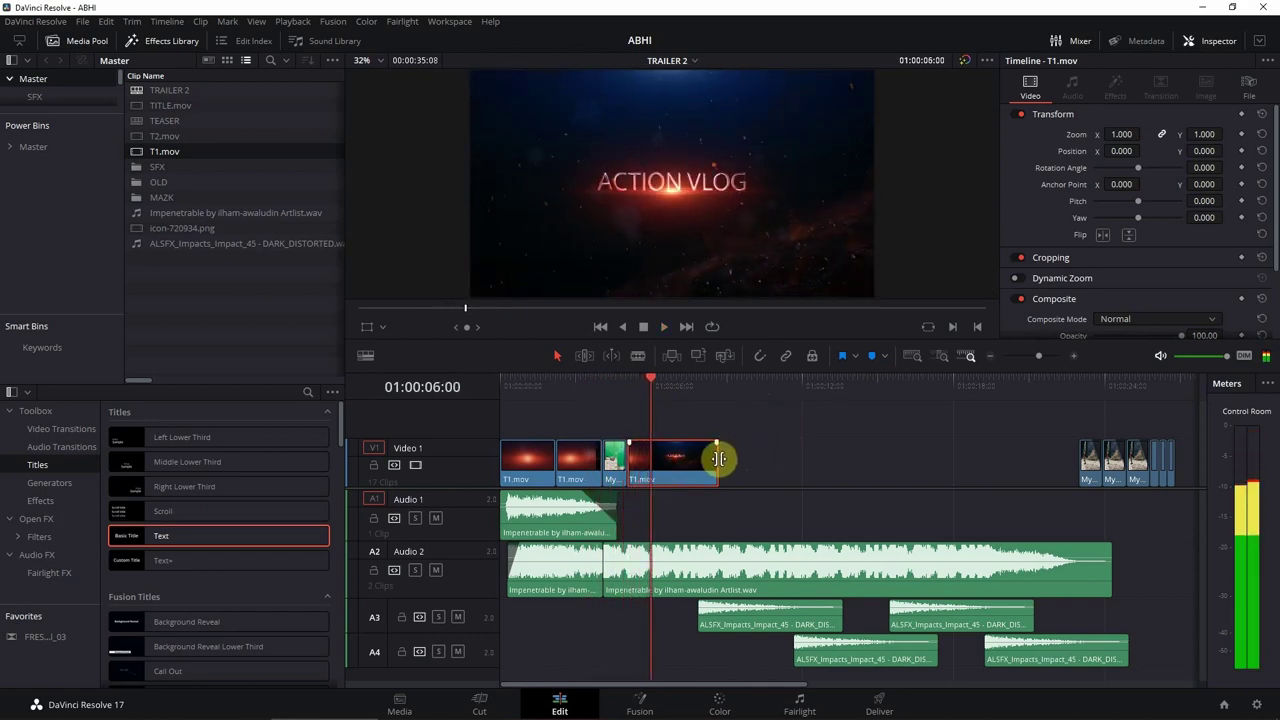
key("ctrl+b")
left_click_drag(761, 415, 674, 484)
key("BackSpace")
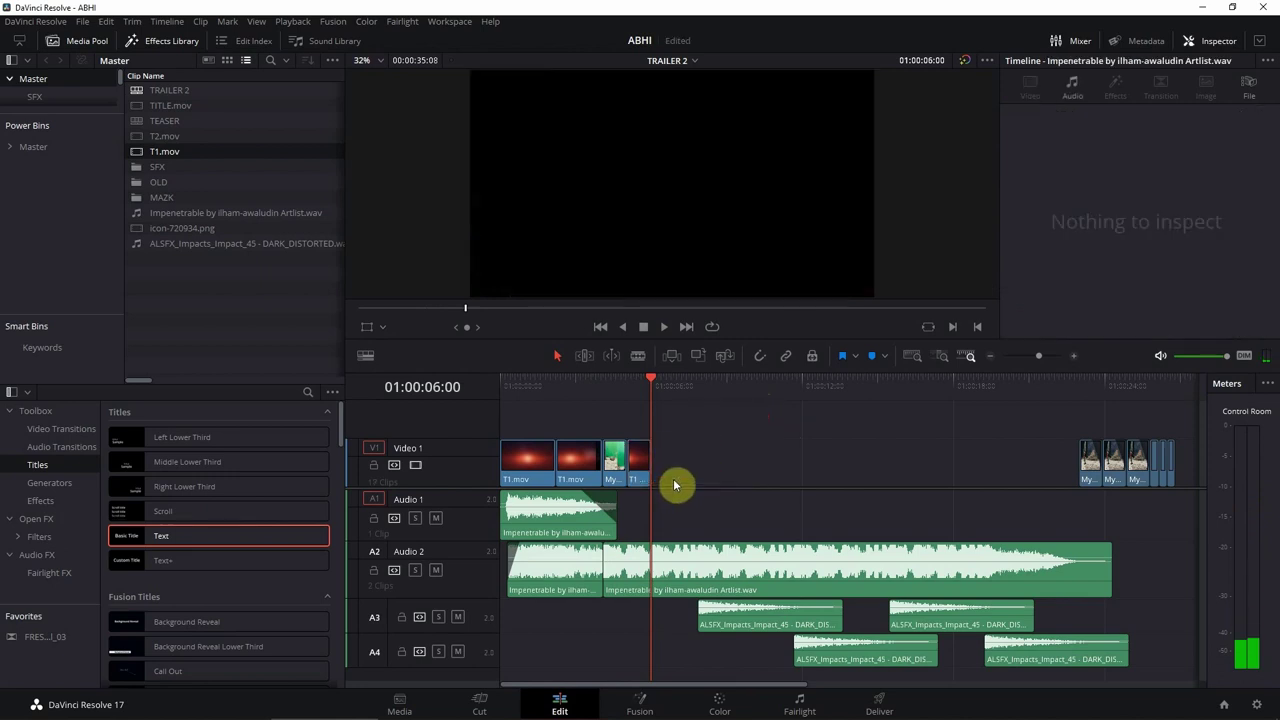
Extend the end of the ACTION VLOG T1.mov clip until it is about 4.6 seconds long
left_click(634, 386)
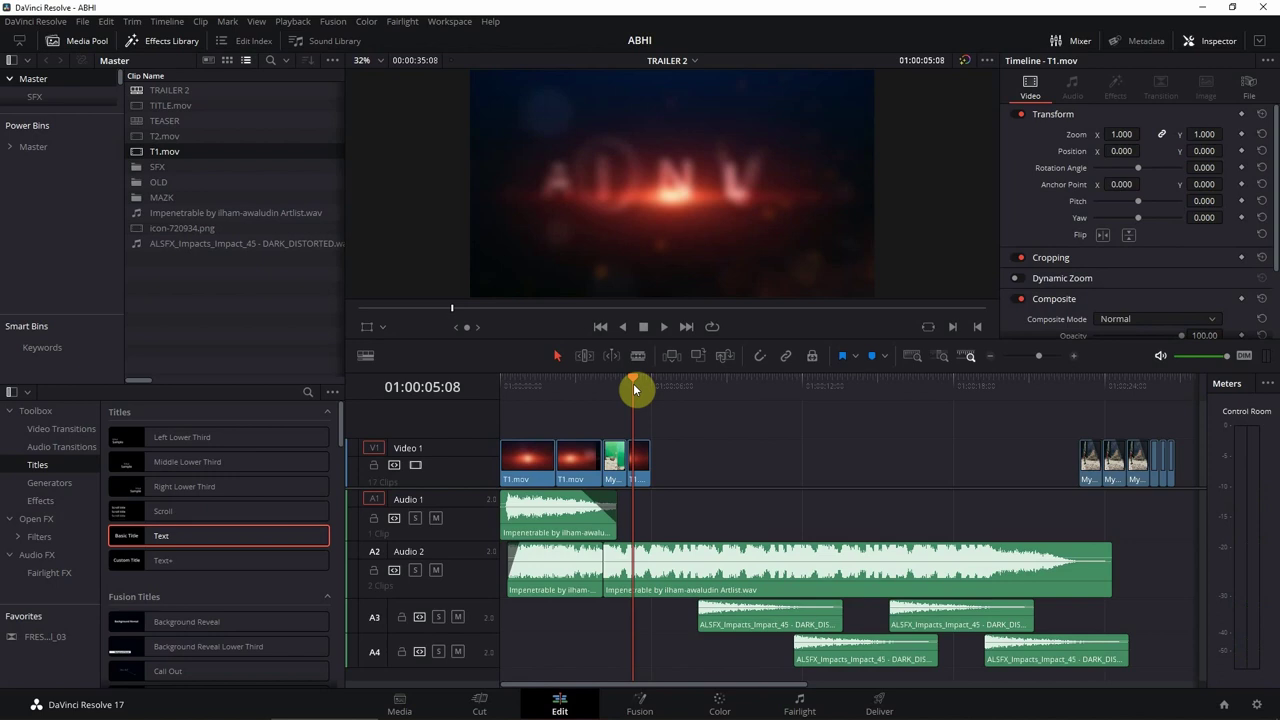
left_click_drag(653, 462, 802, 459)
left_click_drag(650, 462, 798, 470)
Play from the start with the music and split the ACTION VLOG T1.mov clip at 01:00:06:01
left_click_drag(583, 386, 466, 394)
key("space")
key("space")
key("space")
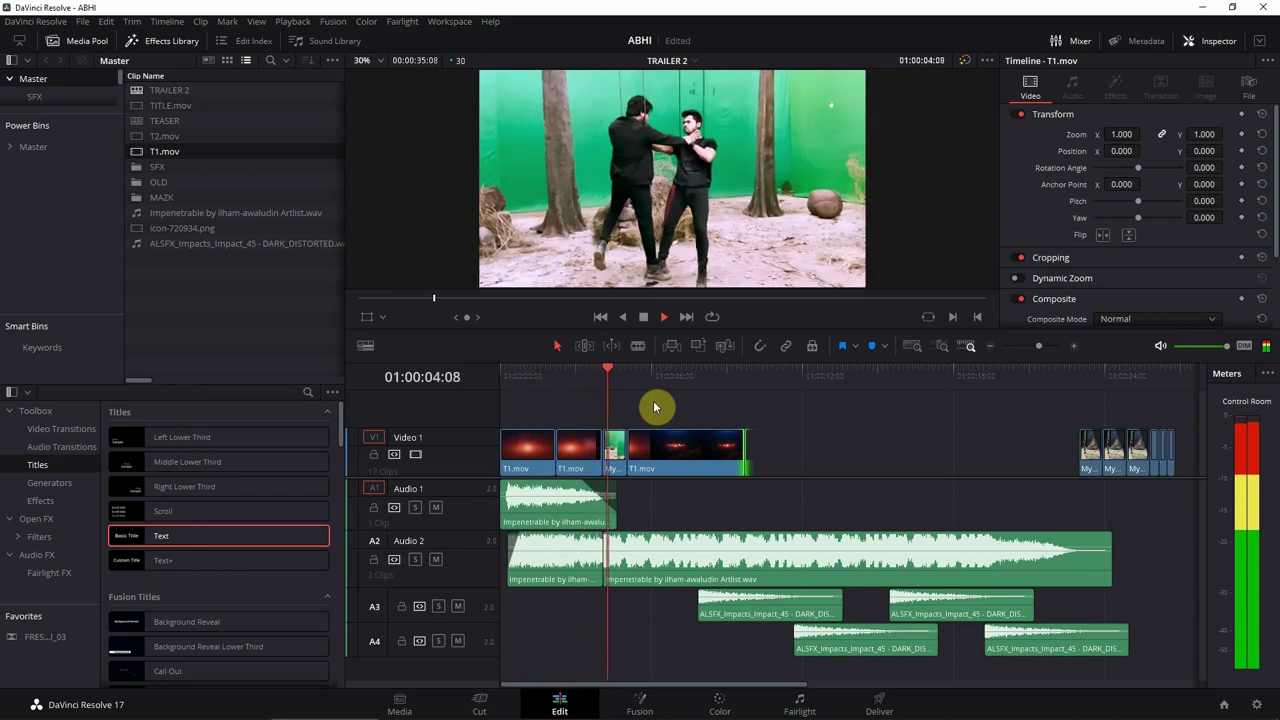
key("space")
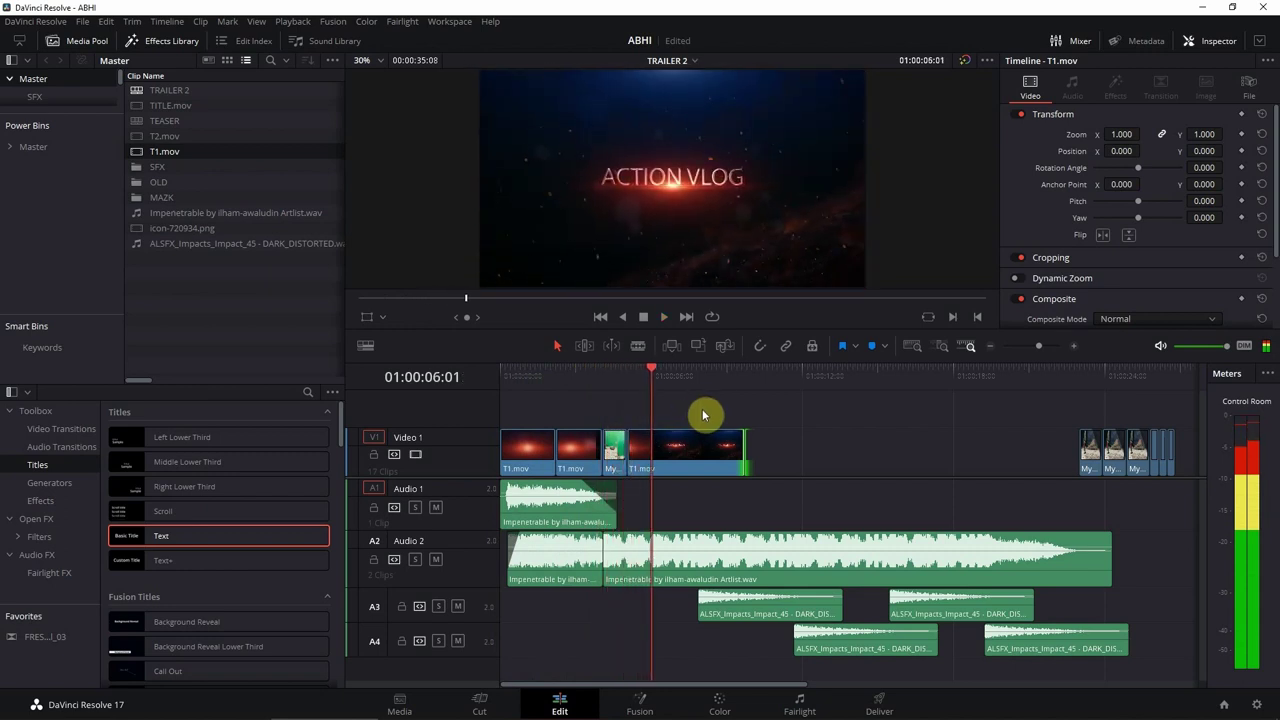
left_click(660, 462)
key("ctrl+b")
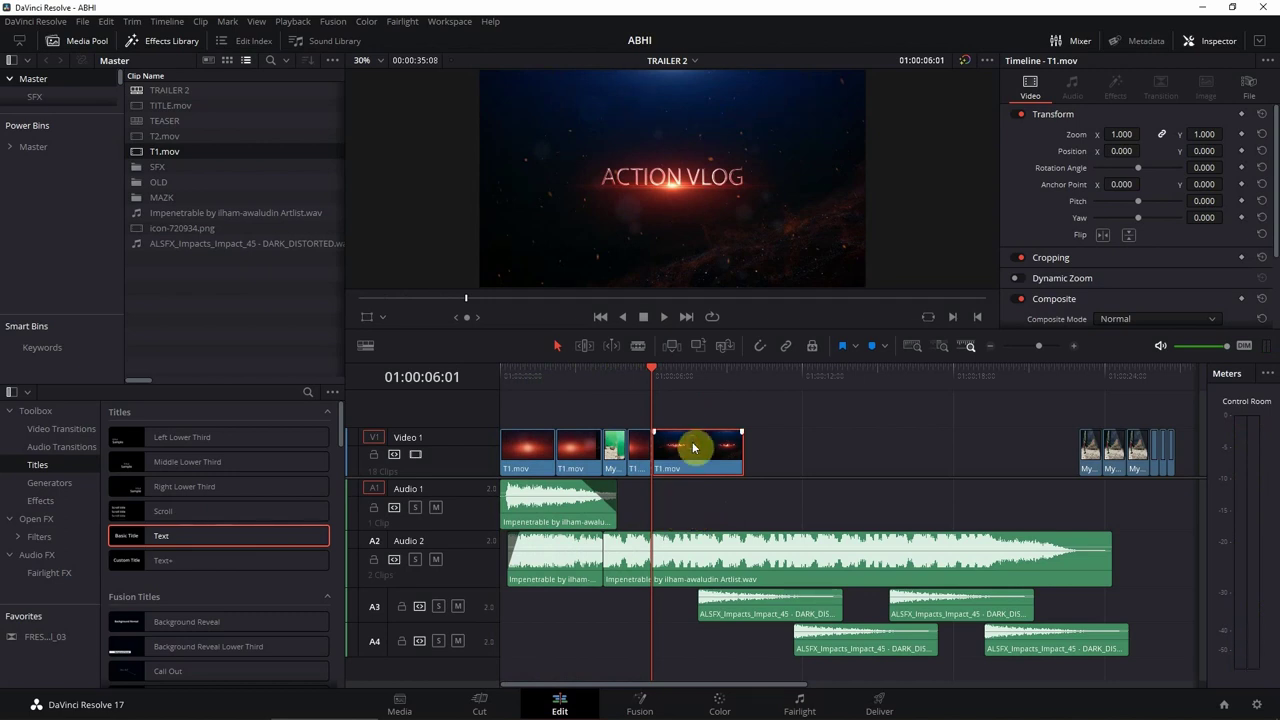
Set the zoom of the second ACTION VLOG T1.mov segment to 1.630 and cut off everything after the beat at 01:00:06:28
left_click_drag(1123, 134, 1163, 134)
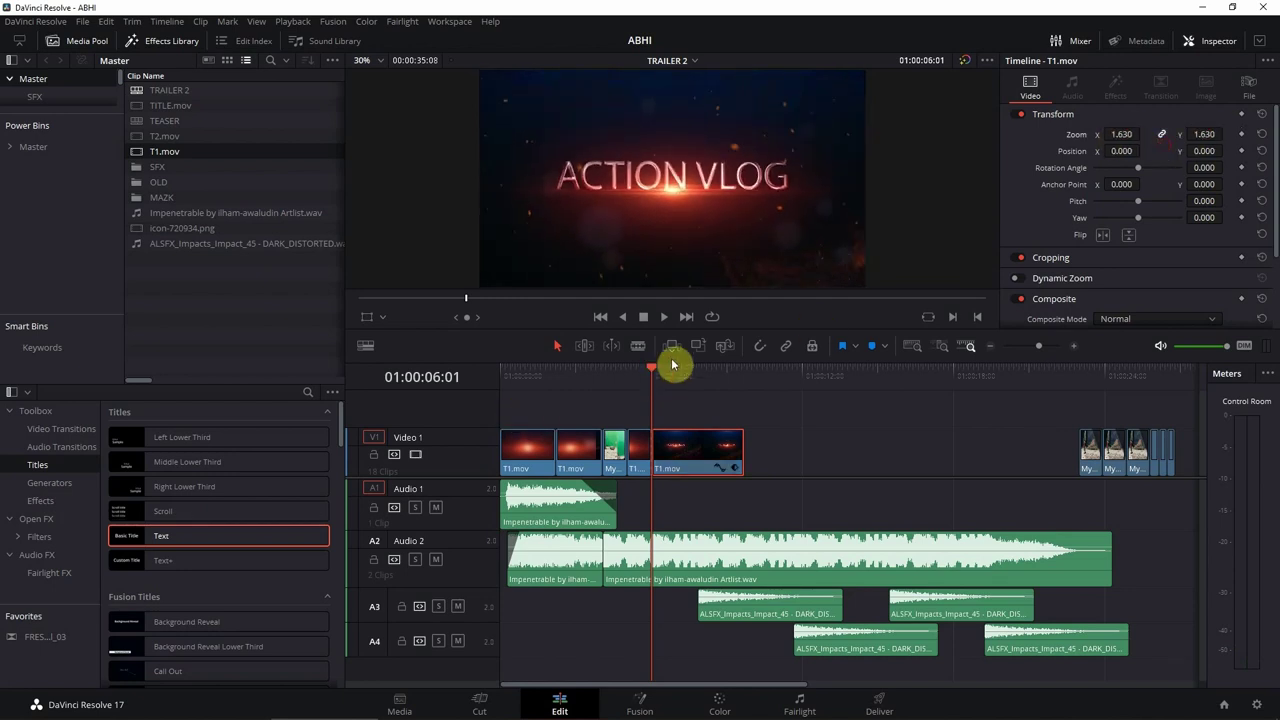
left_click(587, 378)
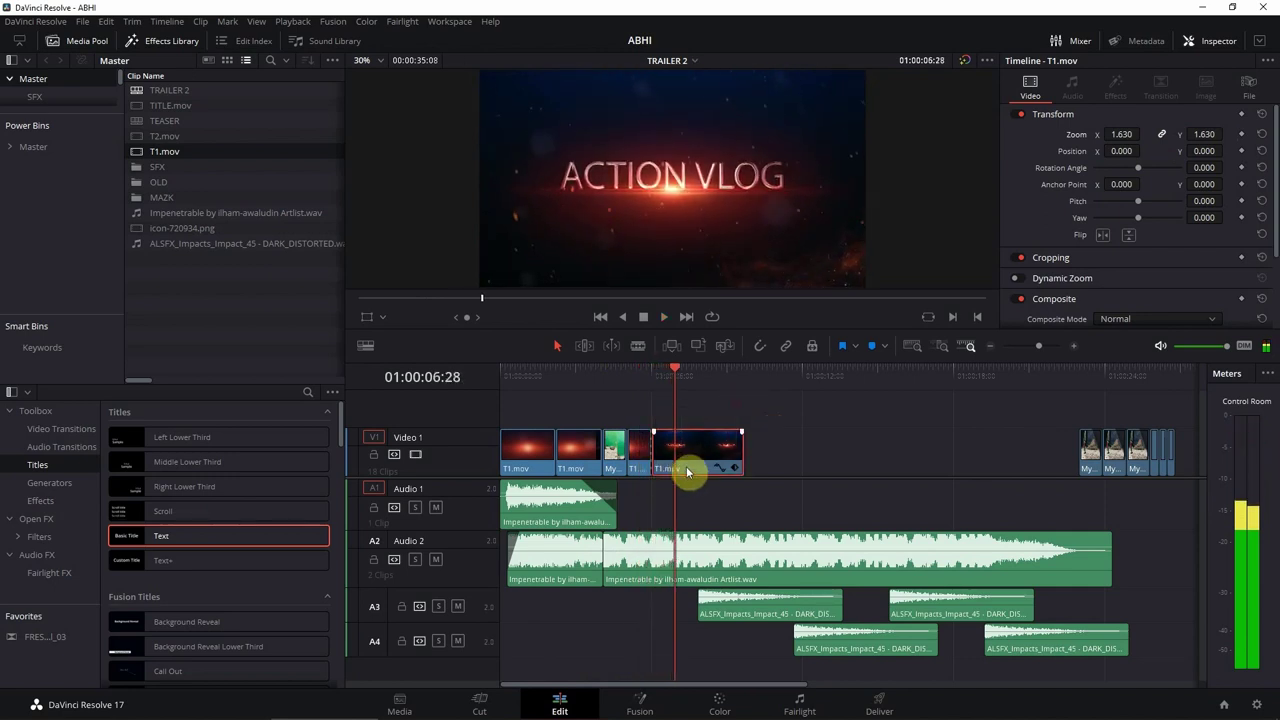
key("BackSpace")
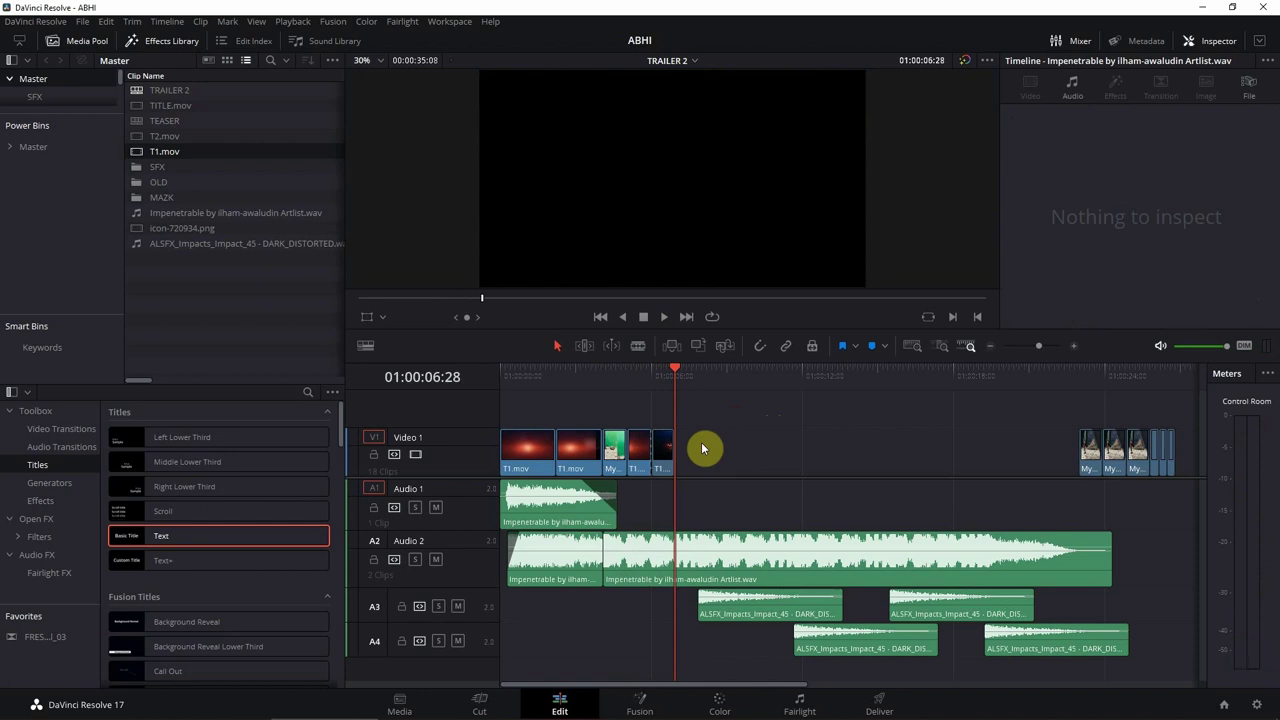
Bring a spare My Movie 13LT.mov clip forward, extend its end, and place it directly after the enlarged ACTION VLOG clip
left_click(663, 372)
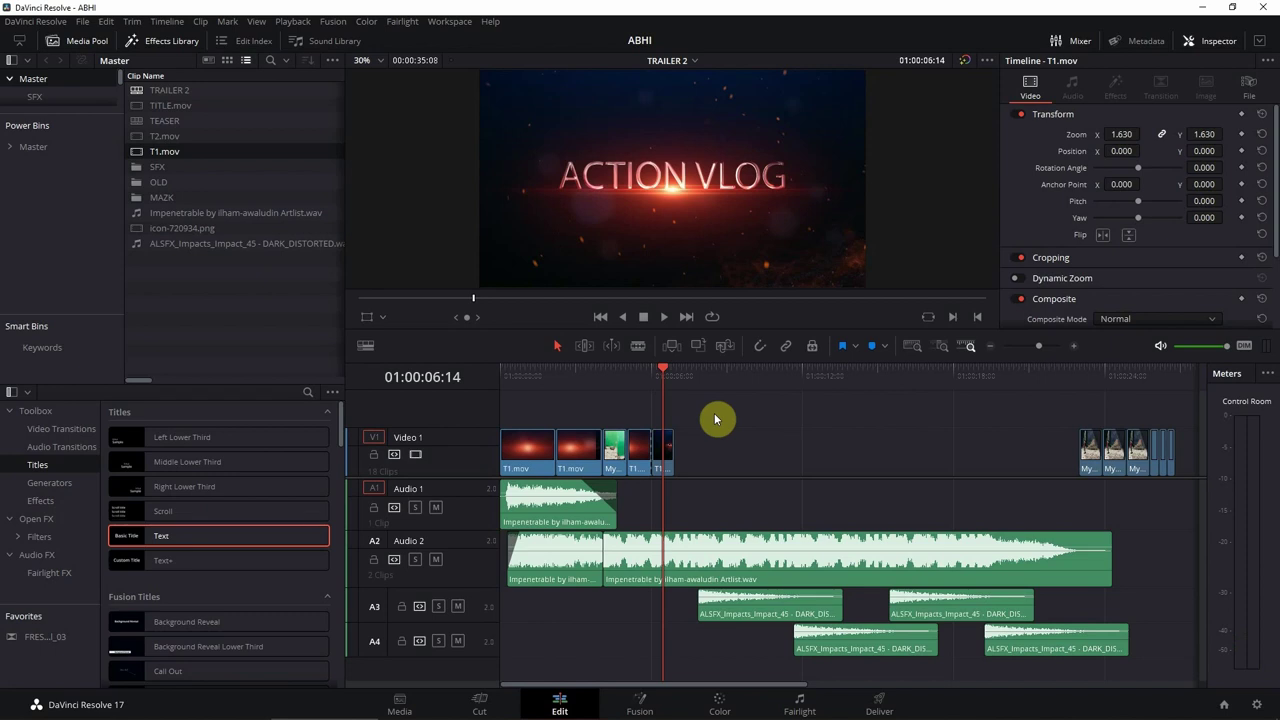
left_click_drag(1145, 490, 531, 632)
left_click(750, 433)
left_click_drag(663, 378, 668, 378)
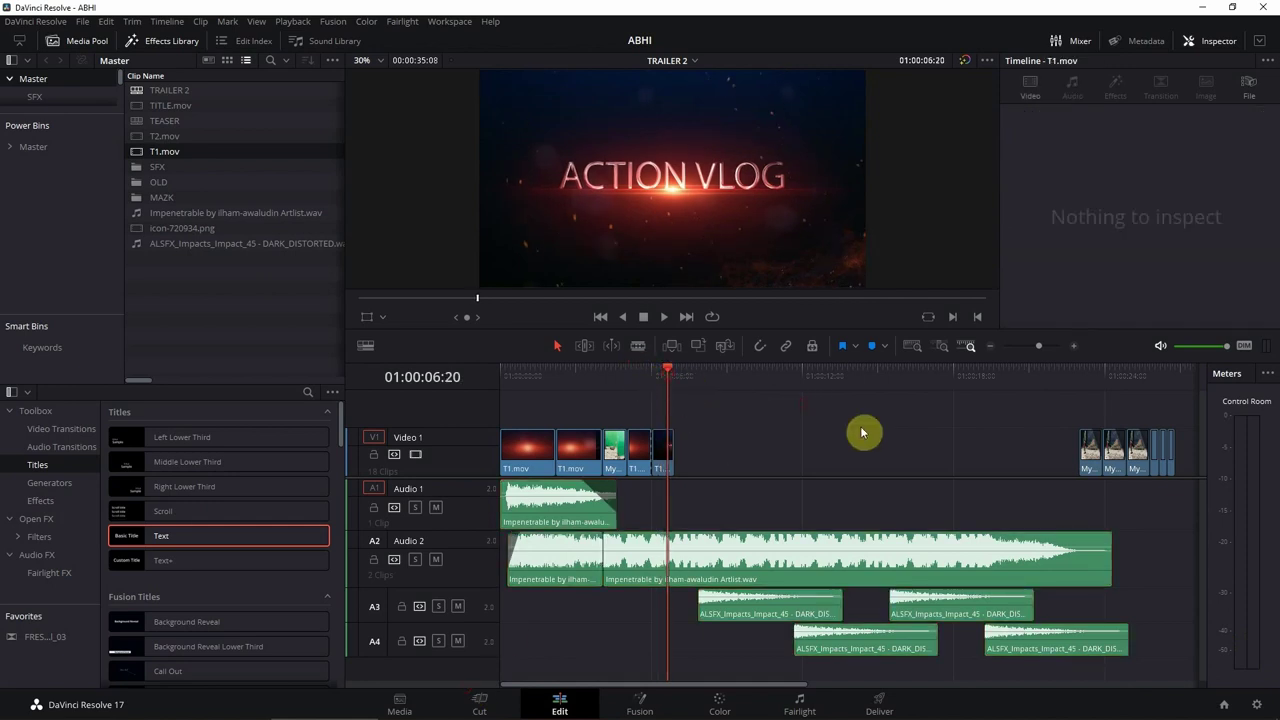
left_click_drag(1130, 448, 863, 449)
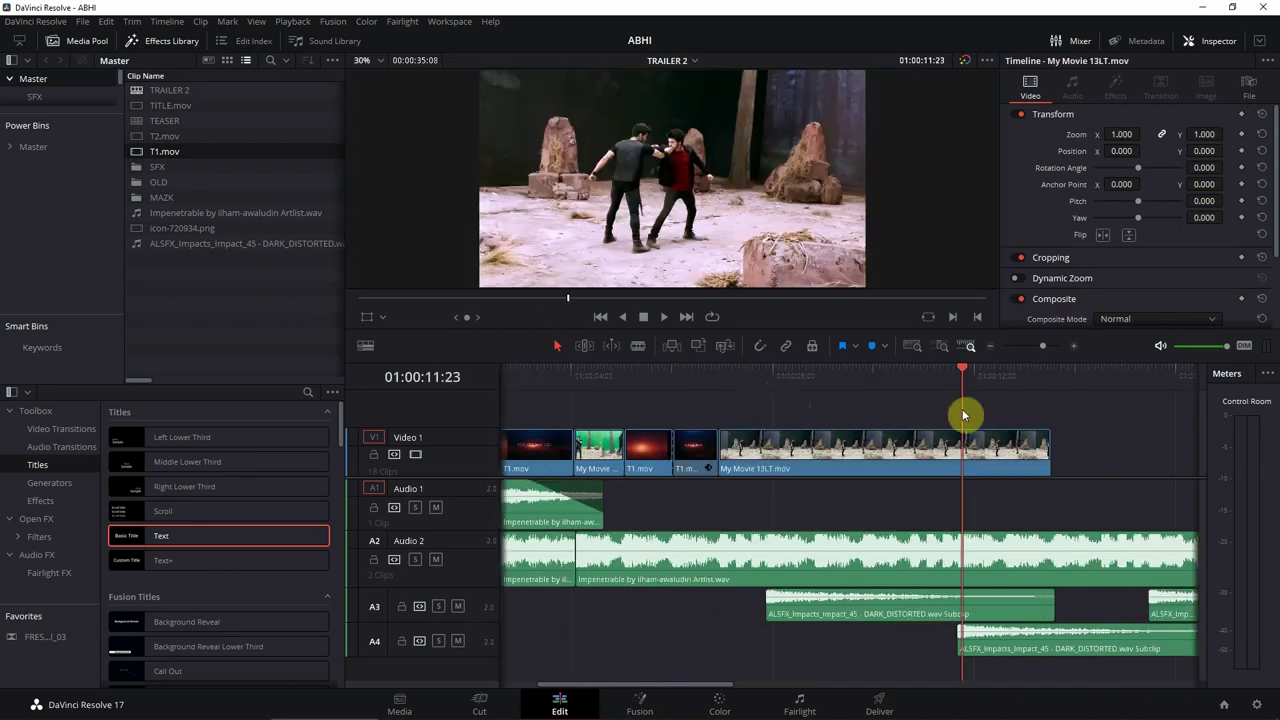
left_click_drag(963, 414, 976, 414)
Play the music across the new My Movie 13LT.mov clip and split it at the first beat after its start
left_click_drag(703, 378, 713, 380)
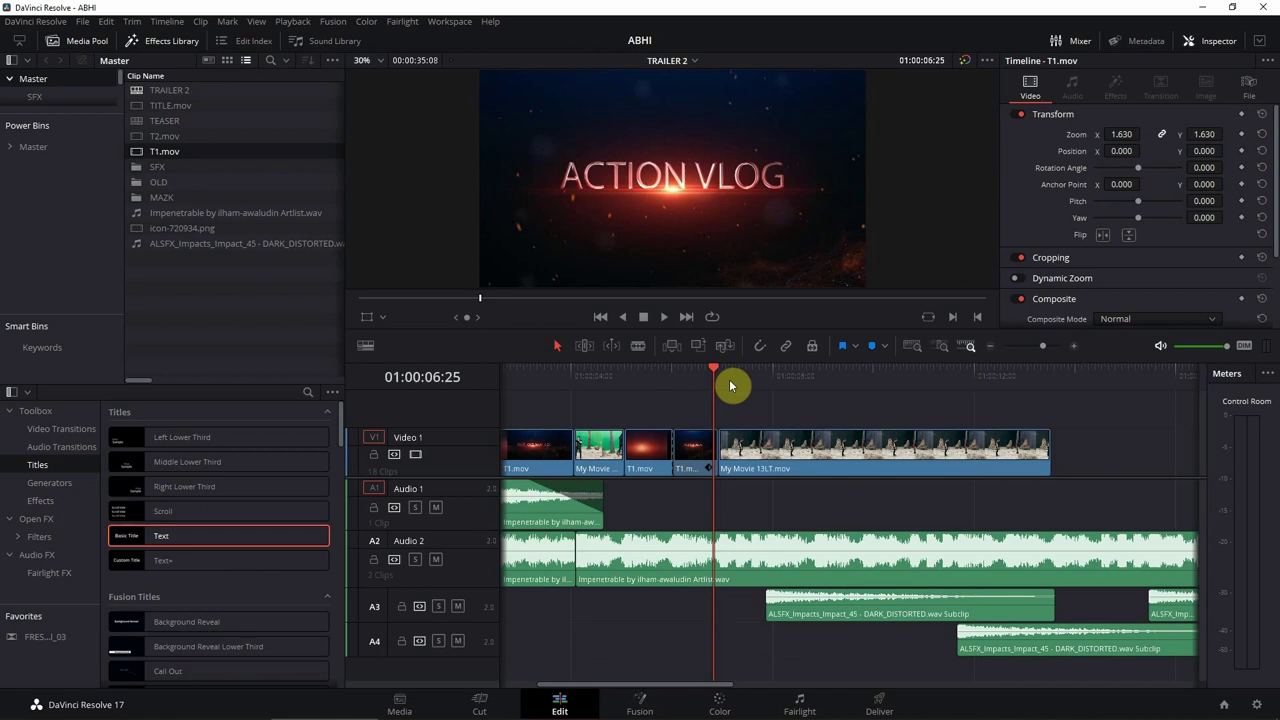
key("space")
left_click(715, 386)
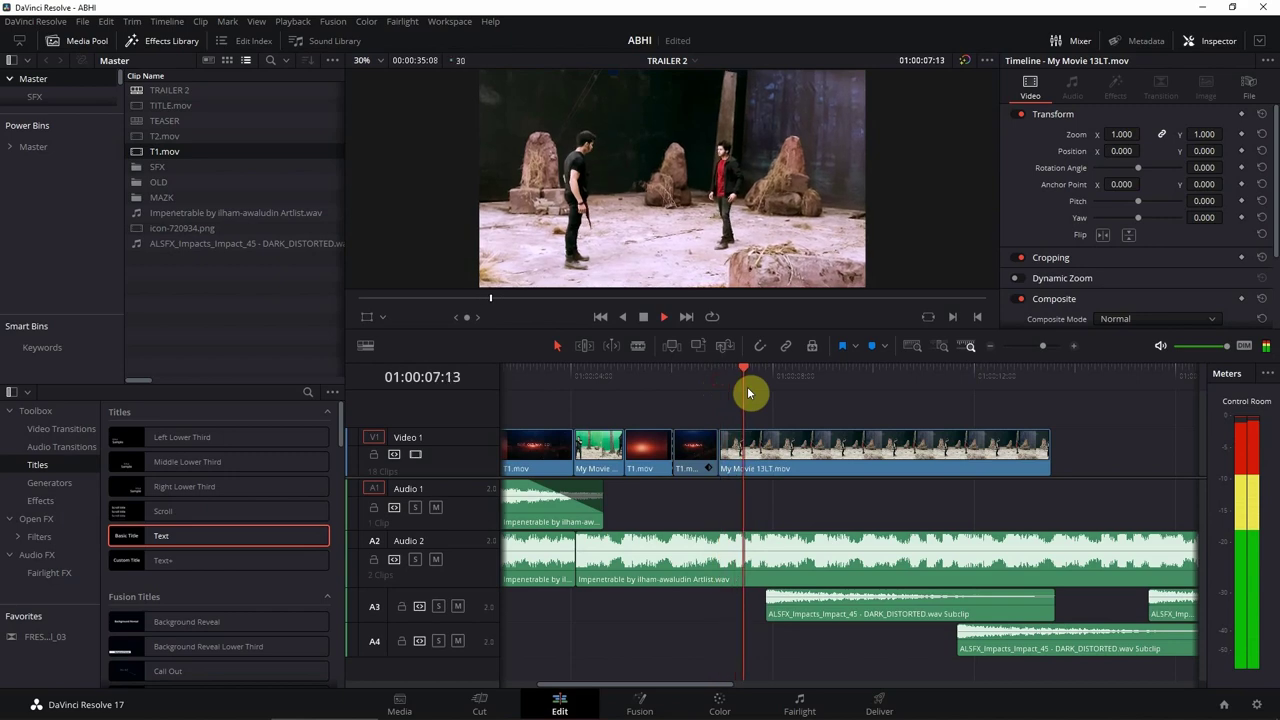
left_click(716, 390)
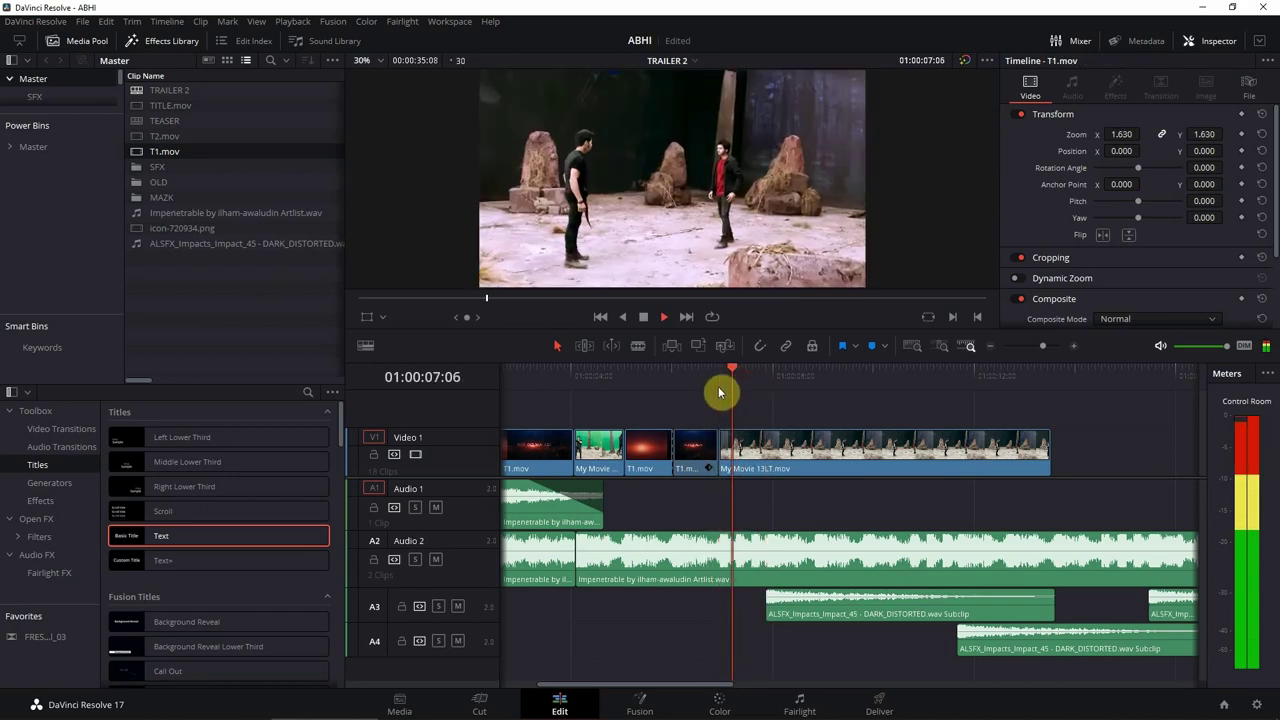
left_click(719, 386)
left_click_drag(719, 383, 753, 387)
left_click(747, 540)
left_click(747, 497)
left_click(752, 468)
key("ctrl+b")
left_click(751, 460)
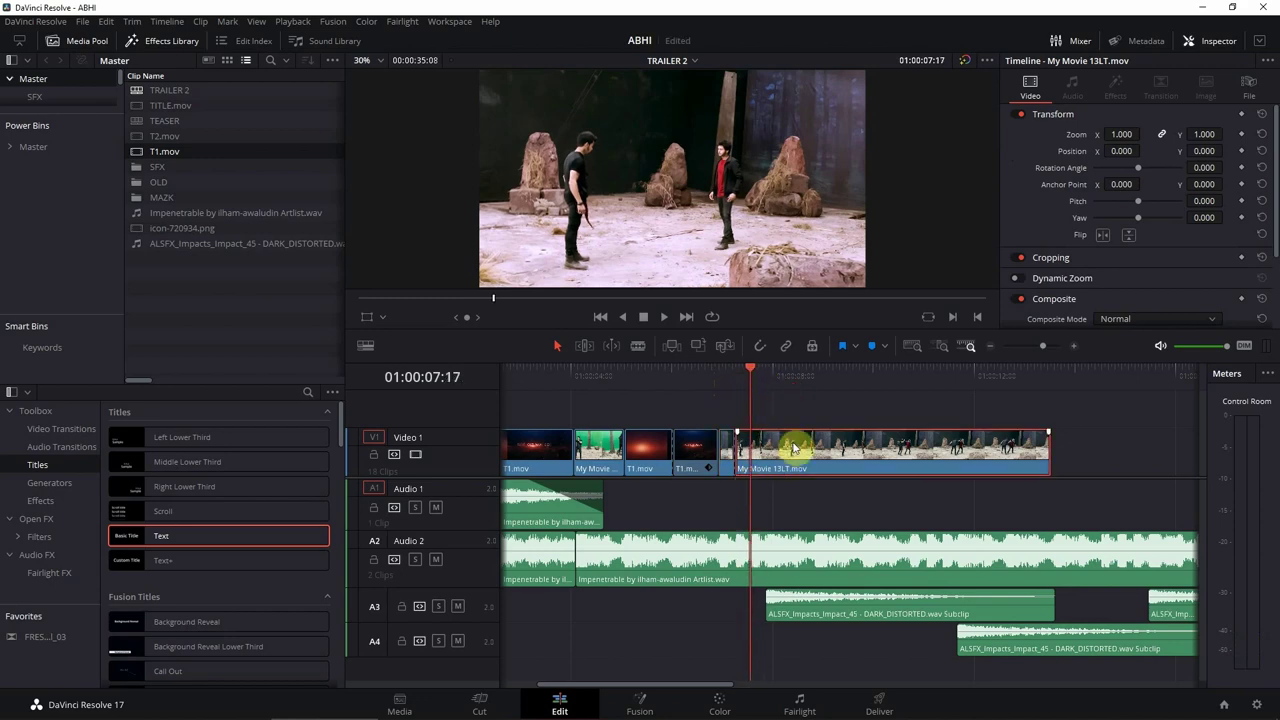
Split off the next short My Movie 13LT.mov segment and set its zoom to 2.430 and position to X 778, Y -135
left_click(748, 371)
key("ctrl+b")
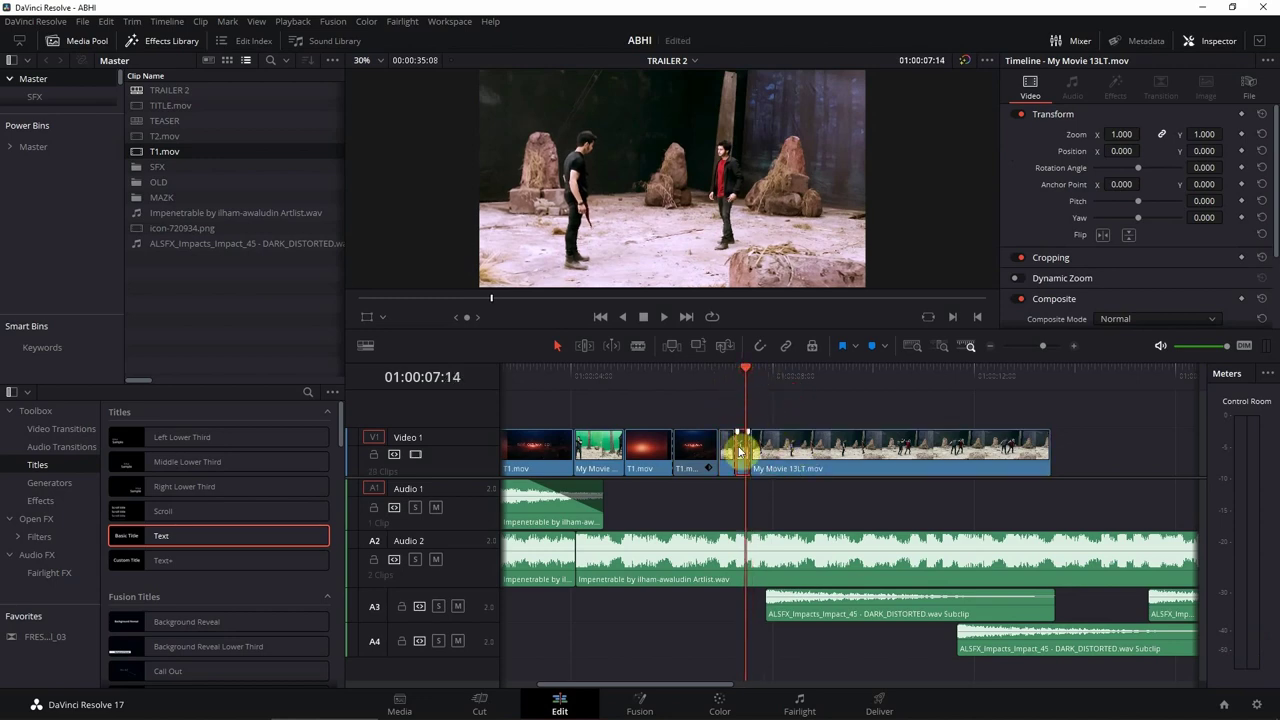
left_click_drag(1118, 134, 1208, 129)
left_click_drag(1120, 151, 997, 357)
left_click_drag(1195, 151, 1100, 153)
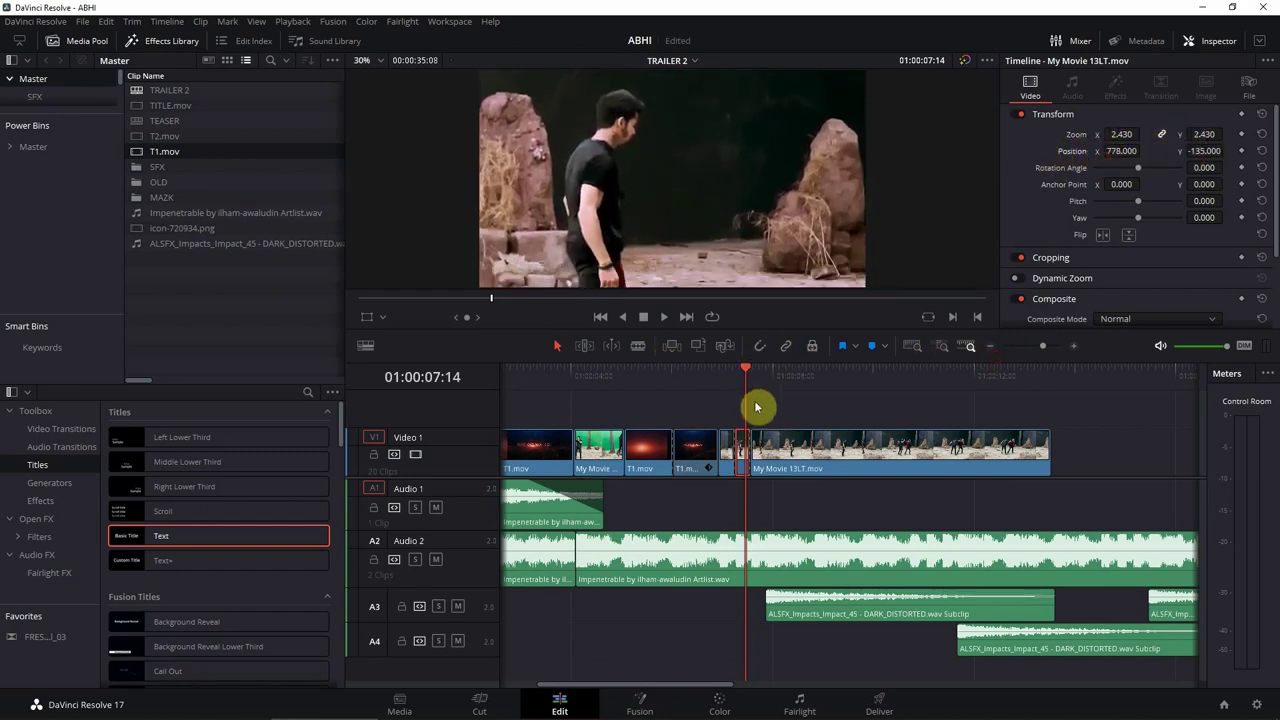
Split off another short My Movie 13LT.mov segment around 01:00:07:21 and set its zoom to 2.700 and position to X -710, Y -150
left_click_drag(749, 378, 757, 375)
left_click(772, 466)
key("ctrl+b")
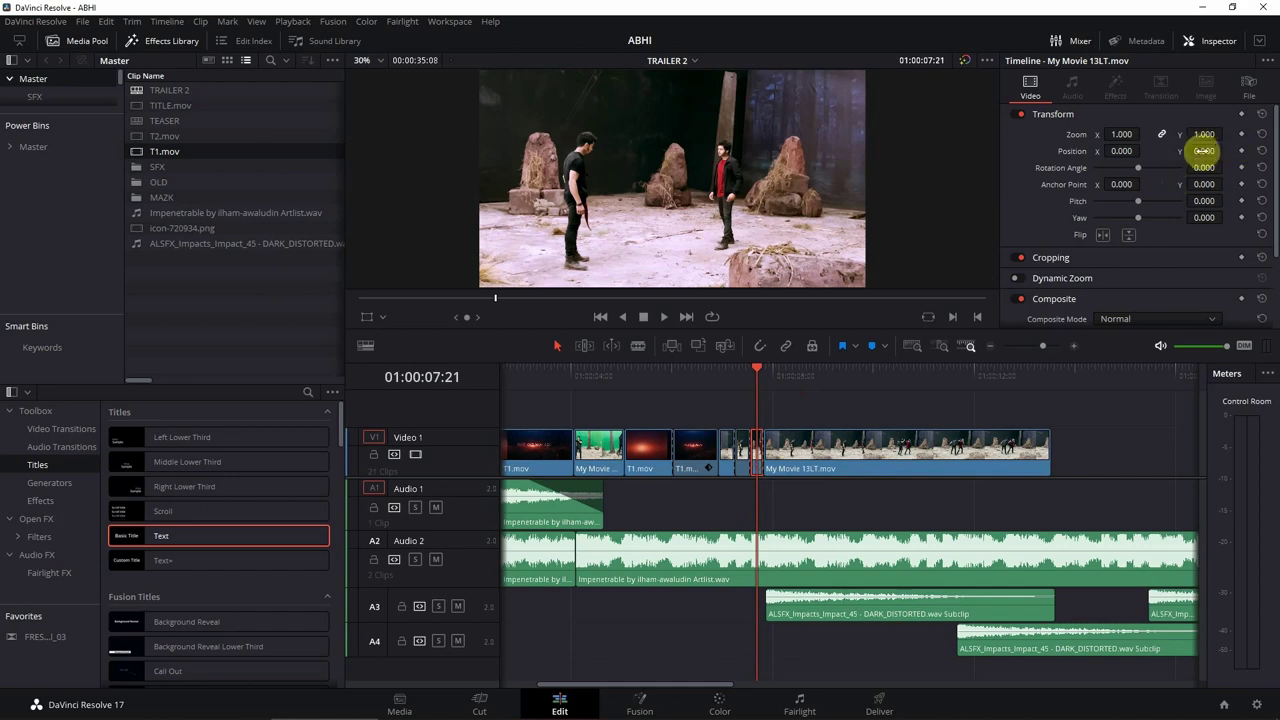
left_click_drag(1124, 134, 634, 357)
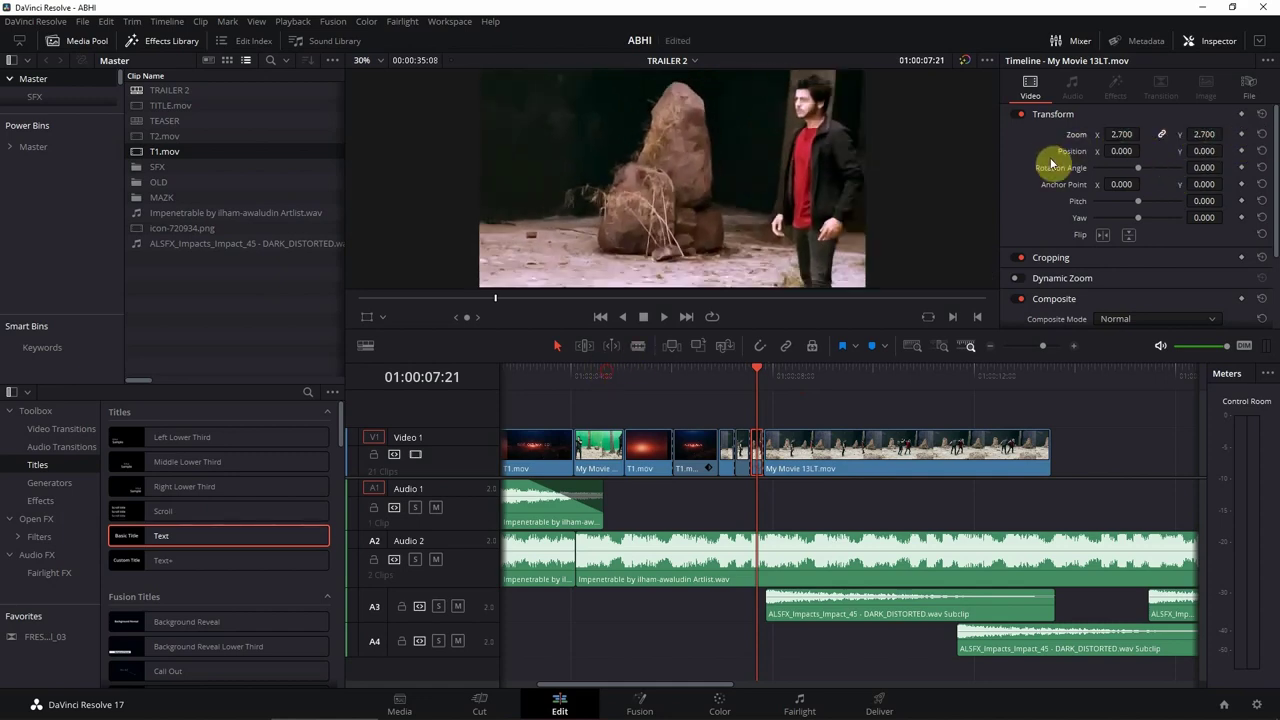
left_click_drag(1117, 152, 1040, 152)
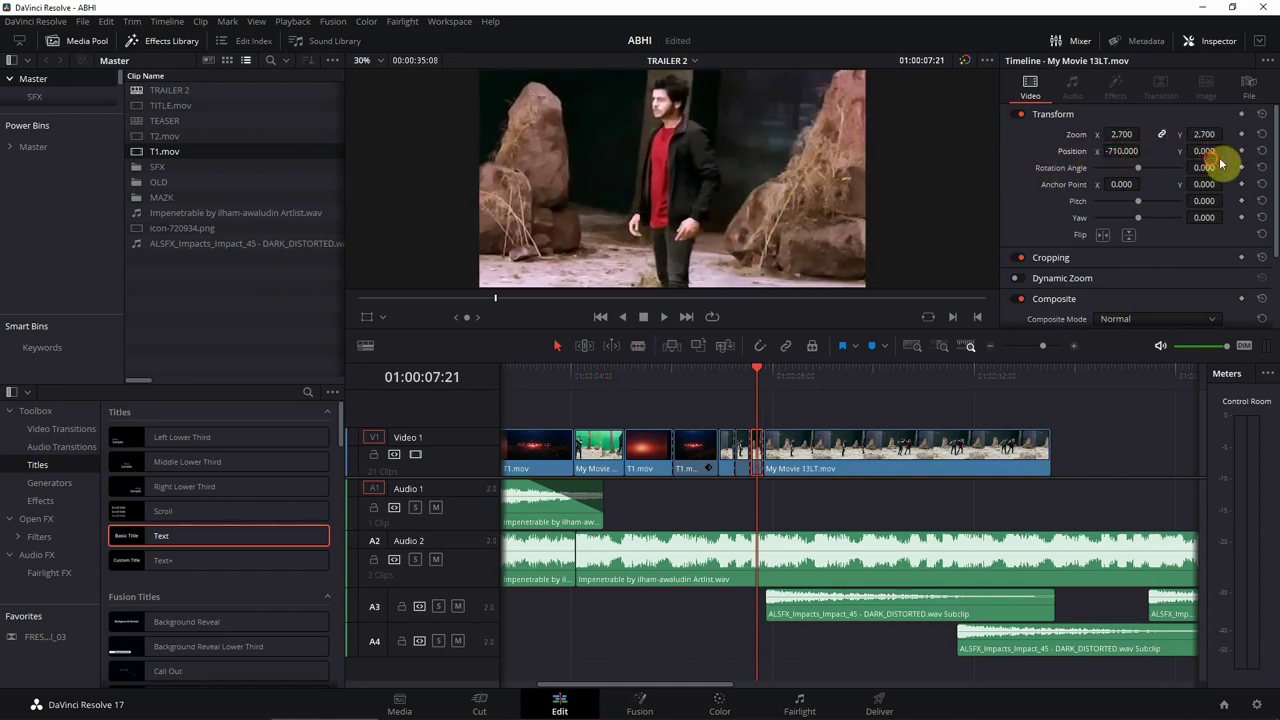
left_click_drag(1216, 152, 1066, 152)
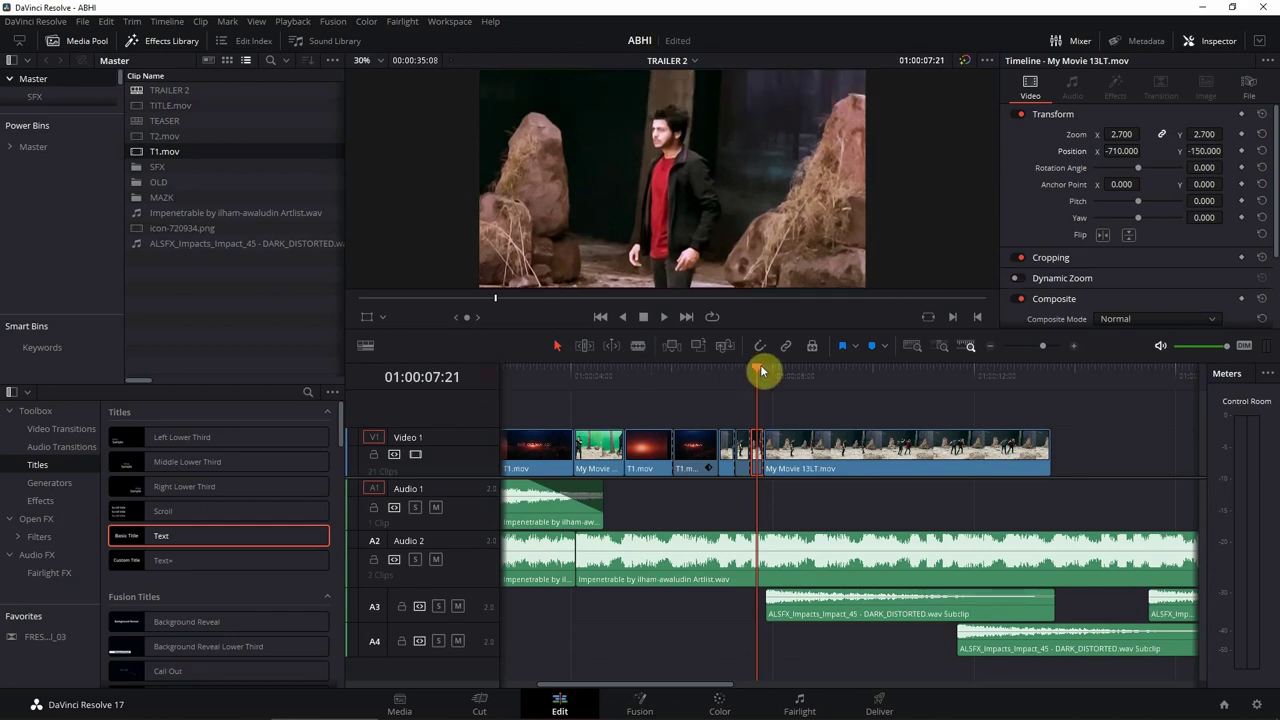
Play the zoomed cuts, split the remaining My Movie 13LT.mov clip at 01:00:09:20, and replace its first part with the part after the cut
left_click(700, 376)
key("space")
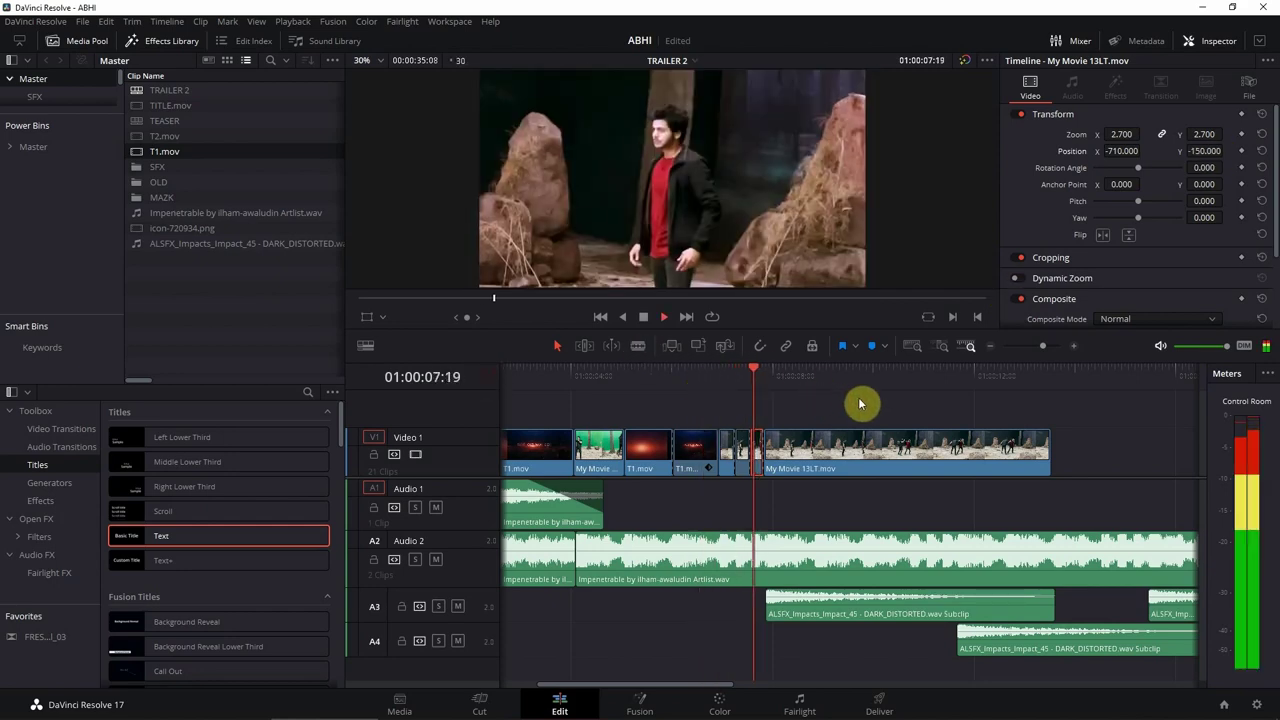
left_click_drag(775, 374, 857, 400)
left_click(905, 445)
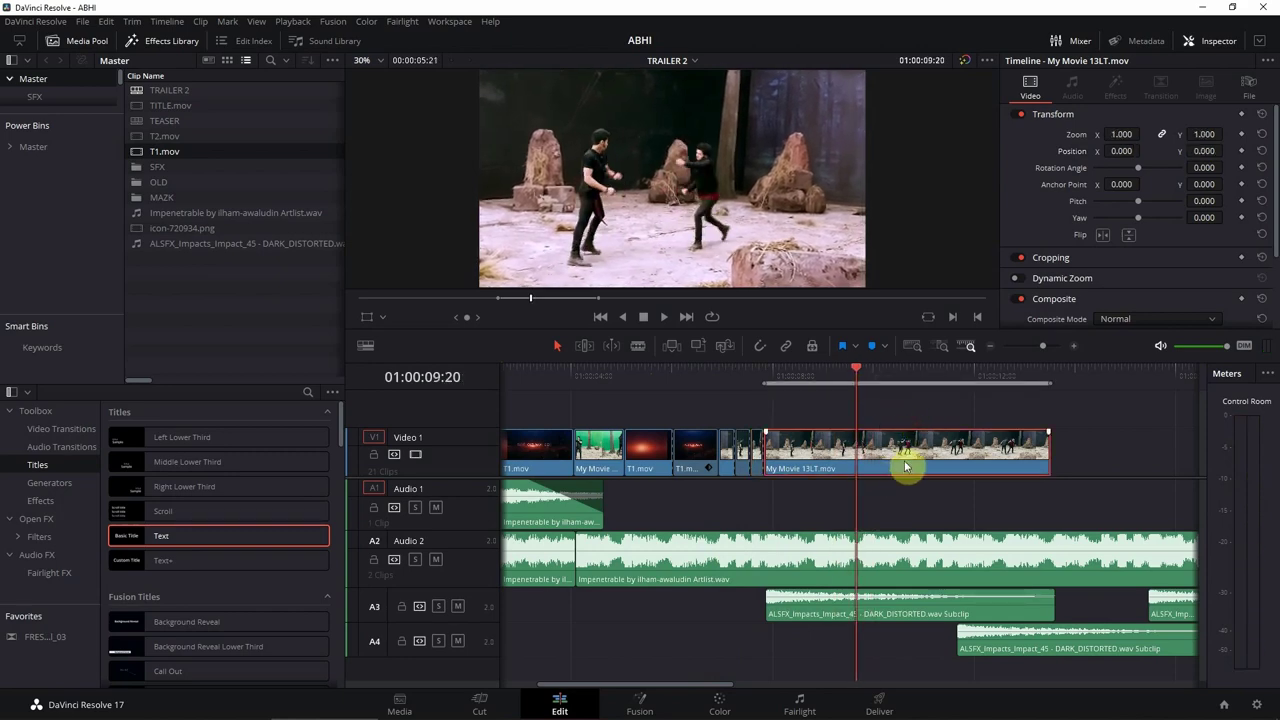
key("super")
key("super")
key("ctrl+b")
left_click_drag(927, 454, 830, 453)
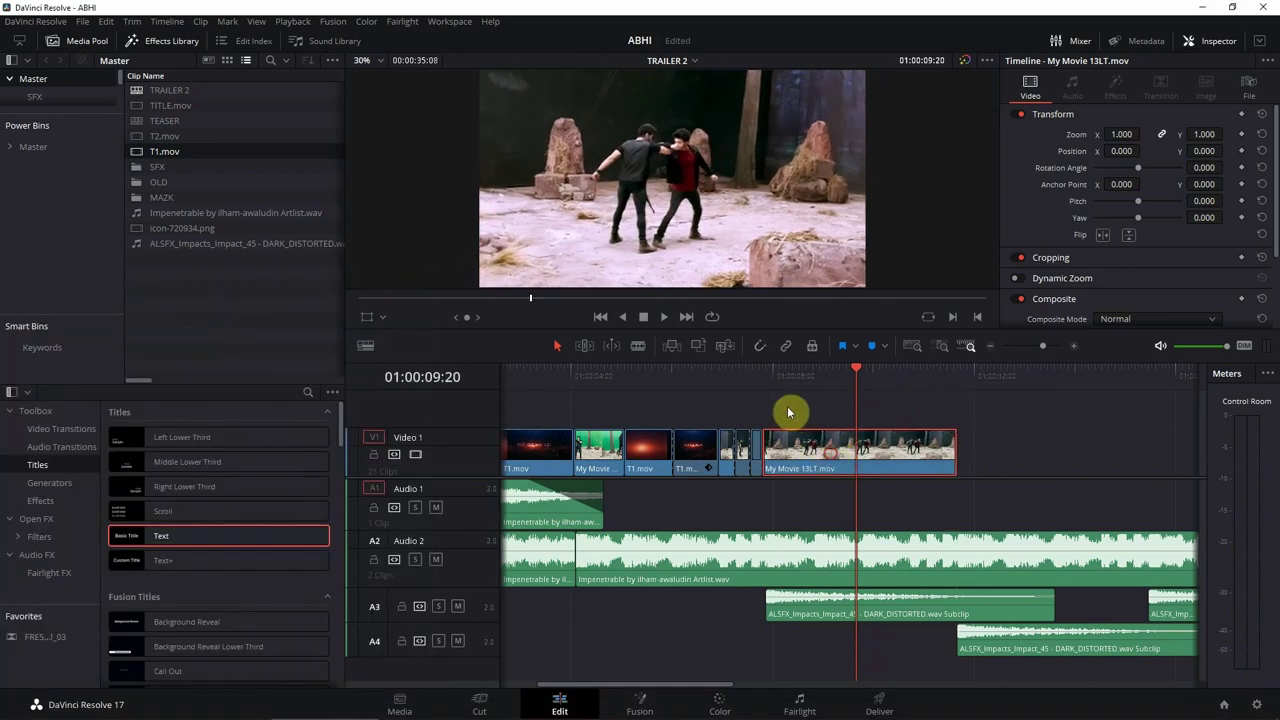
Split the fight clip at the beat at 01:00:08:24, delete the part after it, and replay the edited section
left_click(716, 375)
key("space")
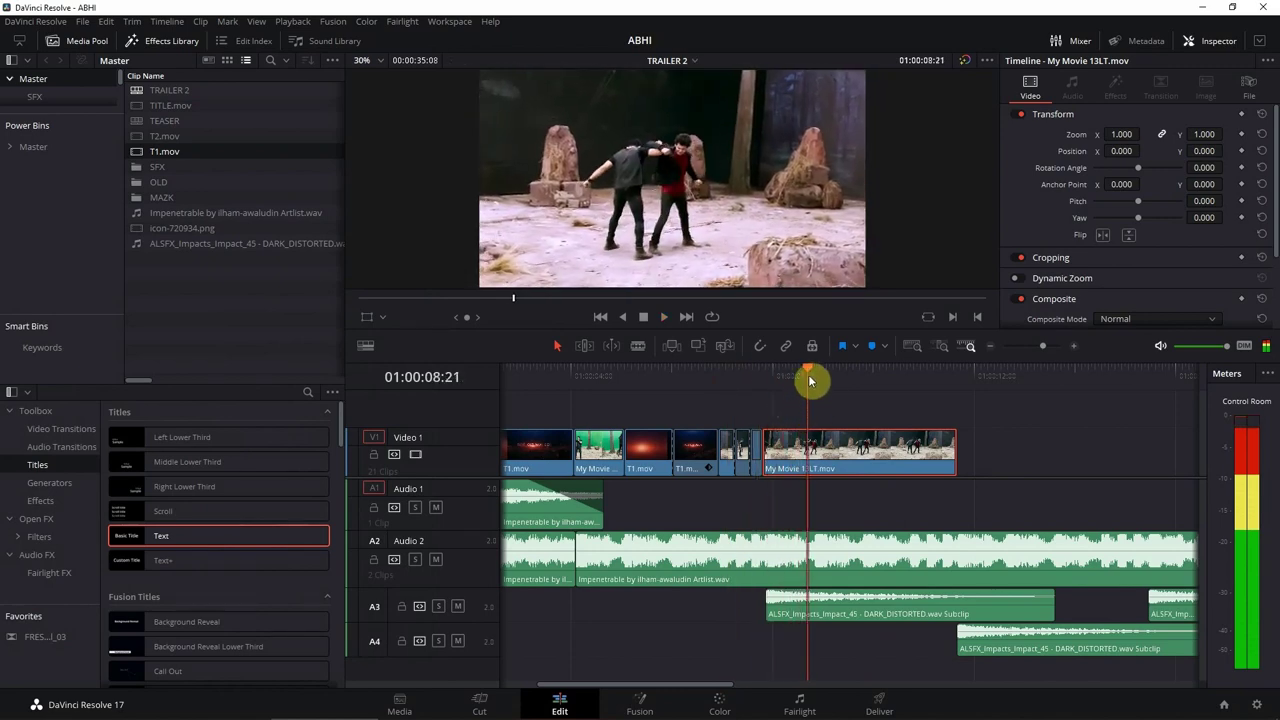
left_click_drag(809, 376, 813, 376)
key("ctrl+b")
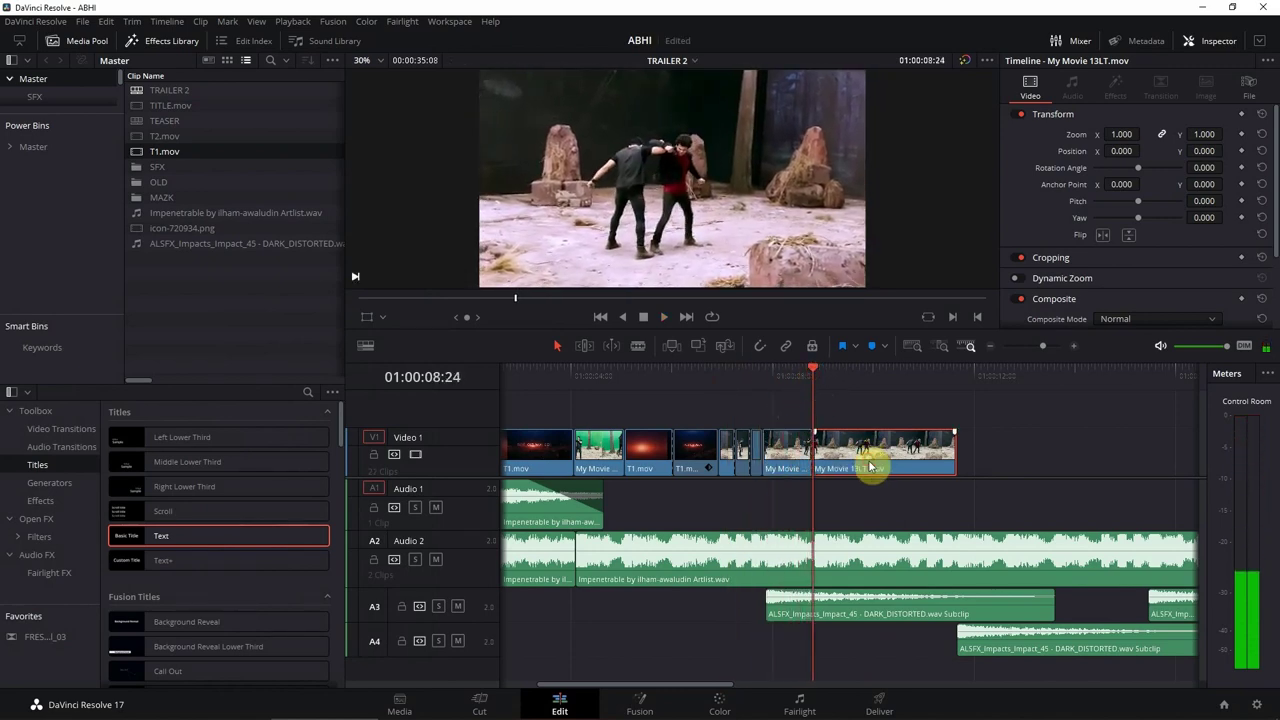
key("Delete")
left_click(710, 387)
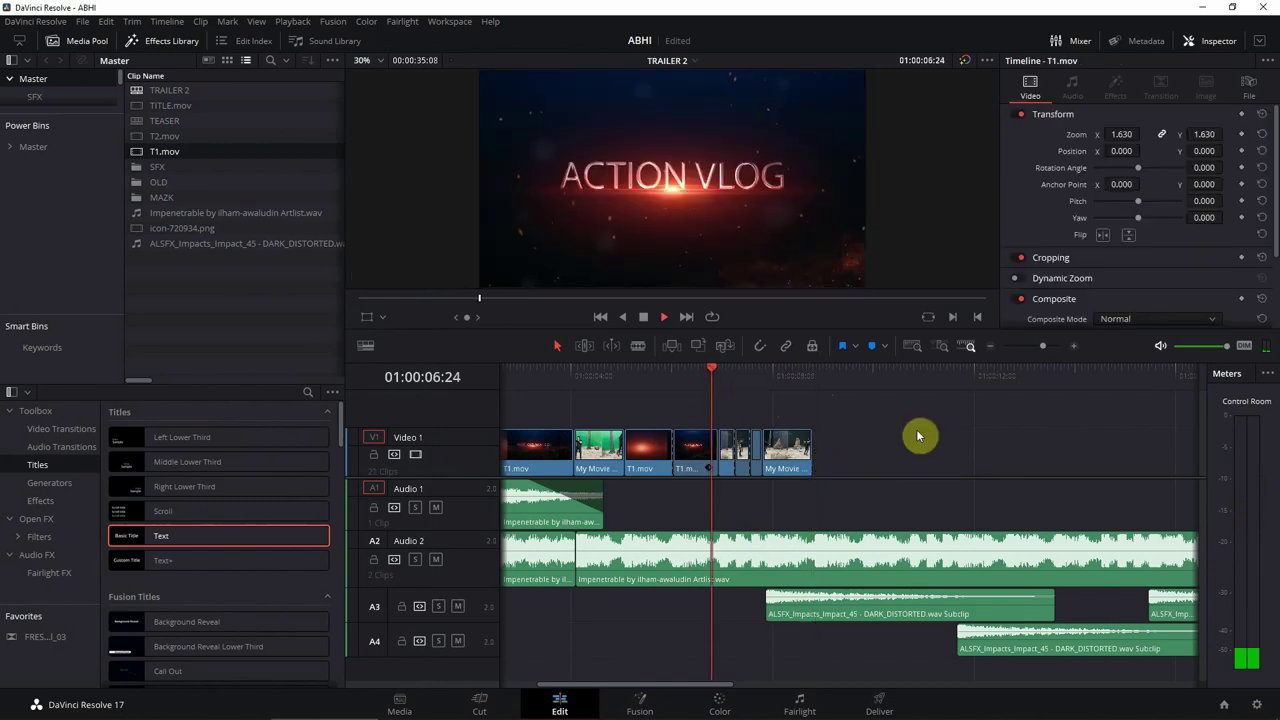
key("space")
key("space")
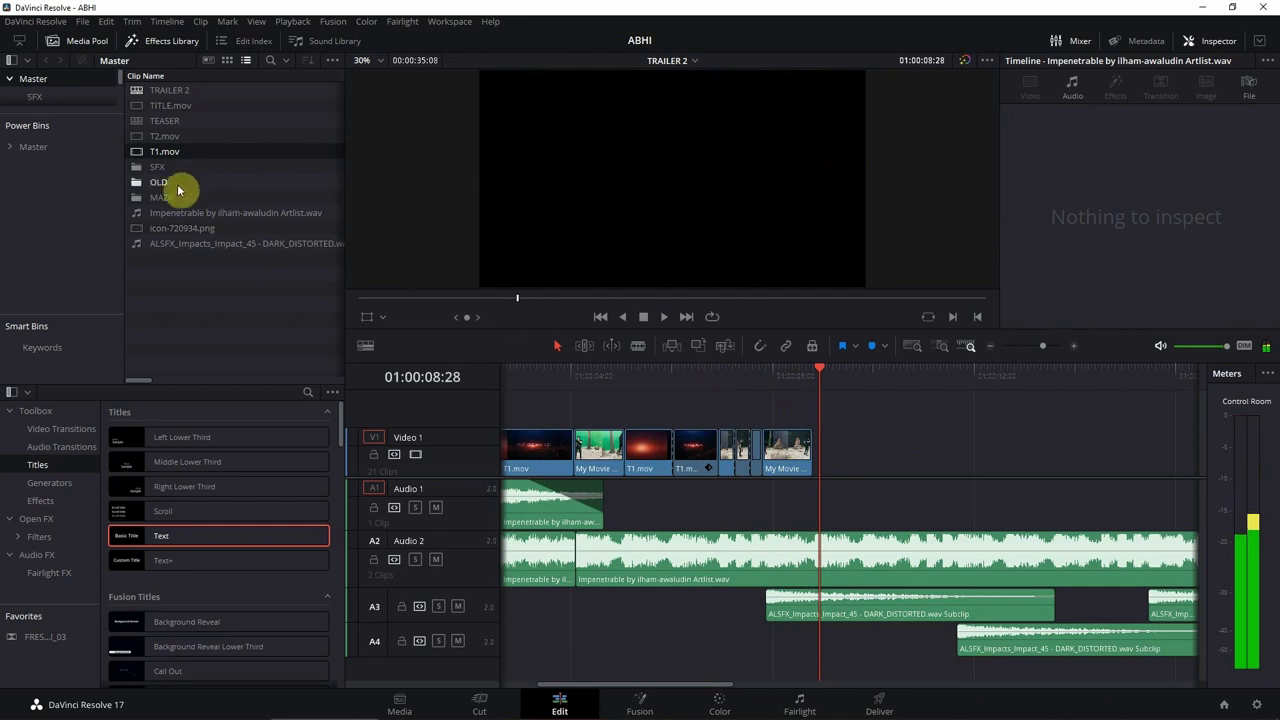
Mark a 00:00:01:12 range of the VEER title in T2.mov and add its video directly after the fight clip
double_click(137, 152)
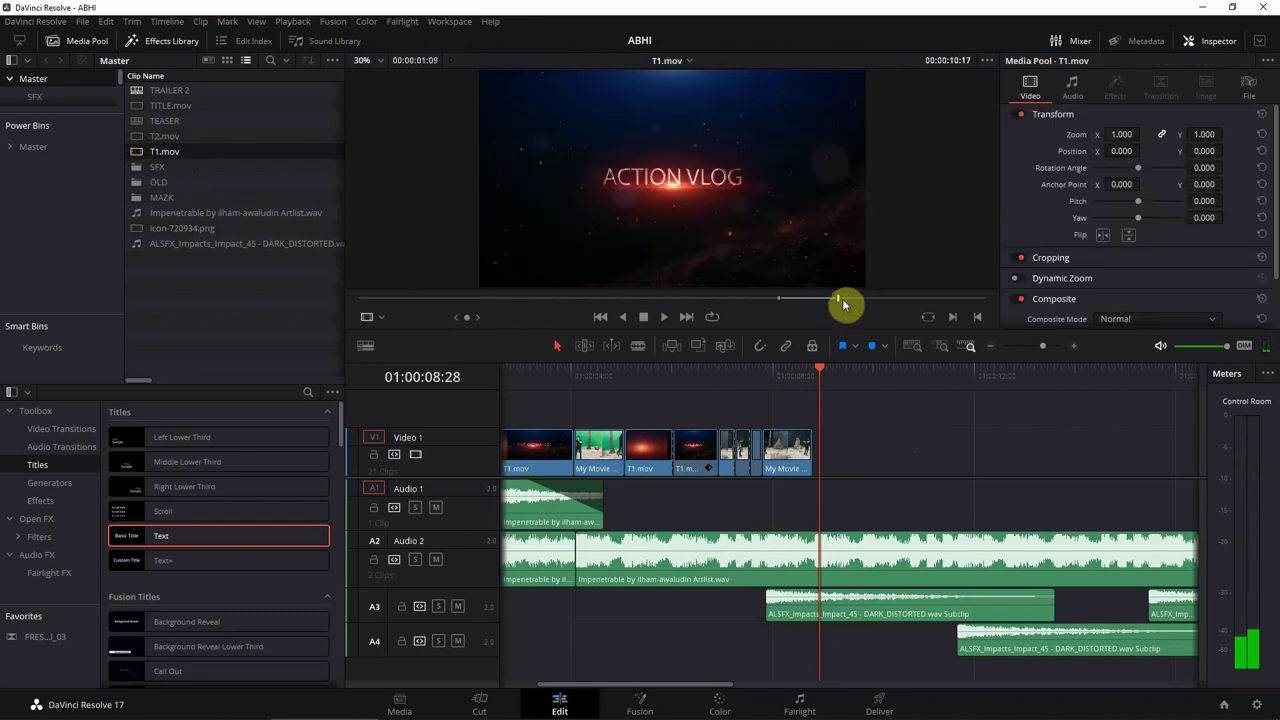
double_click(157, 135)
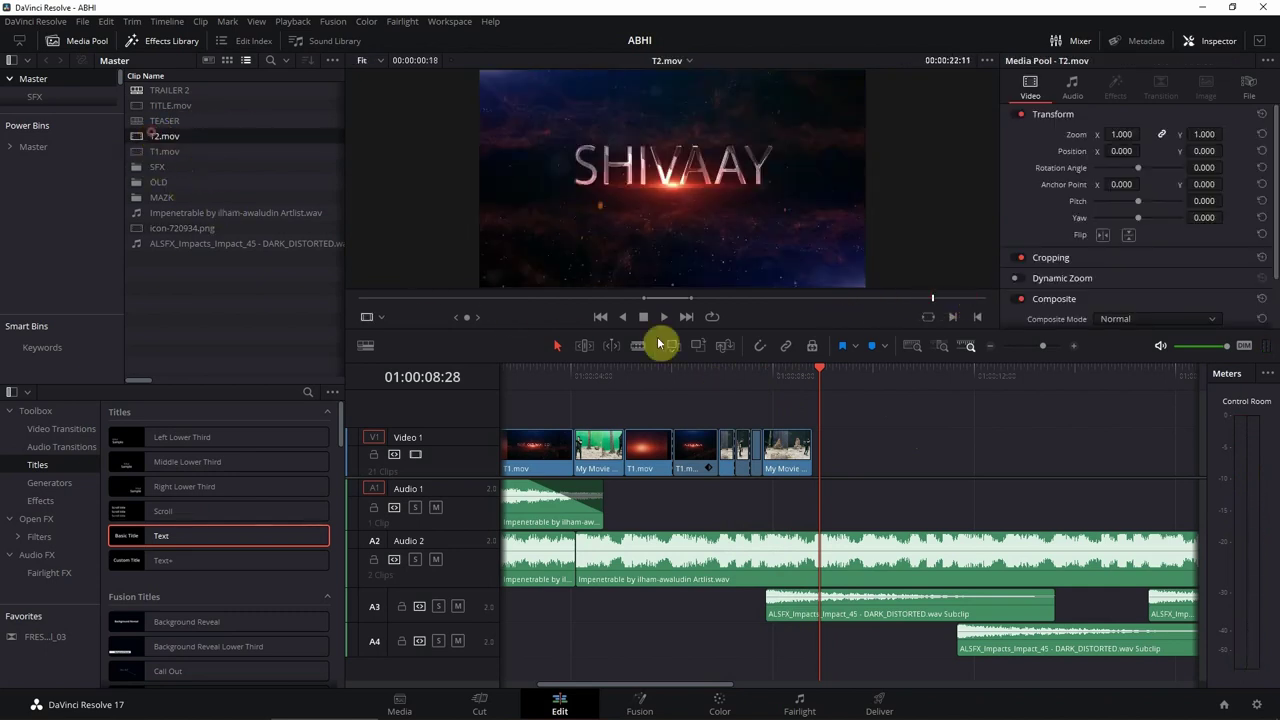
left_click(360, 300)
left_click_drag(360, 300, 457, 302)
mouse_move(644, 280)
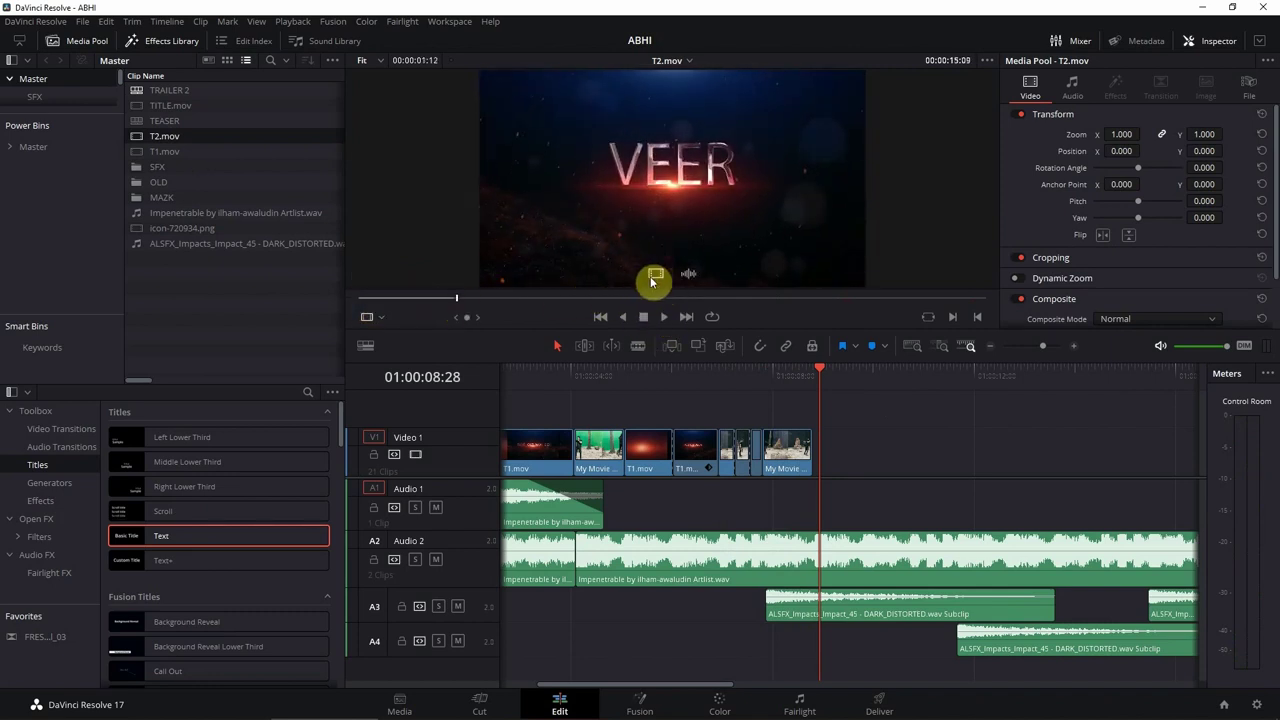
left_click_drag(661, 283, 816, 462)
Play to the beat at 01:00:09:24, extend the end of the VEER T2.mov clip, and split it at that beat
left_click(571, 374)
key("space")
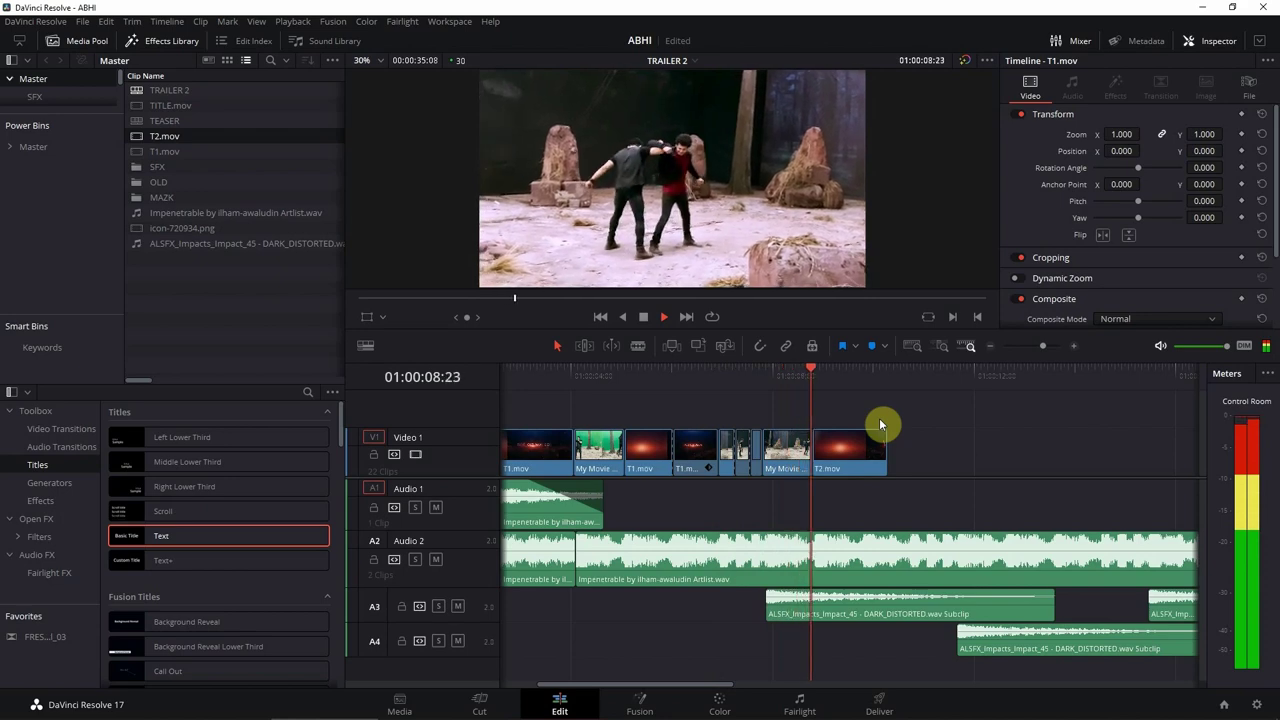
key("space")
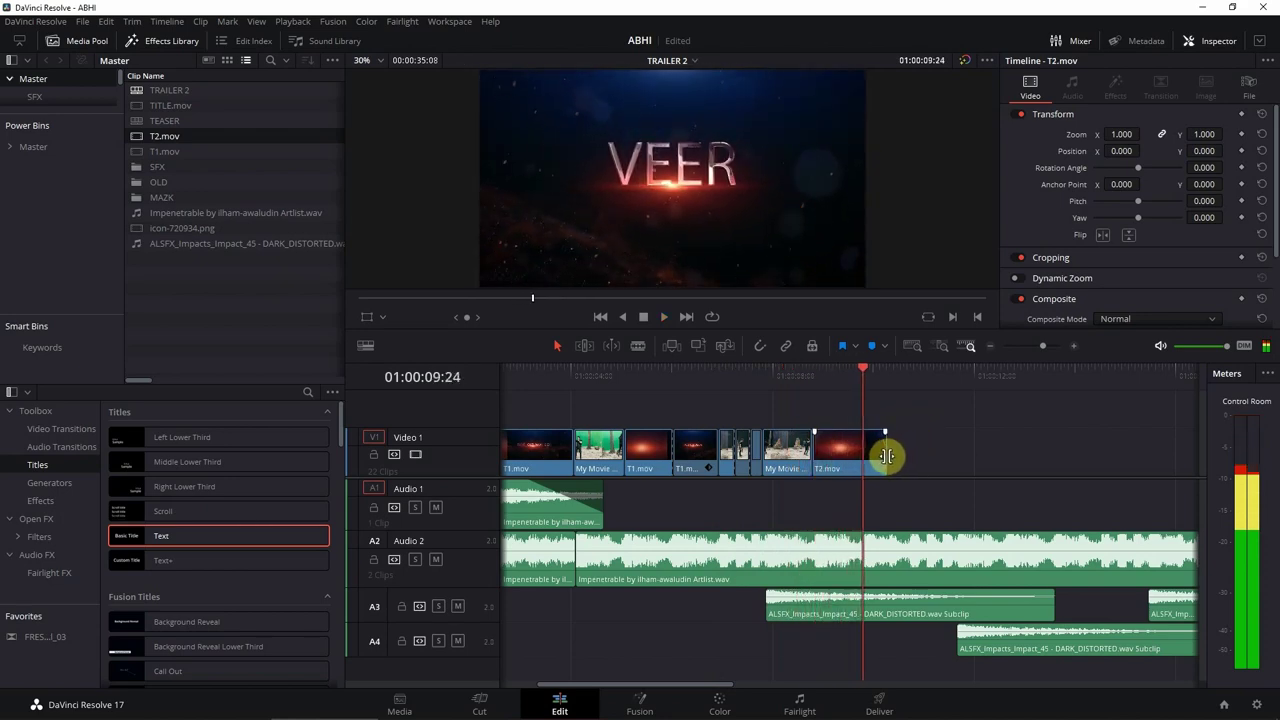
left_click_drag(887, 456, 1000, 400)
key("ctrl+b")
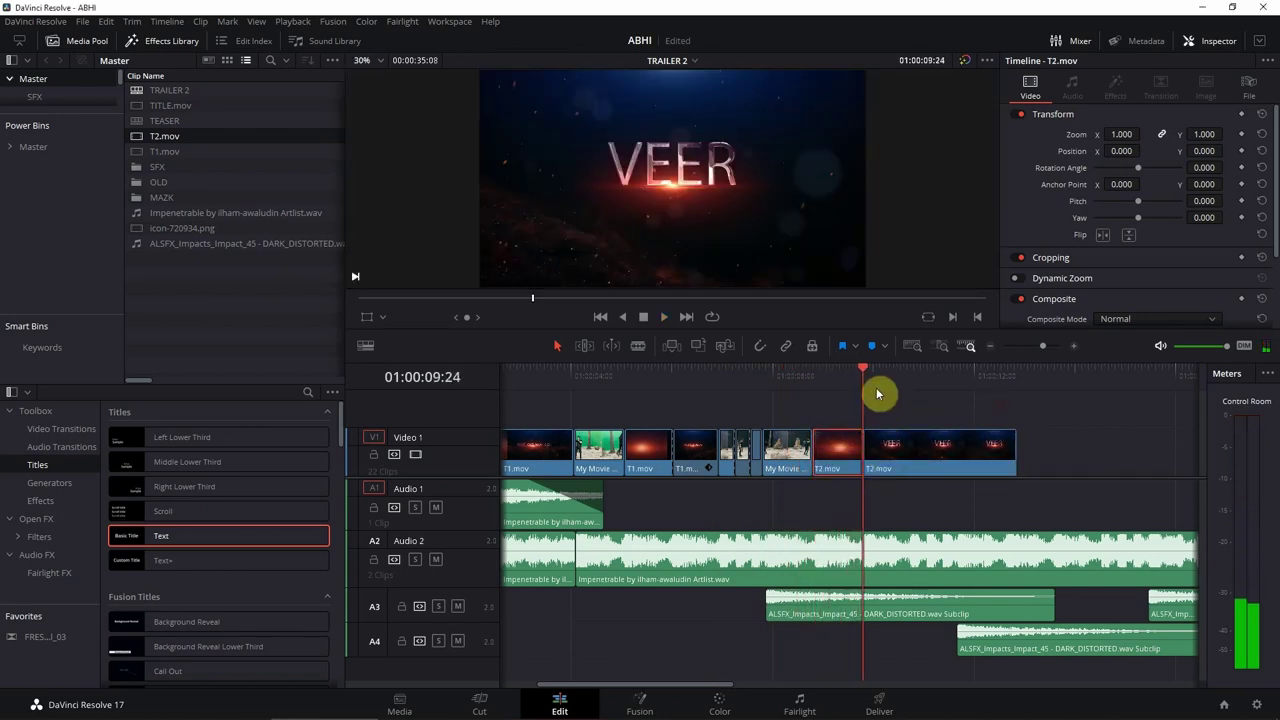
Set the second VEER T2.mov segment's zoom to 1.690 and its Y position to -100
left_click(885, 458)
mouse_move(1121, 134)
left_mouse_down()
mouse_move(1166, 131)
mouse_move(1123, 133)
left_mouse_up()
left_click_drag(1203, 151, 1138, 158)
Play to the beat at 01:00:10:22, split the enlarged VEER segment there, and delete the part after it
left_click(745, 378)
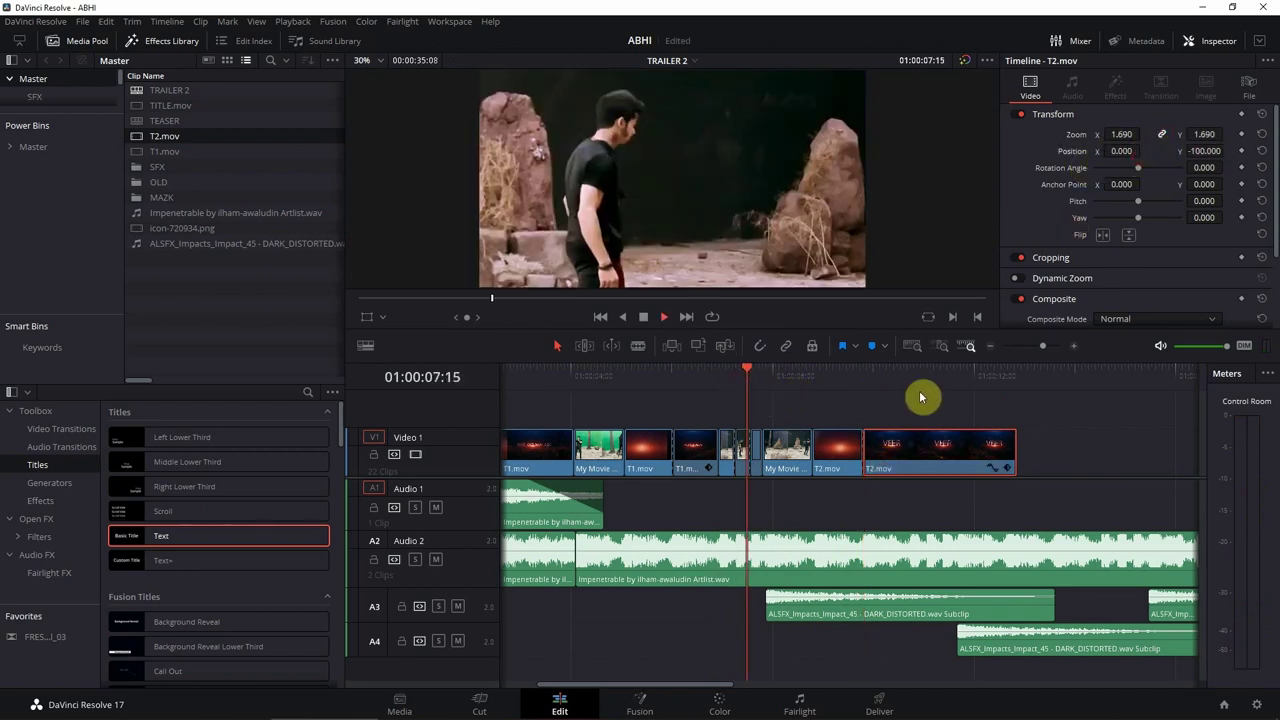
key("space")
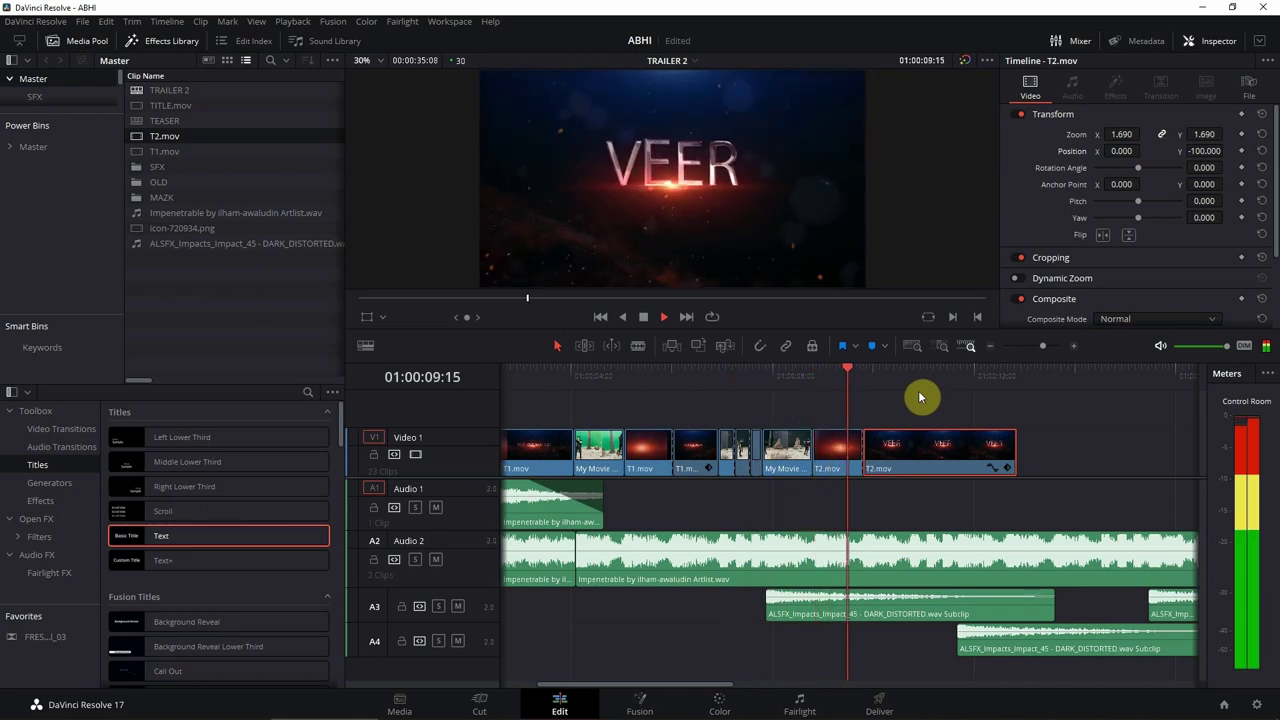
key("space")
left_click_drag(952, 404, 923, 468)
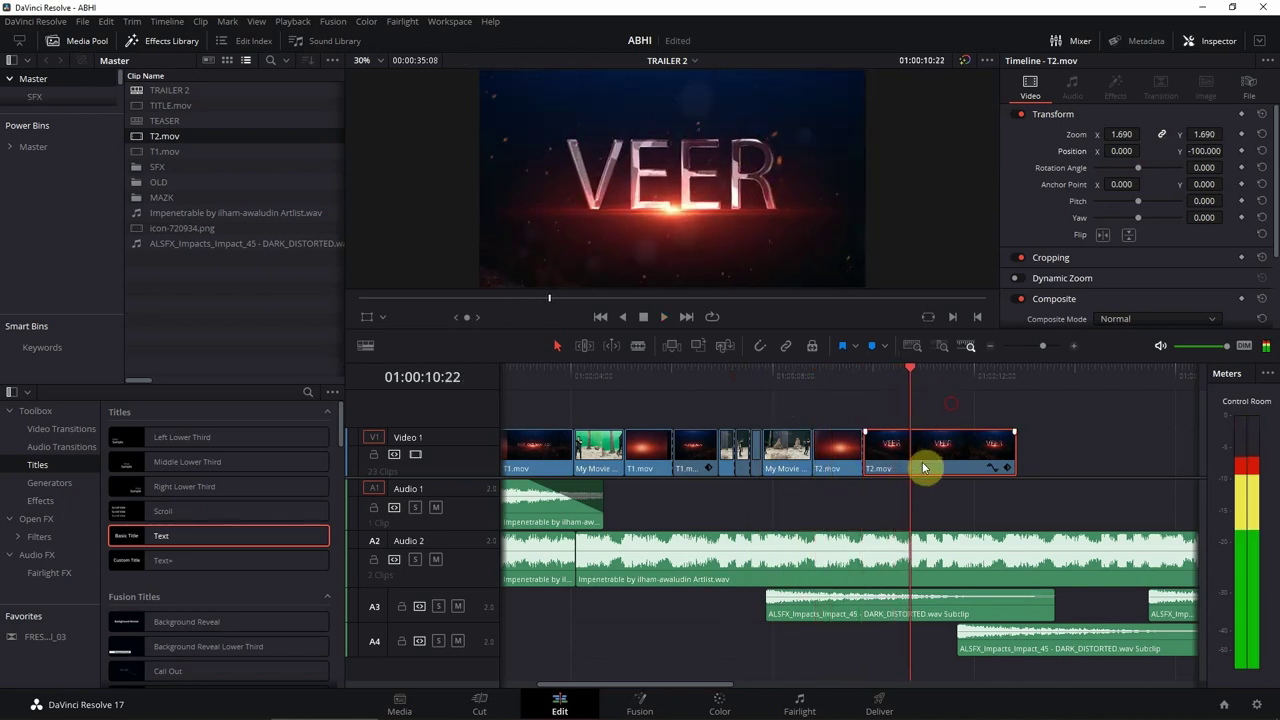
key("Delete")
Trim another spare My Movie 13LT.mov clip, reset its transform, and place it directly after the enlarged VEER segment
scroll(1020, 414, "down", 3)
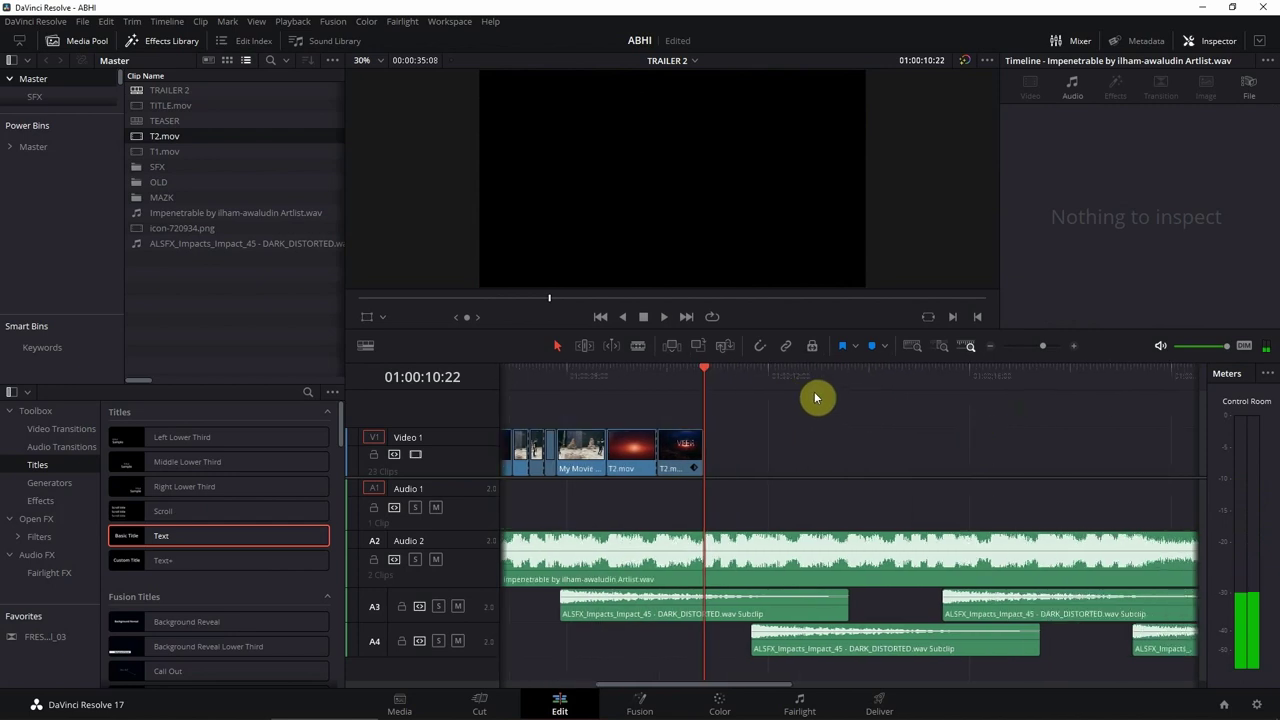
left_click_drag(936, 409, 818, 408)
left_click(1061, 375)
left_click_drag(1071, 423, 1022, 459)
key("Delete")
left_click_drag(1108, 380, 1118, 378)
left_click_drag(1112, 450, 964, 449)
left_click(1261, 115)
left_click_drag(861, 461, 725, 464)
key("n")
Play the music from the VEER title and split the newly placed My Movie 13LT.mov clip into short segments on the beats
left_click(606, 375)
key("space")
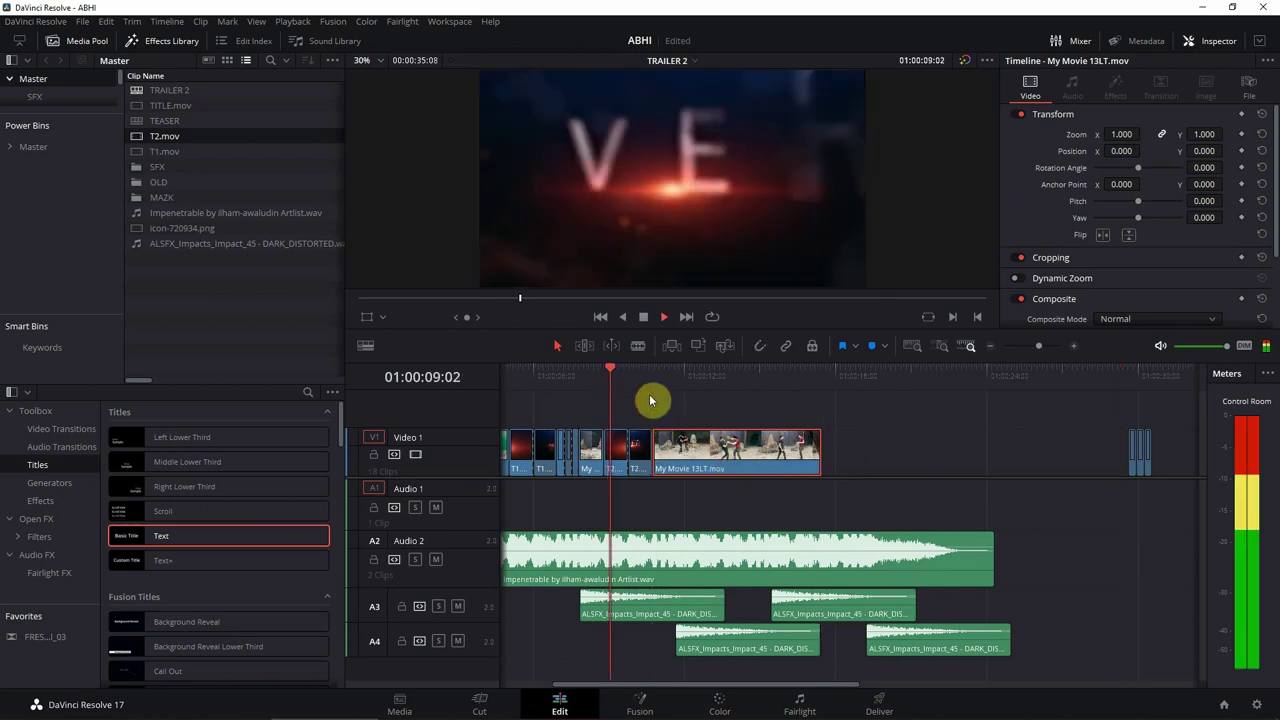
key("space")
key("ctrl+=")
left_click_drag(776, 383, 840, 388)
key("ctrl+b")
left_click(918, 452)
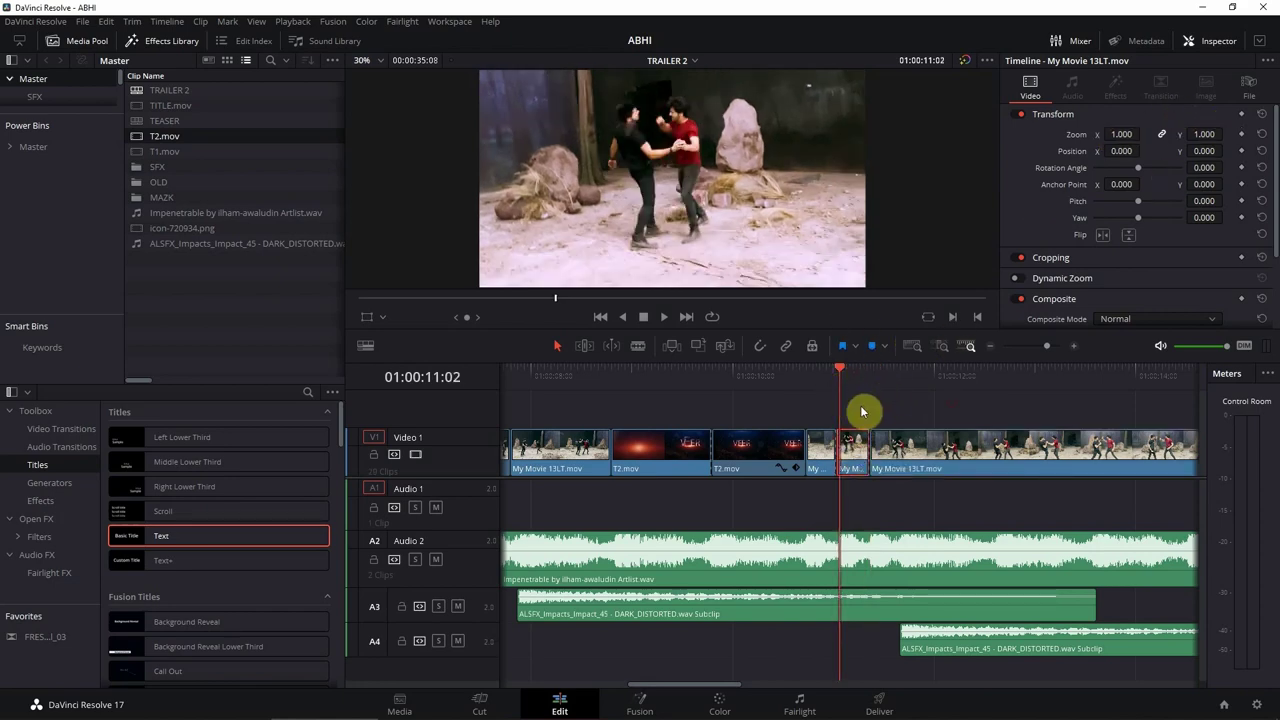
Set the second short My Movie 13LT.mov segment's zoom to 1.840 and its position to X 65, Y -270
mouse_move(819, 377)
left_mouse_down()
mouse_move(808, 383)
mouse_move(871, 385)
mouse_move(833, 390)
left_mouse_up()
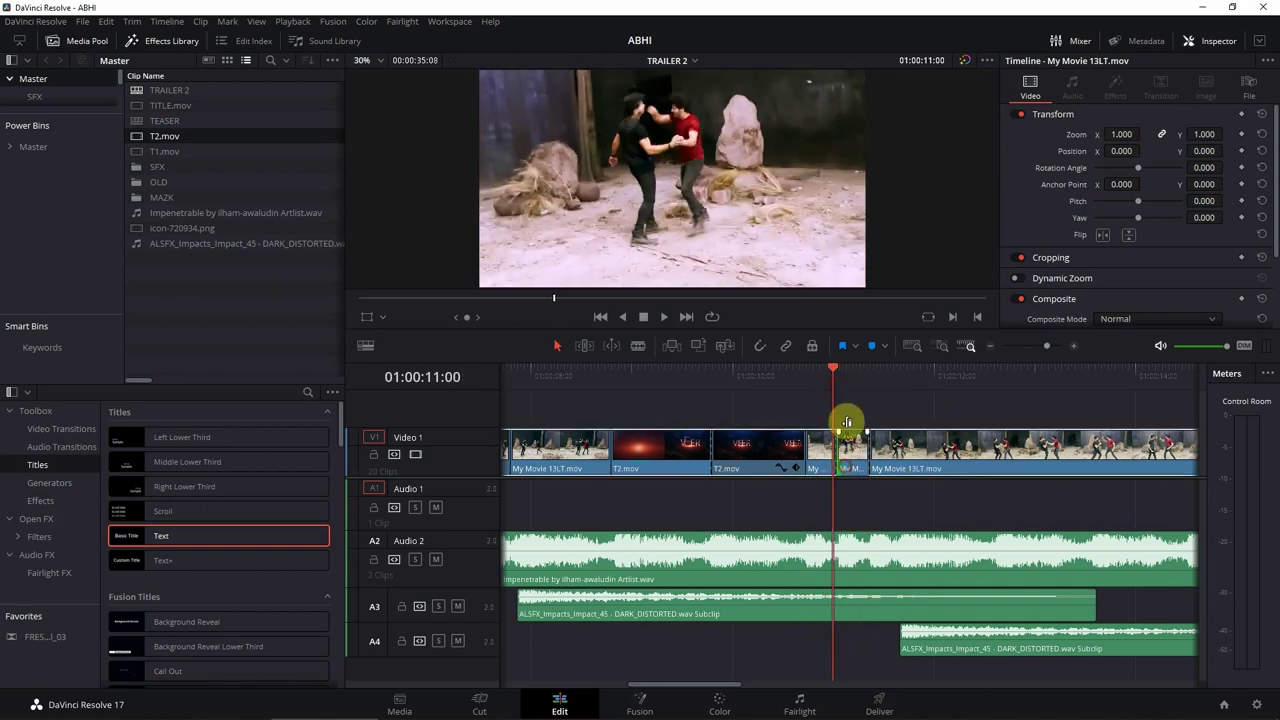
left_click(860, 454)
left_click(851, 388)
left_click_drag(1120, 134, 1024, 166)
Play the music to the beat at 01:00:11:20 and split the remaining My Movie 13LT.mov clip there
left_click(808, 378)
key("space")
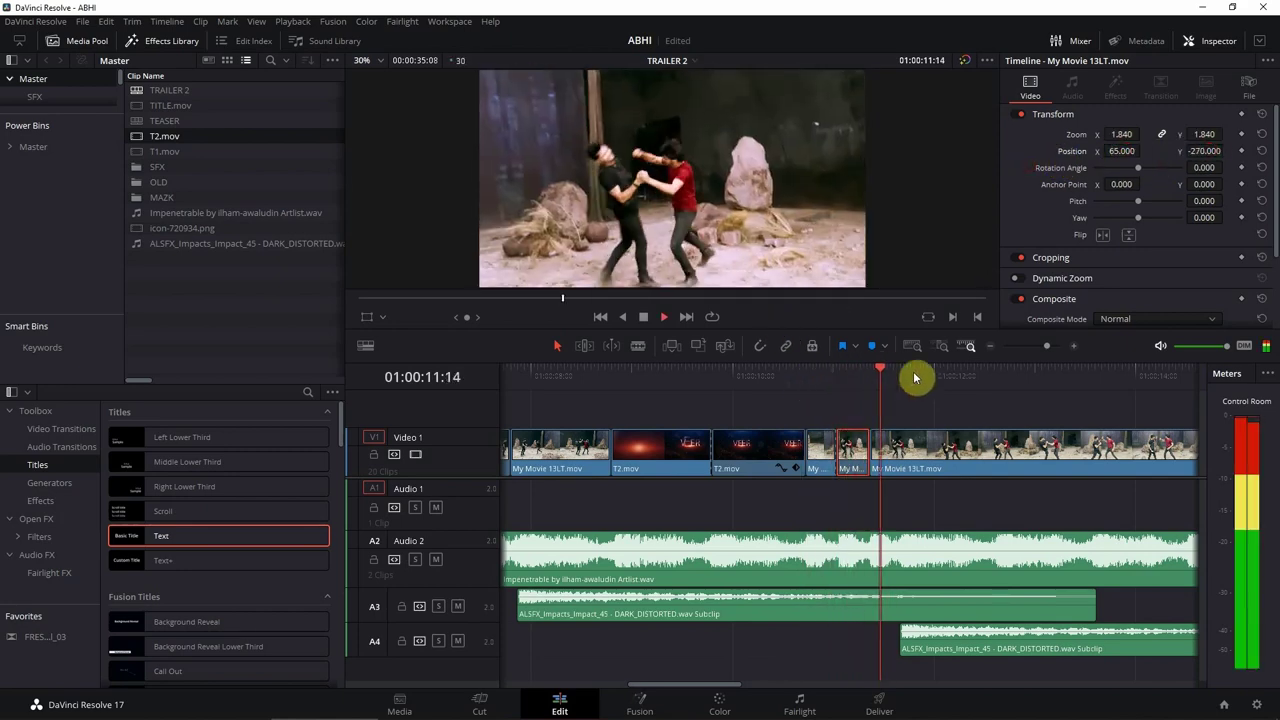
key("space")
left_click_drag(908, 376, 903, 374)
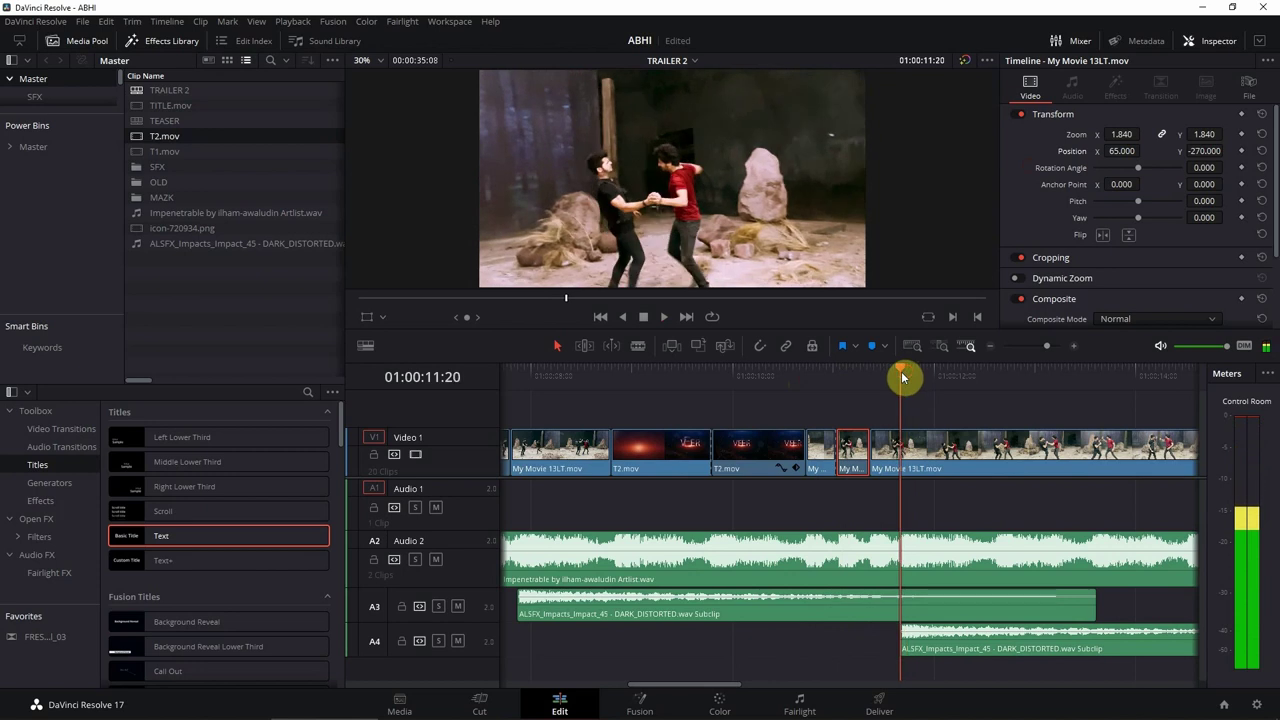
left_click(912, 470)
key("ctrl+backslash")
Set the part after the split to zoom 2.020 and position X 356, Y 76, preview it, and delete that part
left_click_drag(1112, 134, 1244, 157)
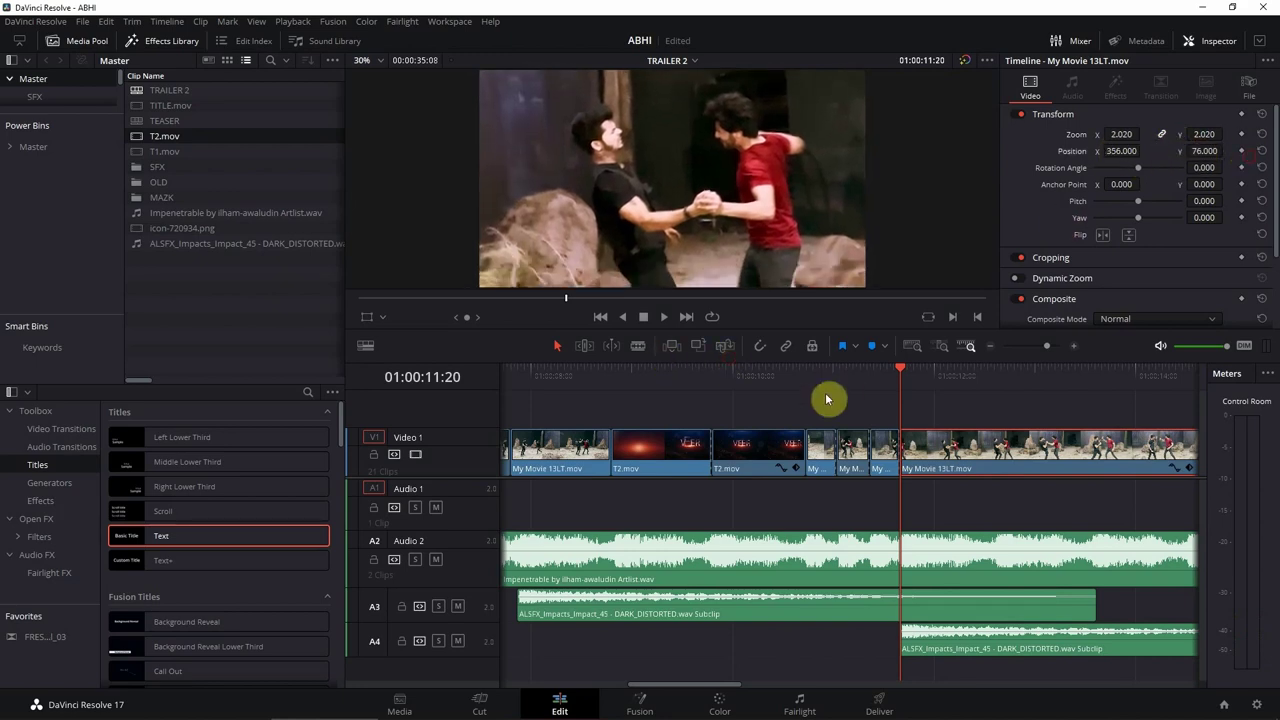
left_click(777, 376)
key("space")
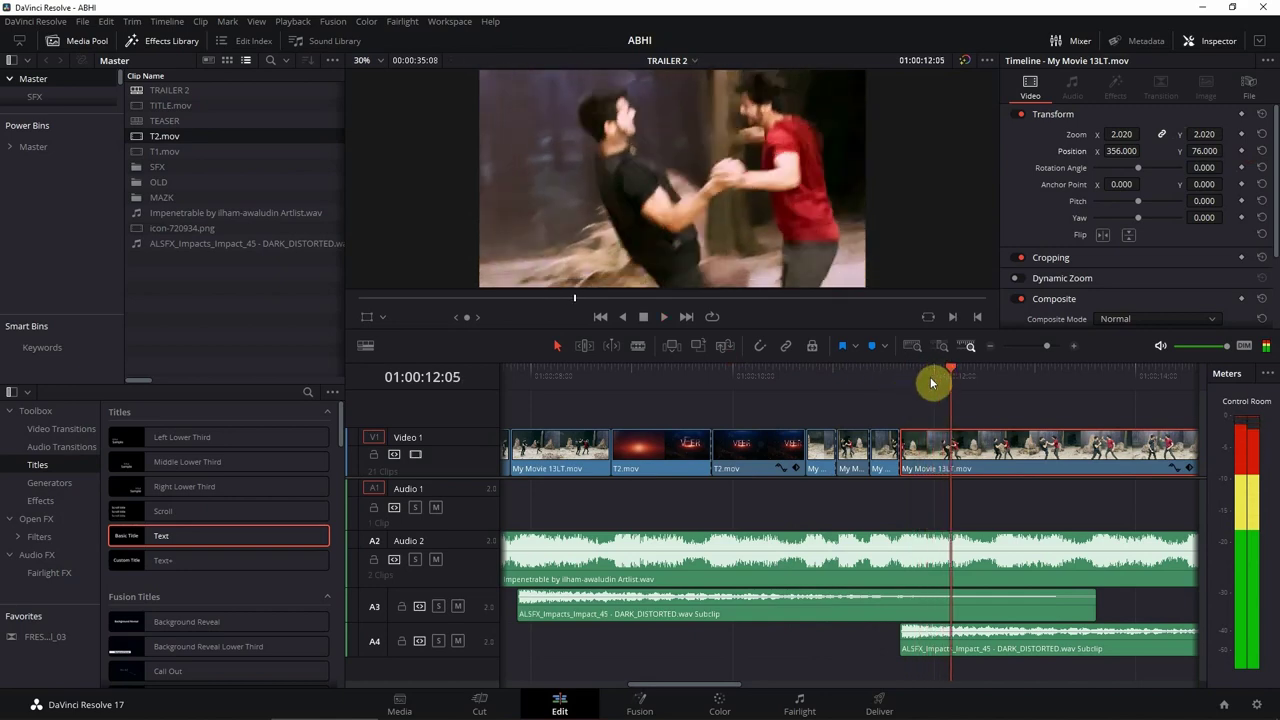
left_click(906, 378)
key("Delete")
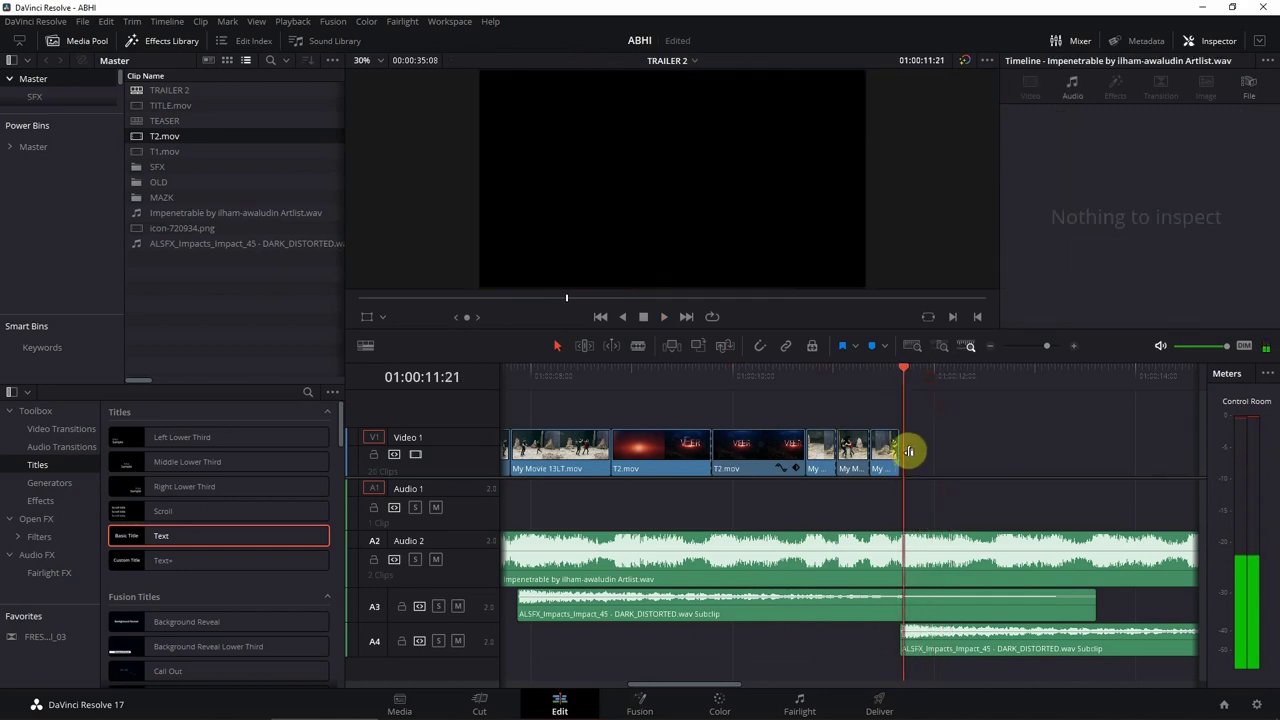
Mark the SHIVAAY title range in the T2.mov source and place it directly after the short My Movie 13LT.mov segments
scroll(909, 452, "down", 2)
left_click_drag(752, 378, 767, 377)
left_click(749, 450)
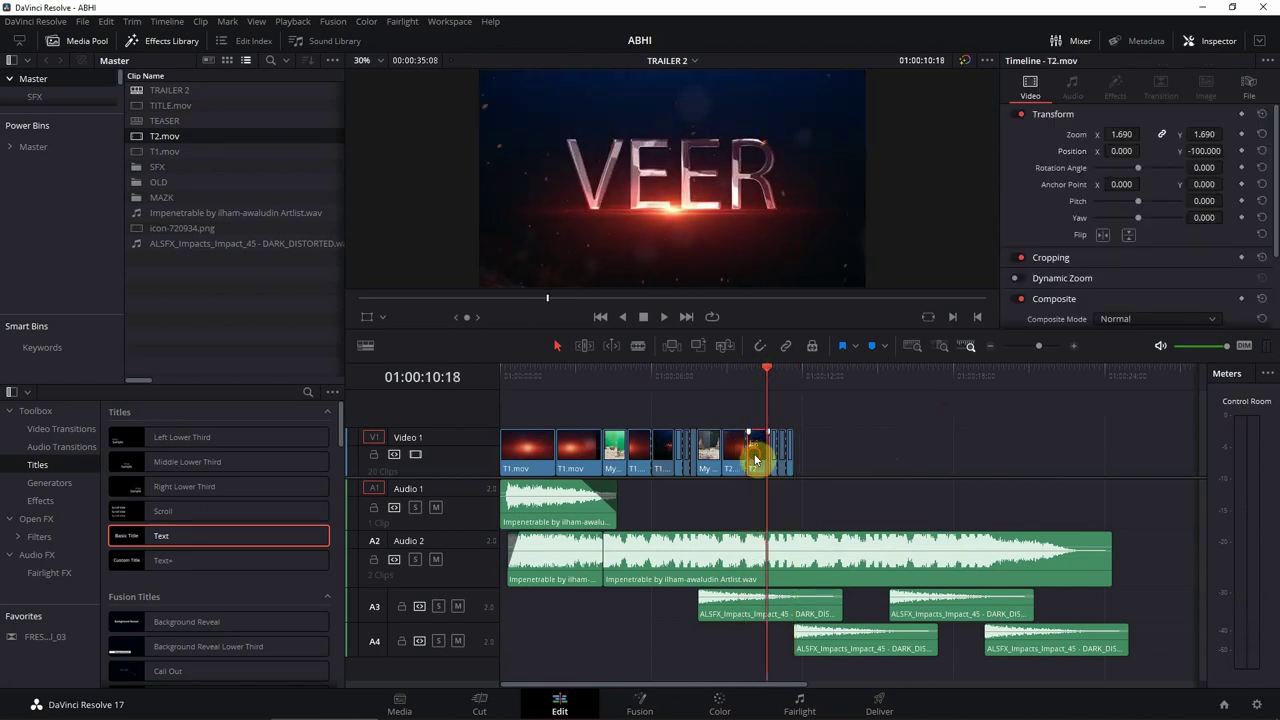
double_click(755, 459)
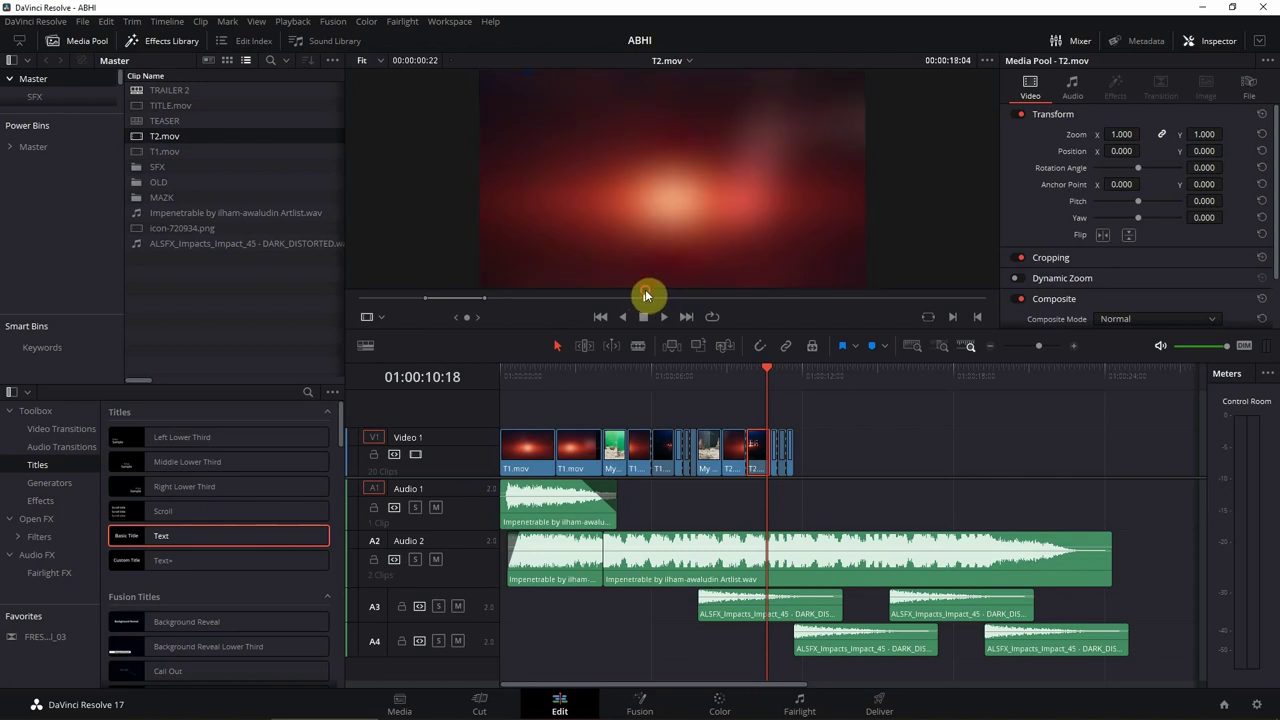
key("o")
left_click_drag(665, 278, 808, 423)
left_click_drag(952, 459, 1013, 451)
Split the SHIVAAY clip on the beat at 01:00:12:19 and set its second segment's zoom to 1.510 and Y position to -58
left_click(788, 382)
left_click(730, 386)
key("space")
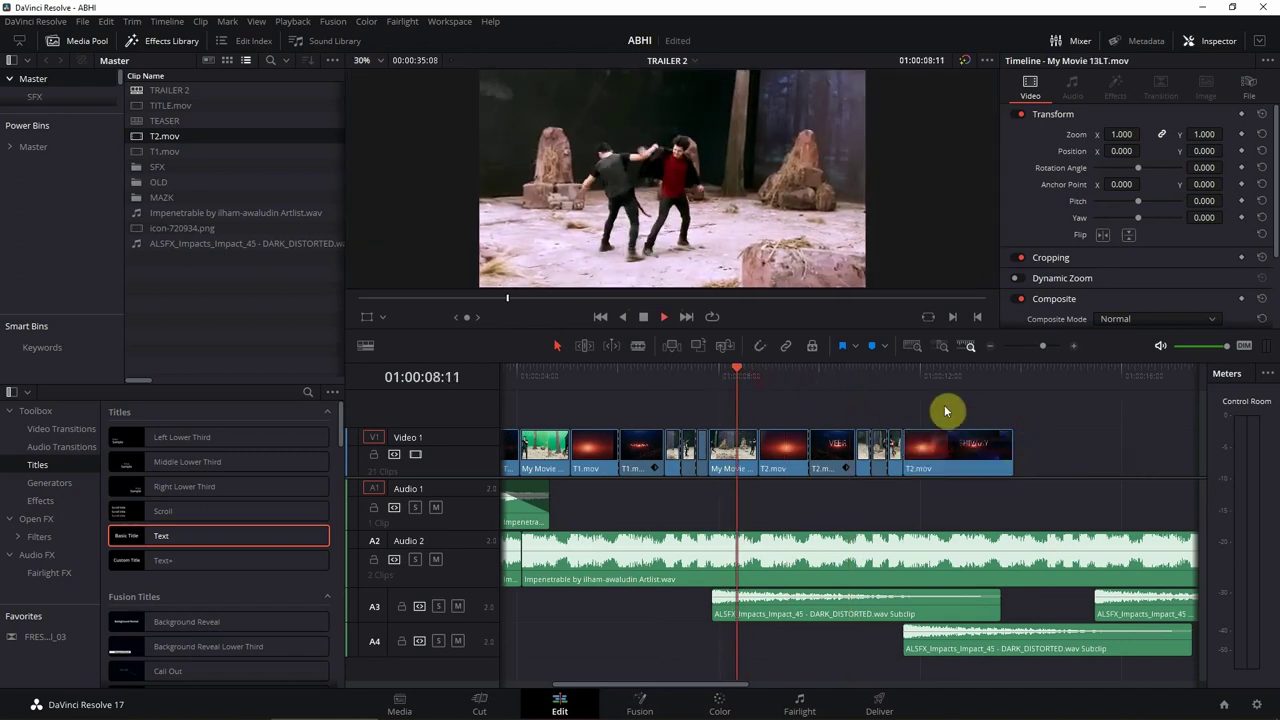
left_click_drag(946, 411, 848, 400)
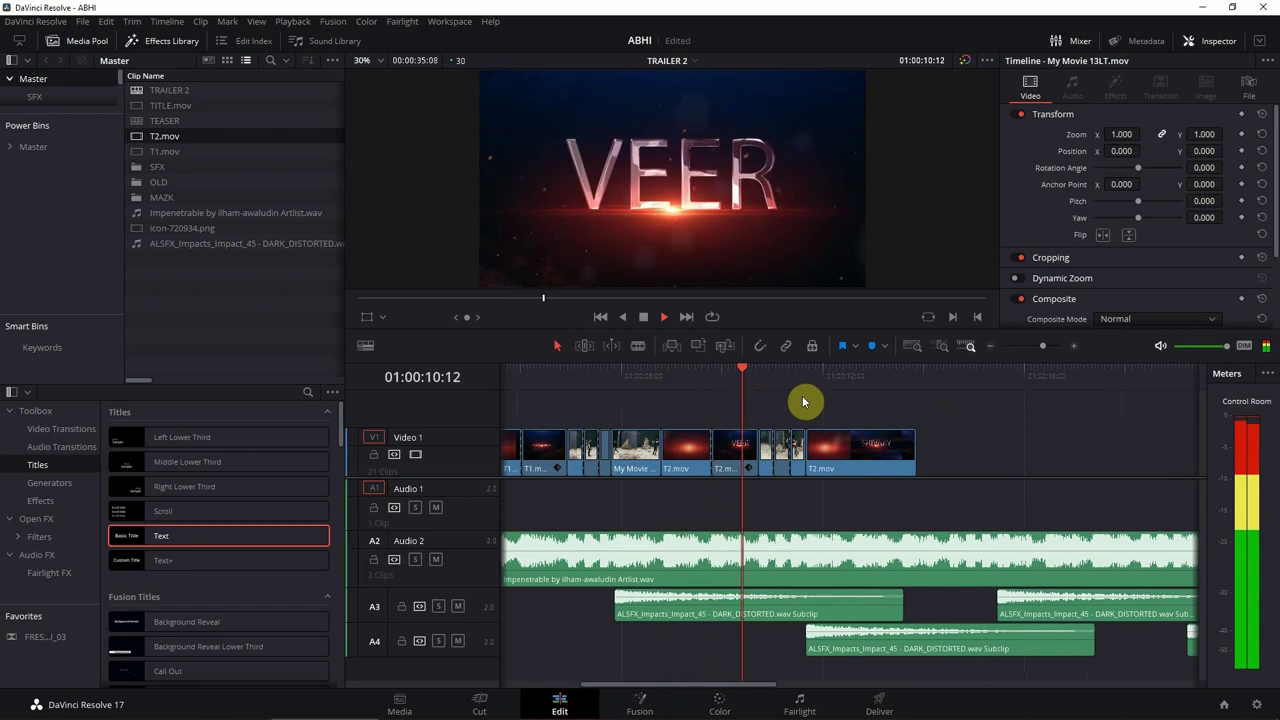
key("space")
left_click(875, 467)
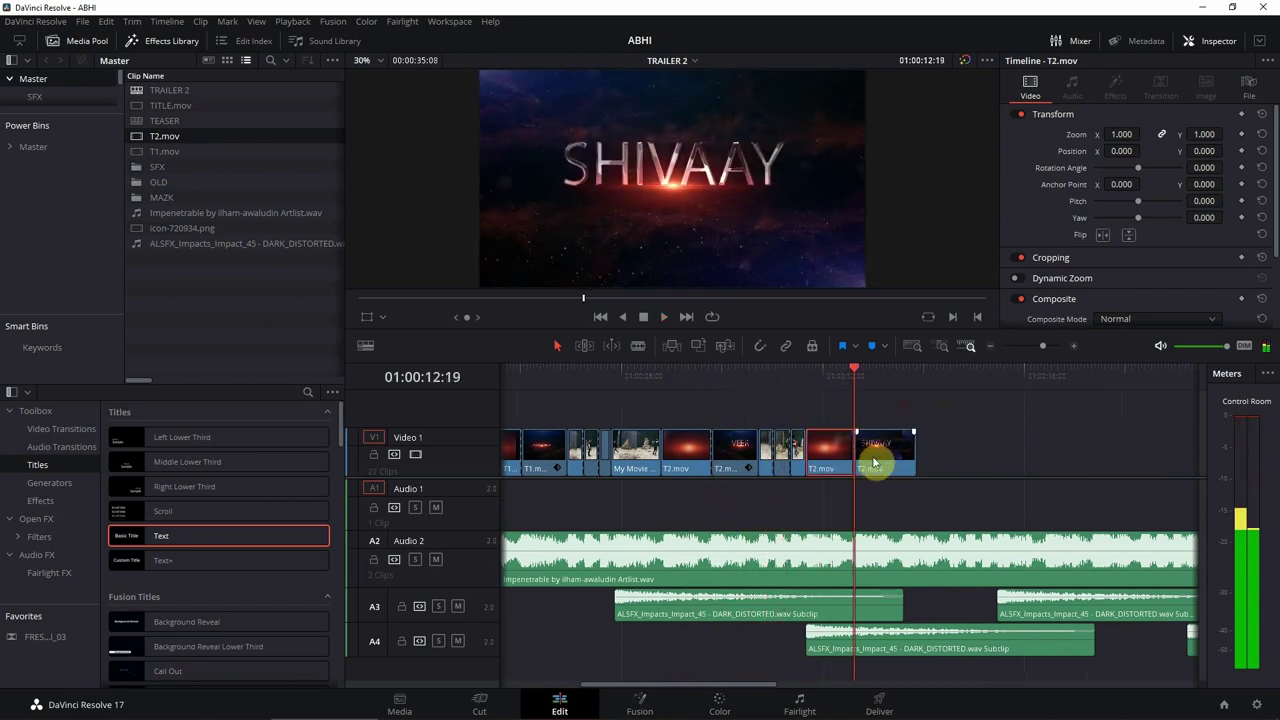
left_click_drag(1163, 134, 1165, 170)
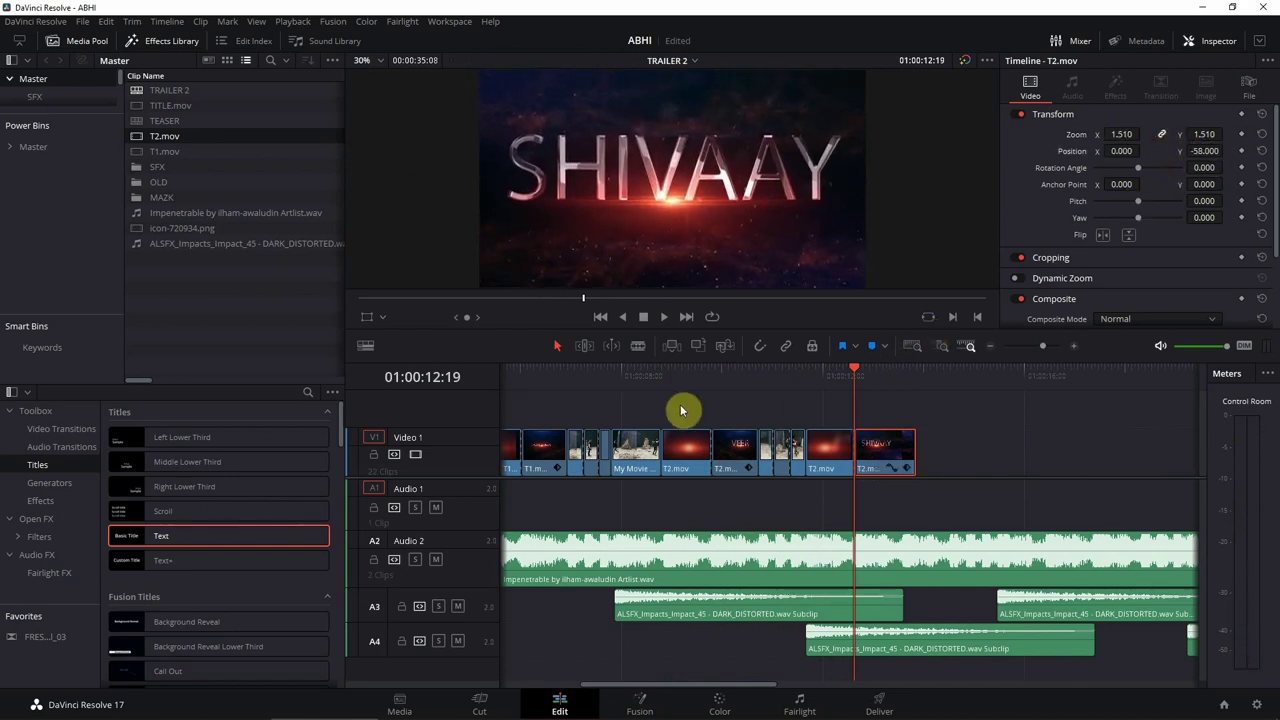
Play the music to the beat at 01:00:13:17 and trim the end of the enlarged SHIVAAY segment to it
left_click(728, 378)
key("space")
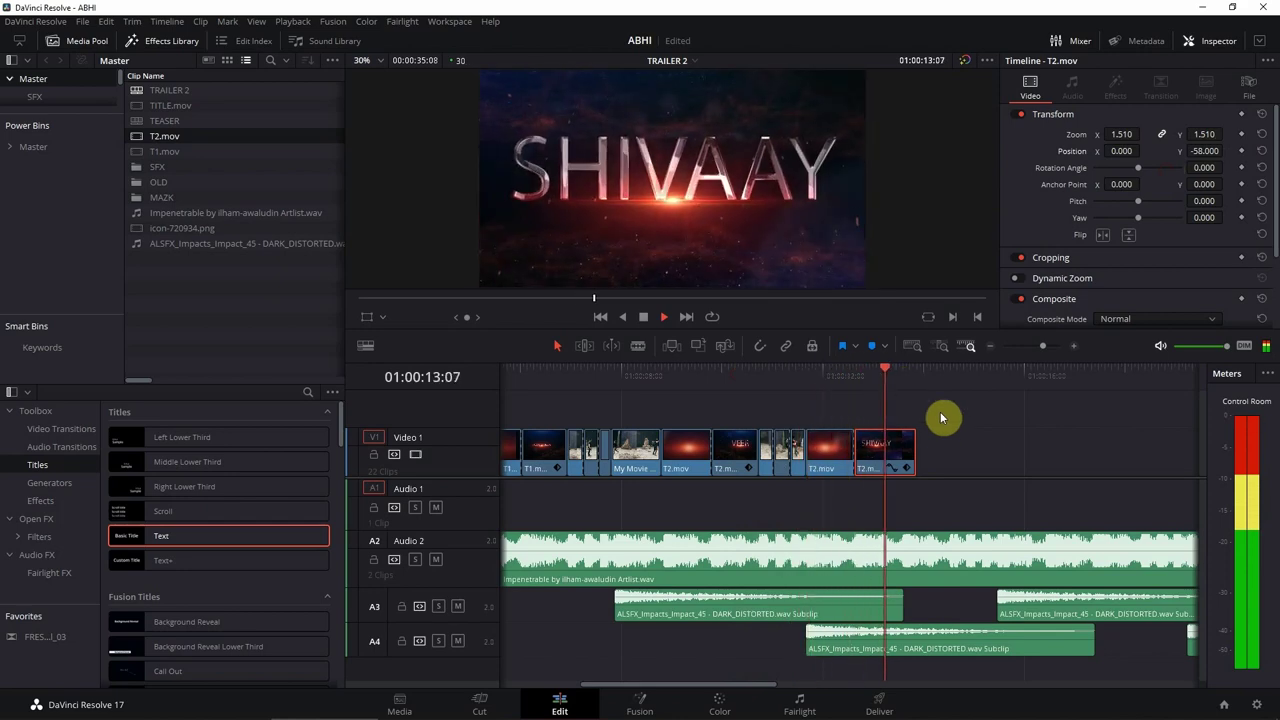
key("space")
left_click(905, 548)
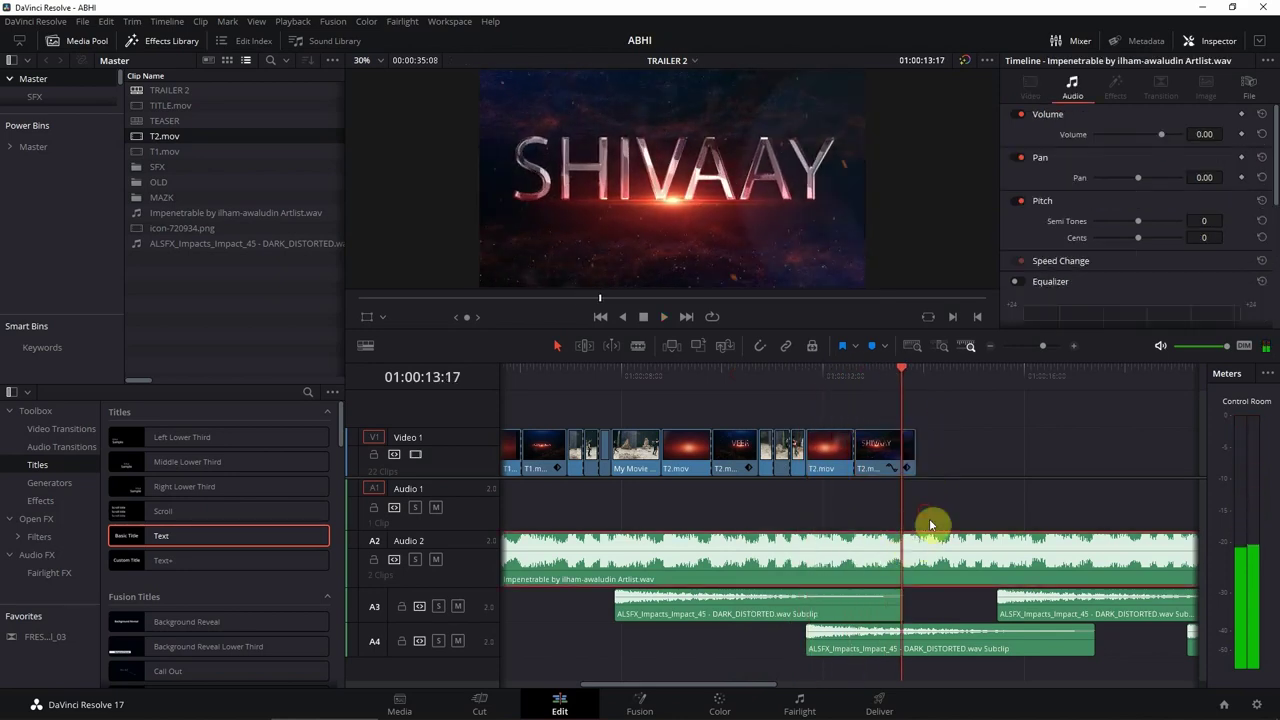
left_click(940, 483)
left_click(895, 380)
key("space")
key("space")
left_click(898, 381)
left_click(914, 449)
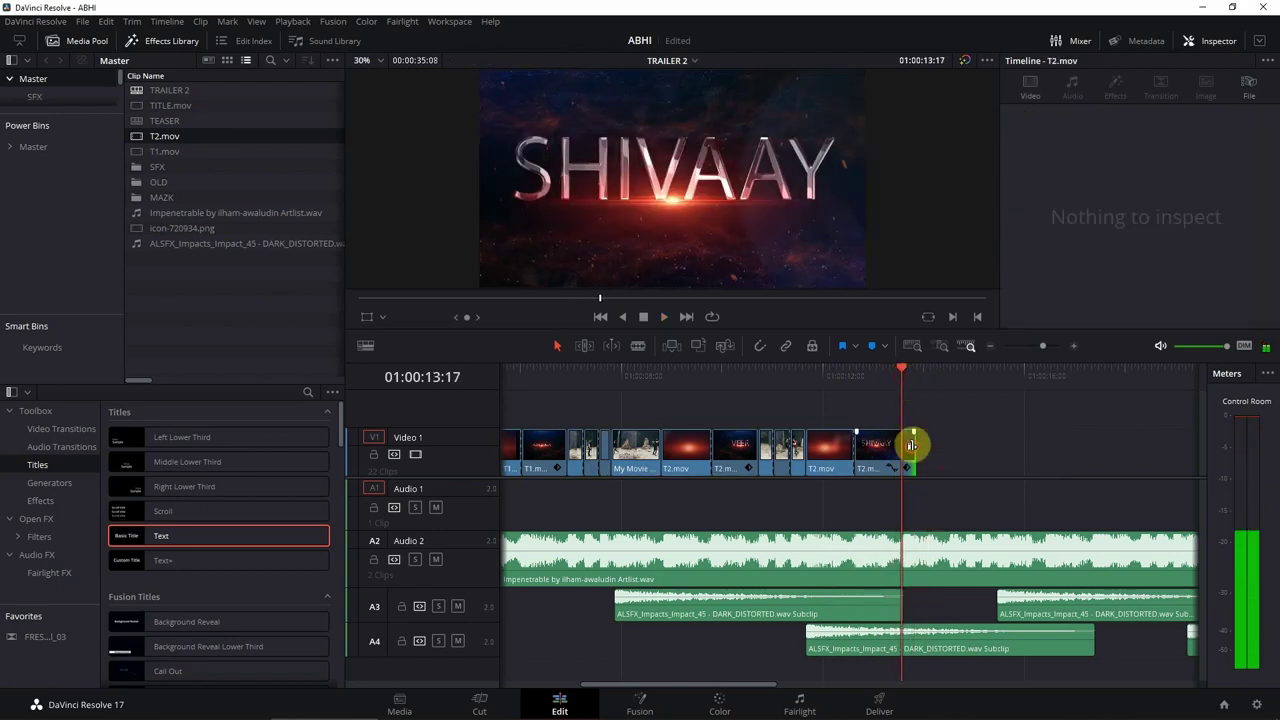
key("e")
Move a spare My Movie 13LT.mov clip from beyond the end of the music back toward the edited sequence
key("shift+z")
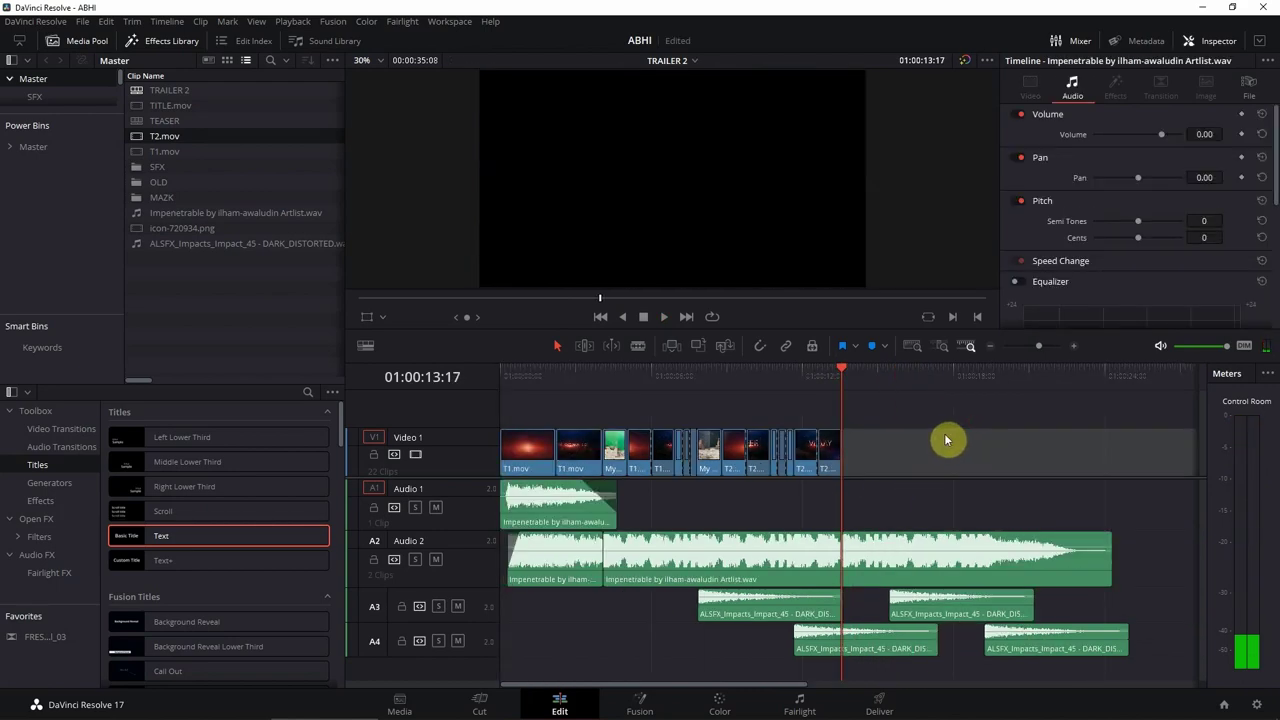
scroll(906, 425, "up", 2)
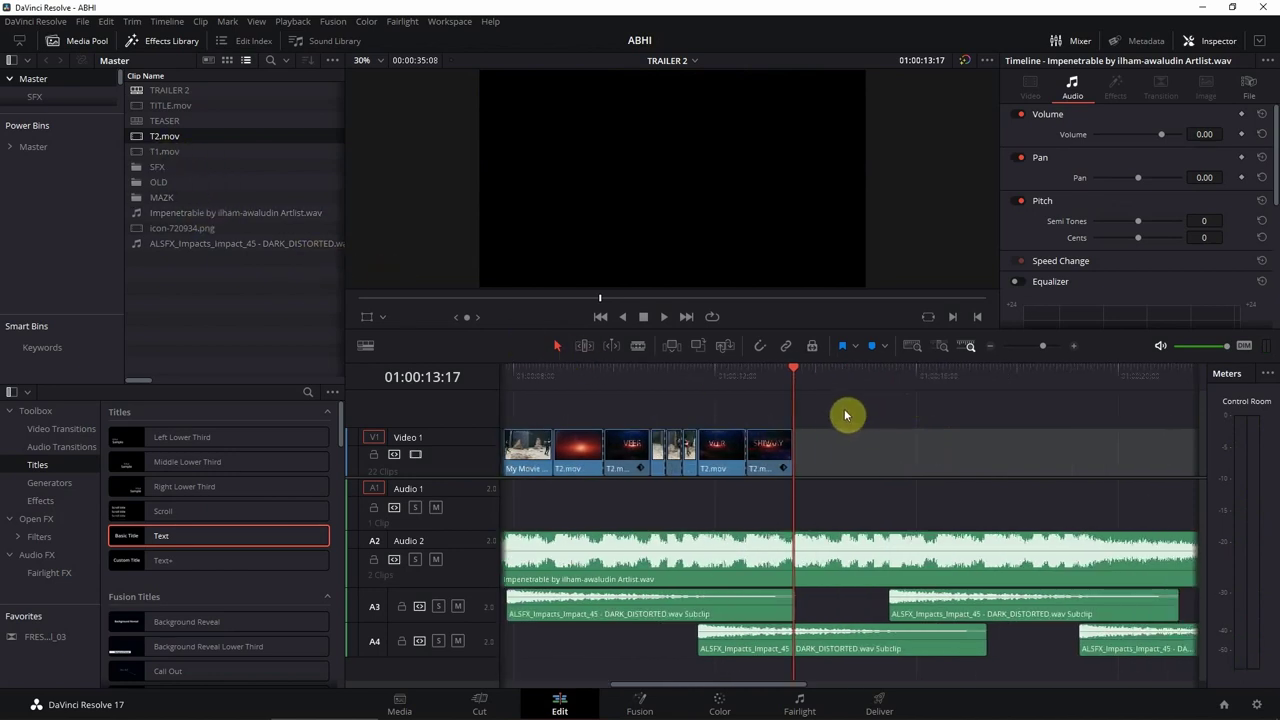
scroll(846, 415, "down", 2)
left_click(880, 383)
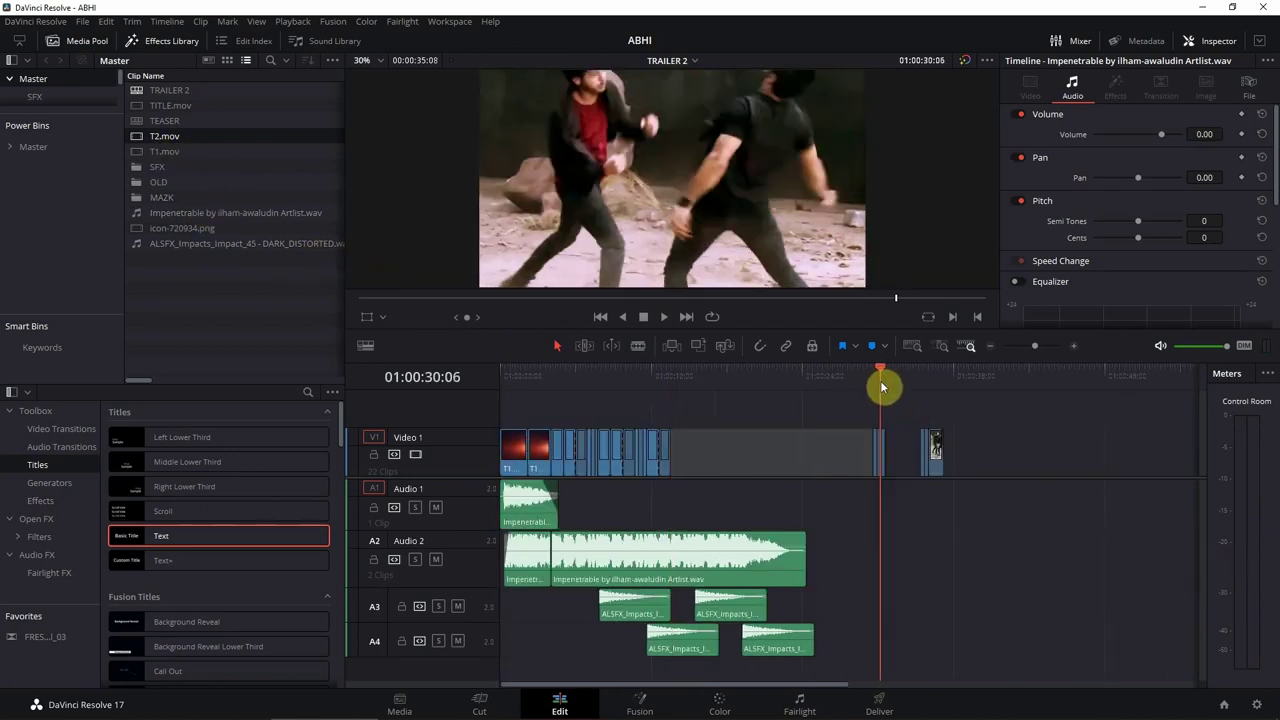
left_click(915, 433)
scroll(900, 433, "up", 3)
left_click_drag(817, 454, 635, 454)
left_click_drag(688, 437, 960, 425)
left_click_drag(983, 408, 1003, 446)
left_click_drag(909, 456, 625, 459)
left_click_drag(670, 417, 1092, 383)
left_click_drag(1050, 458, 977, 405)
scroll(714, 443, "down", 3)
left_click_drag(926, 446, 616, 450)
left_click_drag(648, 432, 866, 403)
Place the spare My Movie 13LT.mov clip directly after the enlarged SHIVAAY segment at 01:00:13:17
left_click(805, 381)
left_click_drag(791, 384, 760, 384)
key("ctrl+=")
left_click_drag(1028, 456, 860, 466)
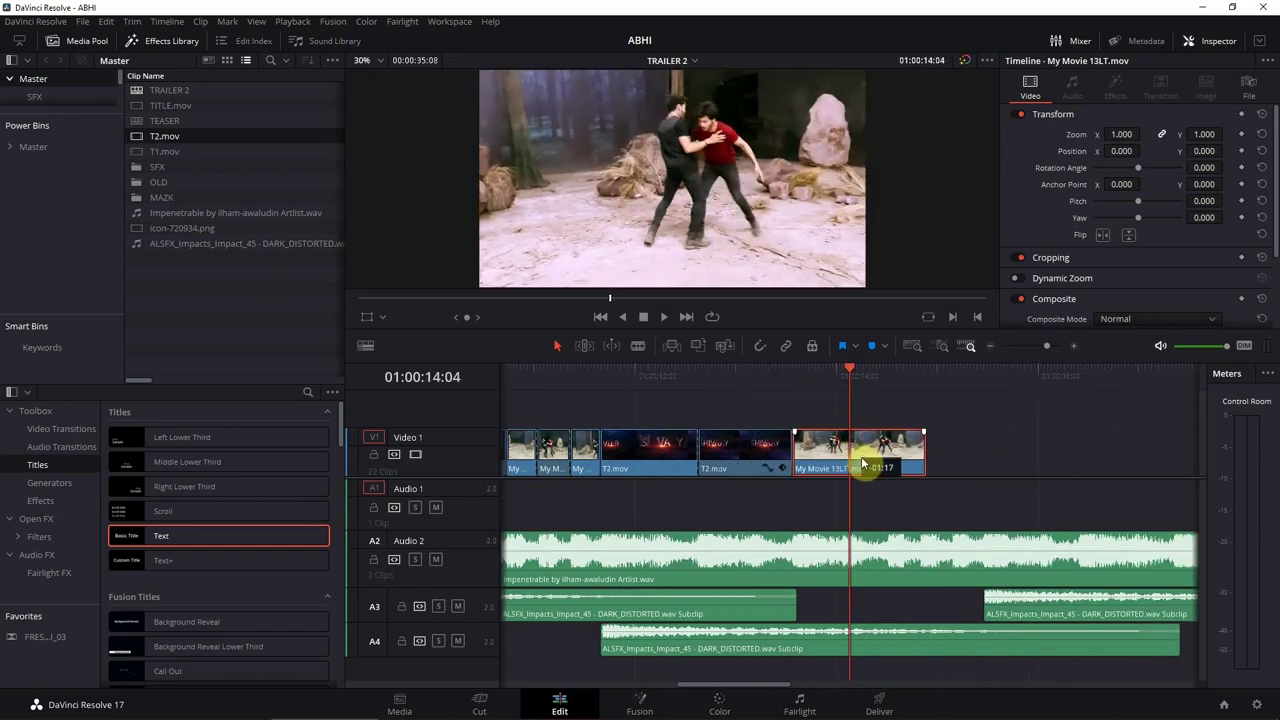
left_click(808, 374)
scroll(809, 403, "right", 3)
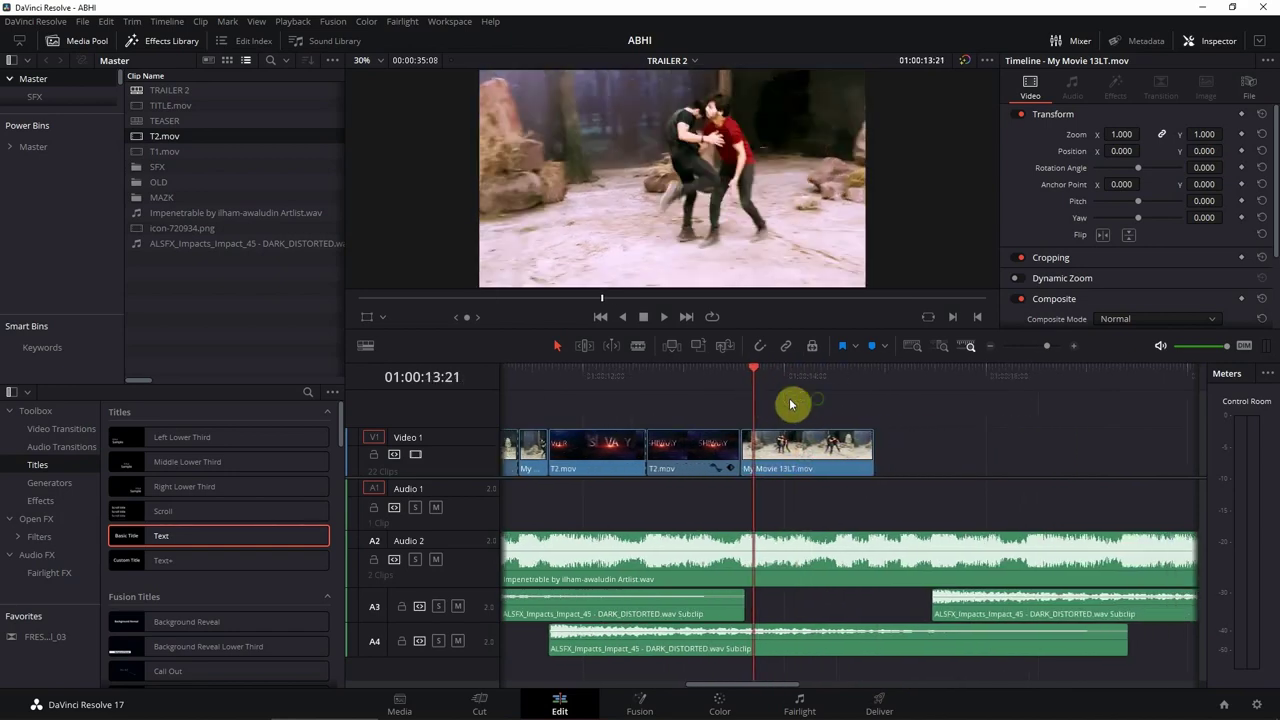
left_click(738, 377)
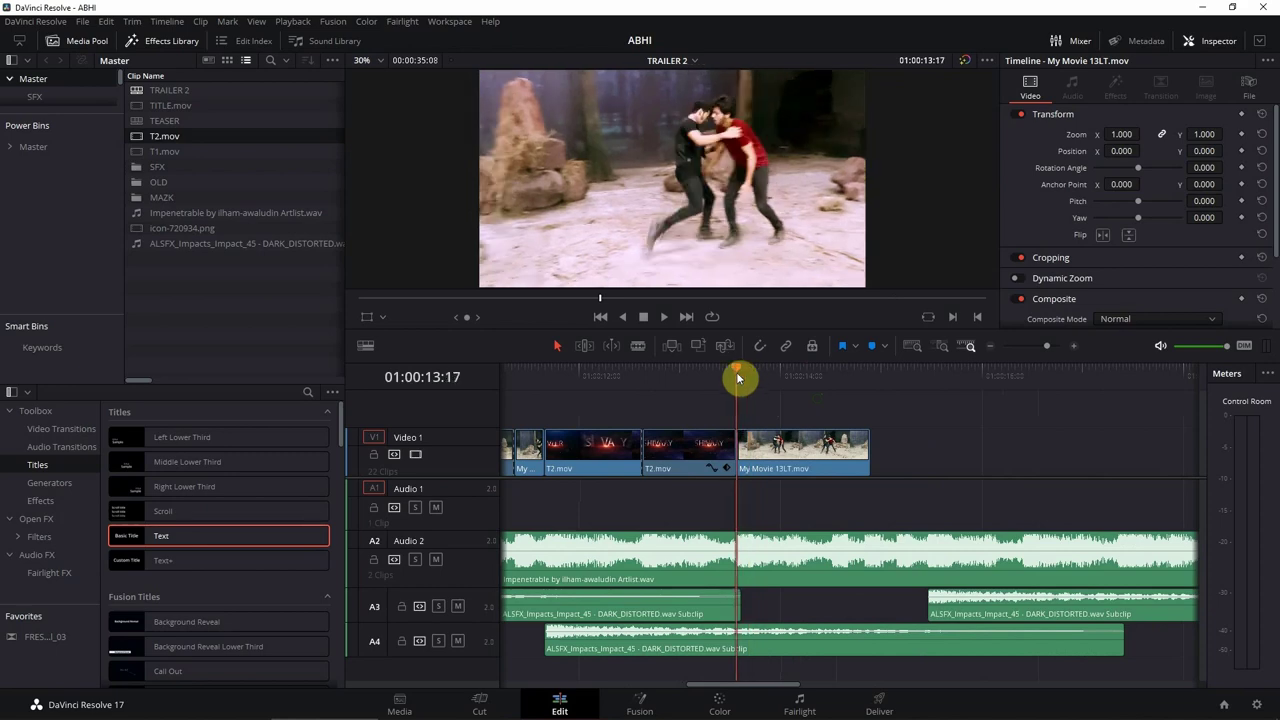
Extend the end of the newly placed My Movie 13LT.mov clip and check its junction with the SHIVAAY title
left_click_drag(866, 446, 977, 446)
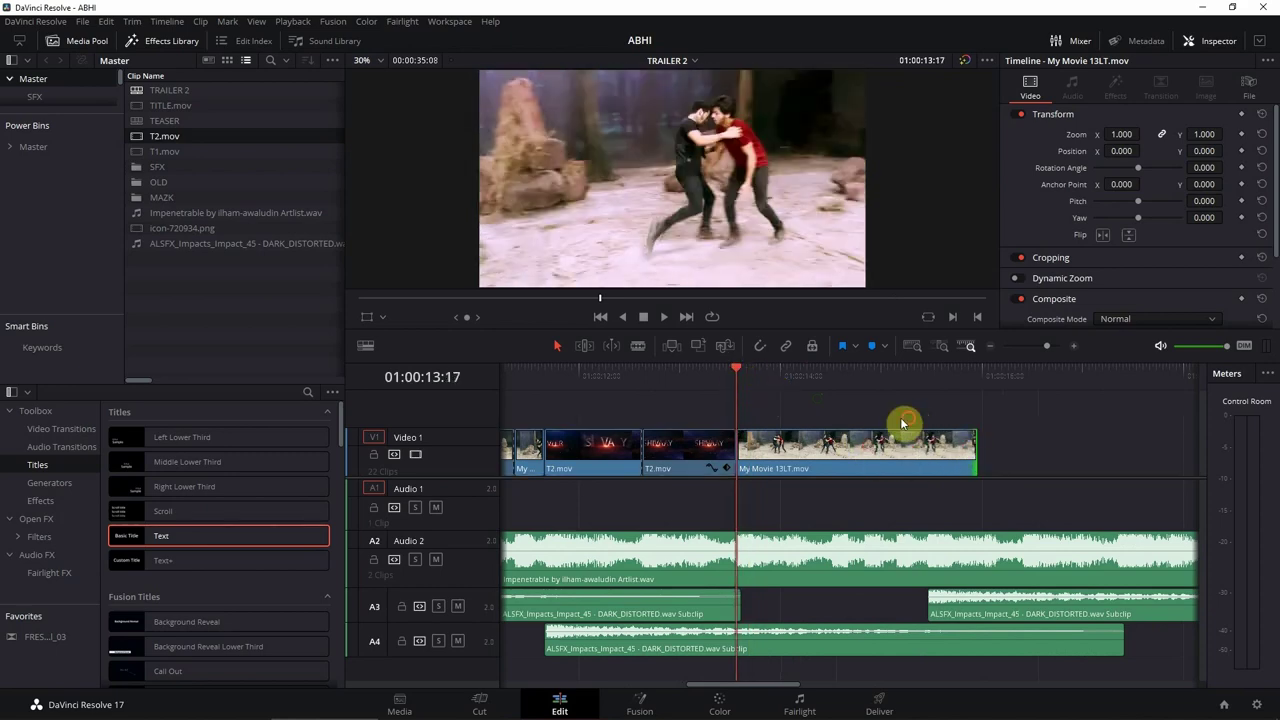
scroll(760, 425, "right", 6)
left_click_drag(602, 381, 619, 380)
left_click(675, 452)
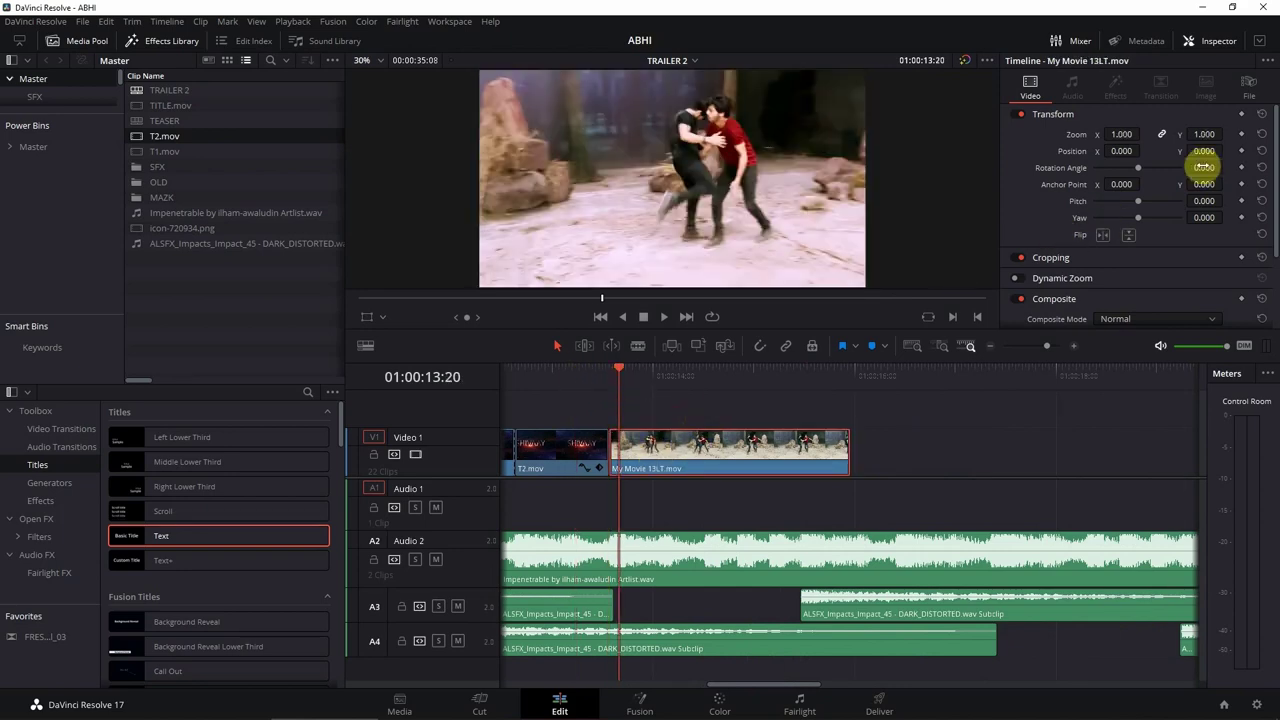
left_click(585, 378)
scroll(678, 402, "left", 2)
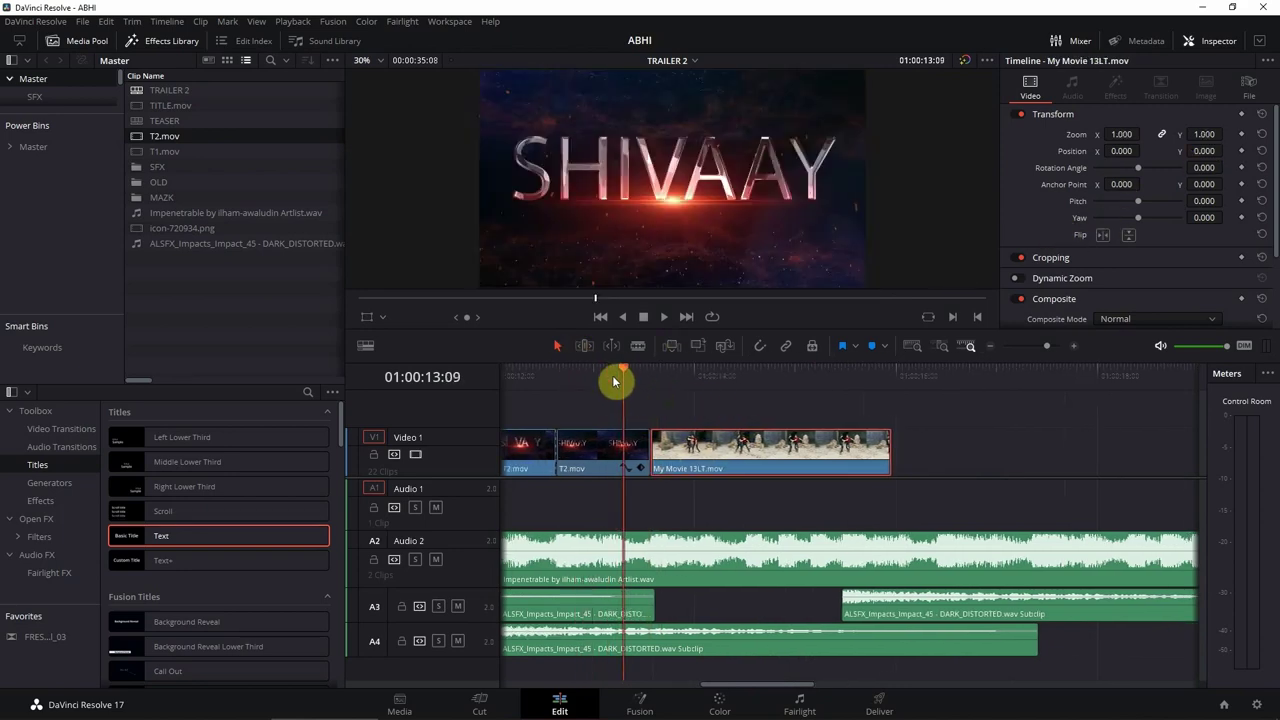
left_click(668, 372)
left_click_drag(669, 377, 651, 379)
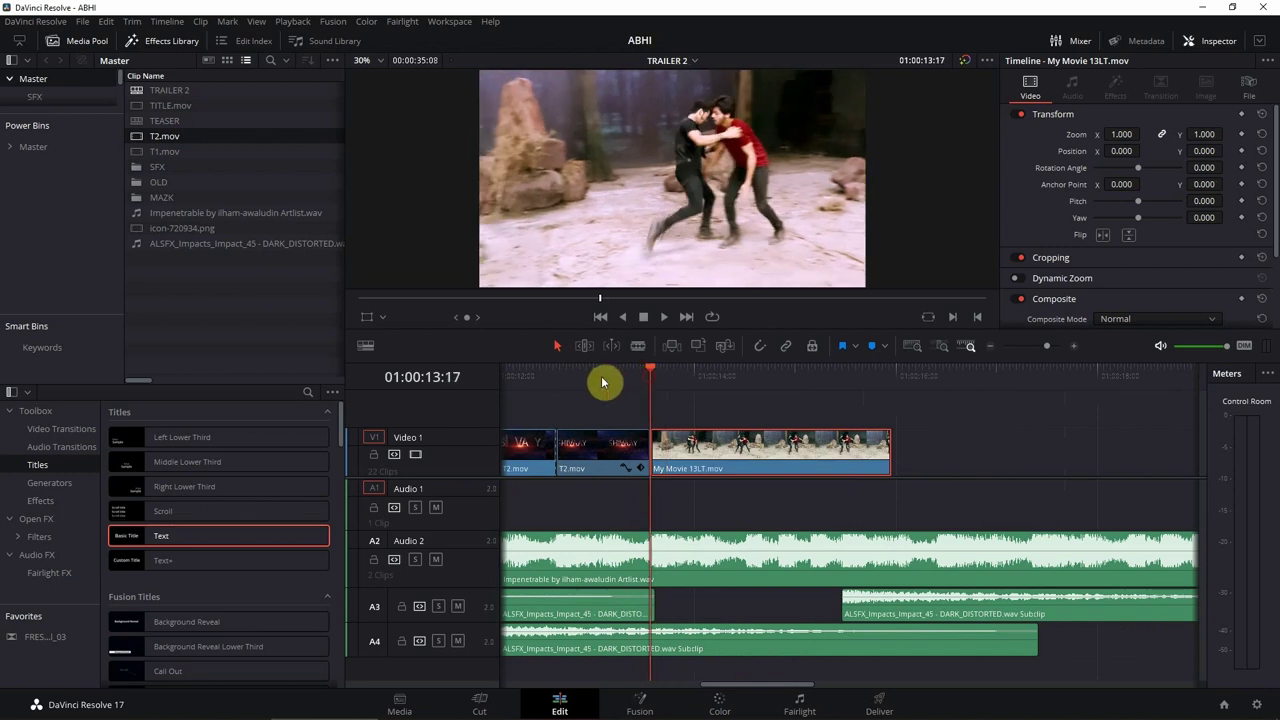
left_click(601, 379)
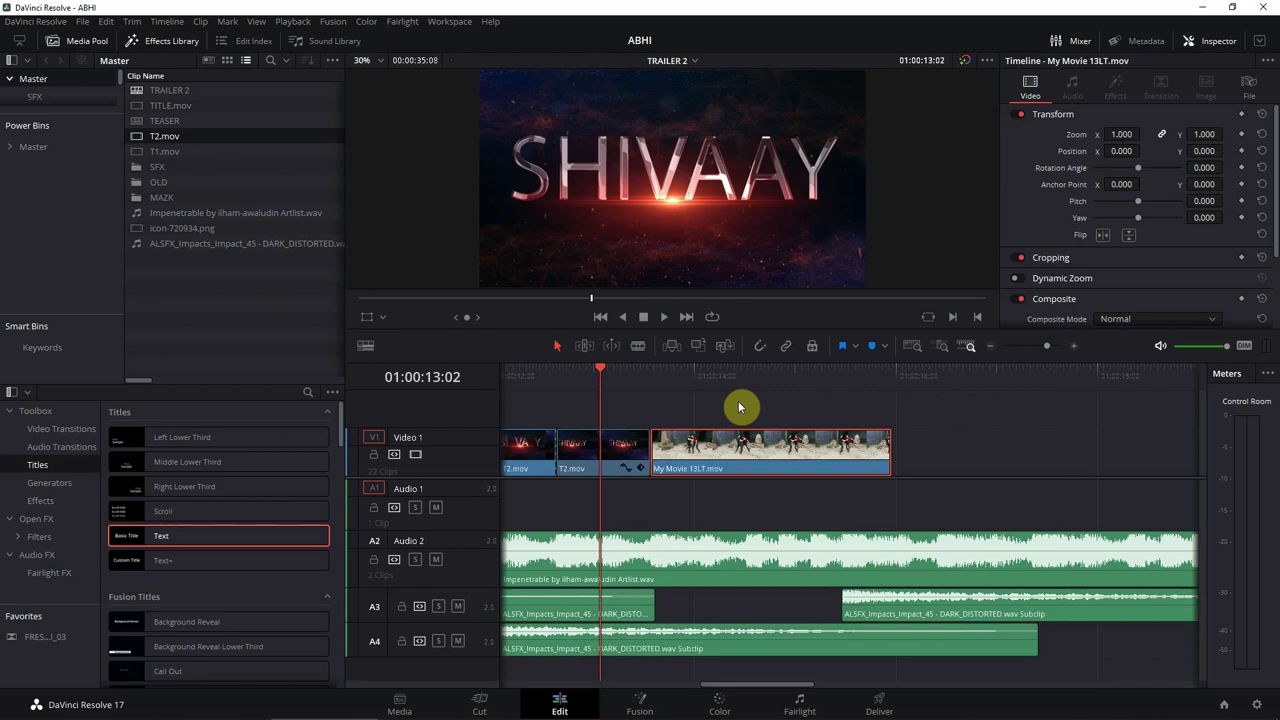
Split the My Movie 13LT.mov clip following the SHIVAAY title on the beat at 01:00:14:03 and delete its remainder
left_click(655, 376)
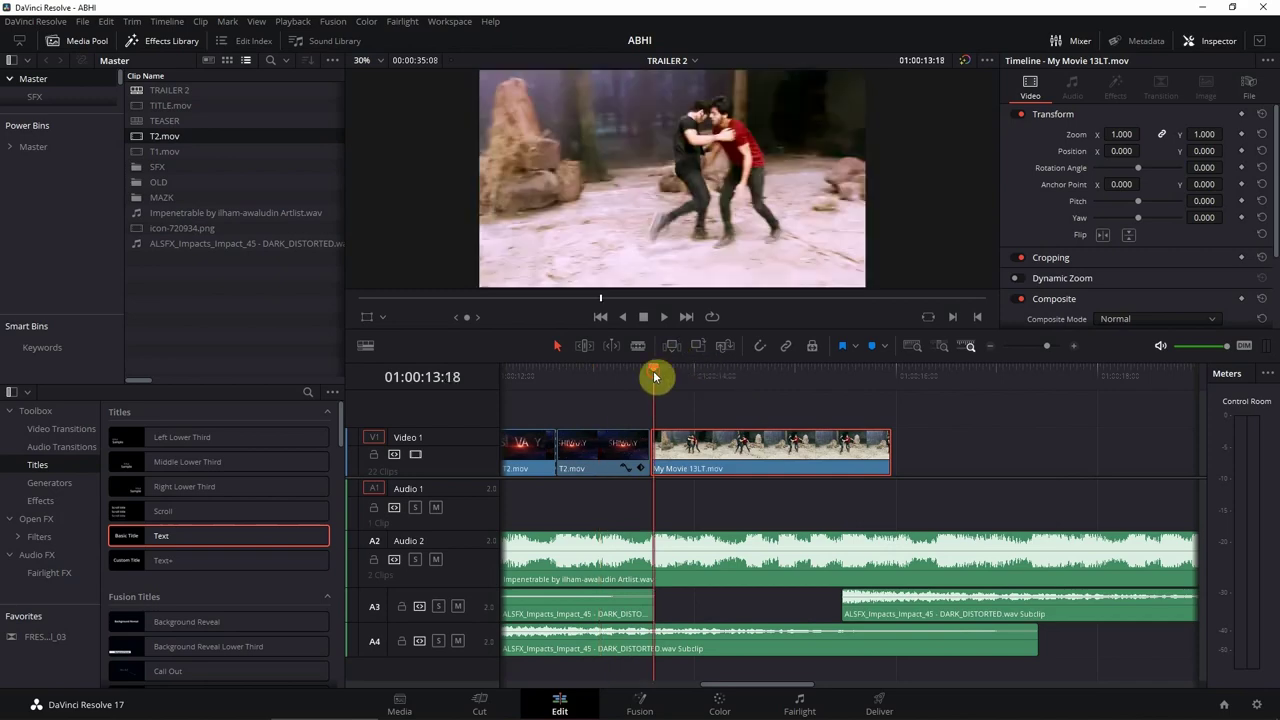
left_click_drag(653, 376, 653, 377)
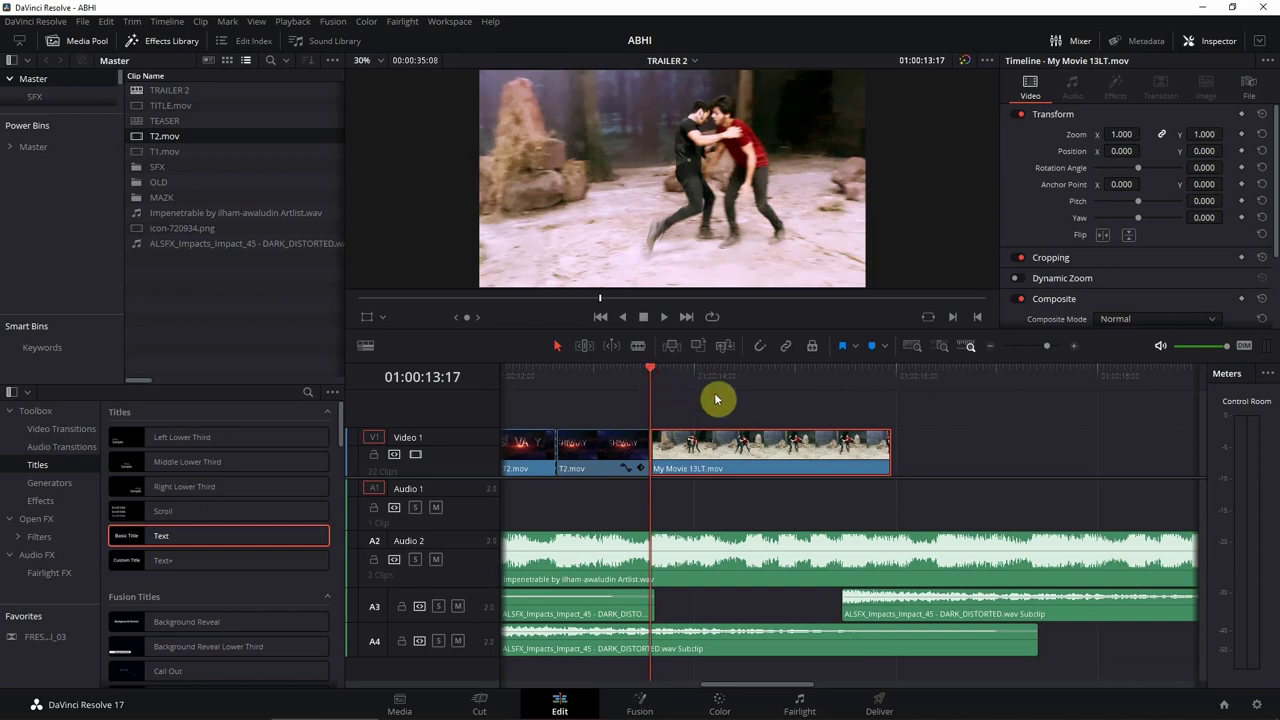
key("space")
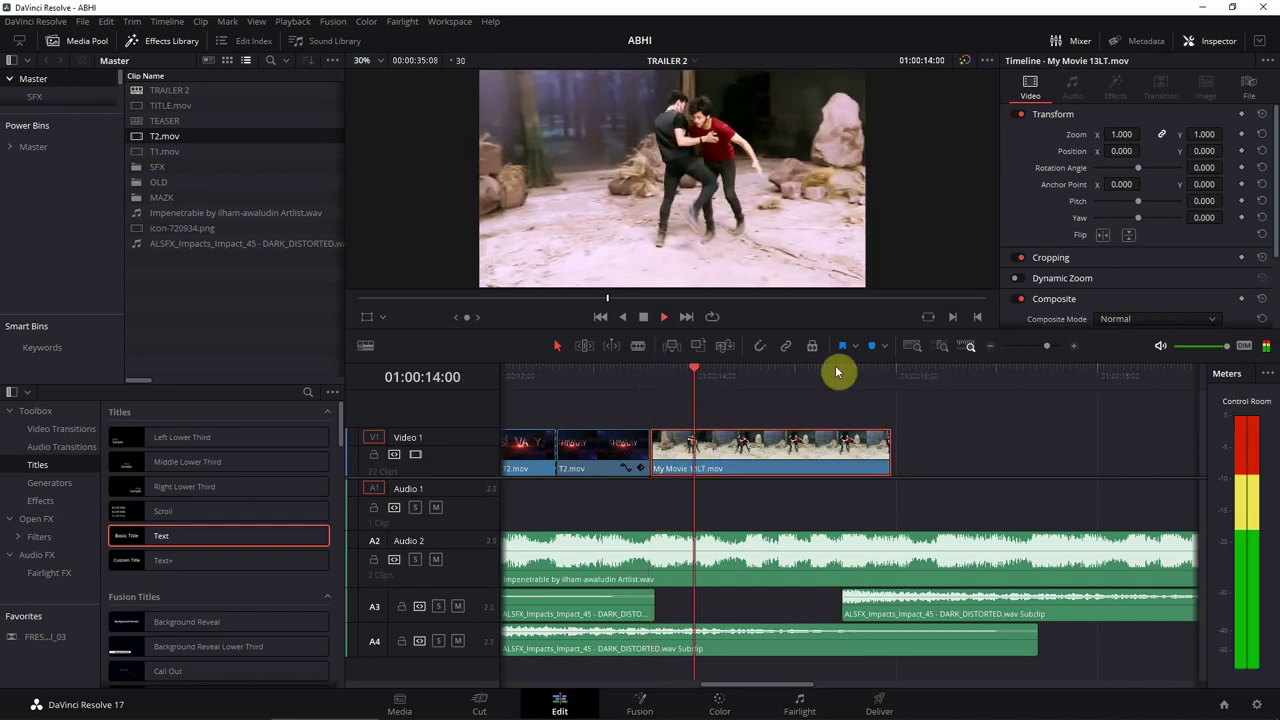
left_click_drag(726, 363, 646, 386)
key("space")
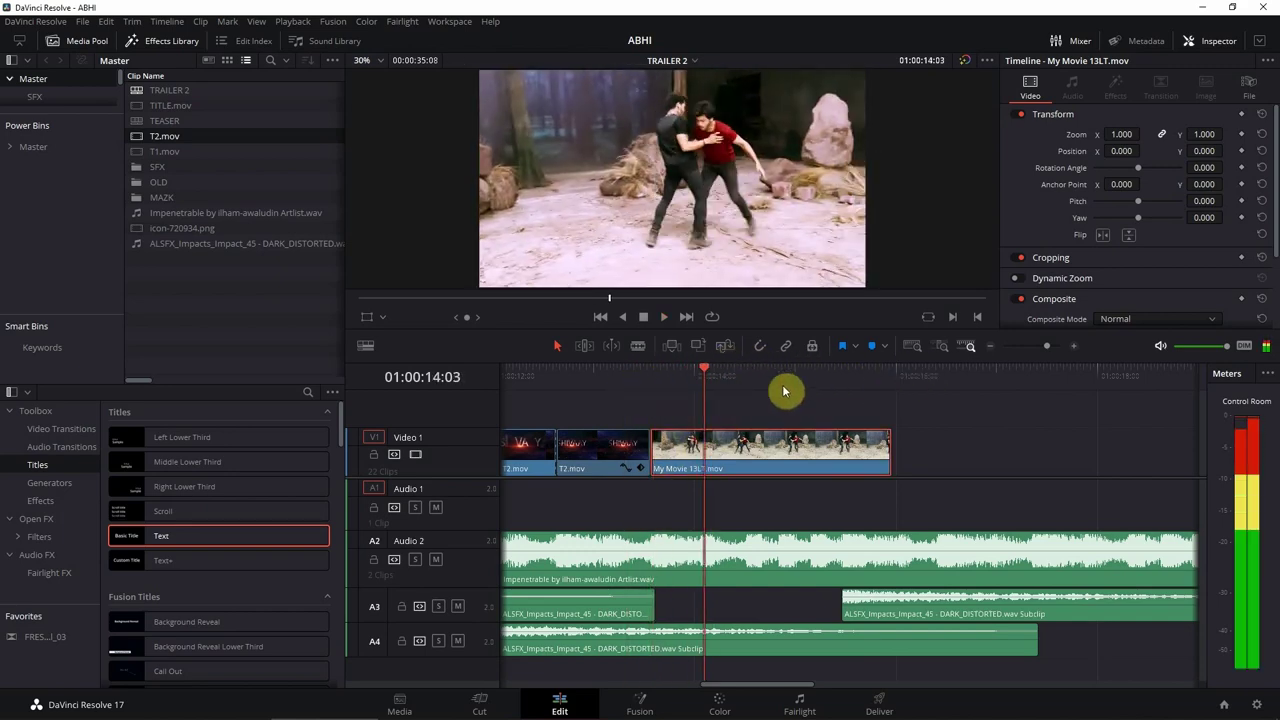
key("ctrl+b")
left_click_drag(735, 395, 843, 377)
left_click(823, 474)
key("Delete")
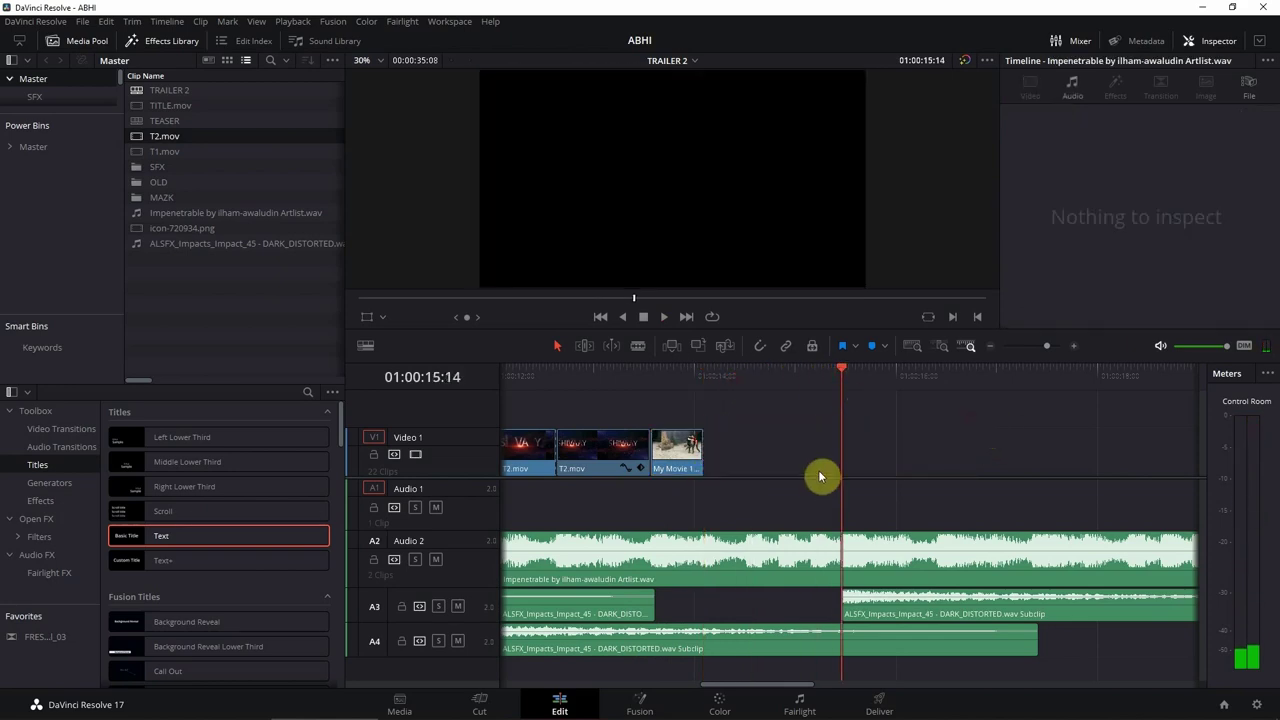
Bring two spare My Movie 13LT.mov clips from beyond the music's end to directly after the shortened action clip
scroll(900, 478, "down", 3)
left_click(880, 448)
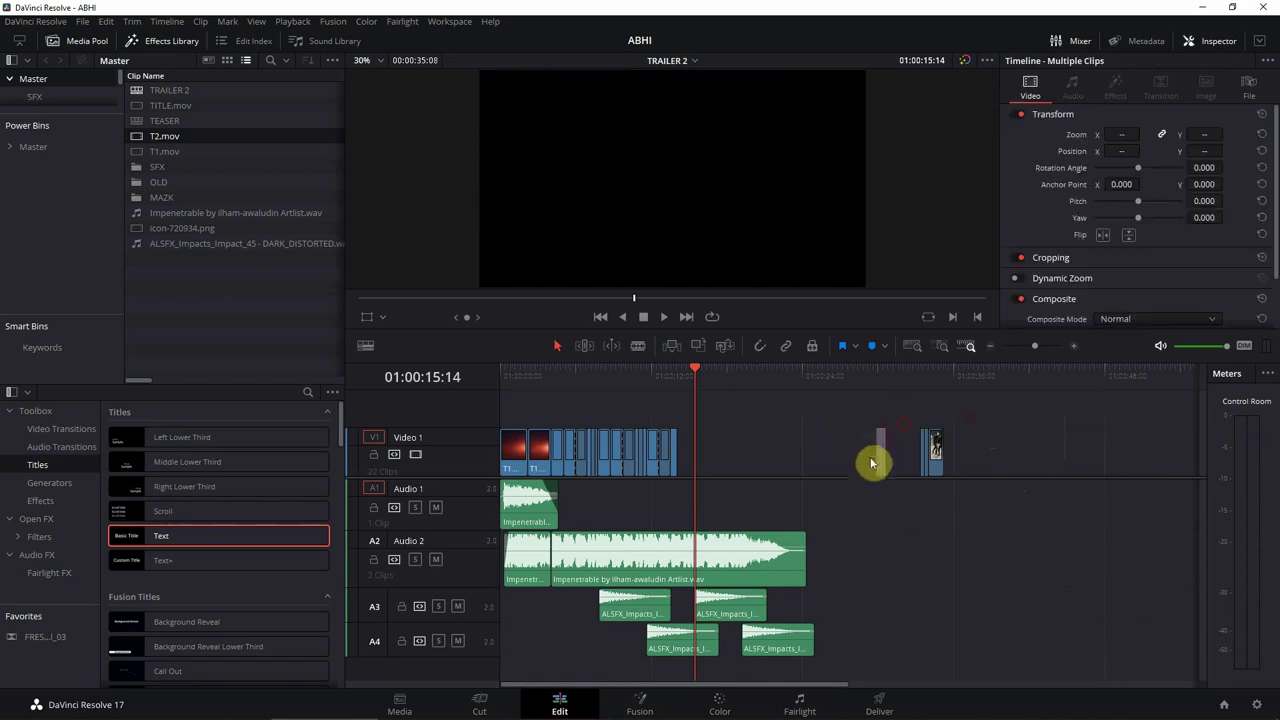
left_click_drag(881, 463, 694, 463)
scroll(695, 455, "up", 3)
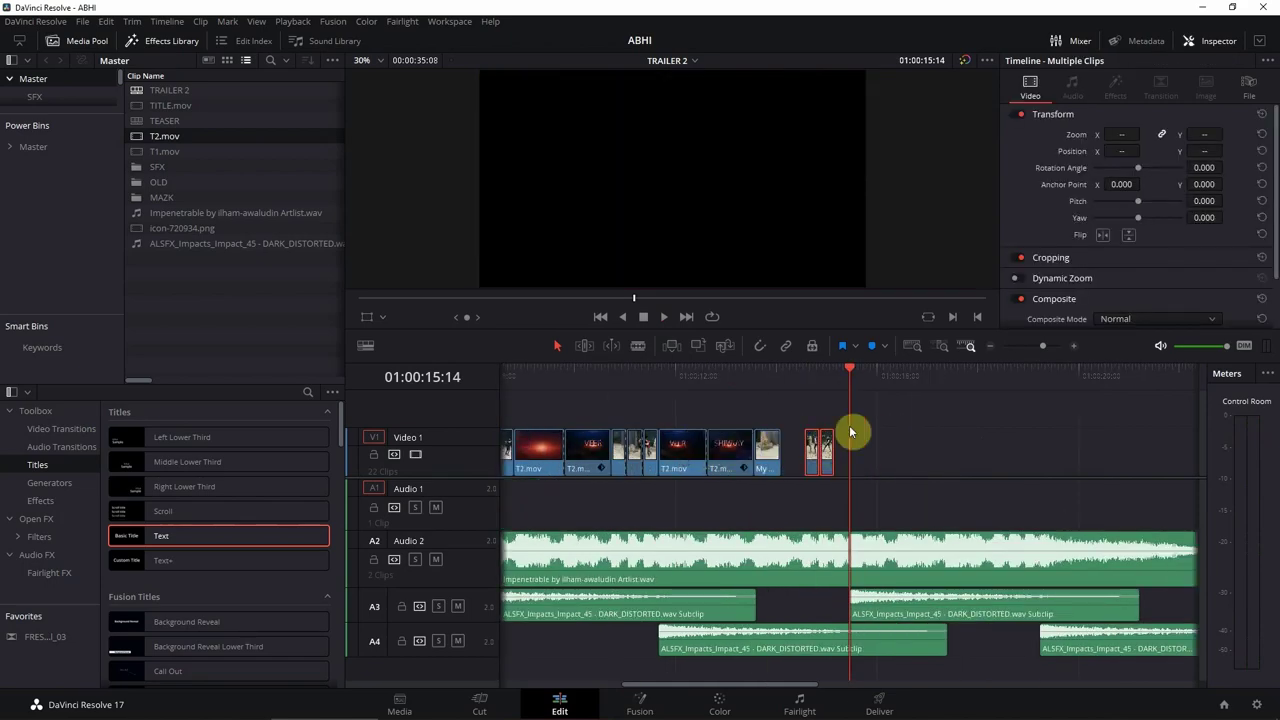
left_click(809, 391)
scroll(810, 391, "up", 3)
left_click_drag(837, 393, 760, 430)
left_click_drag(857, 451, 762, 455)
Play the music around the new action clips and shift them later on Video 1, opening a gap after the enlarged SHIVAAY segment
left_click(643, 391)
key("space")
key("space")
left_click(770, 391)
key("space")
key("space")
left_click_drag(796, 478, 866, 470)
left_click(677, 460, "ctrl")
left_click_drag(677, 460, 862, 465)
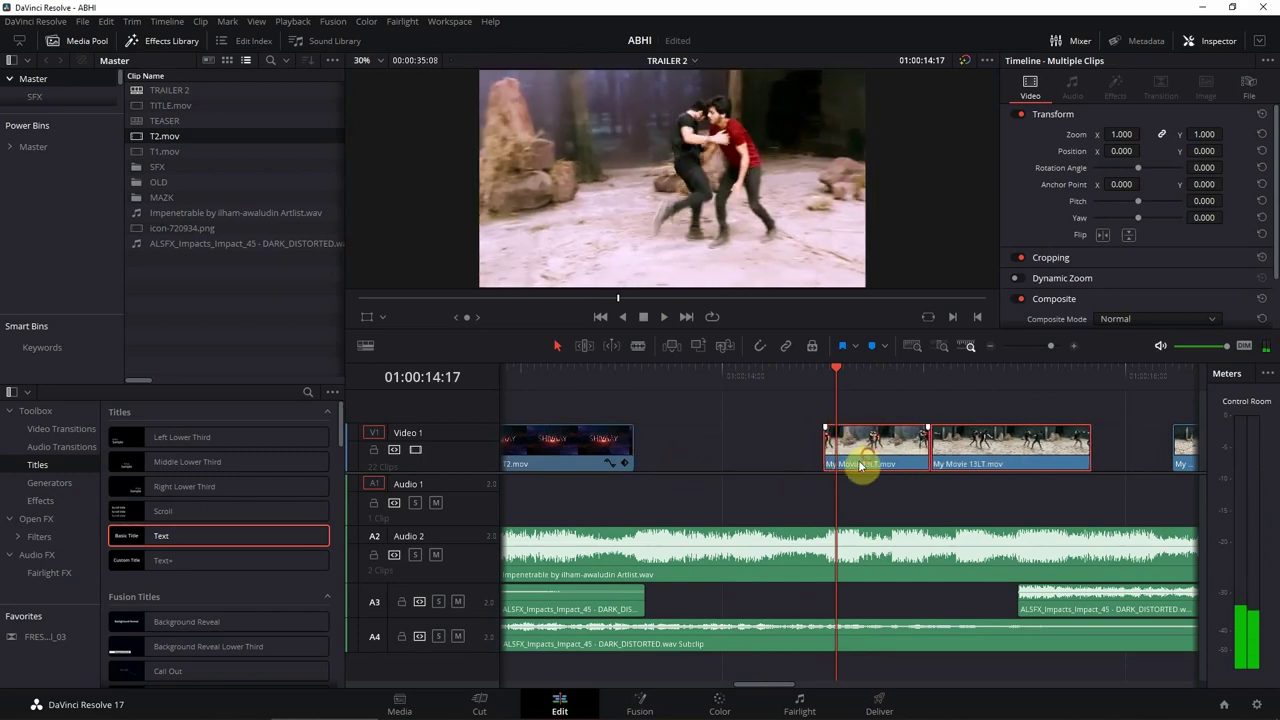
Extend the enlarged SHIVAAY segment up to the shifted action clips and split it at 01:00:13:17
key("ctrl+minus")
left_click_drag(838, 381, 575, 378)
key("space")
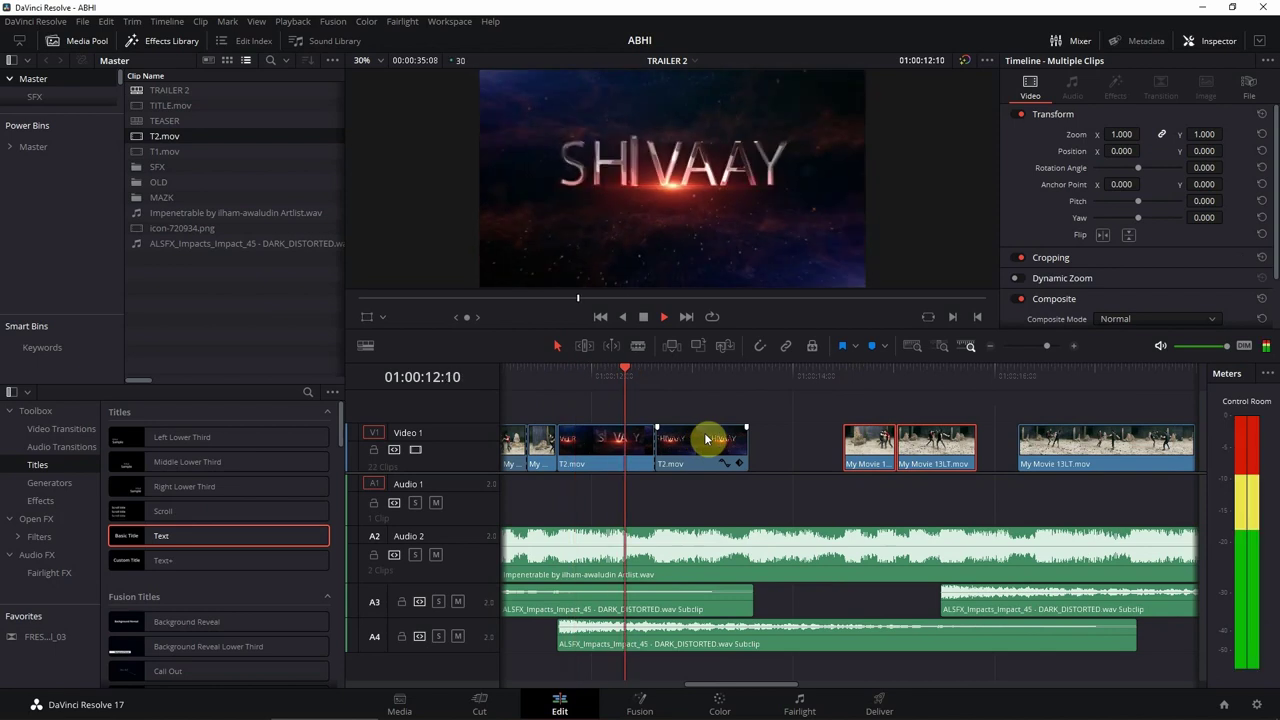
key("space")
left_click_drag(751, 445, 843, 446)
key("ctrl+b")
left_click(775, 455)
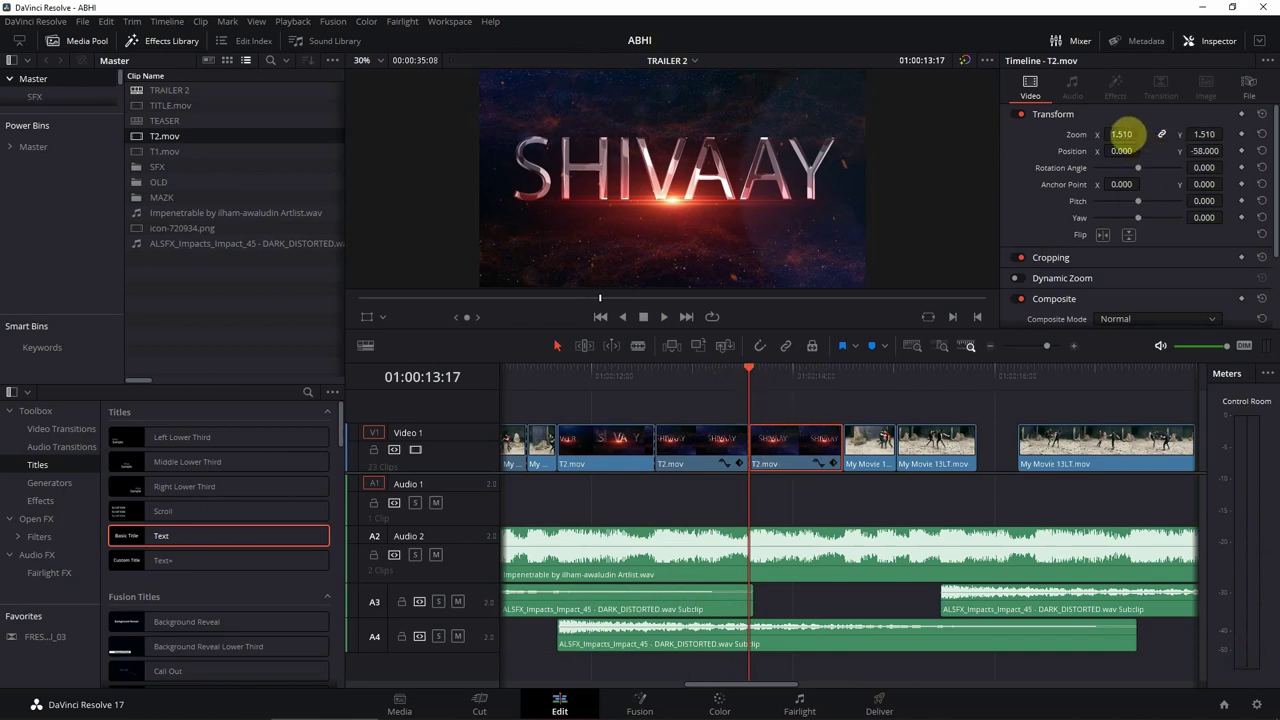
Reset the transform of the SHIVAAY segment starting at 01:00:13:17, with zoom 1.000
type("1")
key("Return")
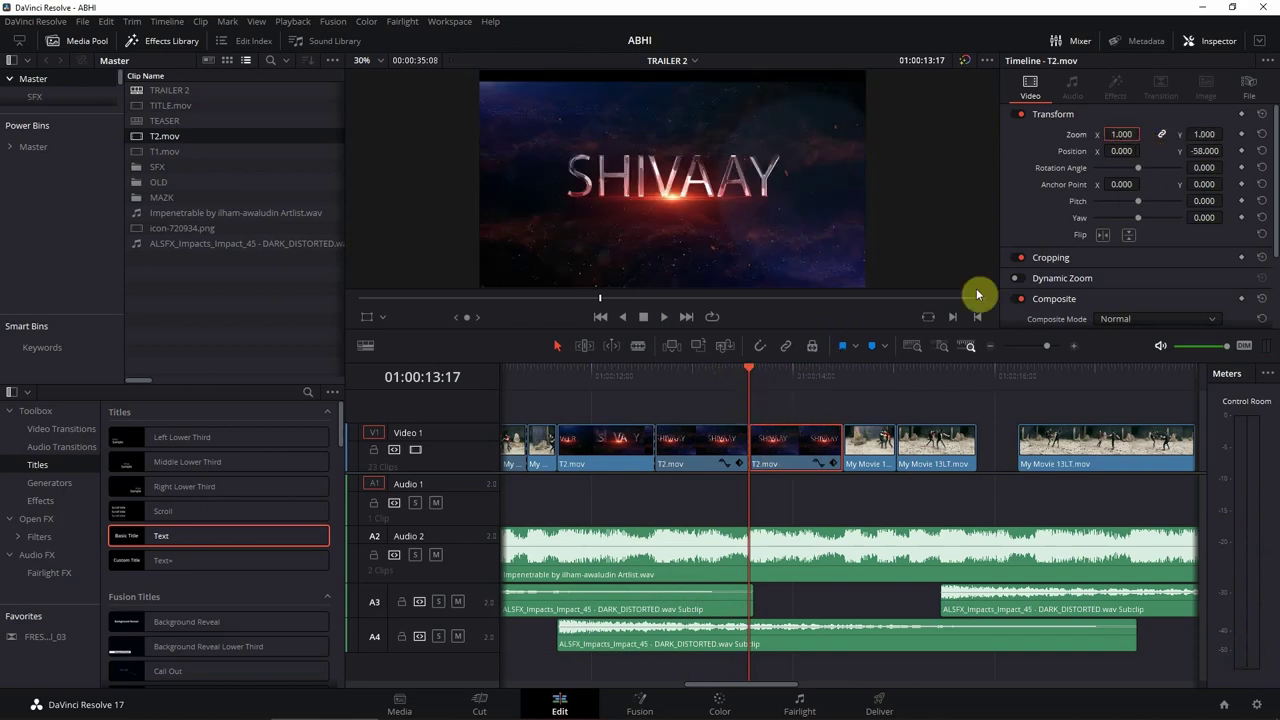
left_click(1264, 117)
key("space")
key("space")
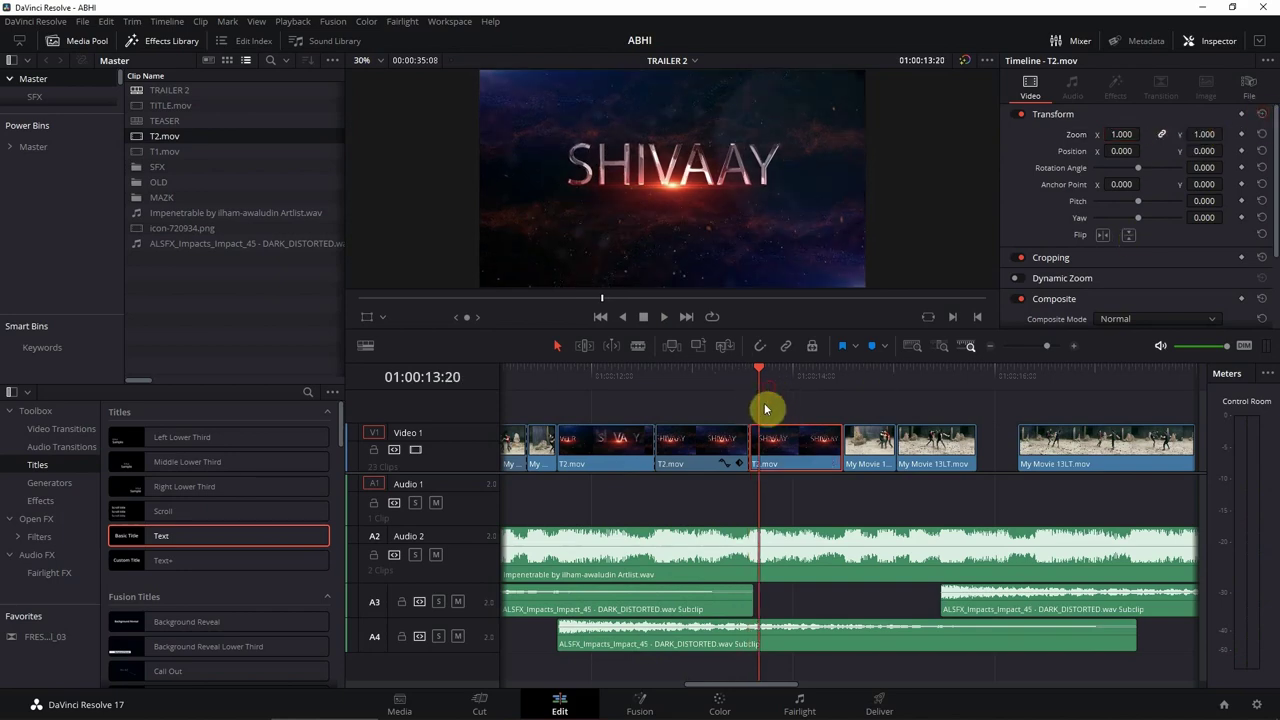
Play back the SHIVAAY title segments from about 01:00:11:20 to check their size changes against the music
scroll(766, 404, "down", 1)
left_click_drag(553, 370, 526, 382)
scroll(660, 400, "up", 1)
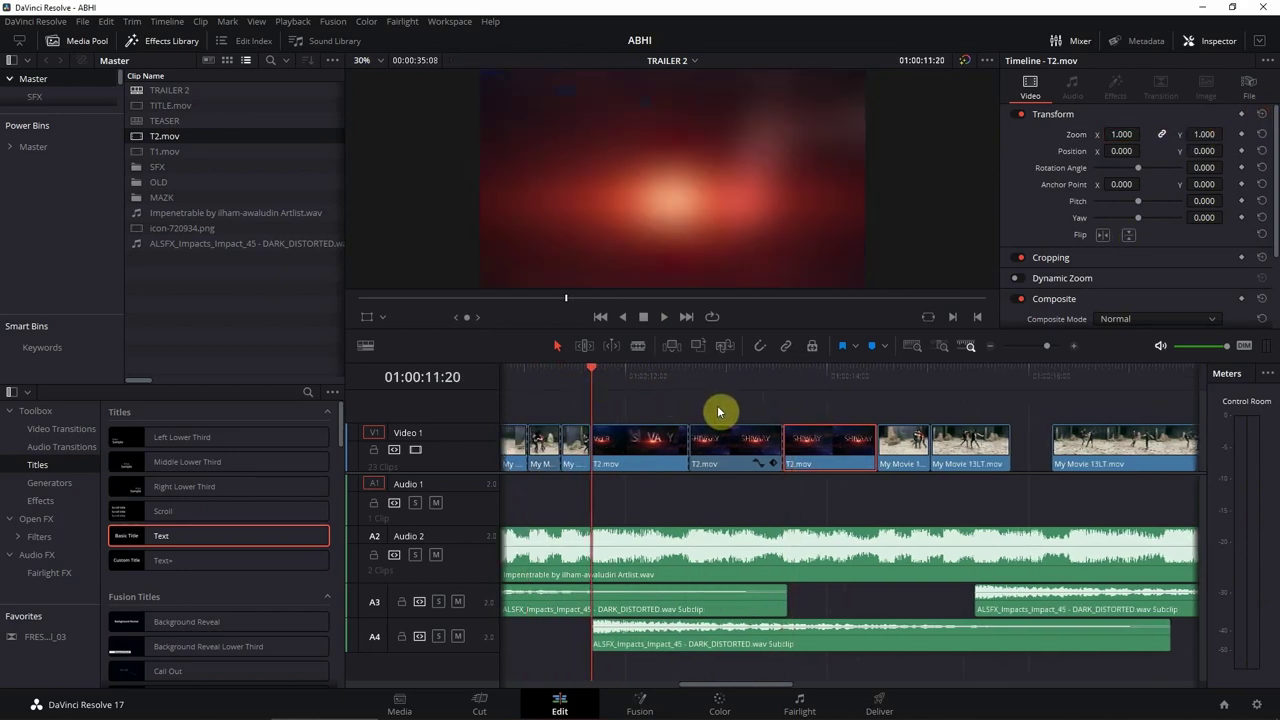
left_click_drag(746, 391, 561, 398)
key("space")
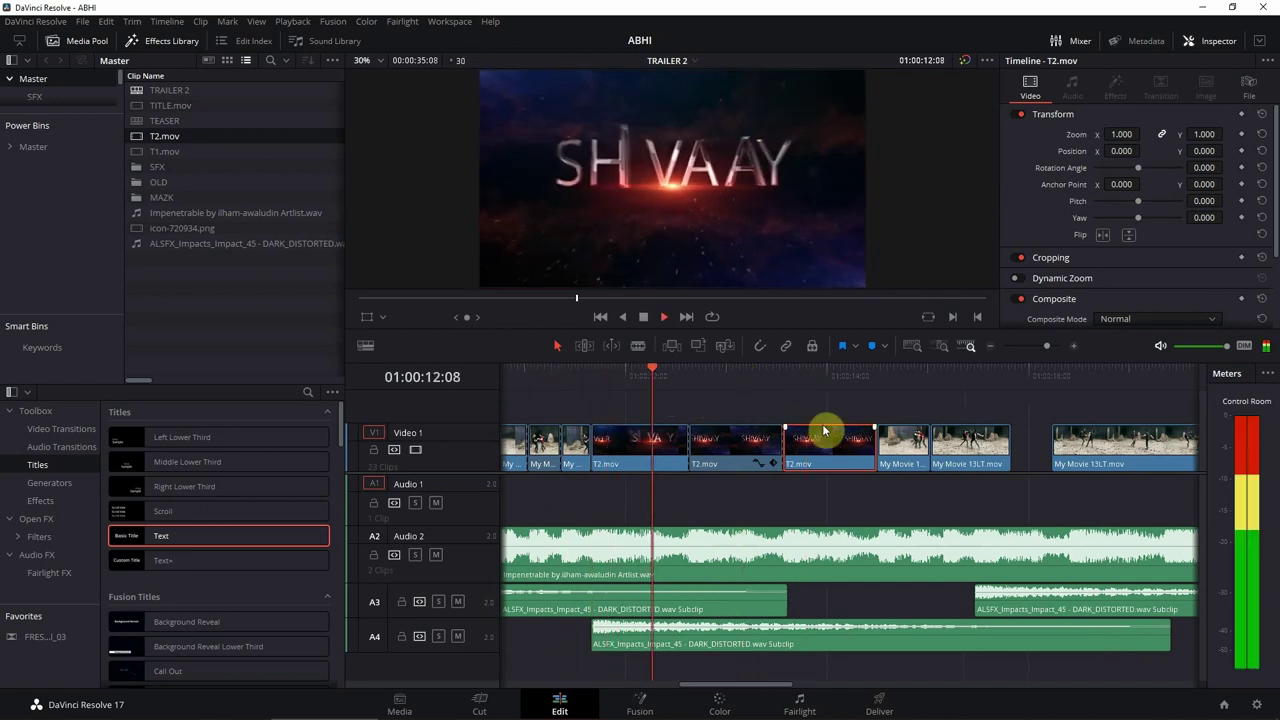
left_click_drag(877, 417, 654, 383)
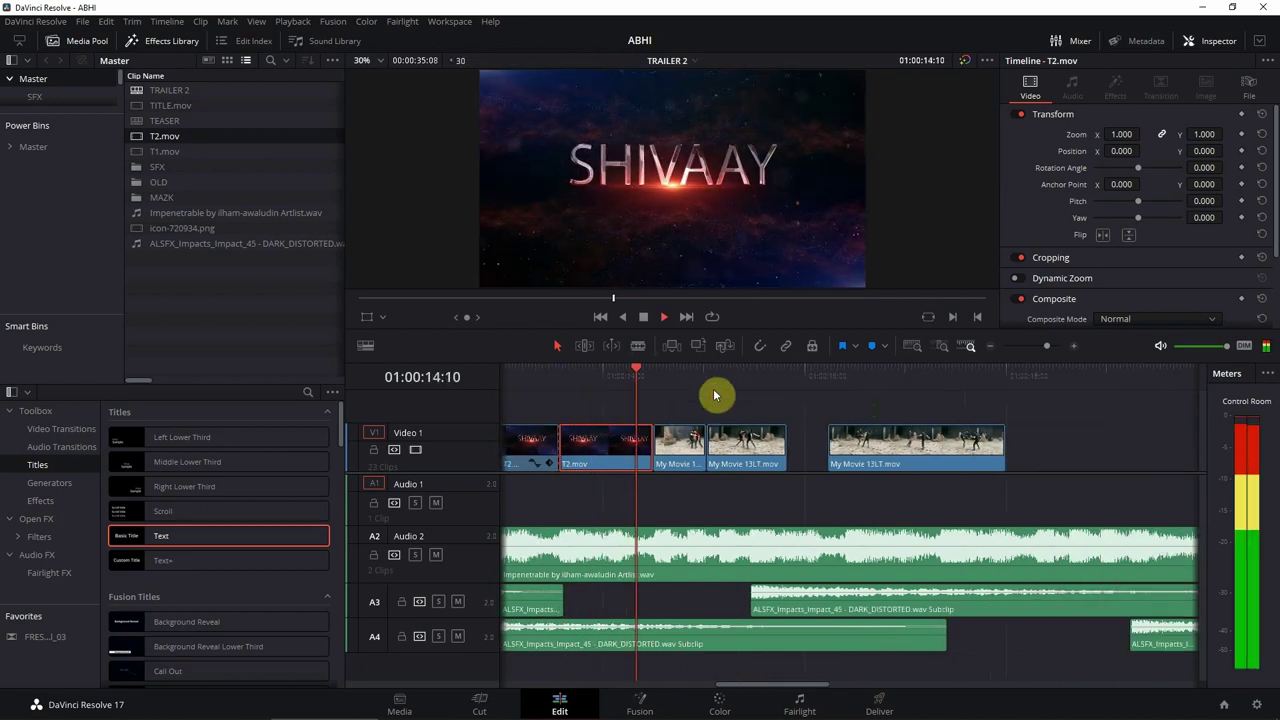
key("space")
Find the beat at 01:00:14:26 and move the second action clip earlier to start there, over the first clip's end
left_click(652, 372)
key("space")
key("space")
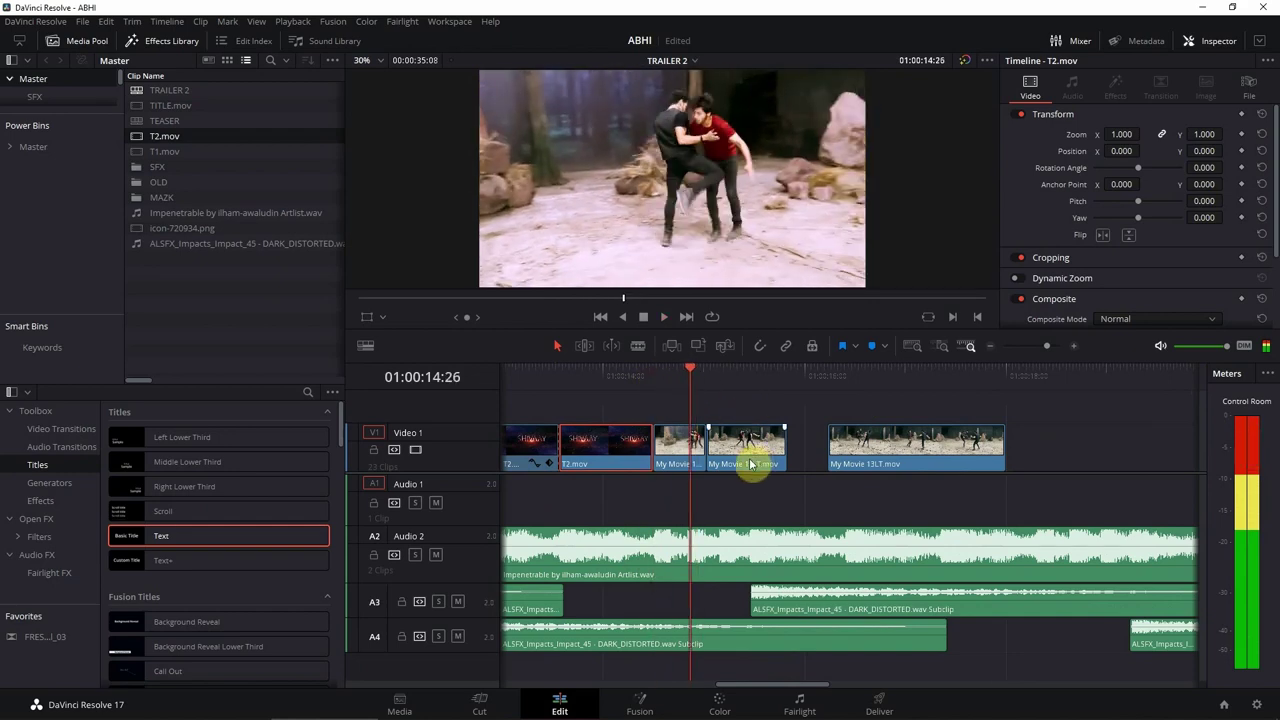
left_click(688, 371)
left_click_drag(731, 460, 727, 460)
Trim the second action clip's end to 01:00:15:05 and place the next My Movie 13LT.mov clip directly after it
left_click_drag(688, 380, 720, 385)
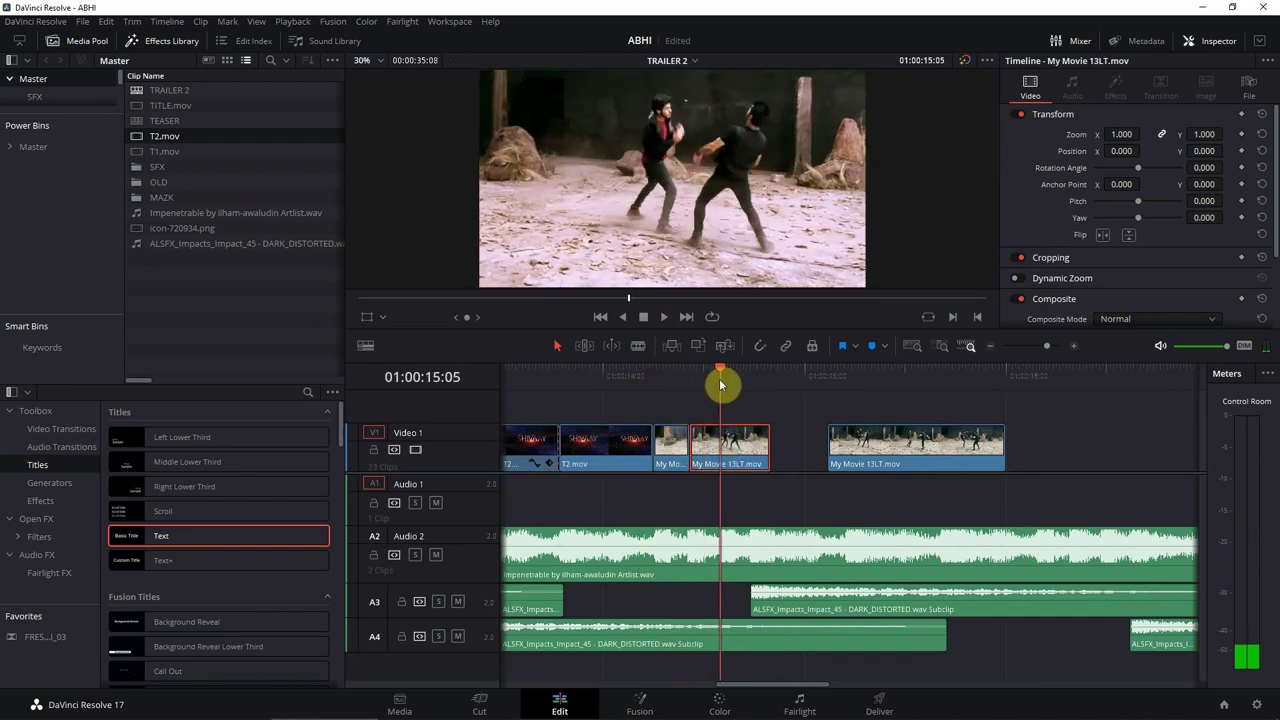
left_click(767, 449)
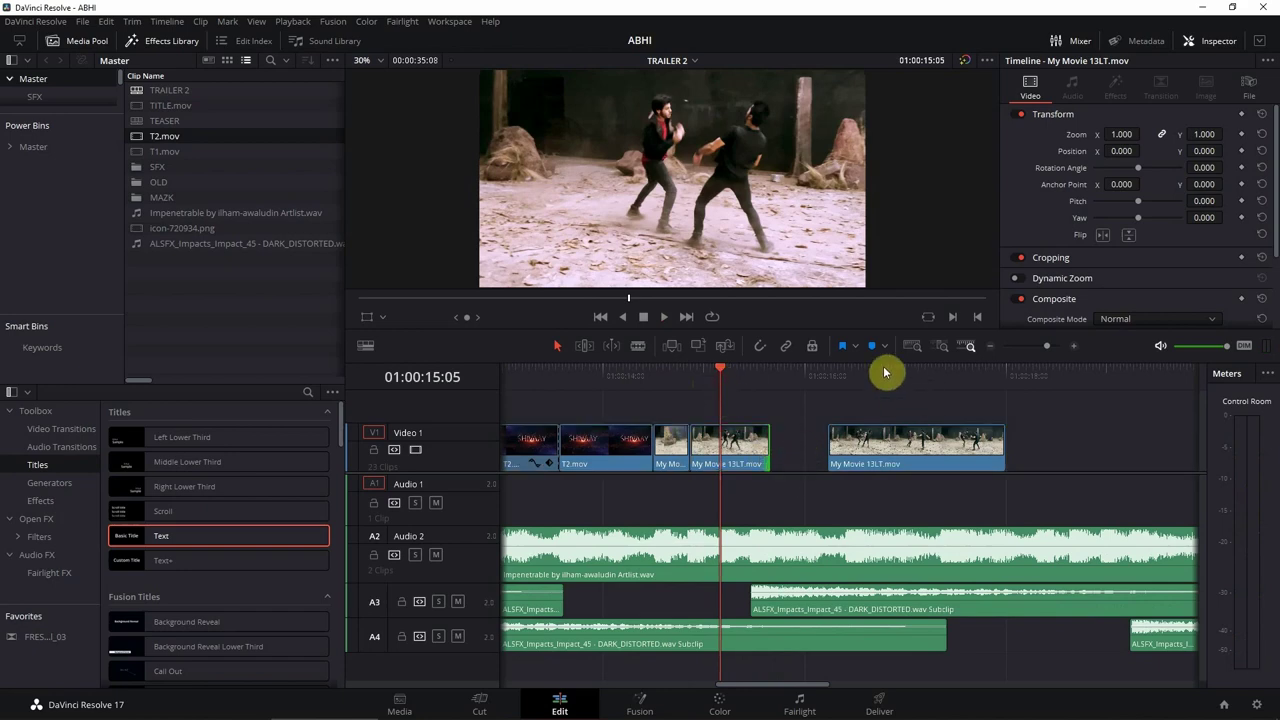
left_click_drag(771, 438, 720, 440)
mouse_move(849, 386)
left_mouse_down()
mouse_move(880, 381)
mouse_move(830, 398)
left_mouse_up()
left_click_drag(871, 463, 759, 451)
Trim the third action clip's end to the beat at 01:00:15:20 and replay the three cuts with the music
key("slash")
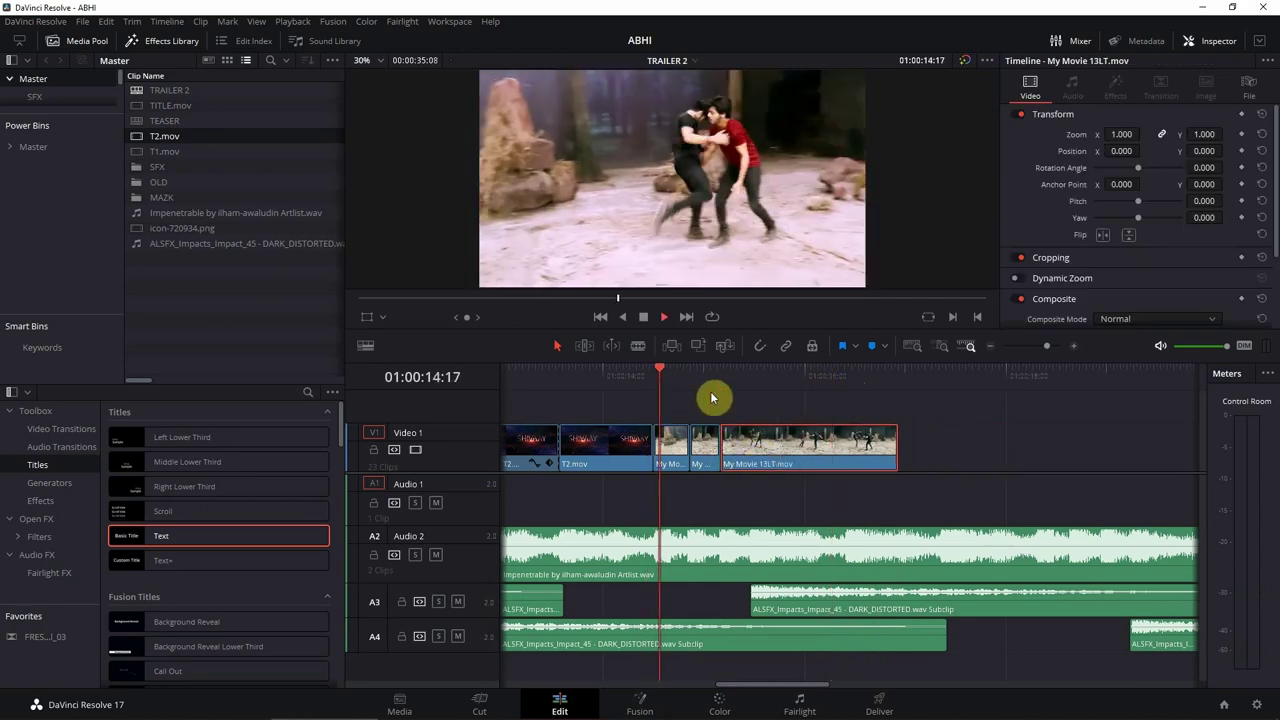
key("space")
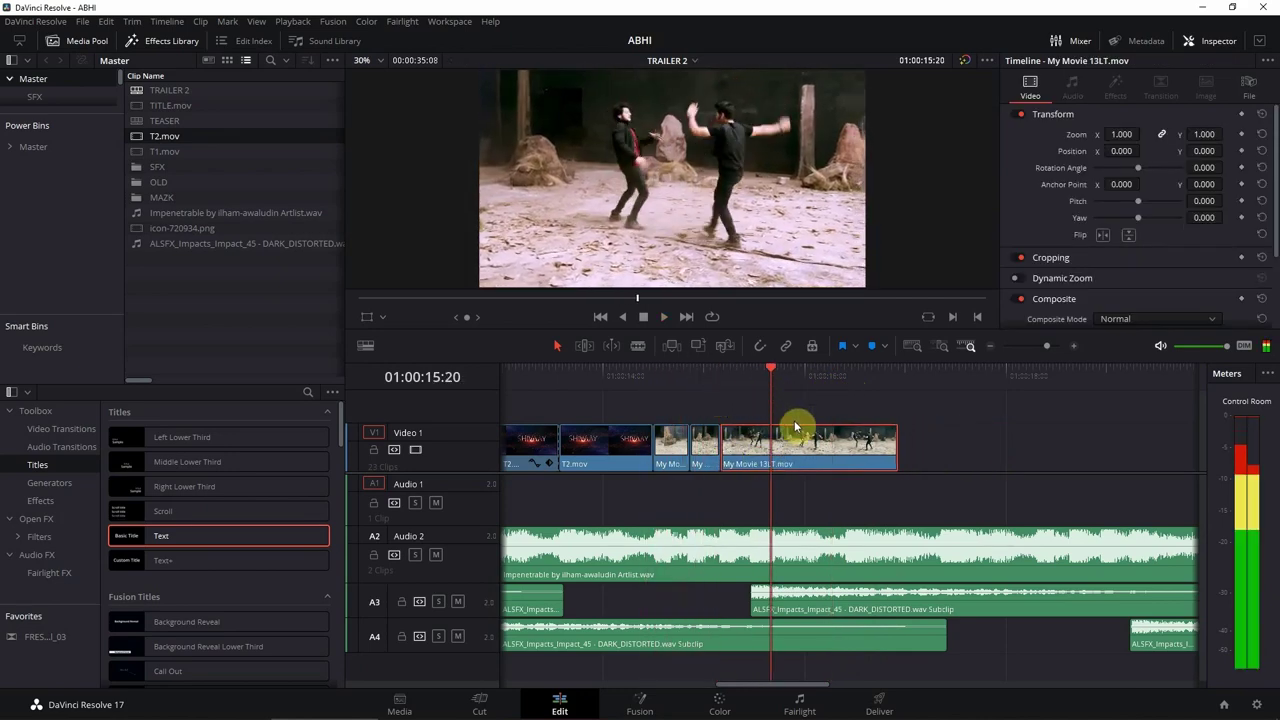
left_click_drag(898, 440, 772, 440)
left_click(671, 378)
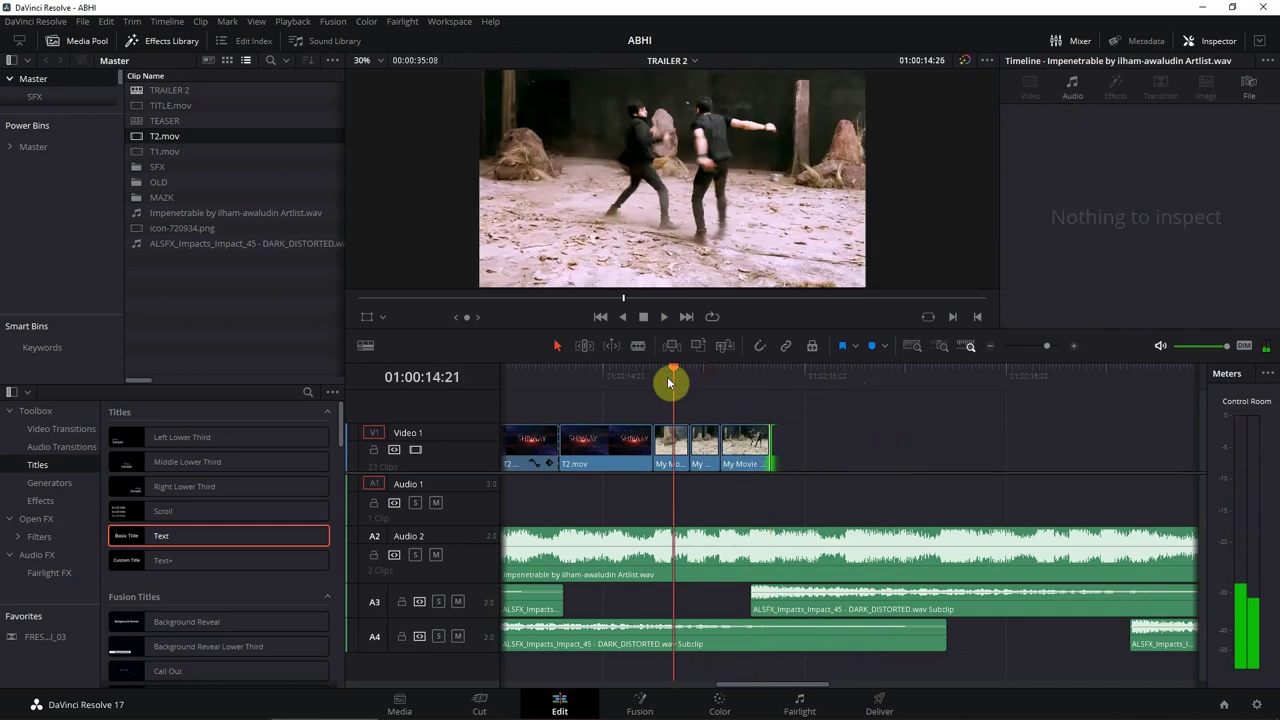
key("slash")
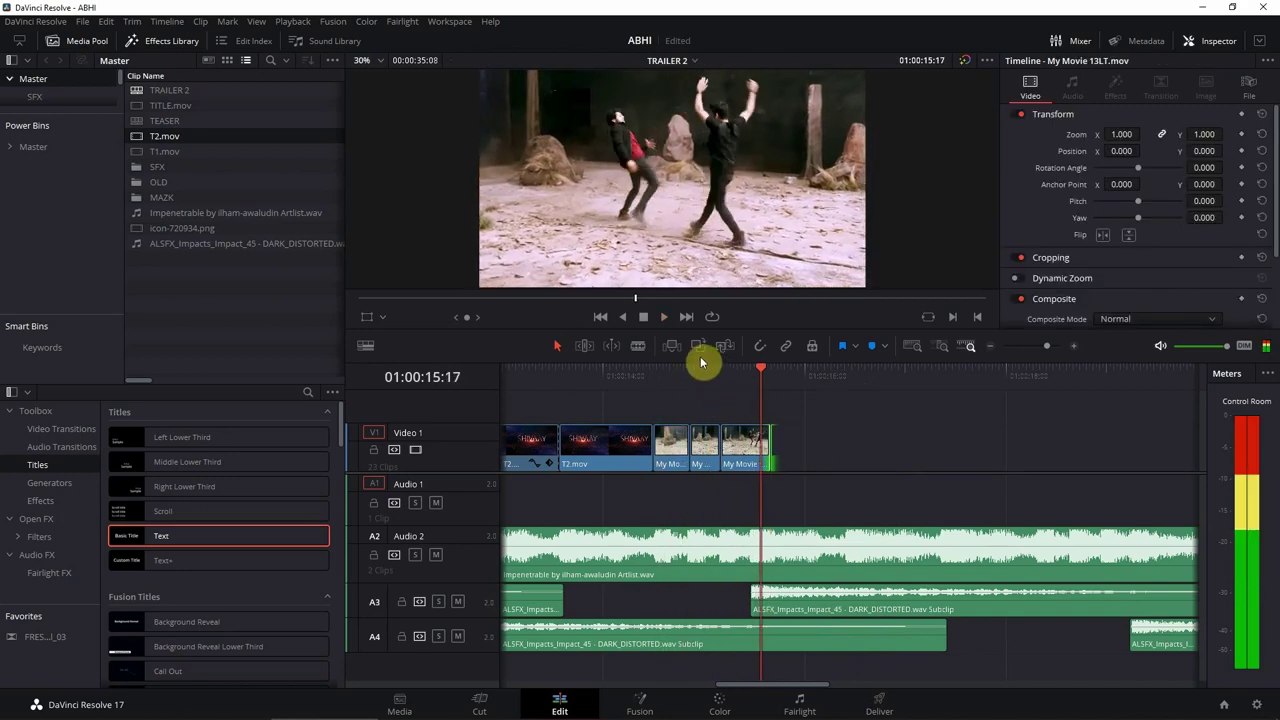
left_click_drag(737, 376, 663, 376)
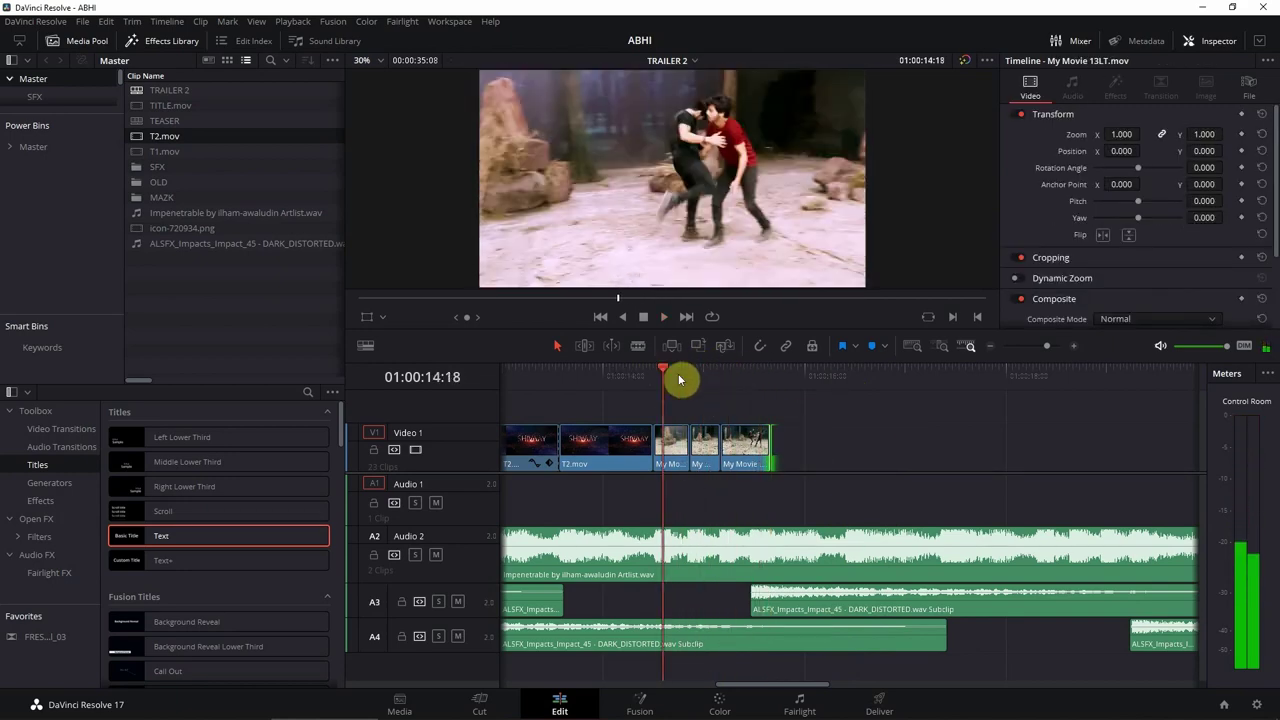
Enlarge the second action clip at 01:00:15:00 to zoom 1.460 with position X -205 and Y -212, and play the result
left_click(702, 378)
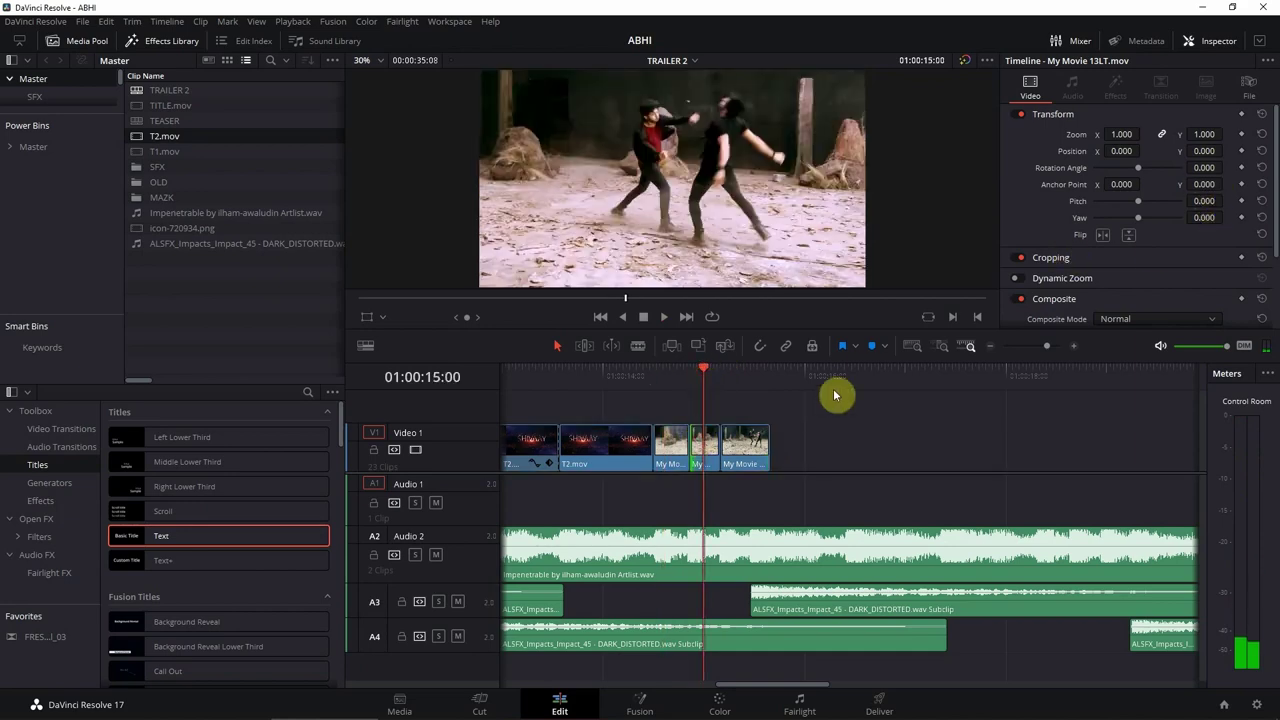
left_click_drag(1121, 134, 573, 377)
left_click_drag(1192, 153, 1050, 175)
left_click_drag(1140, 165, 1120, 149)
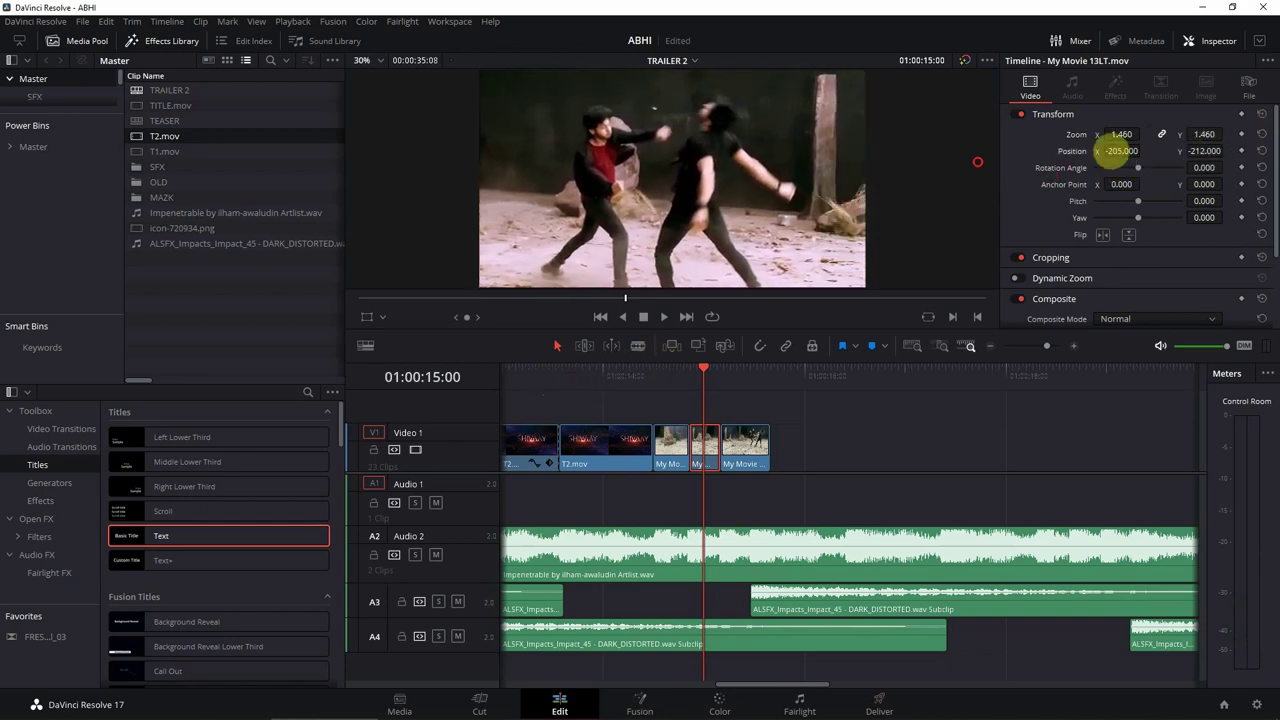
left_click(626, 370)
left_click(923, 424)
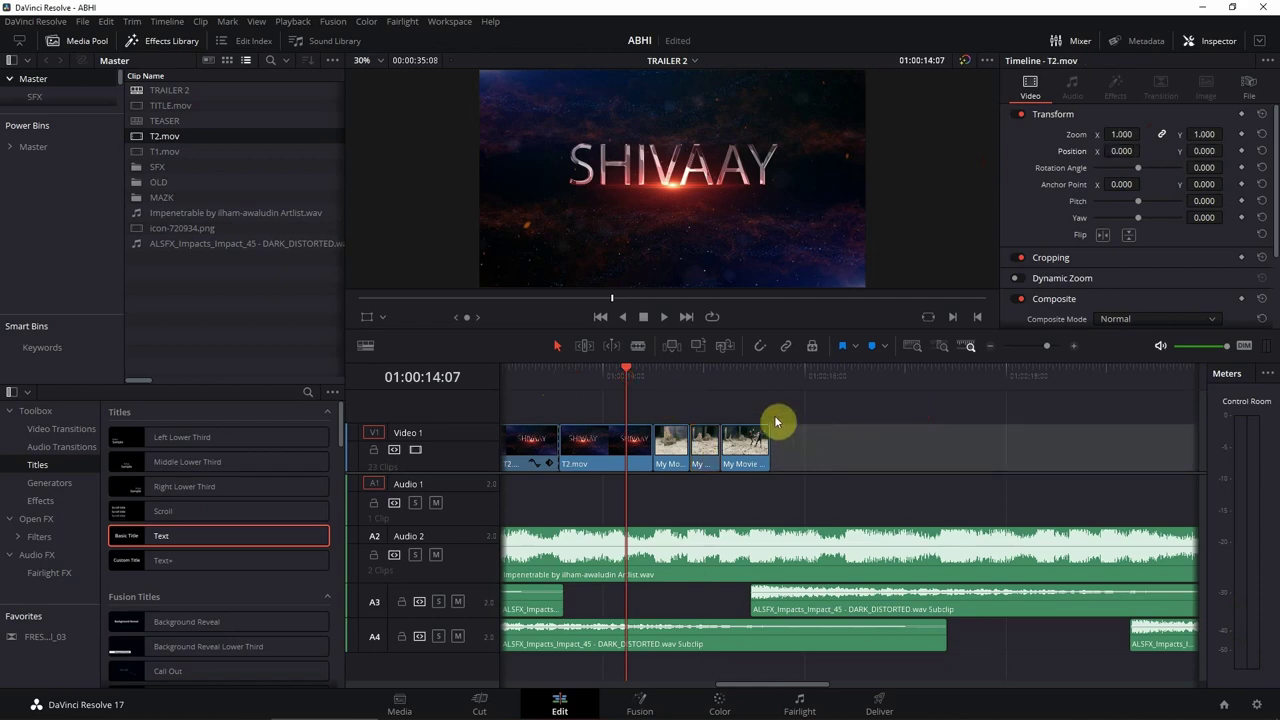
key("space")
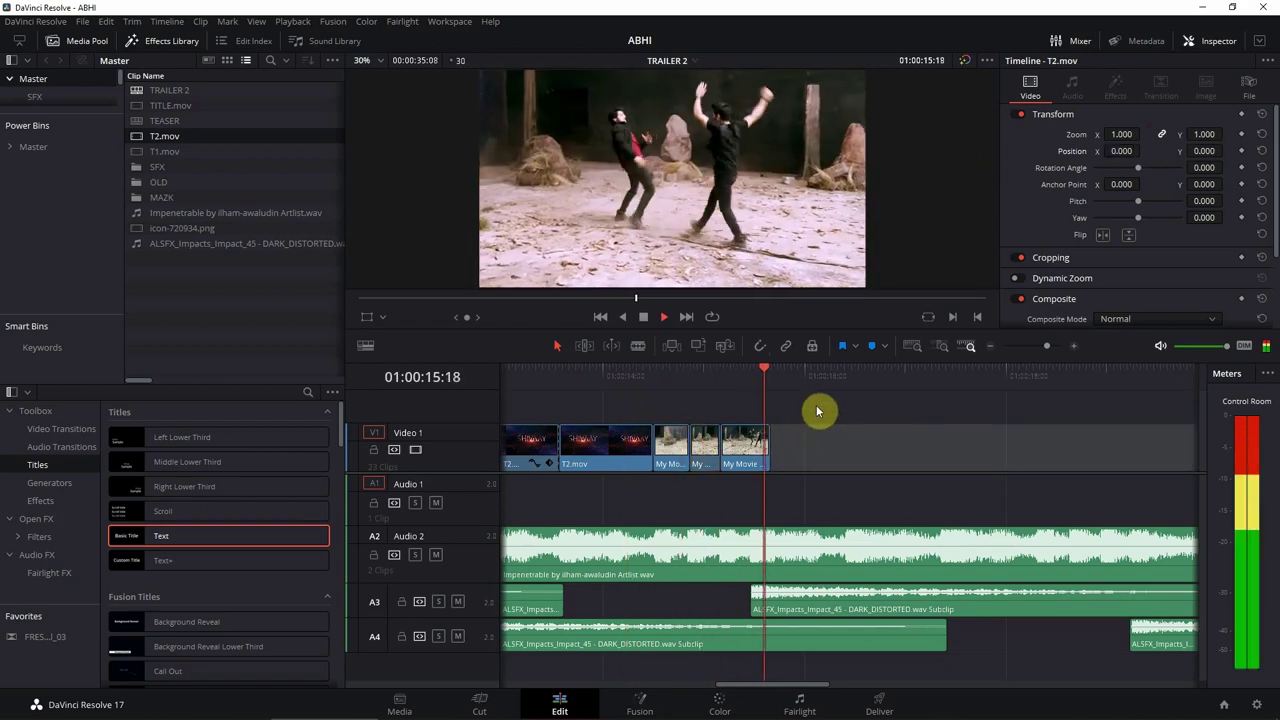
left_click_drag(866, 410, 716, 398)
key("space")
Move the three spare My Movie 13LT.mov clips from beyond the music's end back to just after the edited sequence
key("ctrl+minus")
key("ctrl+minus")
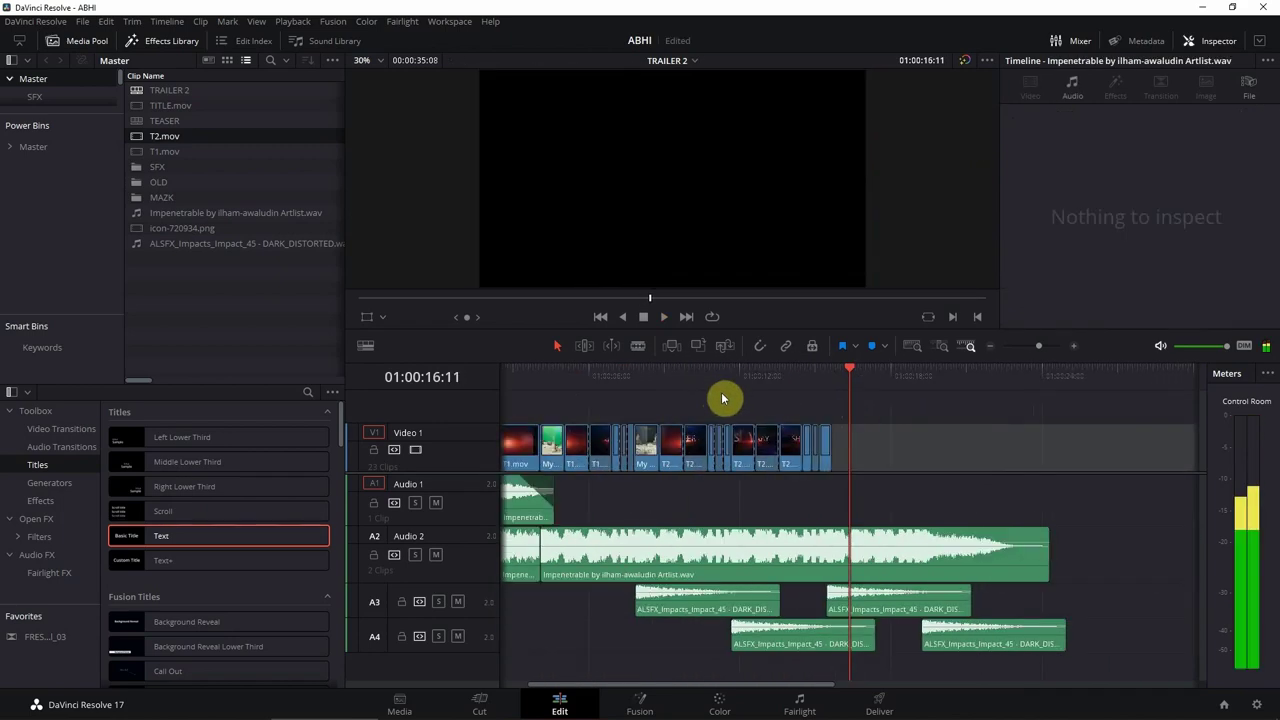
double_click(134, 139)
left_click_drag(716, 308, 692, 299)
left_click_drag(1014, 455, 773, 421)
left_click_drag(1037, 376, 1064, 374)
left_click_drag(1115, 412, 990, 474)
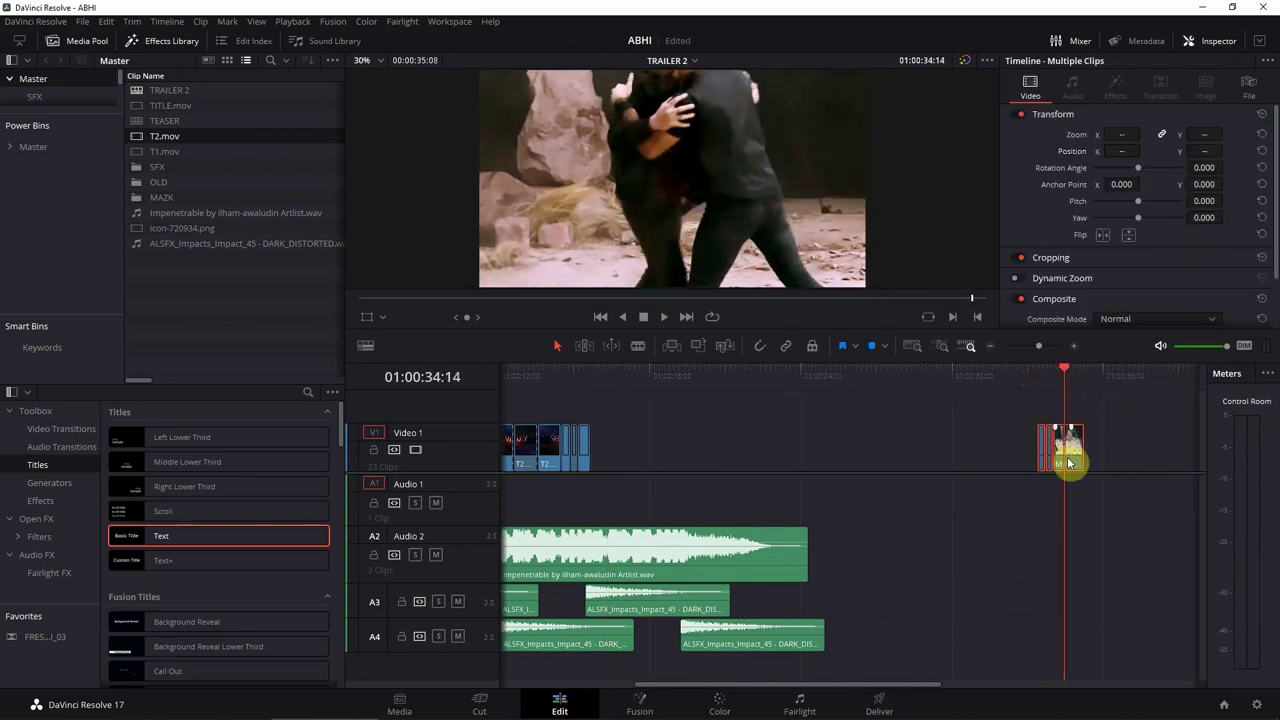
left_click_drag(1068, 462, 666, 461)
key("ctrl+equal")
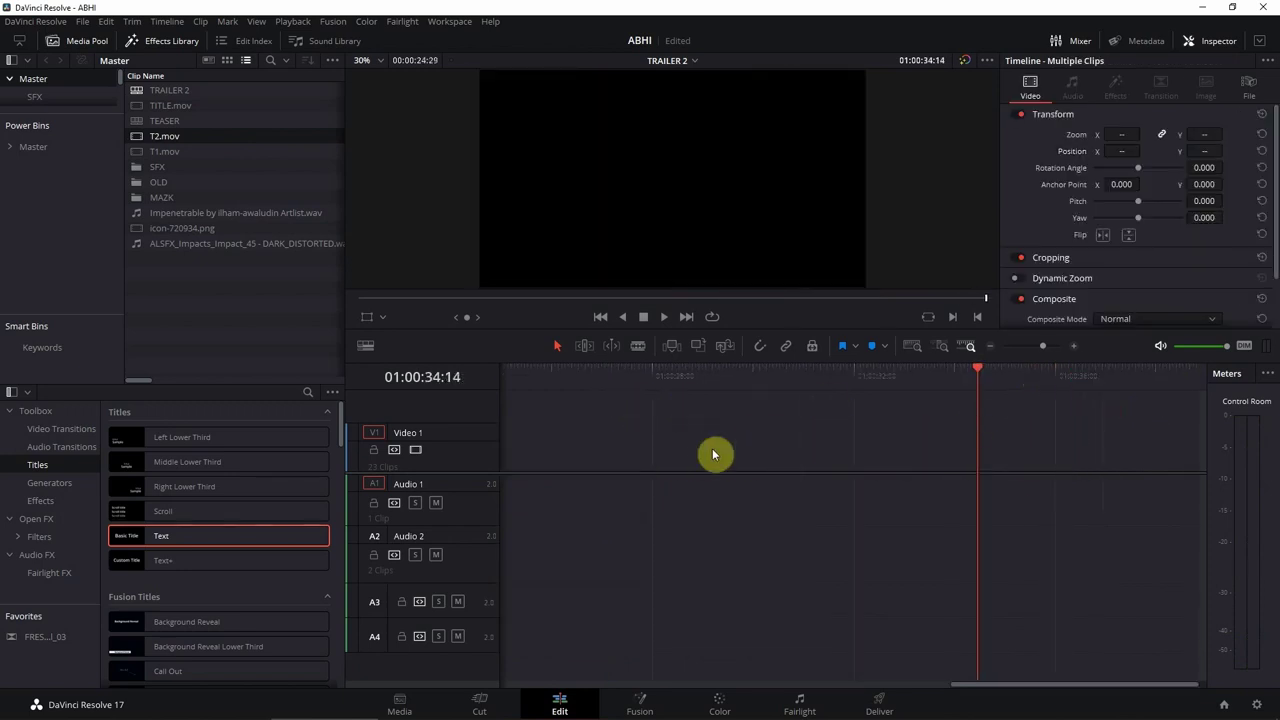
key("Up")
key("Up")
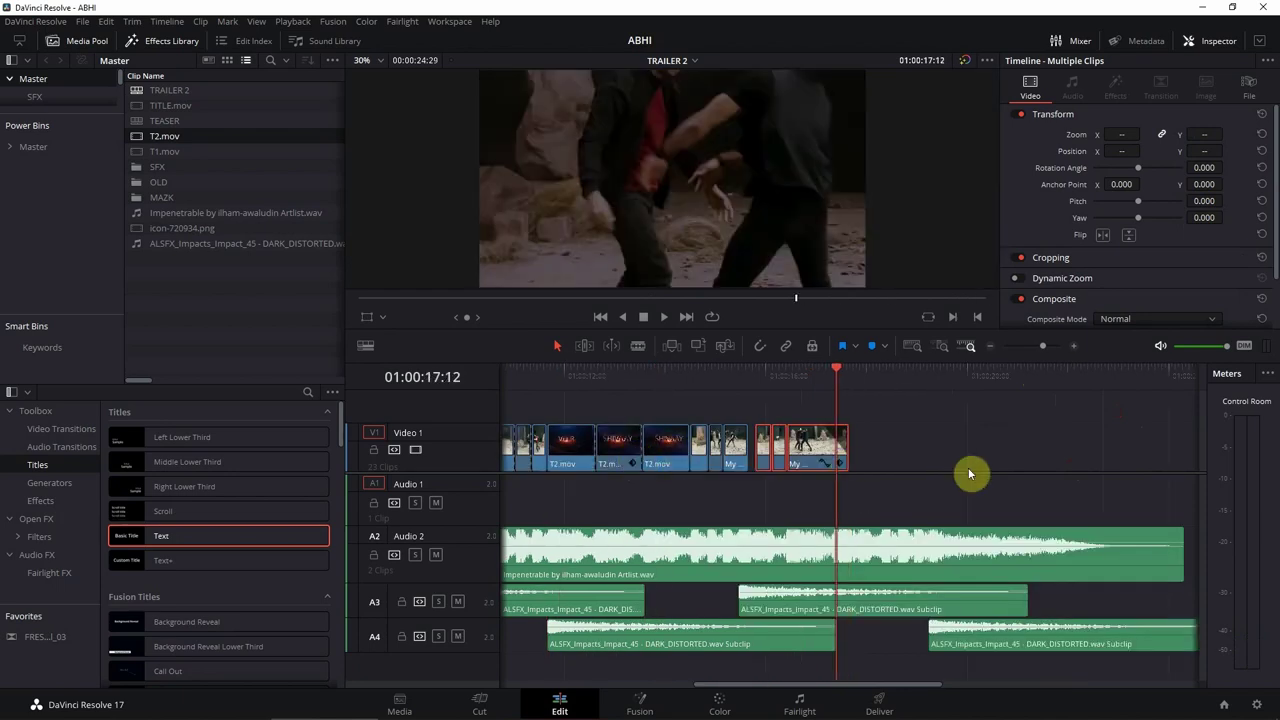
Reset the transform of the three moved My Movie 13LT.mov clips and play the sequence into them
left_click(1263, 113)
left_click(1066, 411)
left_click(678, 382)
key("space")
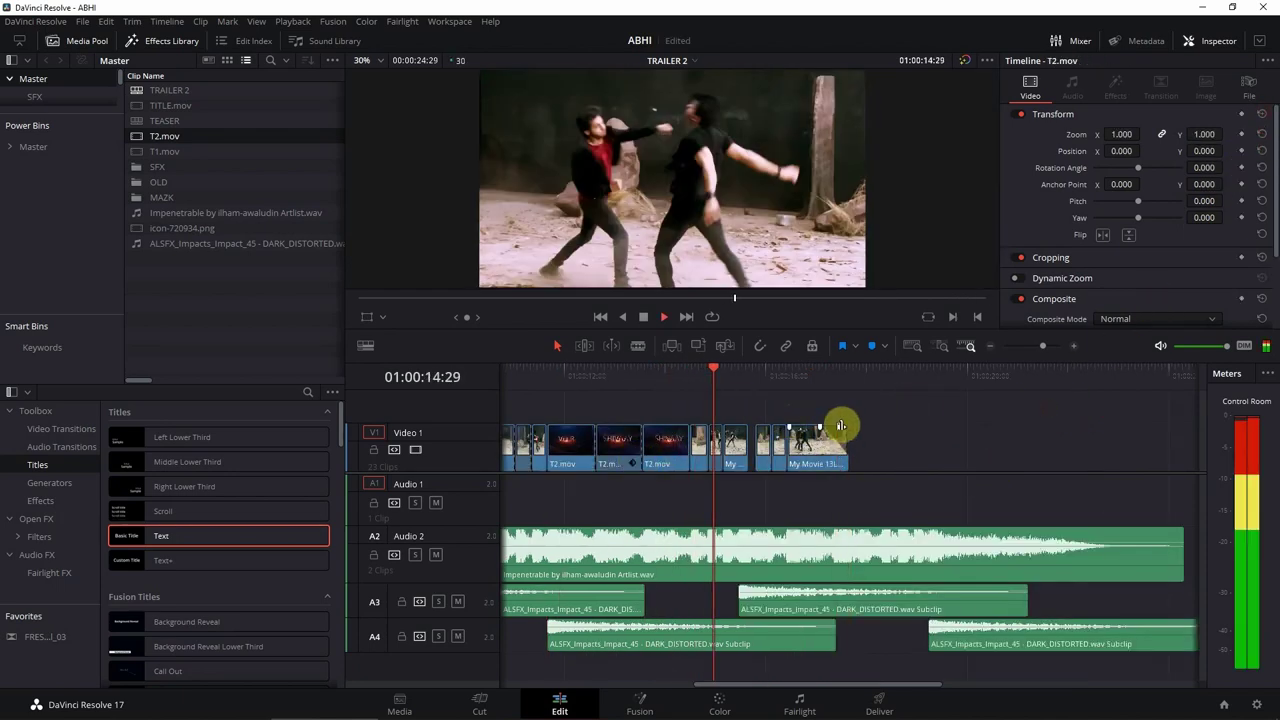
Move the last two spare My Movie 13LT.mov clips further along Video 1, leaving the first one behind the edited sequence
left_click(829, 443)
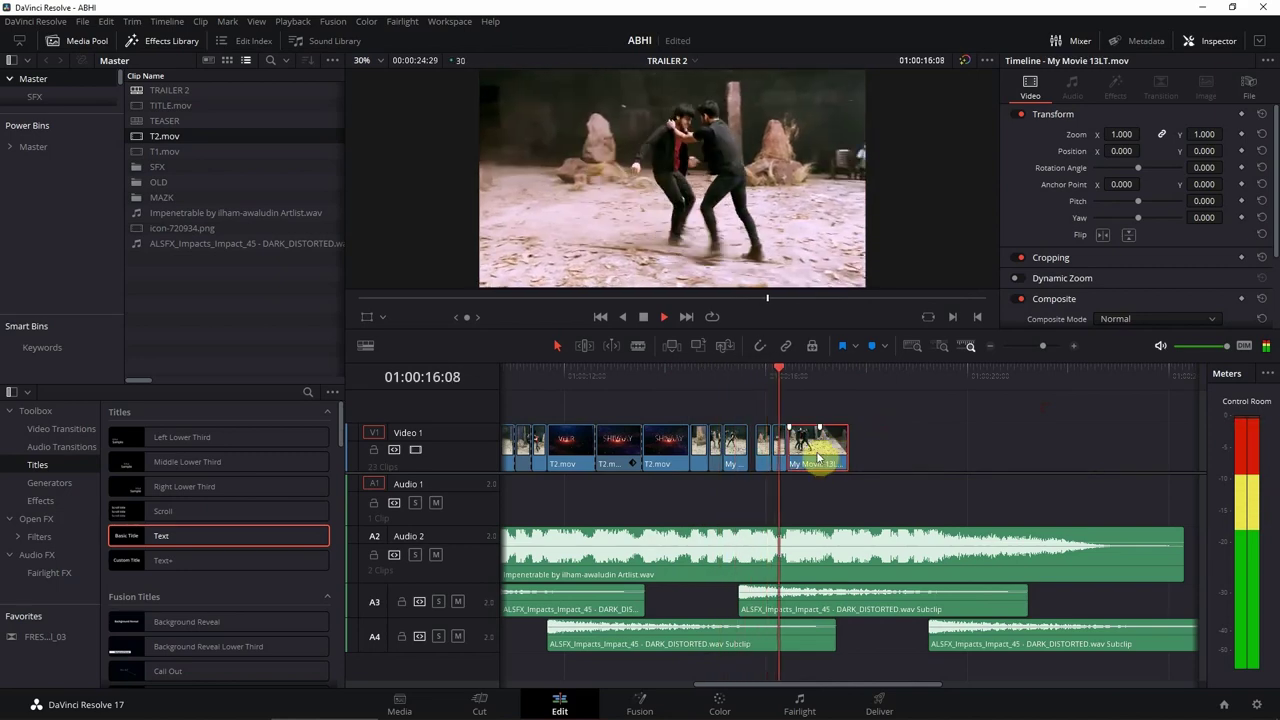
left_click(731, 380)
left_click(826, 410)
left_click_drag(826, 410, 1002, 451)
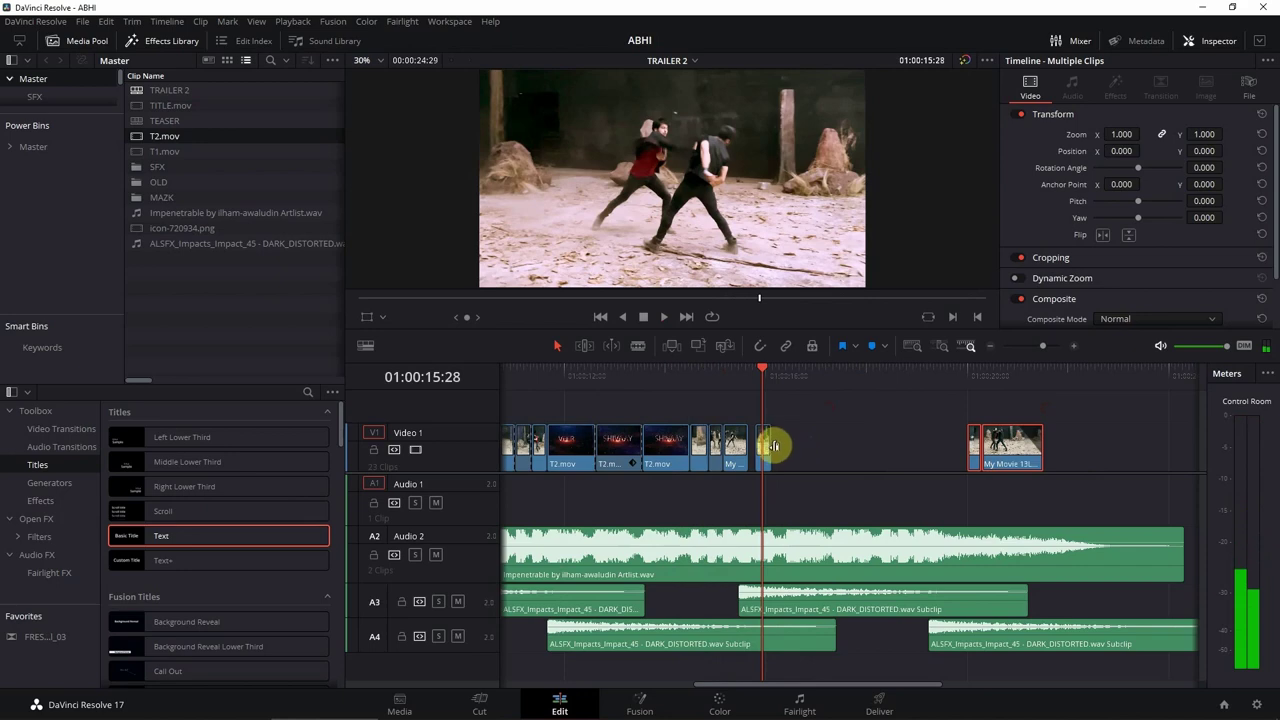
Lengthen the first spare My Movie 13LT.mov clip, move it to start at 01:00:15:13 over the previous clip's end, and replay the cut
left_click_drag(771, 446, 881, 446)
left_click(681, 385)
key("space")
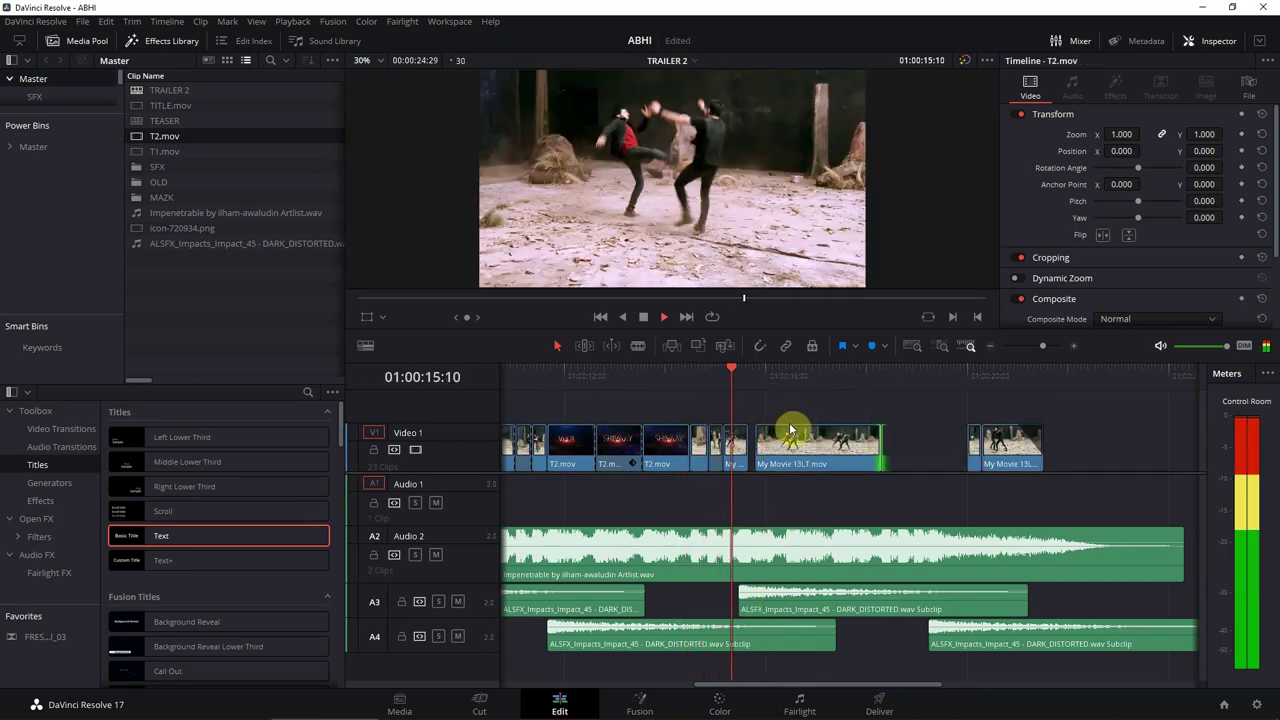
left_click_drag(790, 430, 777, 436)
left_click(736, 376)
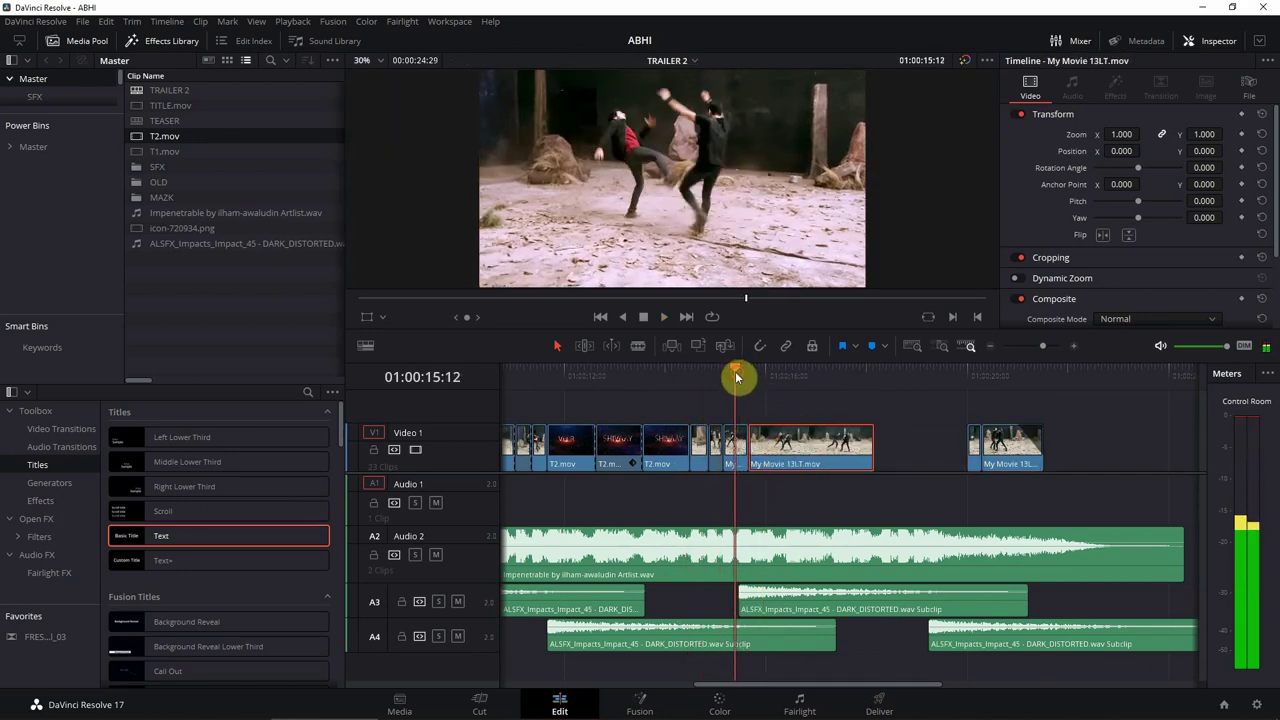
left_click_drag(736, 376, 738, 377)
left_click_drag(778, 440, 765, 443)
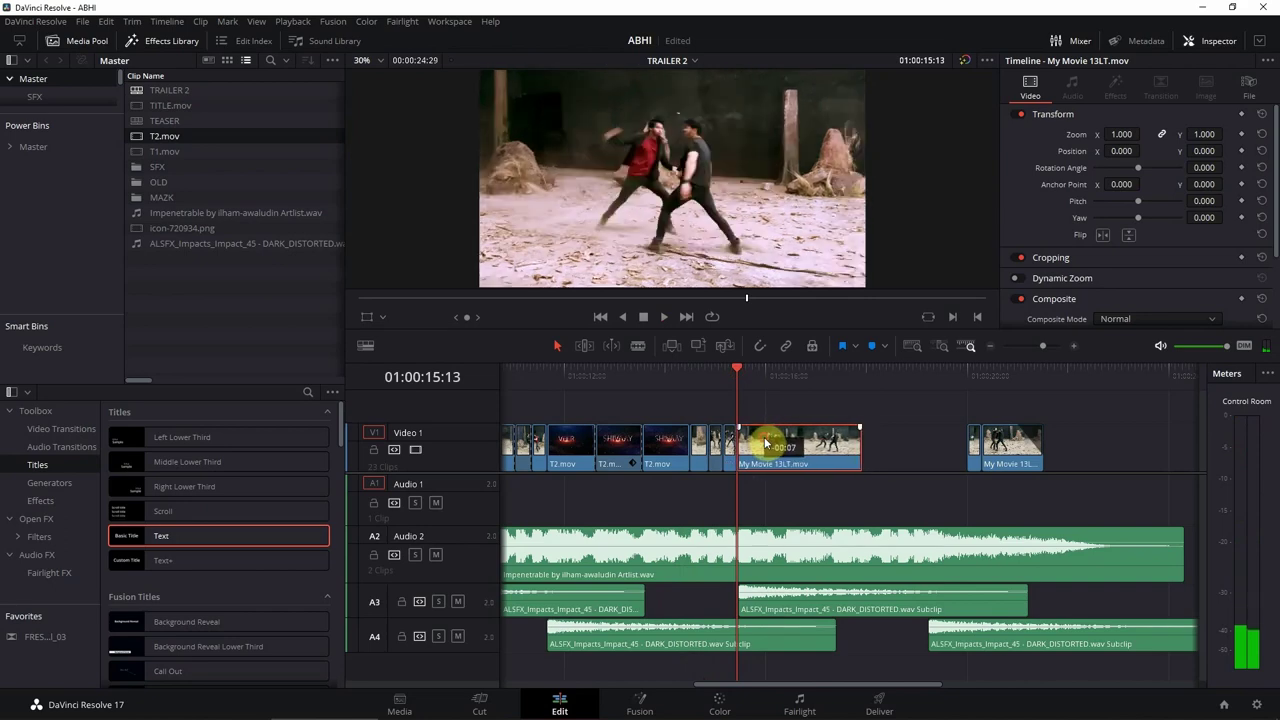
left_click(694, 370)
key("space")
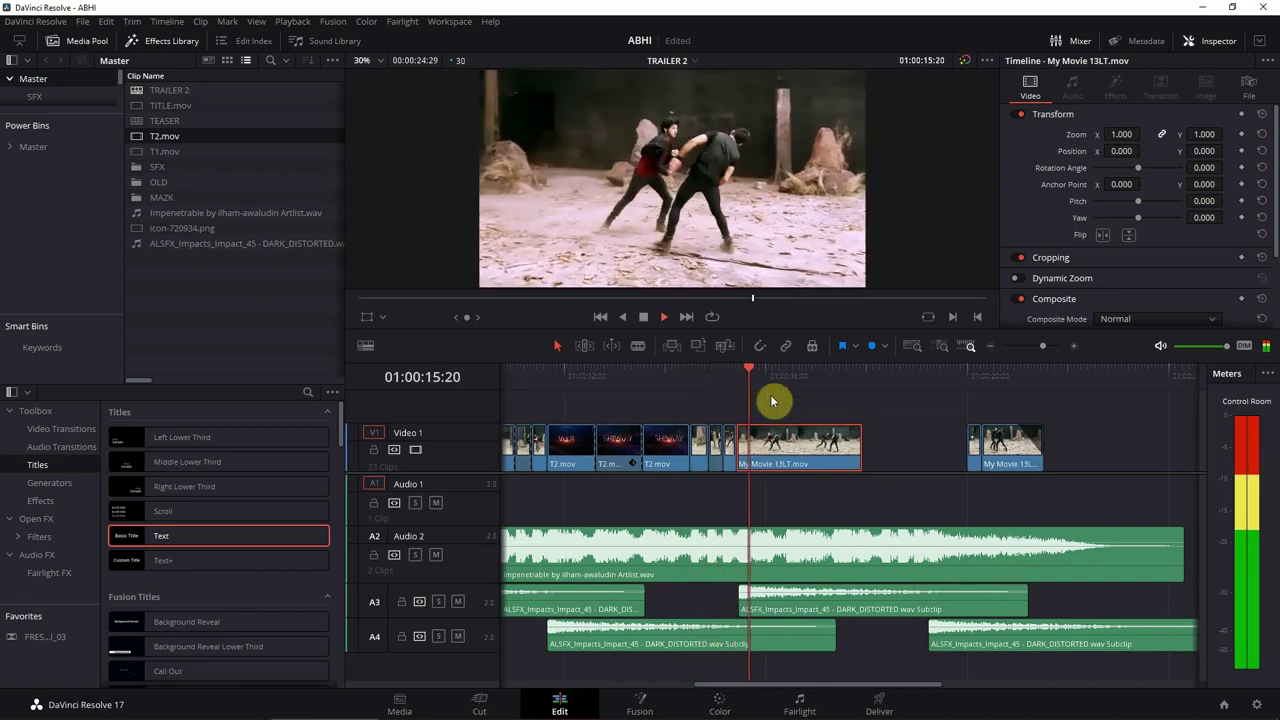
Trim that clip's end to 01:00:16:01 and place the second spare My Movie 13LT.mov clip directly after it
left_click(727, 371)
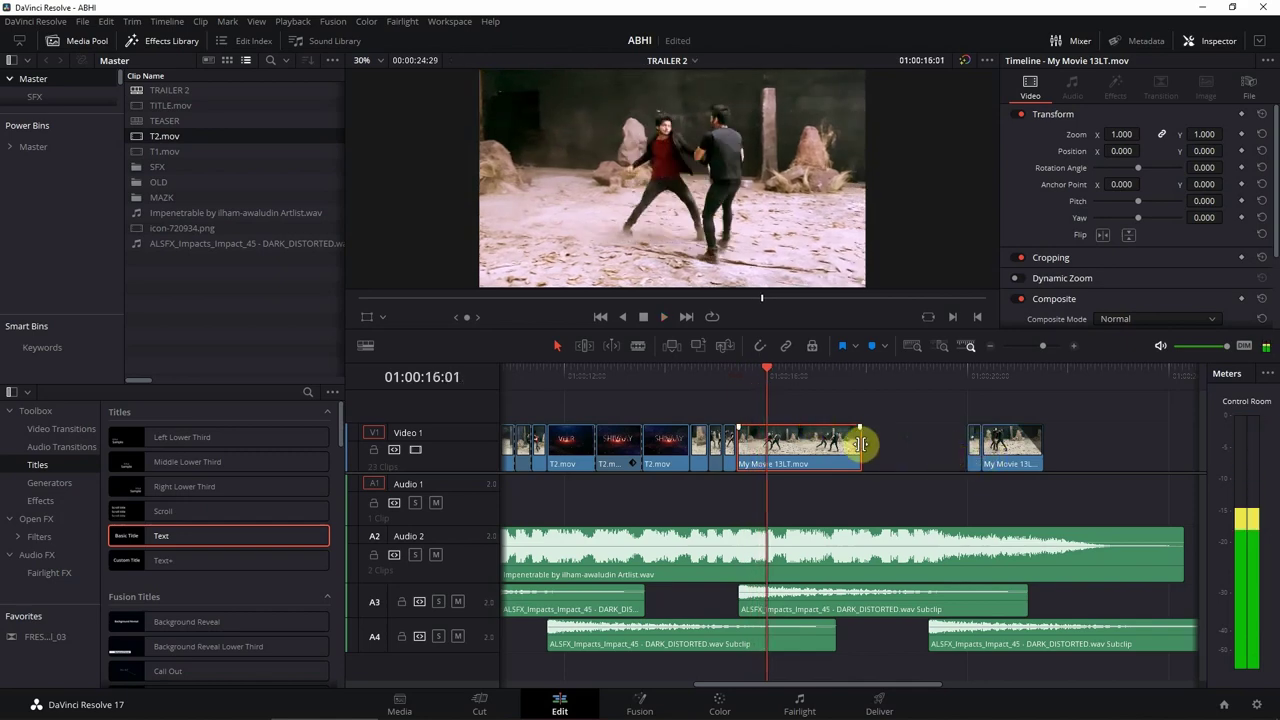
left_click_drag(860, 444, 767, 444)
left_click(934, 426)
left_click_drag(972, 460, 772, 458)
Lengthen the end of the second spare clip and replay it against the music
left_click(782, 446)
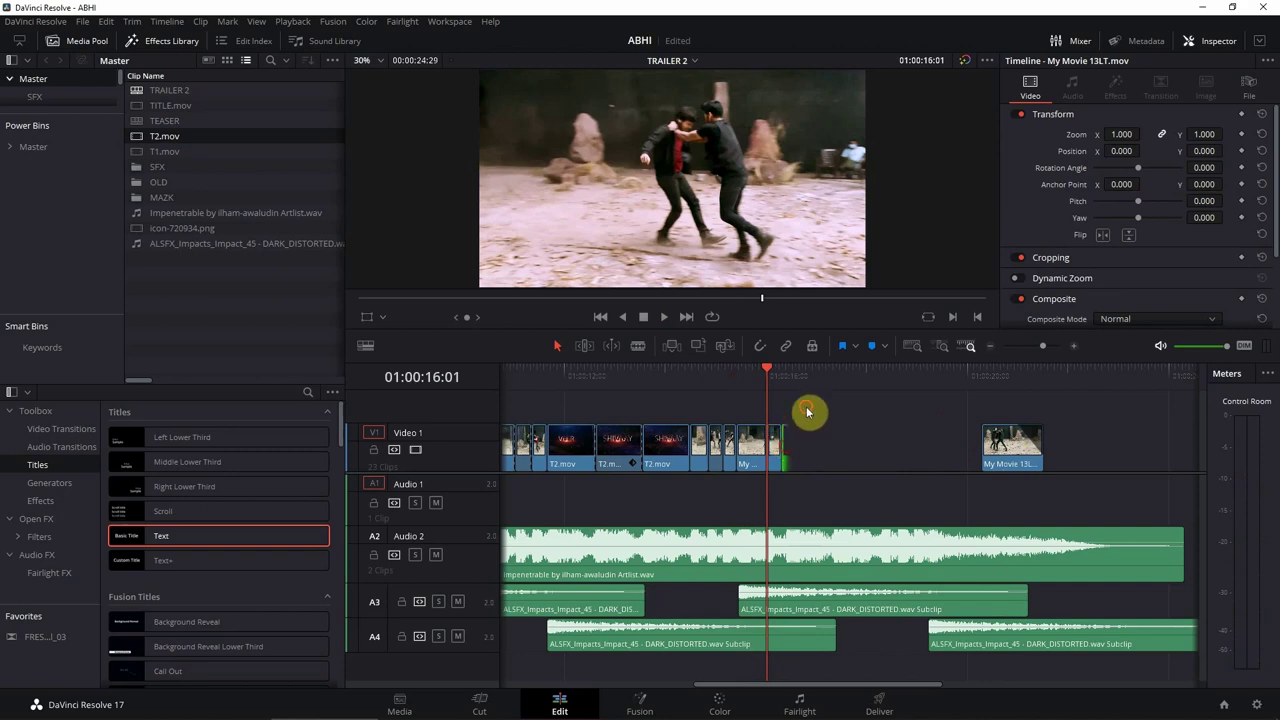
key("ctrl+equal")
left_click_drag(877, 444, 1003, 444)
left_click(684, 380)
key("space")
left_click_drag(921, 408, 815, 408)
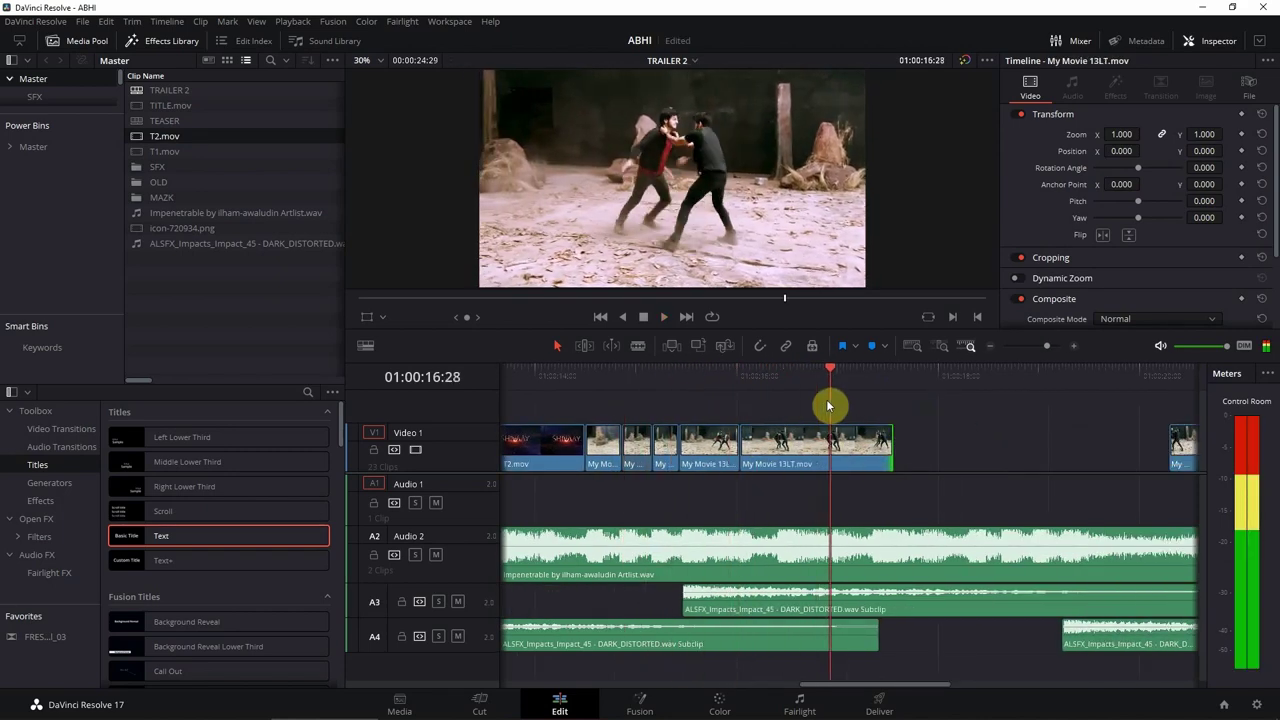
left_click(694, 372)
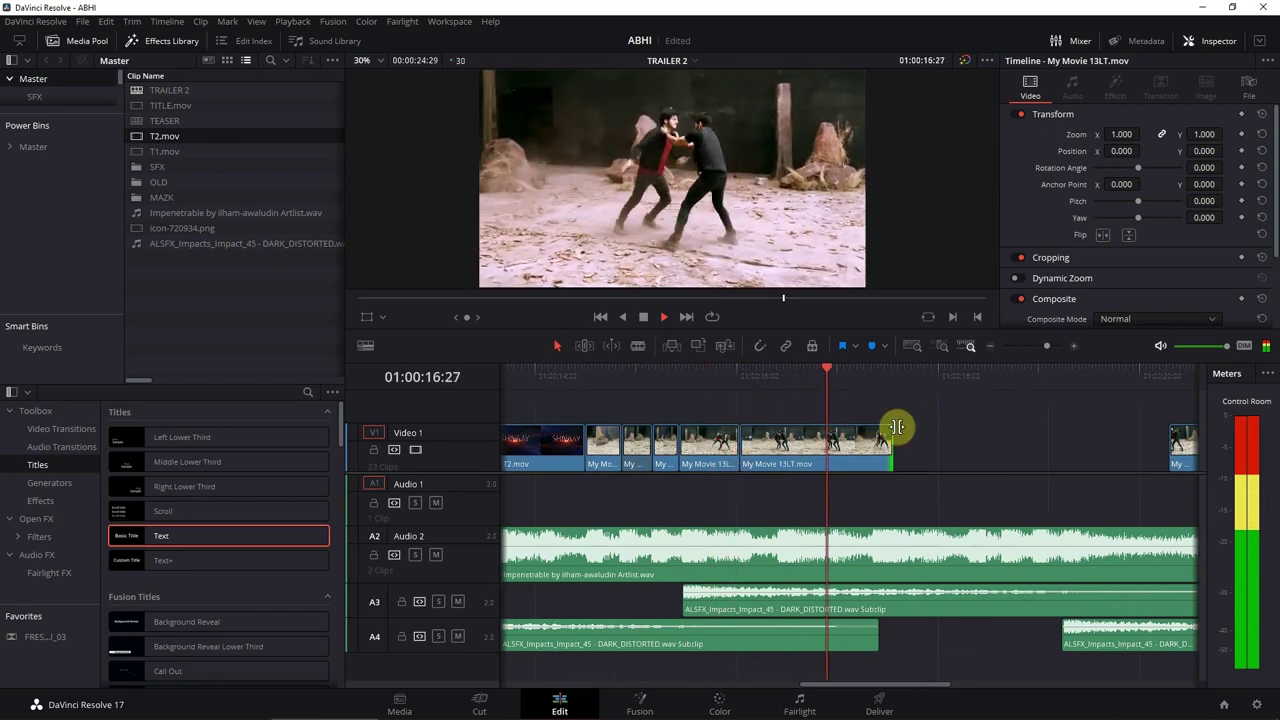
Place the last spare My Movie 13LT.mov clip right behind the lengthened clip and play across both
key("ctrl+minus")
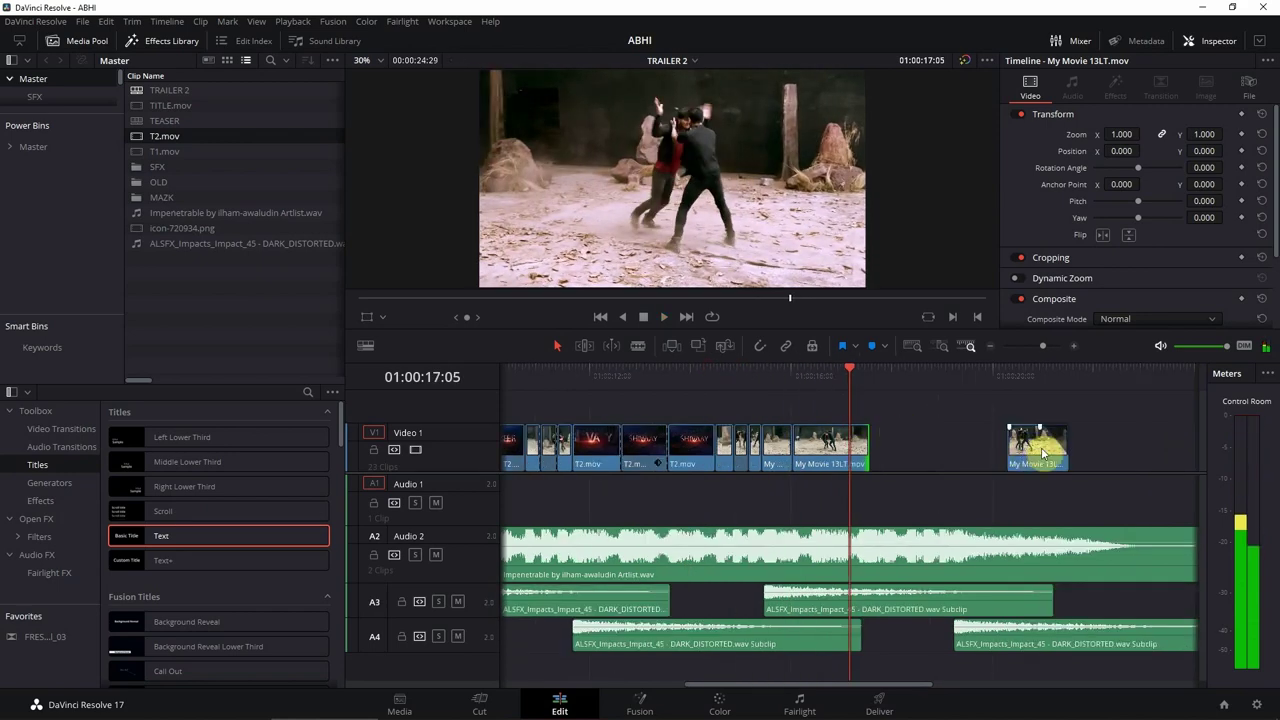
left_click_drag(1033, 453, 880, 449)
key("space")
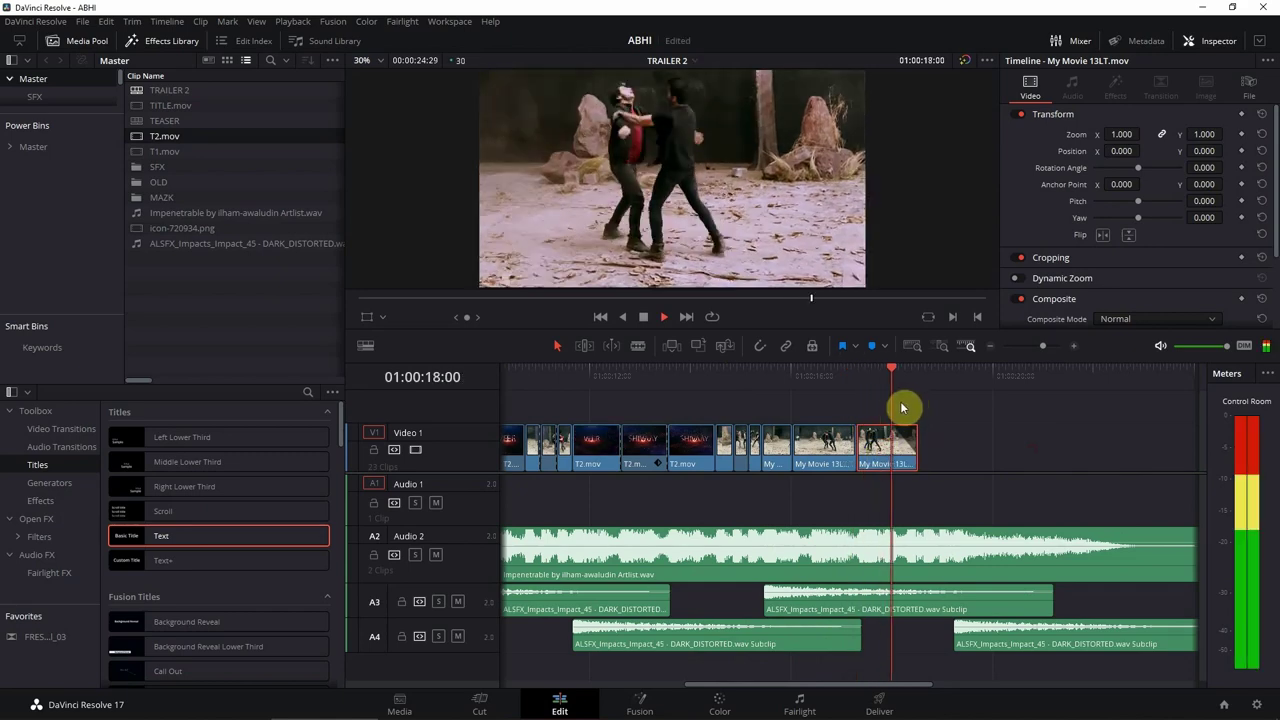
left_click(730, 378)
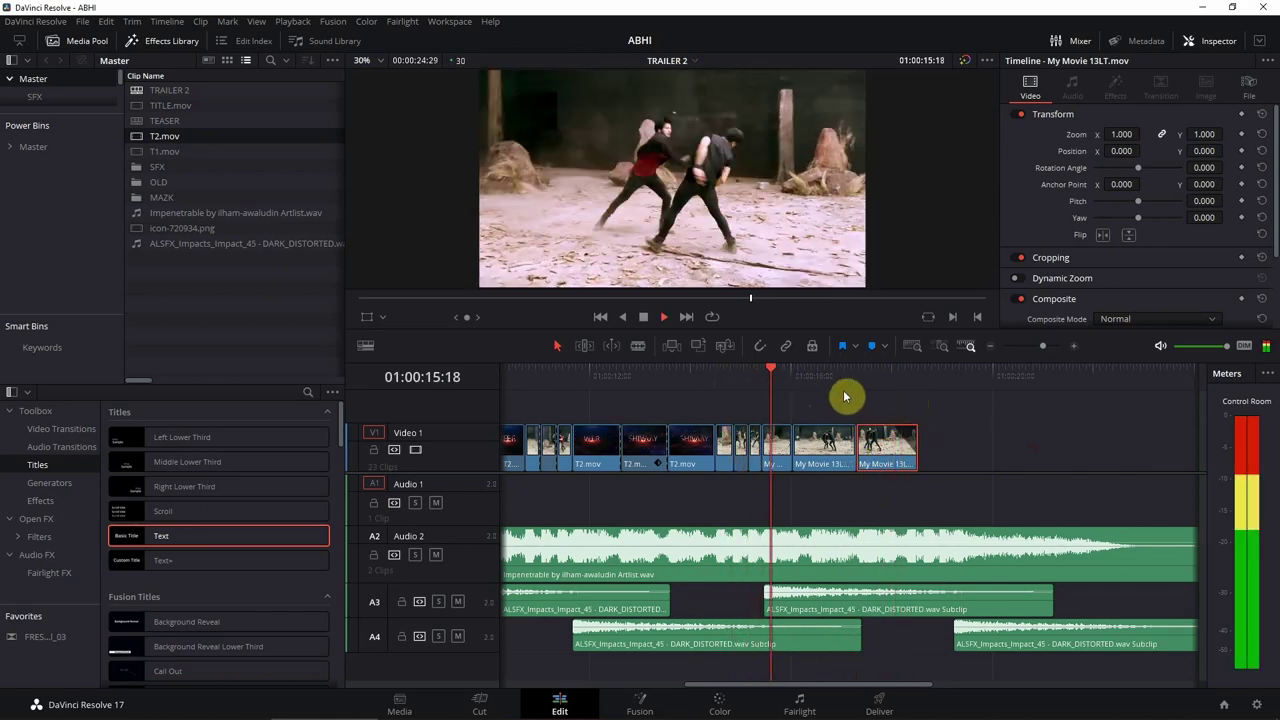
Replace the second spare clip with the last one, starting at 01:00:16:01, and play the sequence
left_click_drag(862, 451, 838, 430)
left_click(830, 446)
left_click(711, 378)
key("space")
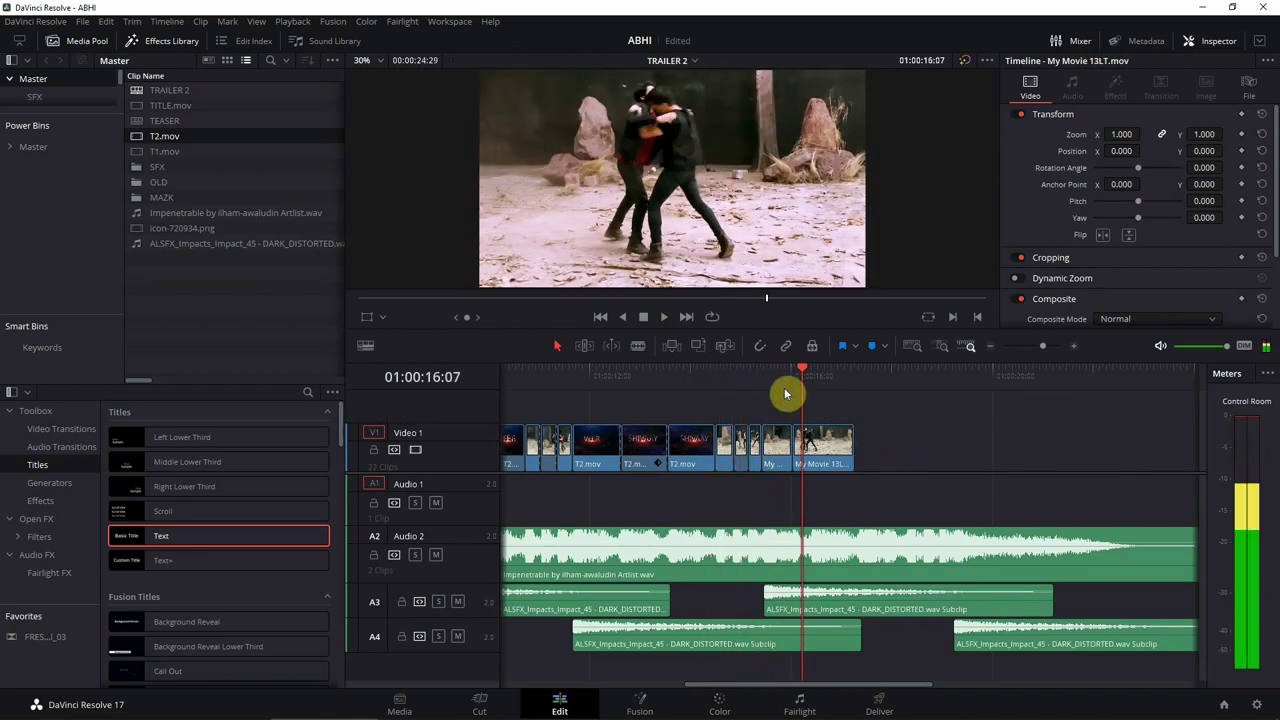
Extend the end of the last action clip to 01:00:17:09
left_click_drag(851, 383, 857, 383)
left_click_drag(851, 443, 849, 445)
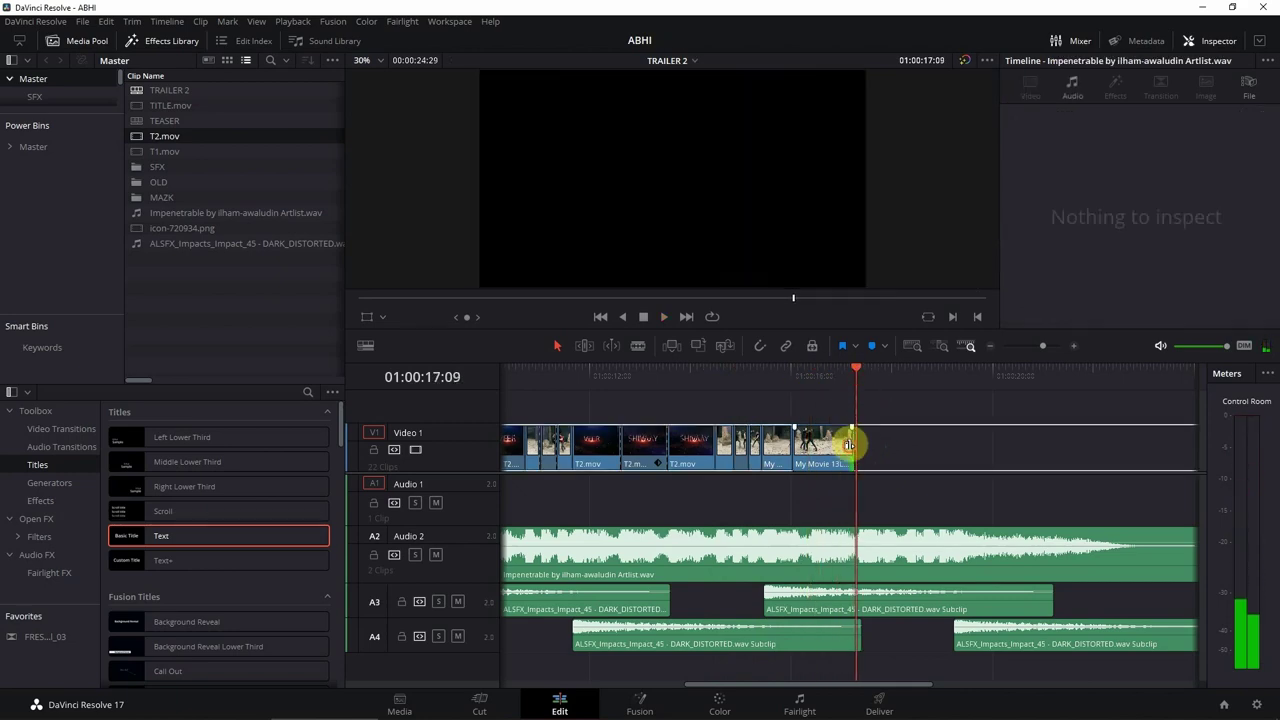
left_click(900, 410)
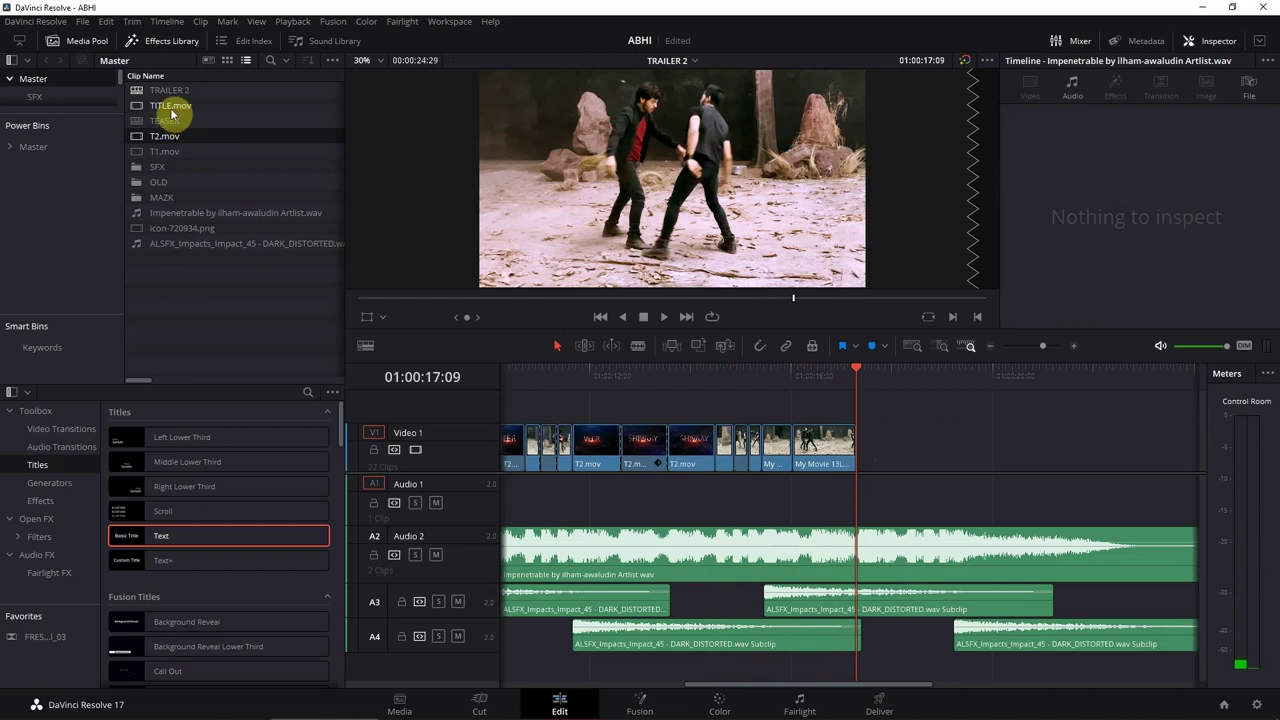
Preview TITLE.mov in the source viewer and play it full screen to review the title animation
double_click(171, 108)
left_click_drag(486, 302, 540, 293)
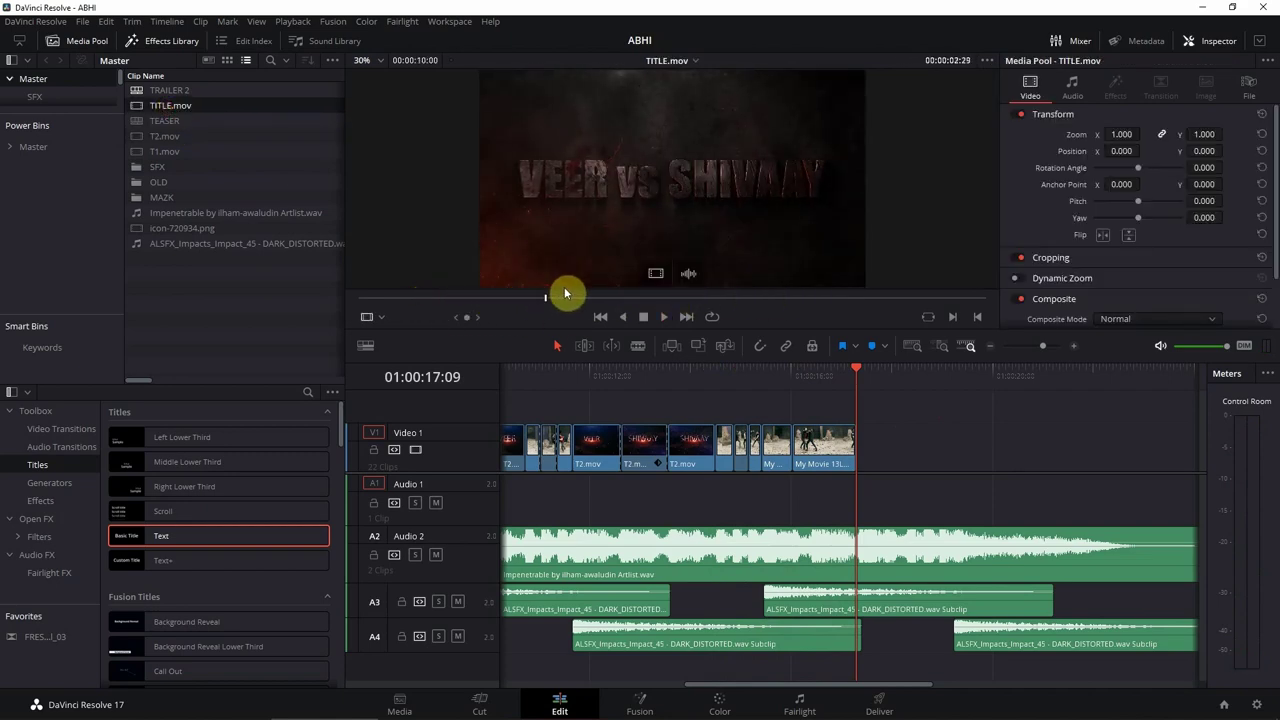
key("ctrl+f")
key("space")
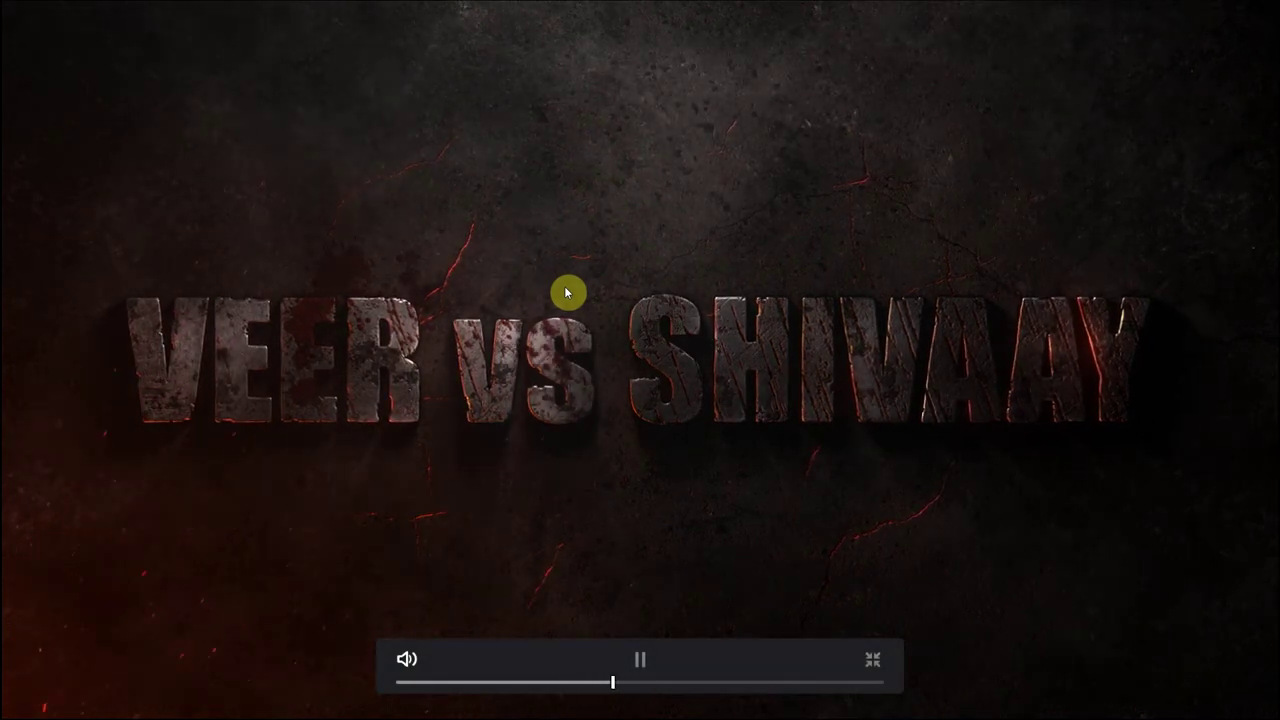
key("space")
key("Escape")
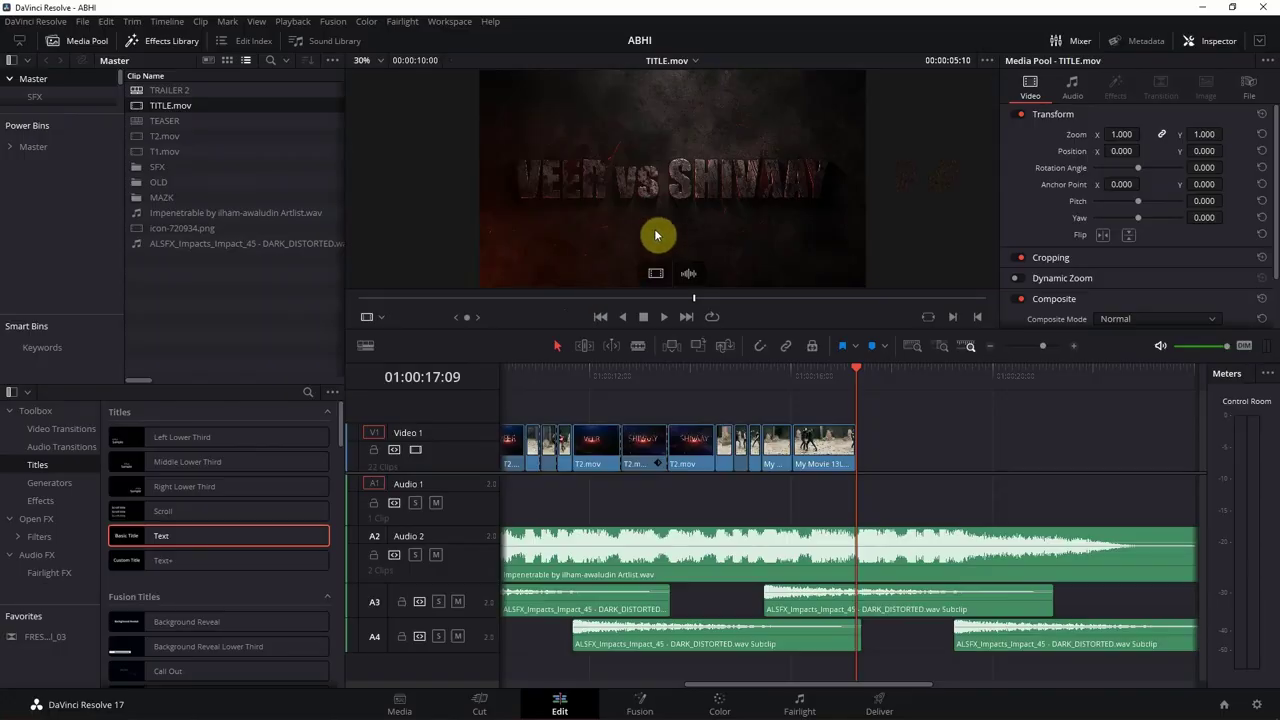
Place TITLE.mov on Video 1 directly after the last action clip at 01:00:17:09 and play the sequence
left_click_drag(652, 278, 855, 465)
left_click_drag(752, 381, 617, 383)
key("space")
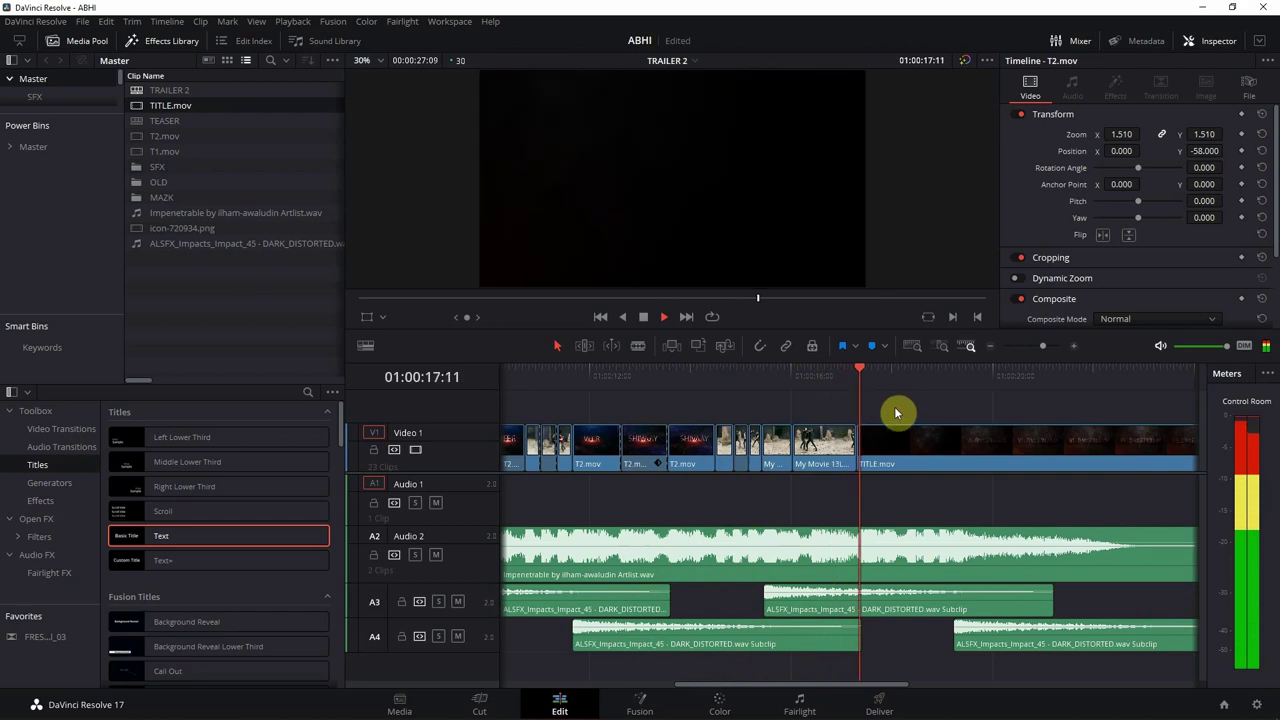
Scrub and replay the start of TITLE.mov against the music to examine how the title reveal falls on the beats
key("space")
left_click(877, 429)
left_click(885, 374)
left_click_drag(885, 375, 824, 429)
left_click(842, 376)
mouse_move(813, 378)
left_mouse_down()
mouse_move(852, 372)
mouse_move(837, 378)
left_mouse_up()
scroll(903, 405, "right", 2)
left_click_drag(697, 374, 654, 380)
key("space")
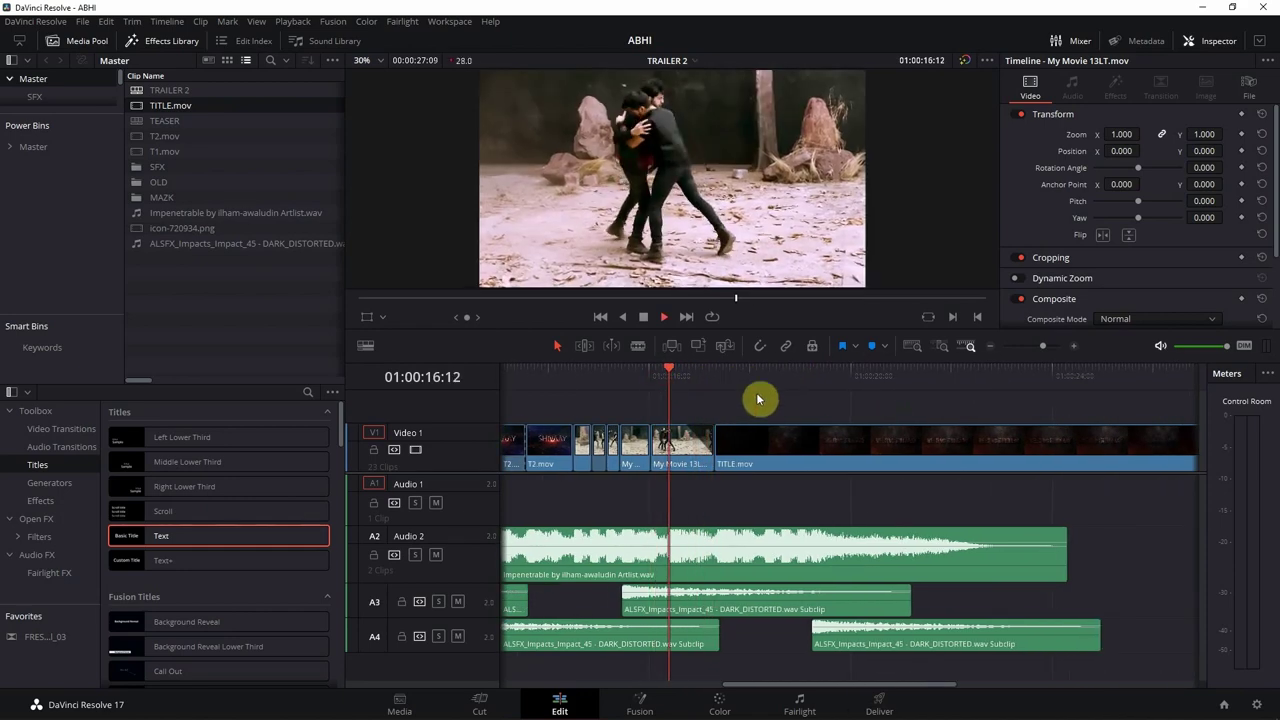
key("space")
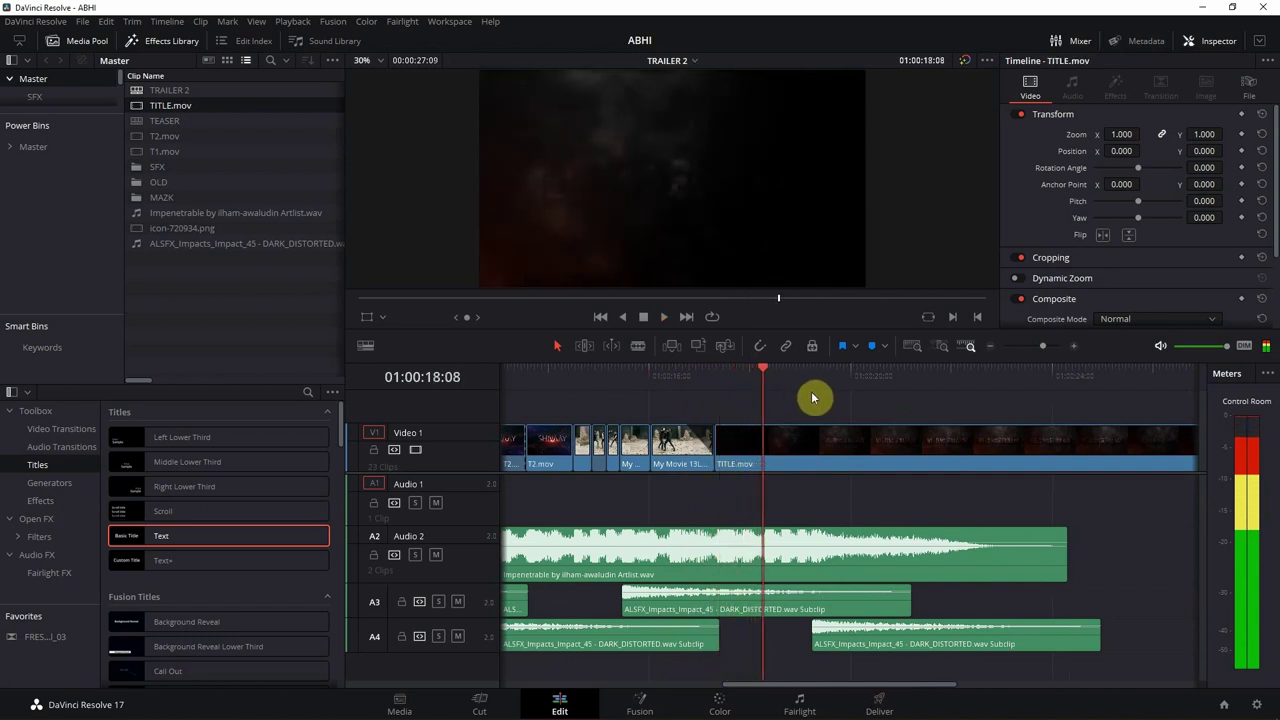
Cut a section out of TITLE.mov from 01:00:18:08, close the gap with the remaining part, and replay the join
left_click(795, 462)
key("ctrl+b")
mouse_move(829, 374)
left_mouse_down()
mouse_move(870, 374)
mouse_move(838, 374)
left_mouse_up()
key("ctrl+b")
left_click_drag(891, 446, 815, 443)
mouse_move(775, 375)
left_mouse_down()
mouse_move(722, 376)
mouse_move(810, 400)
mouse_move(789, 366)
mouse_move(814, 390)
mouse_move(780, 380)
left_mouse_up()
key("space")
left_click(758, 374)
Split the second TITLE.mov part on the beats at 01:00:18:18, 01:00:18:28 and 01:00:19:07
left_click_drag(860, 418, 820, 468)
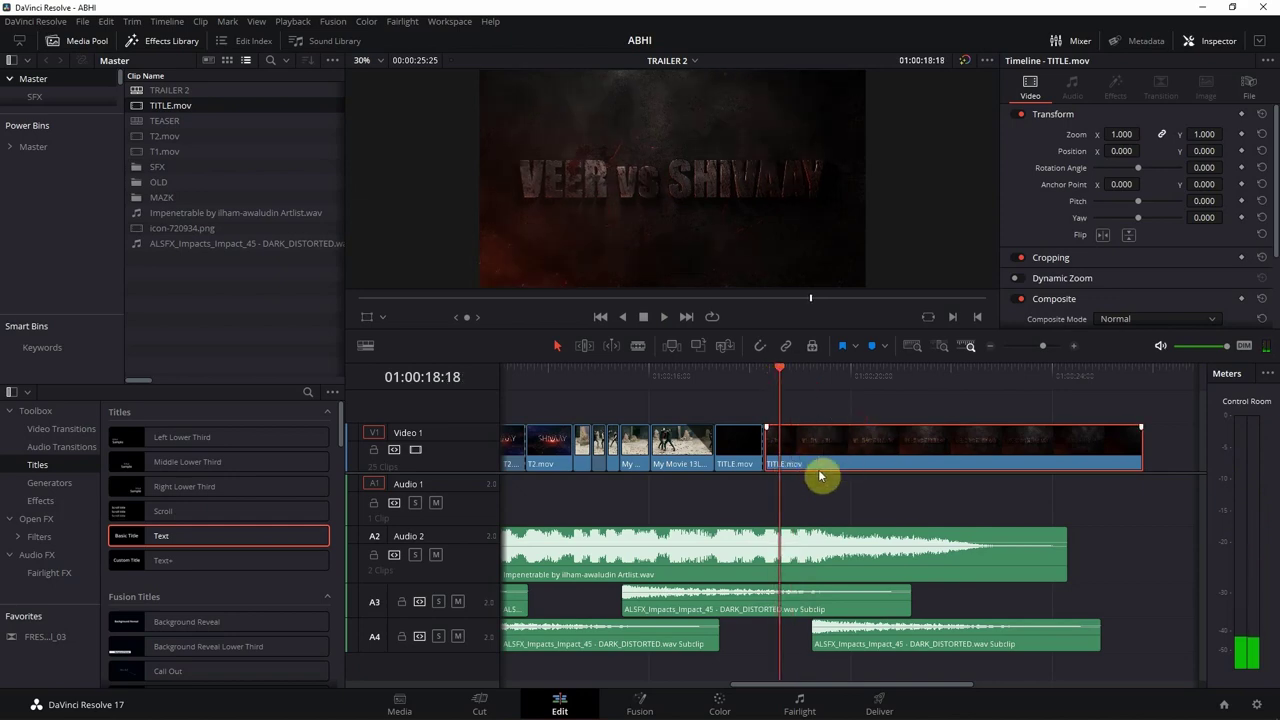
key("ctrl+b")
left_click(791, 377)
key("ctrl+b")
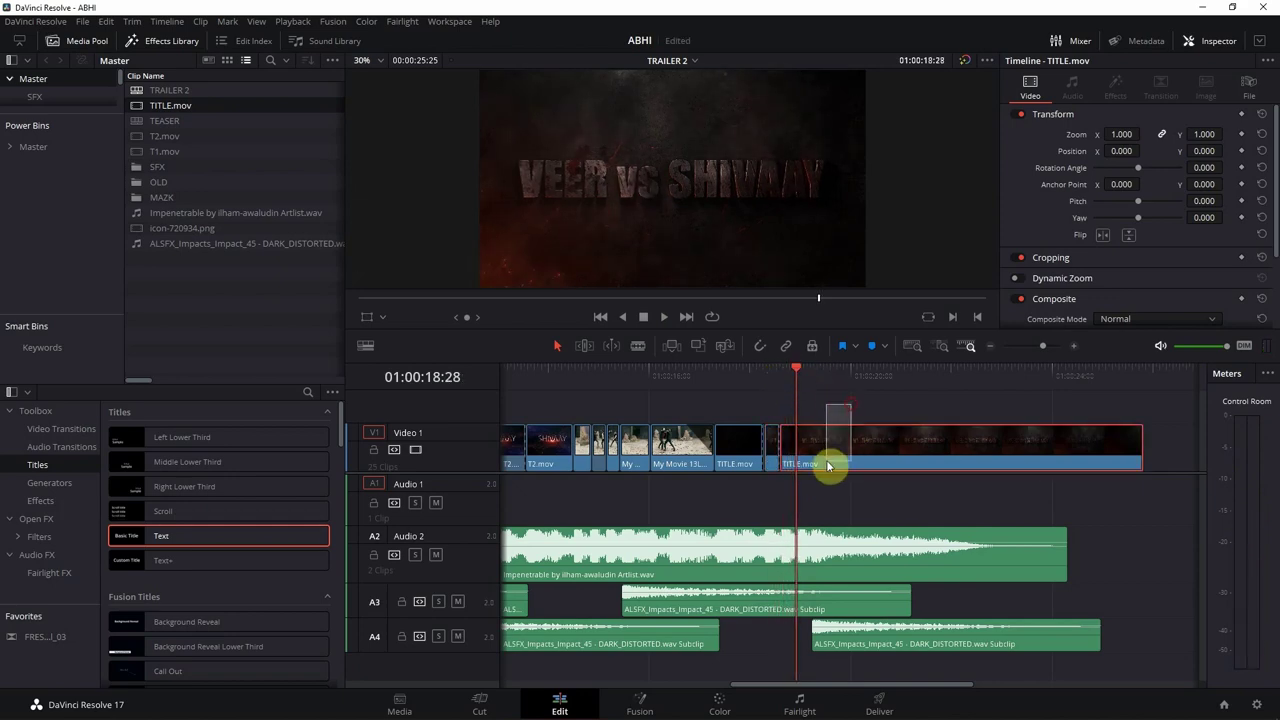
left_click_drag(799, 380, 812, 380)
key("ctrl+b")
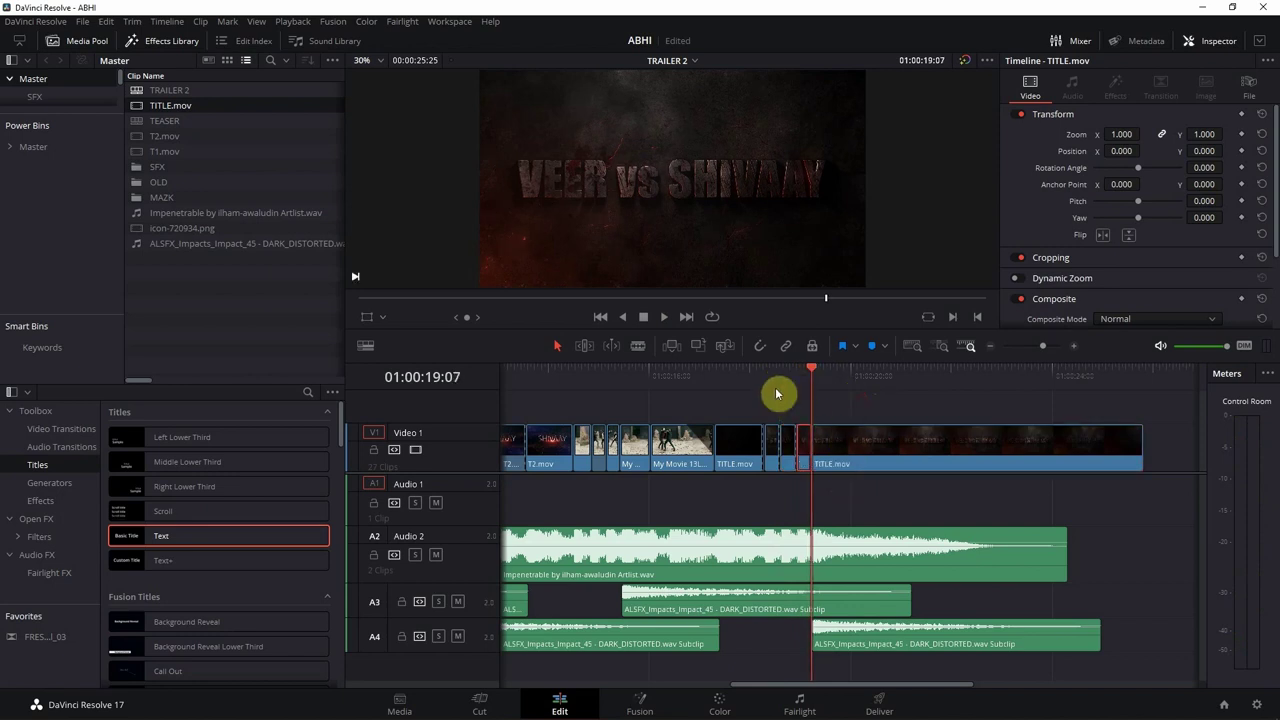
Enlarge the first short TITLE.mov piece at 01:00:18:10 to zoom 4.150 with position X 2238, framing the word VEER
left_click(770, 405)
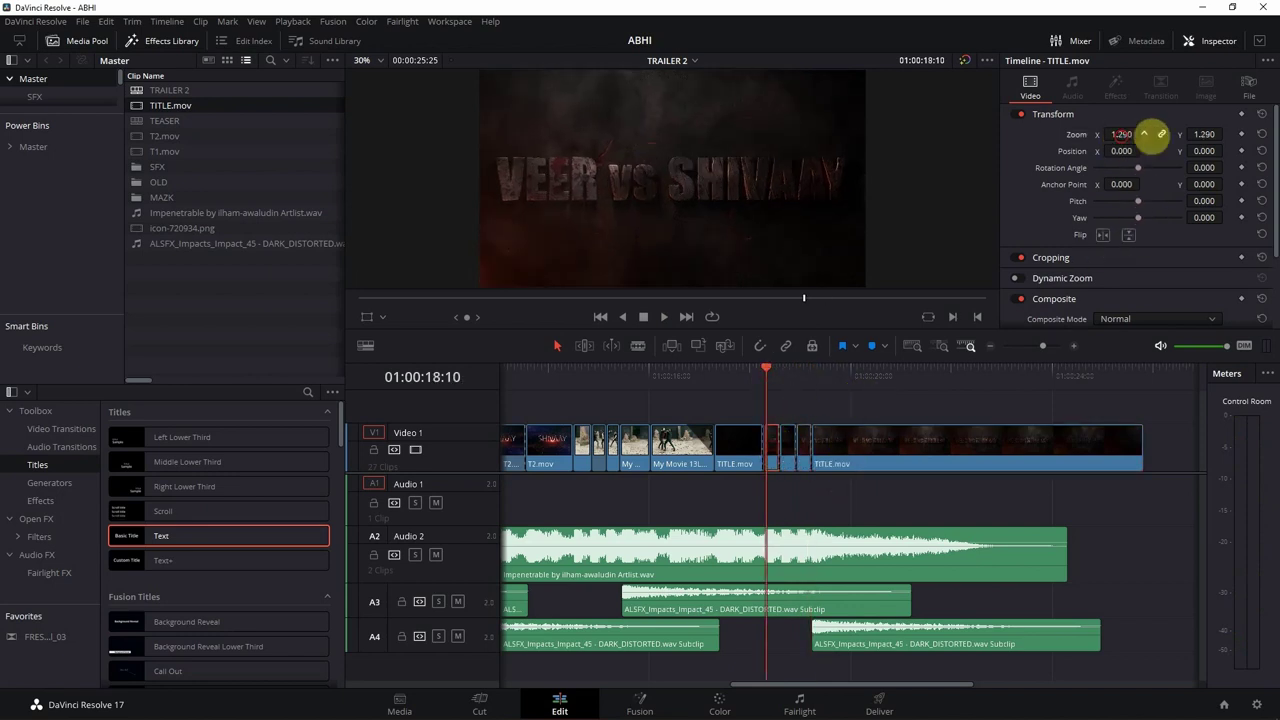
left_click_drag(1151, 136, 769, 358)
left_click_drag(1109, 153, 1161, 140)
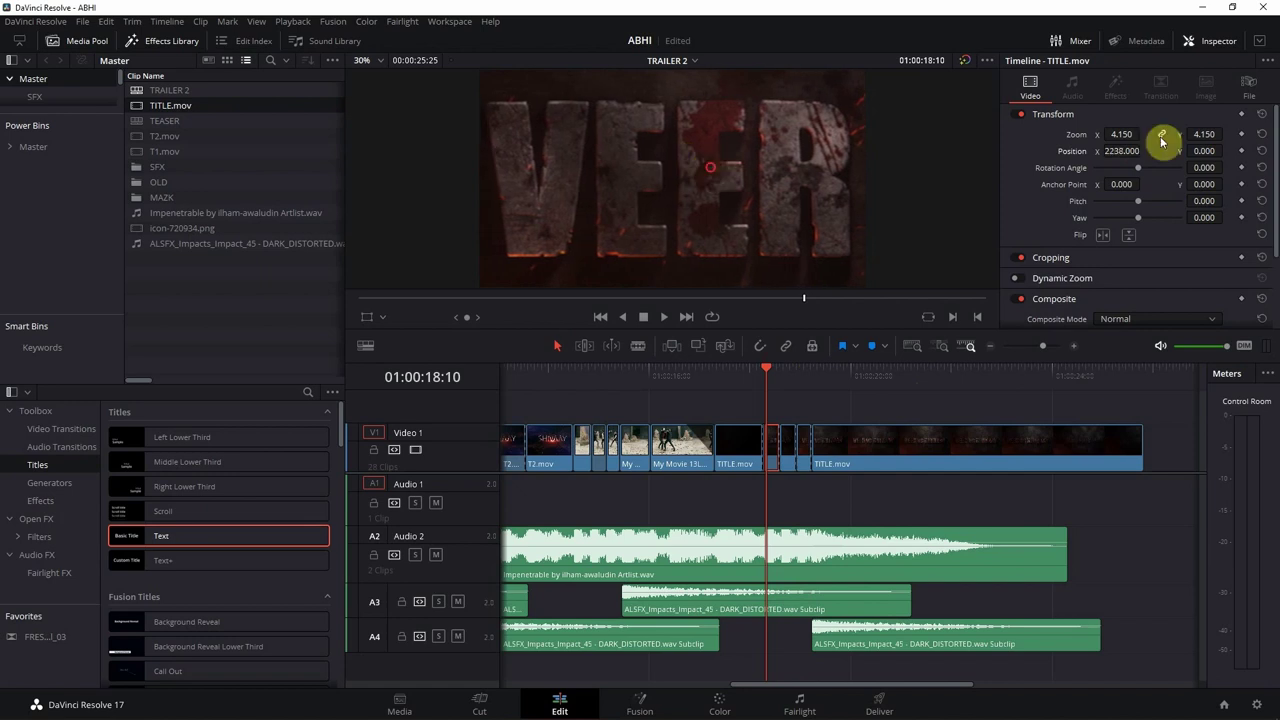
Enlarge the second short TITLE.mov piece at 01:00:18:23 and shift it horizontally to frame the word SHIVAAY
left_click_drag(768, 378, 789, 382)
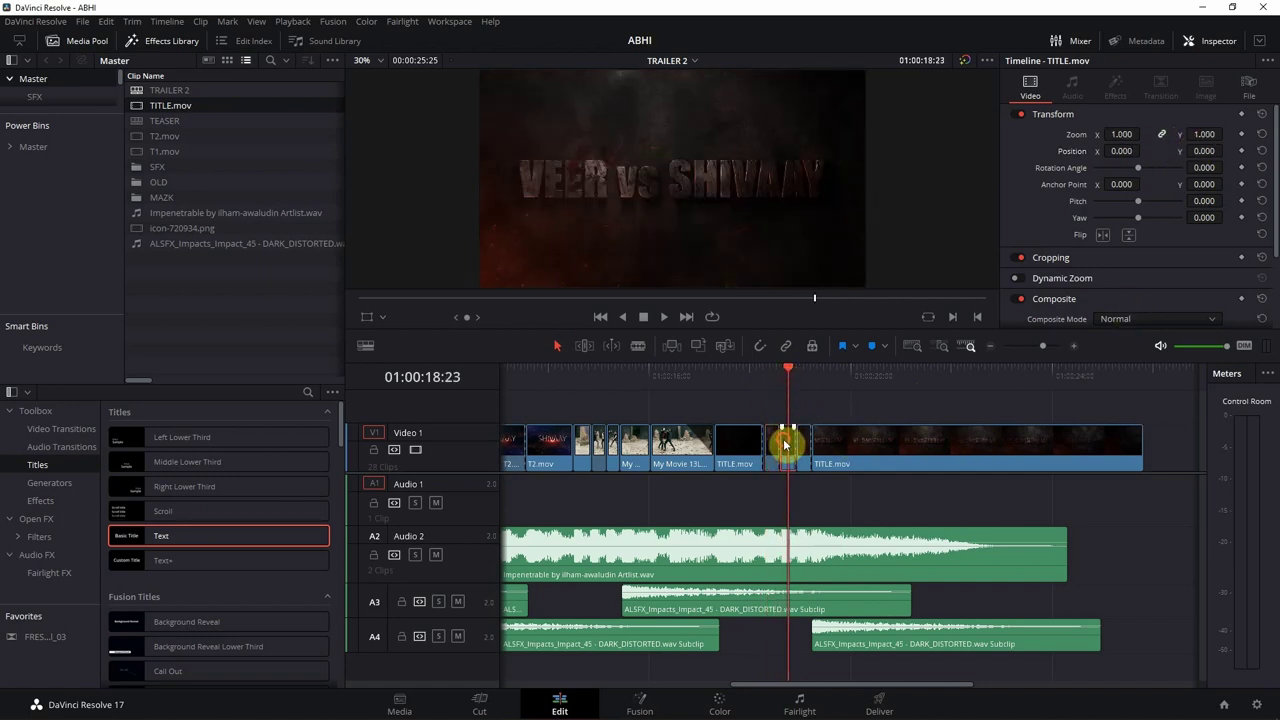
left_click_drag(1119, 137, 683, 423)
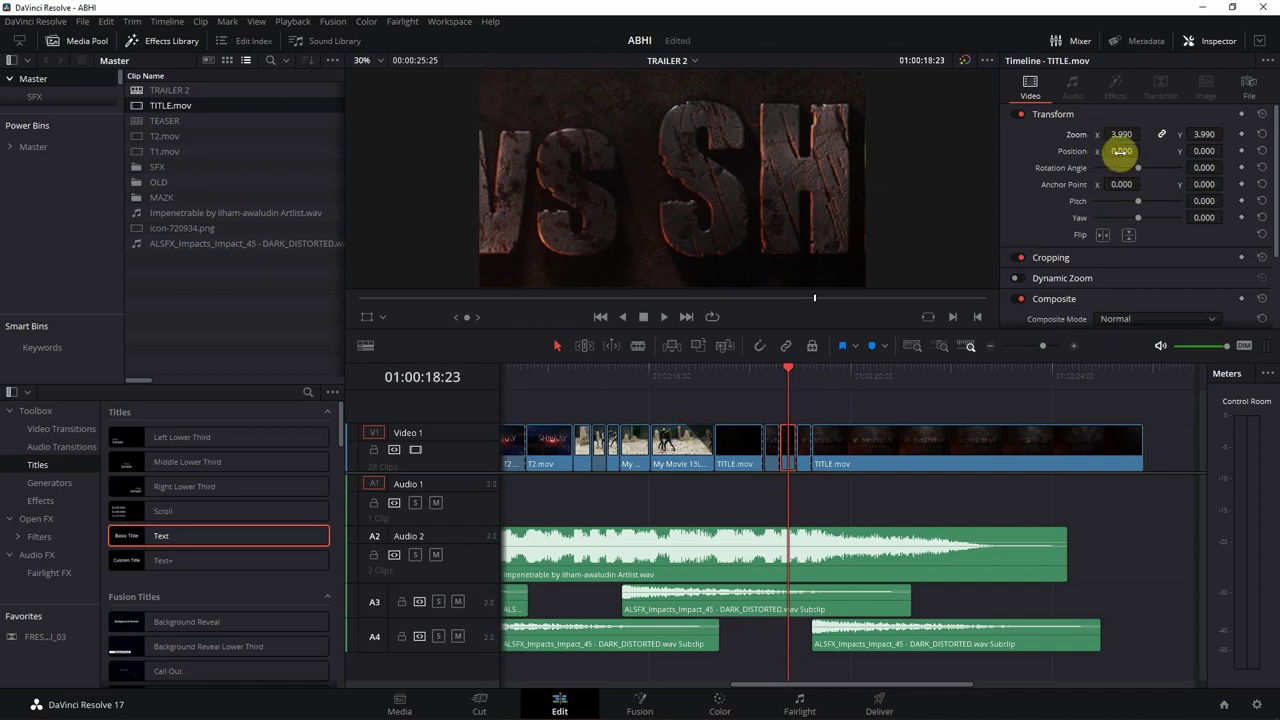
left_click_drag(1121, 158, 536, 185)
left_click_drag(1120, 135, 1032, 152)
left_click_drag(1141, 152, 710, 368)
Enlarge the third short TITLE.mov piece at 01:00:19:02 to zoom about 6.2 with position X 1182 and Y 110, framing VS
left_click(804, 375)
left_click(803, 443)
left_click_drag(1113, 152, 695, 360)
mouse_move(1205, 151)
left_mouse_down()
mouse_move(1143, 157)
mouse_move(677, 357)
mouse_move(1198, 155)
left_mouse_up()
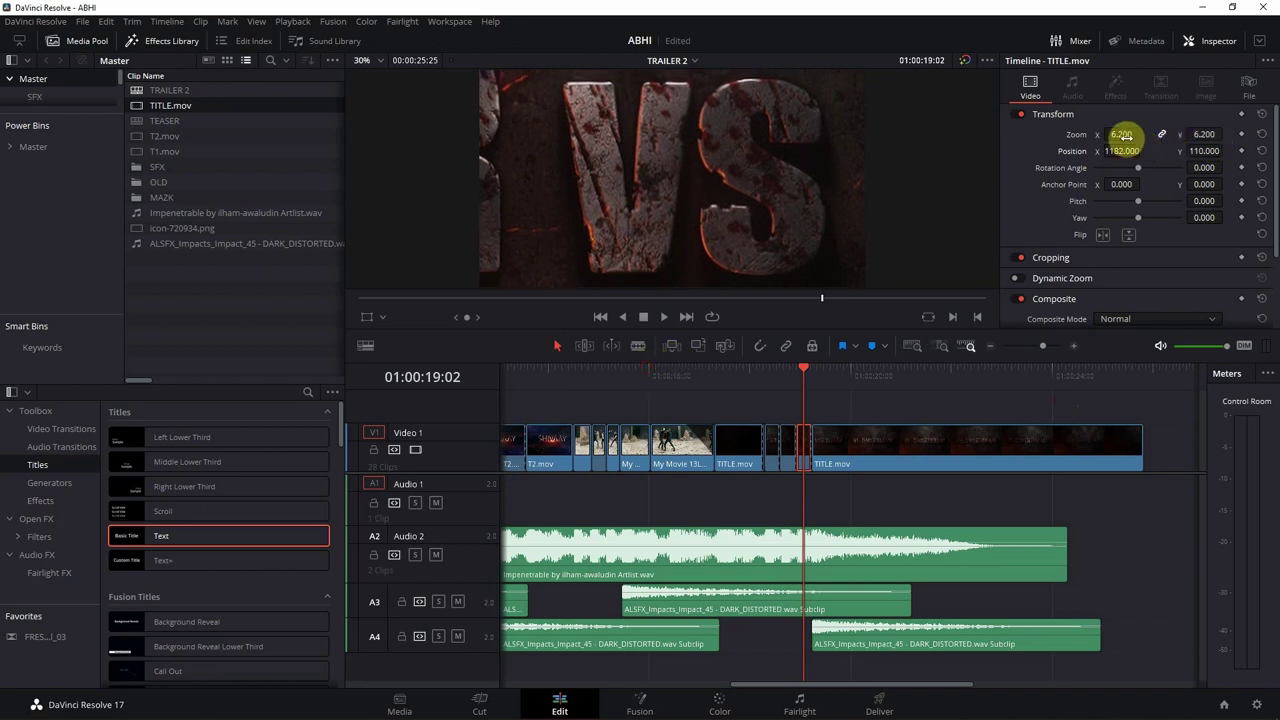
left_click_drag(1124, 134, 1134, 131)
Add a short fade-in to the start of the first TITLE.mov piece and play the title sequence
left_click_drag(815, 377, 825, 378)
left_click(858, 458)
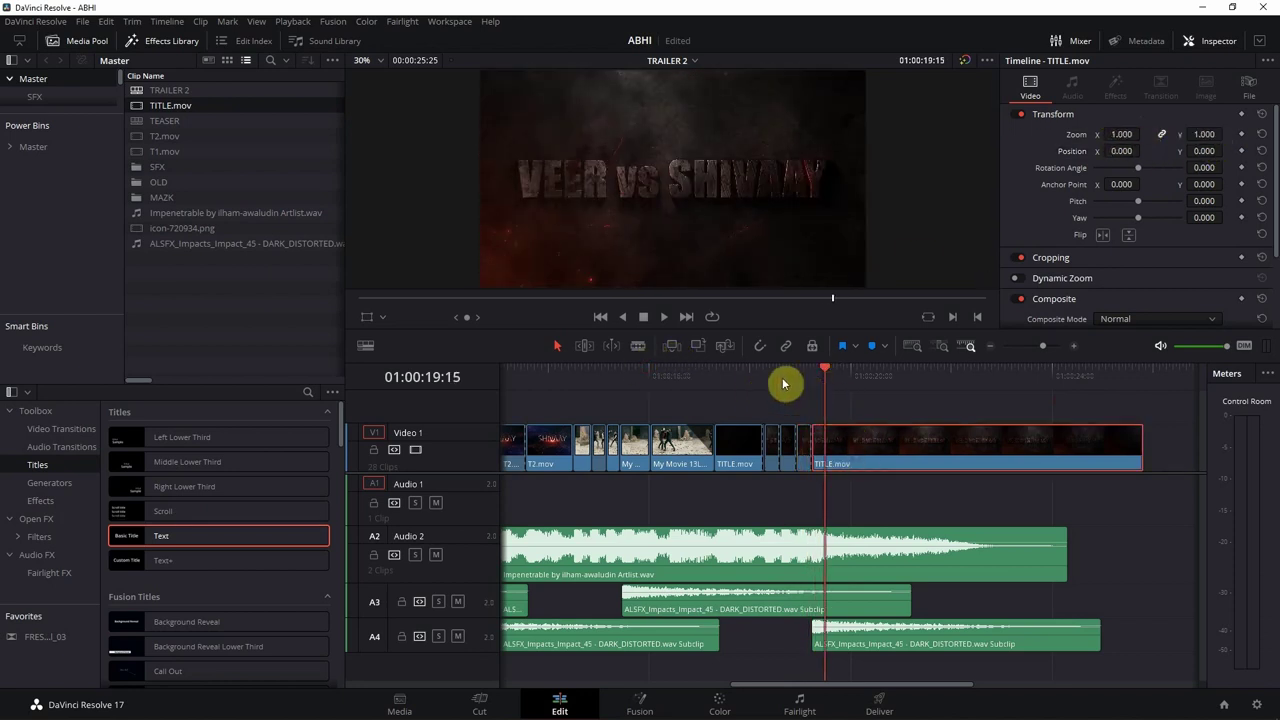
left_click(745, 377)
left_click_drag(741, 384, 718, 383)
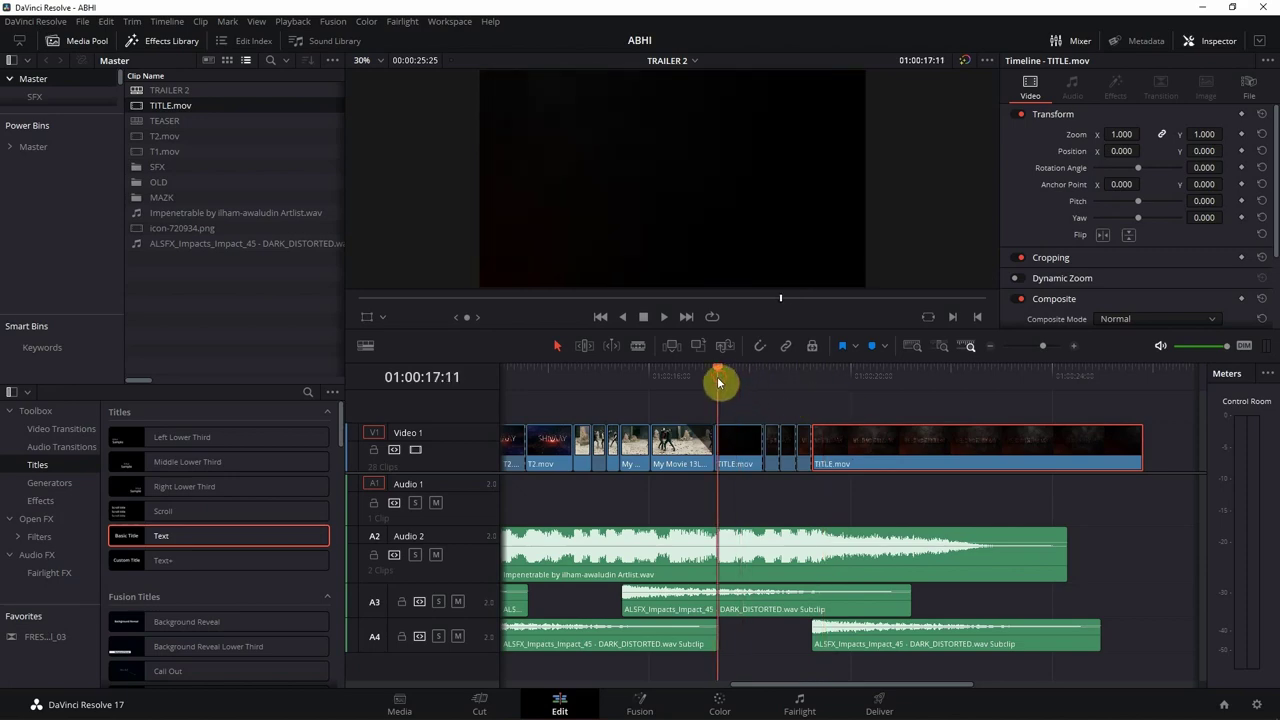
left_click_drag(718, 428, 726, 427)
left_click(706, 377)
key("space")
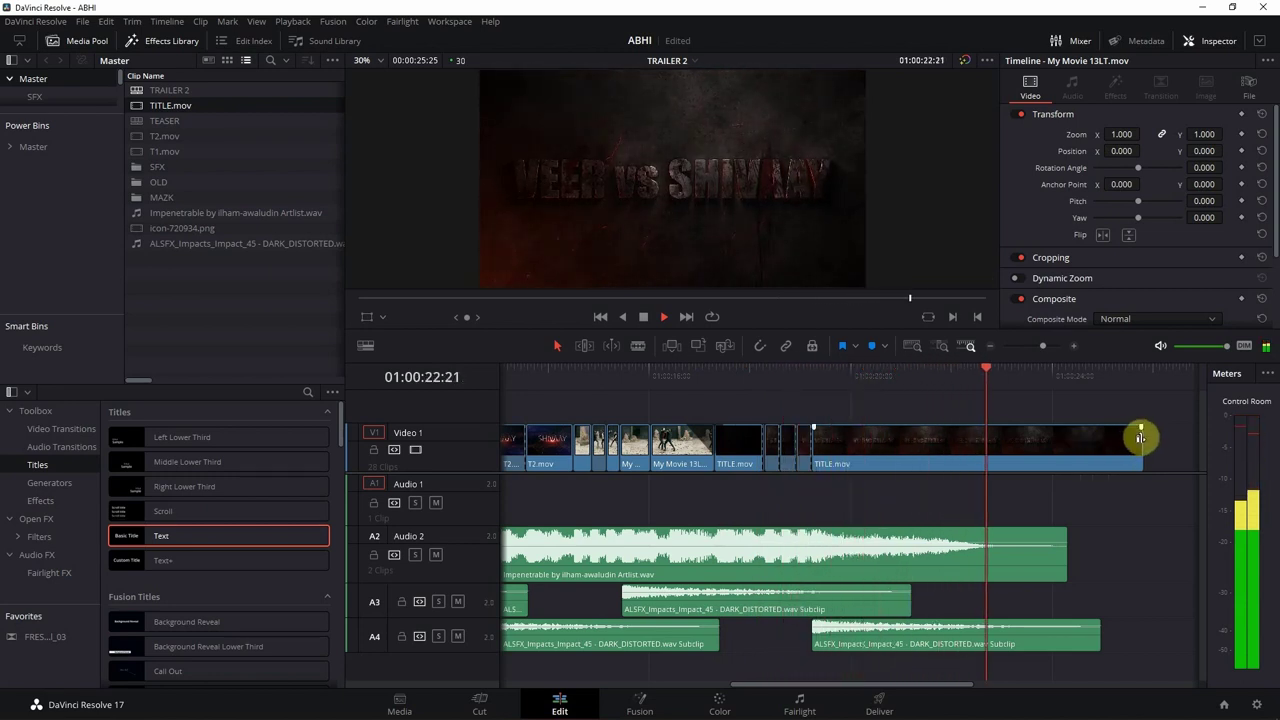
Trim the final TITLE.mov piece, the music and the last impact sound to 01:00:23:26, with fade-outs on both audio clips
key("space")
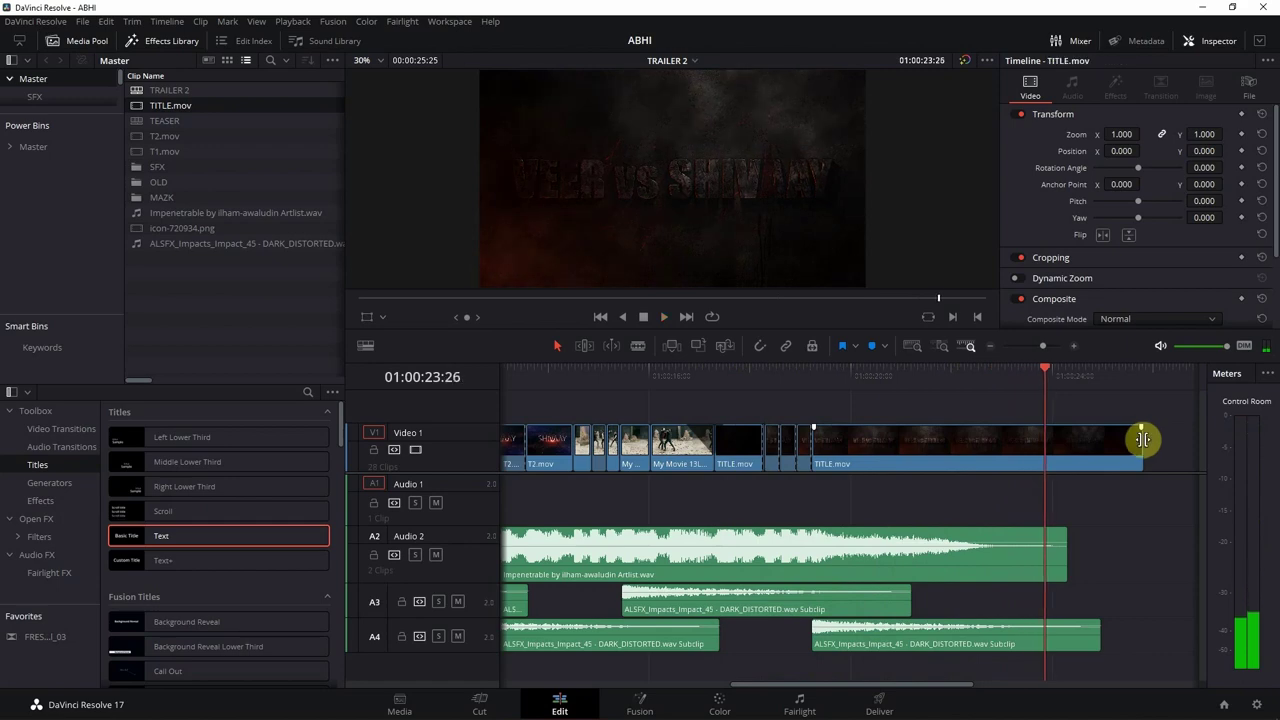
left_click_drag(1141, 438, 1046, 438)
left_click_drag(1066, 556, 1046, 556)
left_click_drag(1097, 629, 1057, 630)
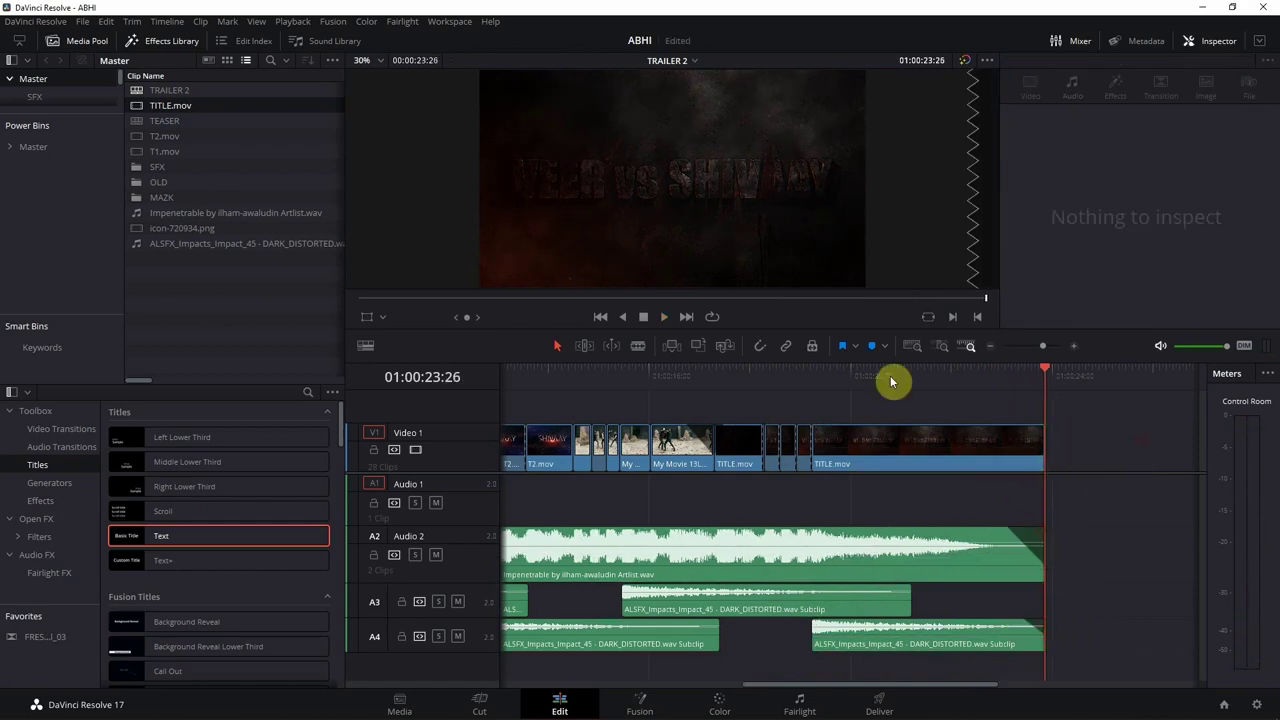
Add a Text title on video track 2 above the final TITLE.mov piece, trimmed to about the same length
left_click_drag(886, 381, 937, 386)
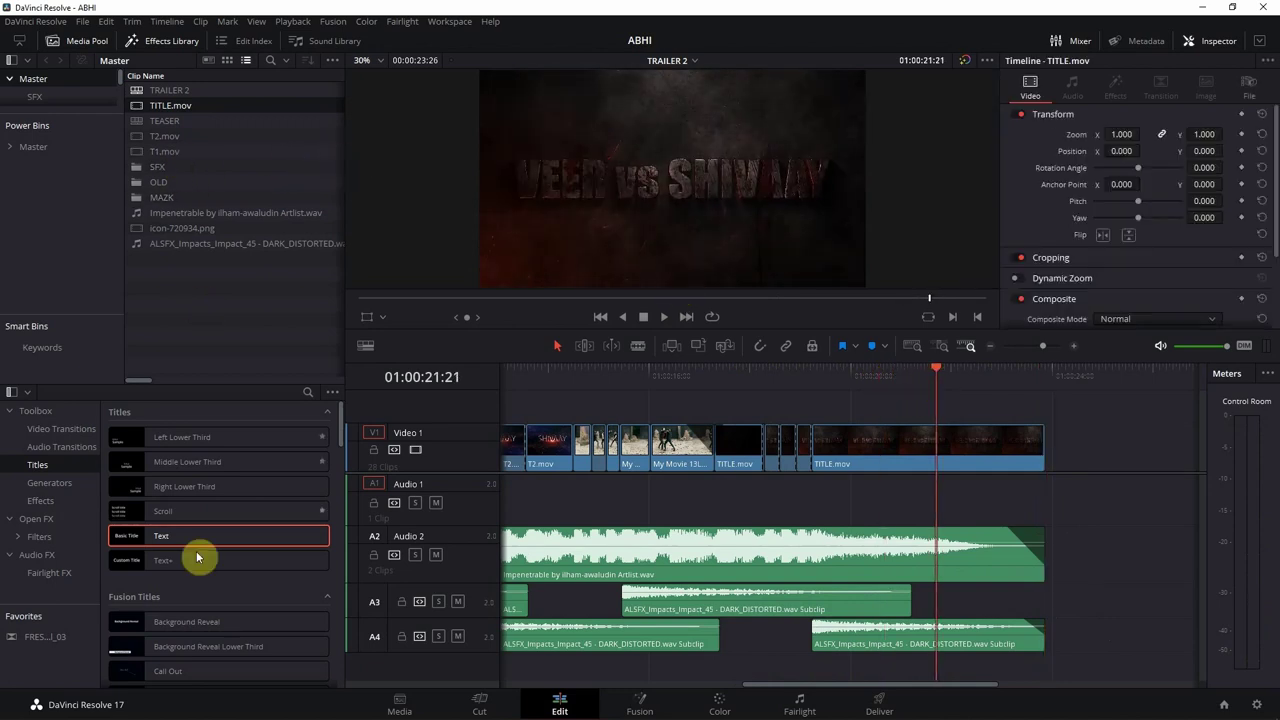
left_click_drag(177, 530, 814, 427)
left_click_drag(1065, 413, 1041, 414)
left_click(924, 371)
left_click(927, 415)
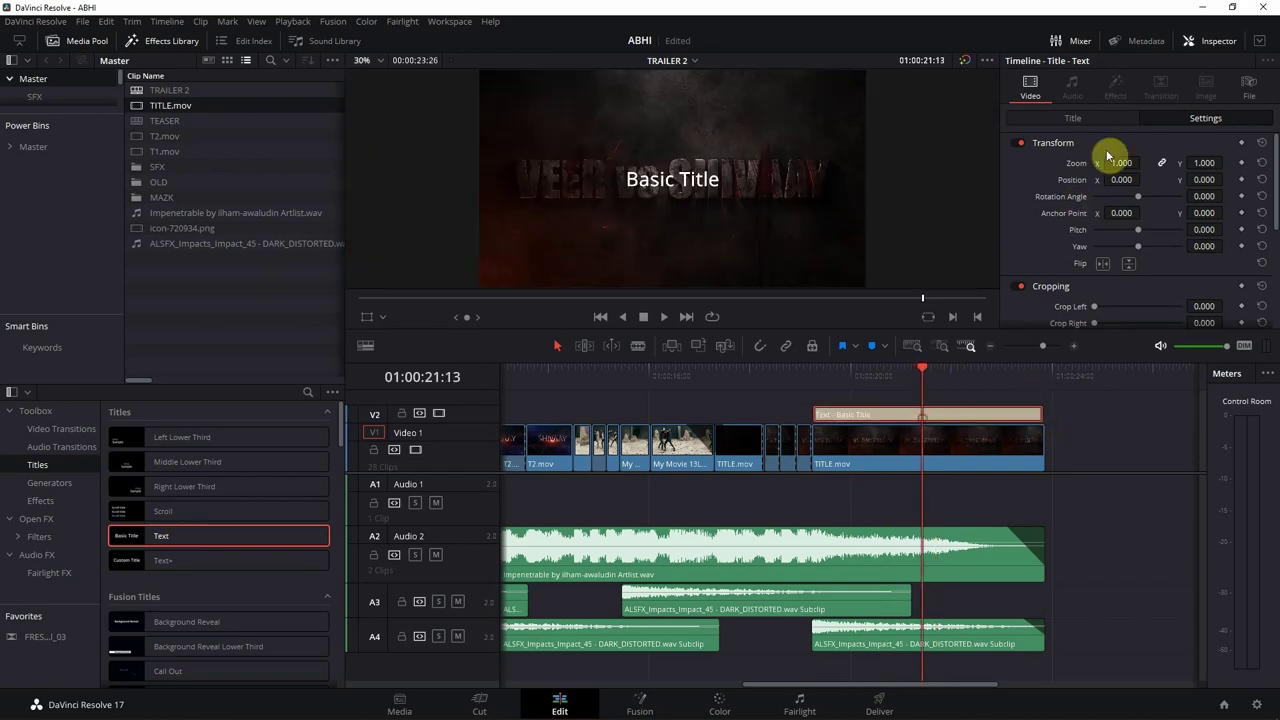
Replace the new title's text with ACTION VLOG
left_click(1072, 118)
left_click(1094, 200)
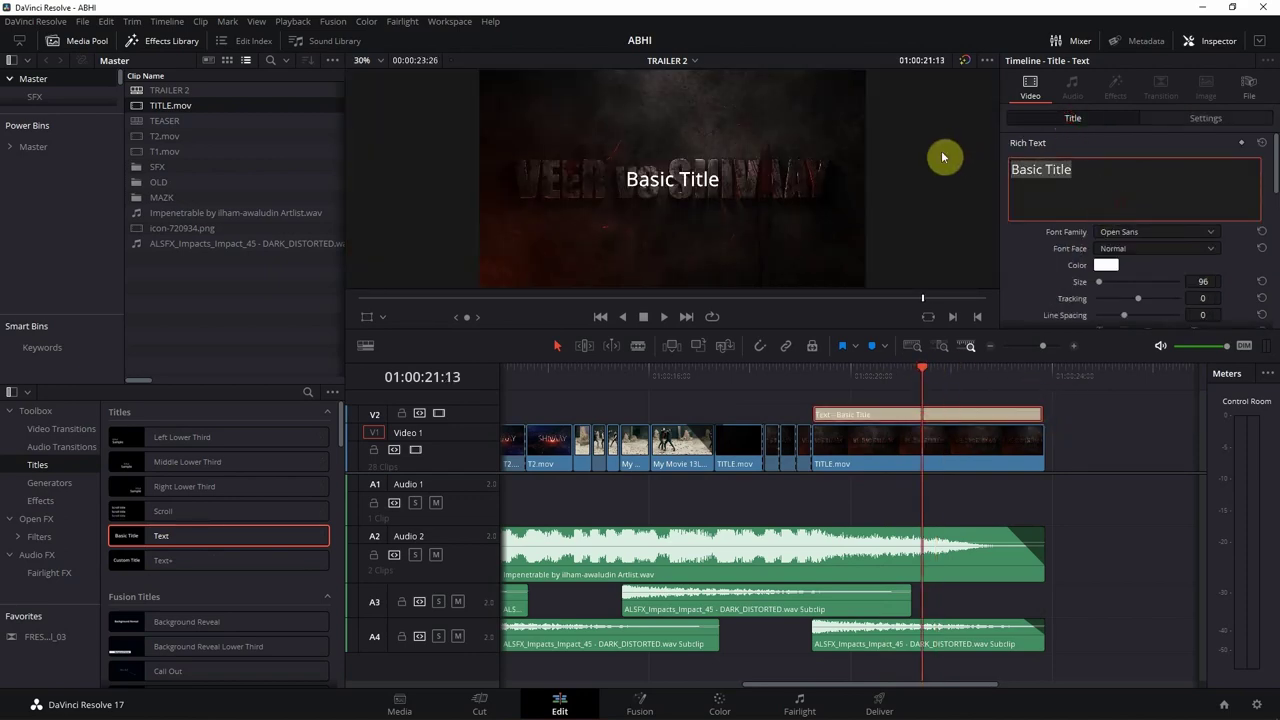
type("C")
key("BackSpace")
type("ACTION VLOG")
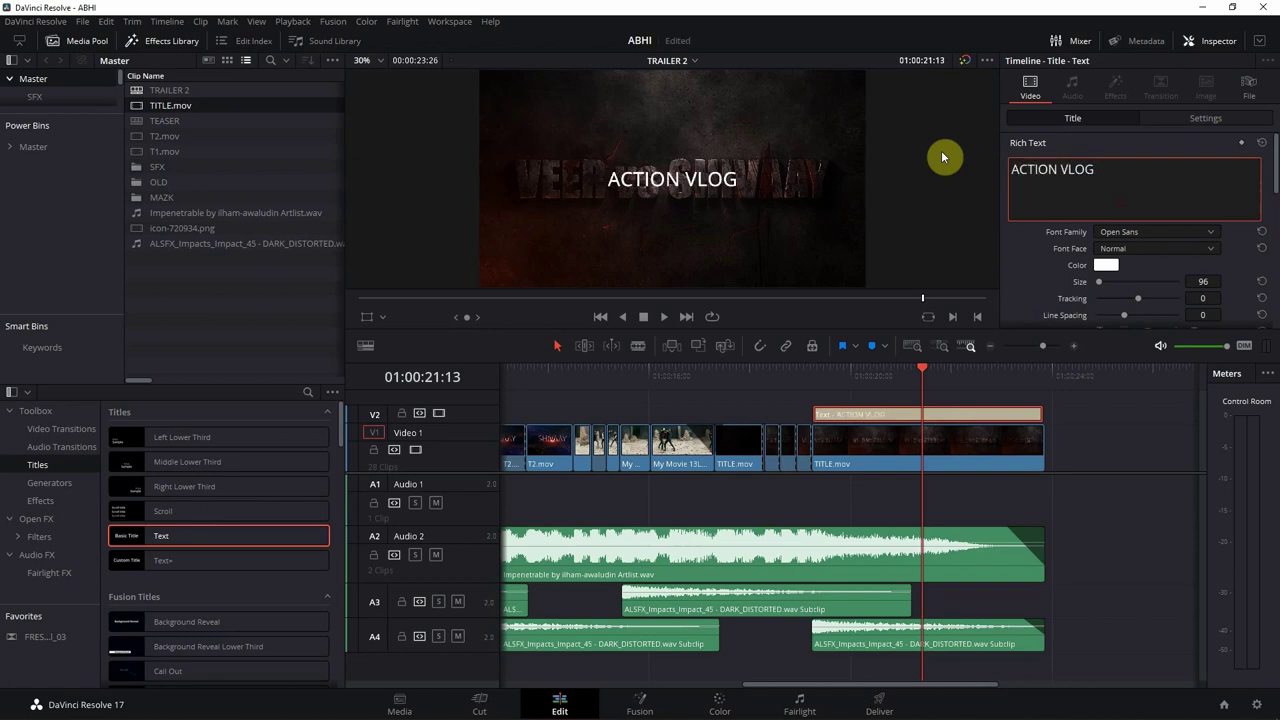
Set the ACTION VLOG text's font to Product Sans Bold with a size of 167
left_click(1146, 233)
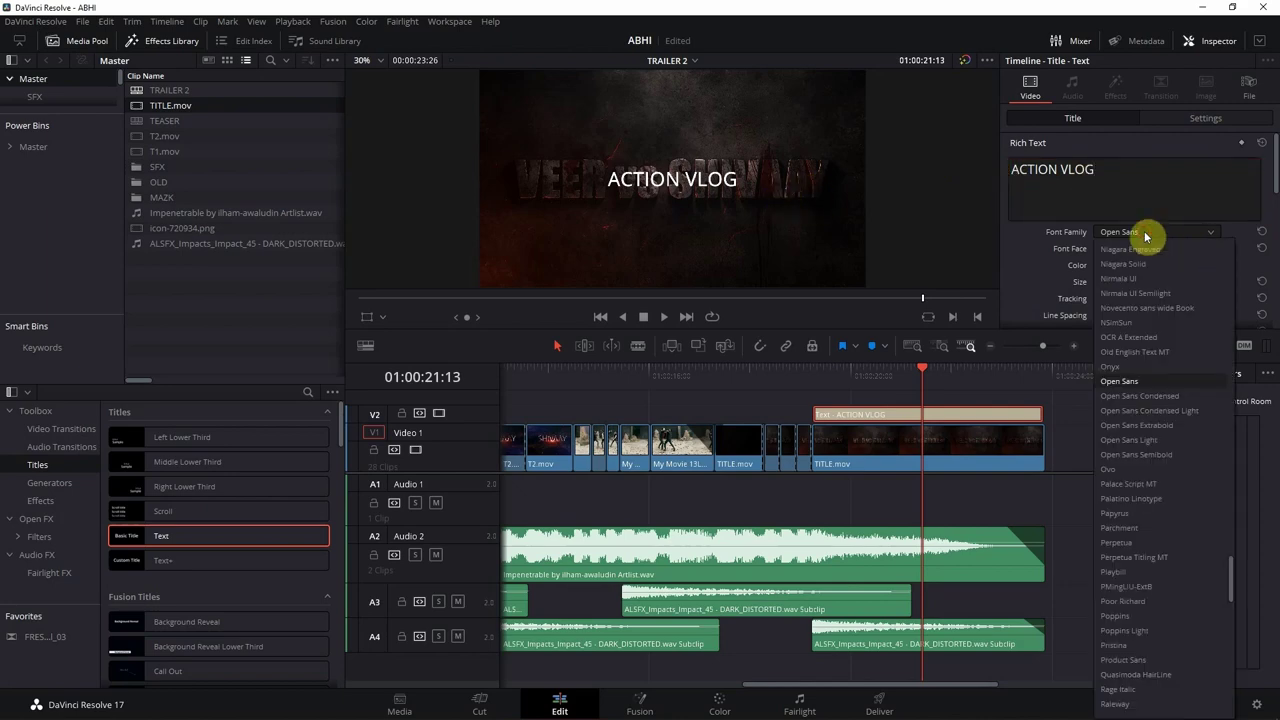
scroll(1143, 240, "up", 10)
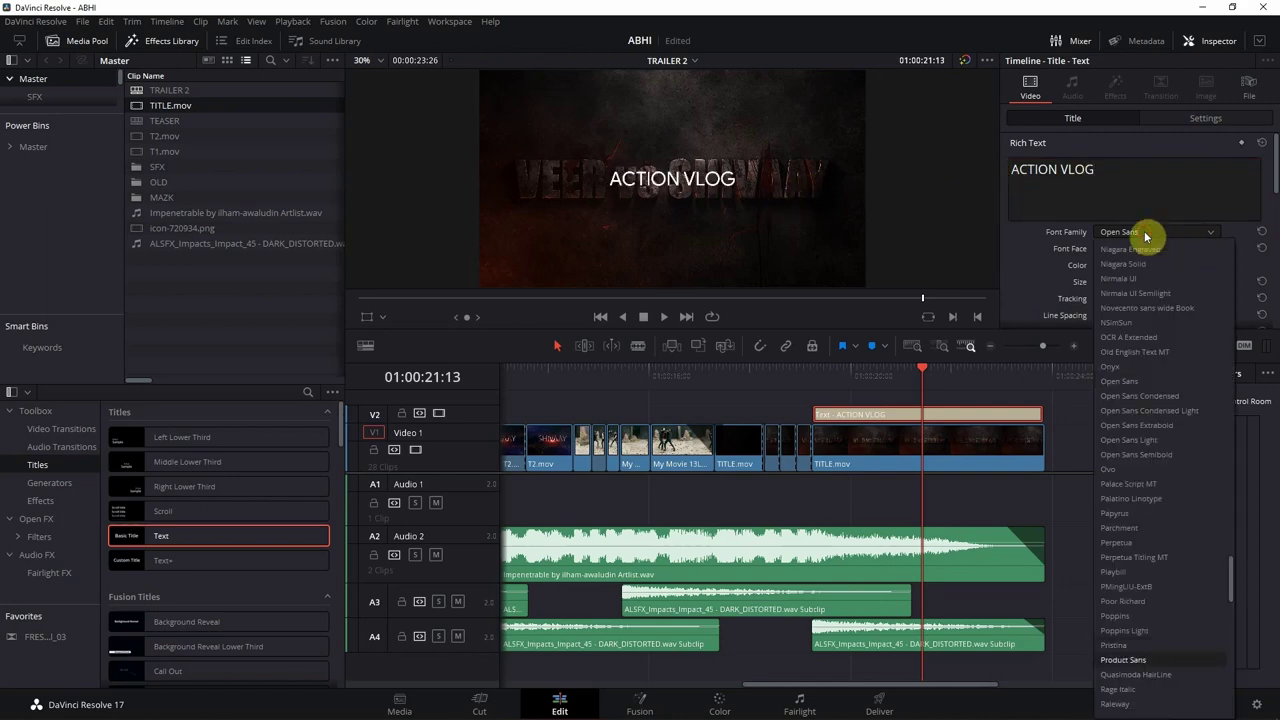
scroll(1143, 371, "down", 10)
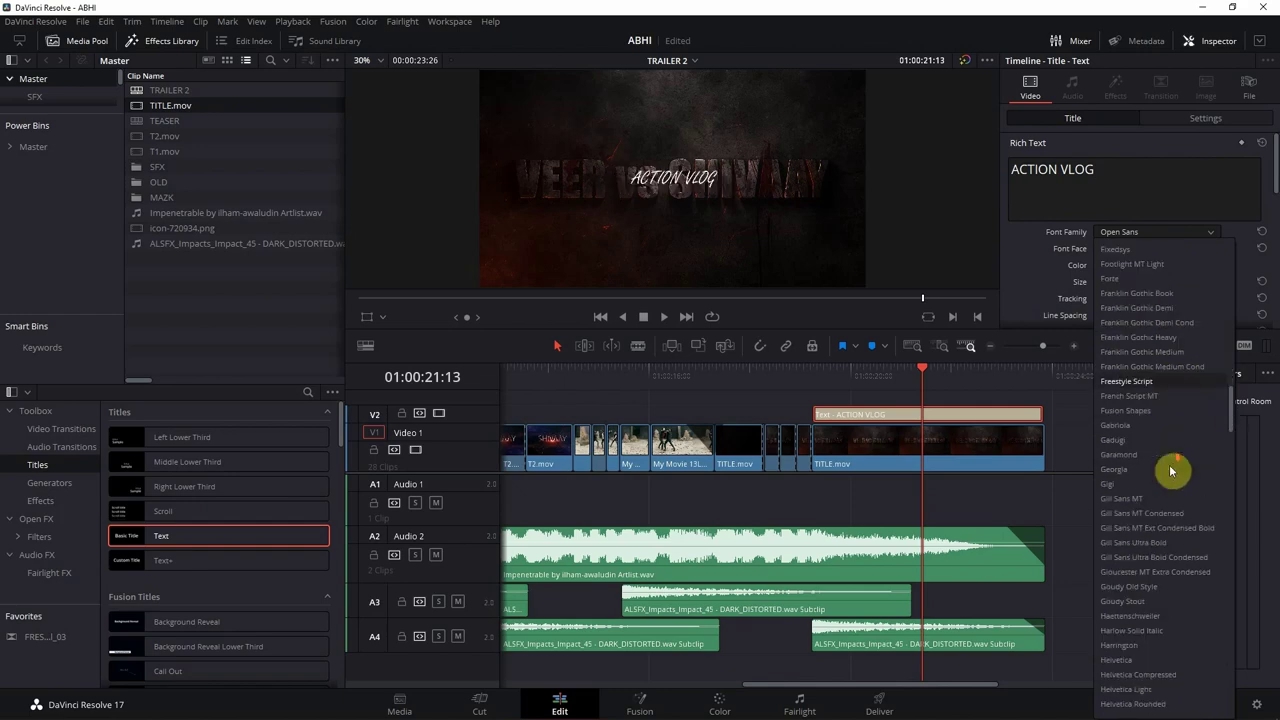
left_click(1134, 596)
left_click(1132, 246)
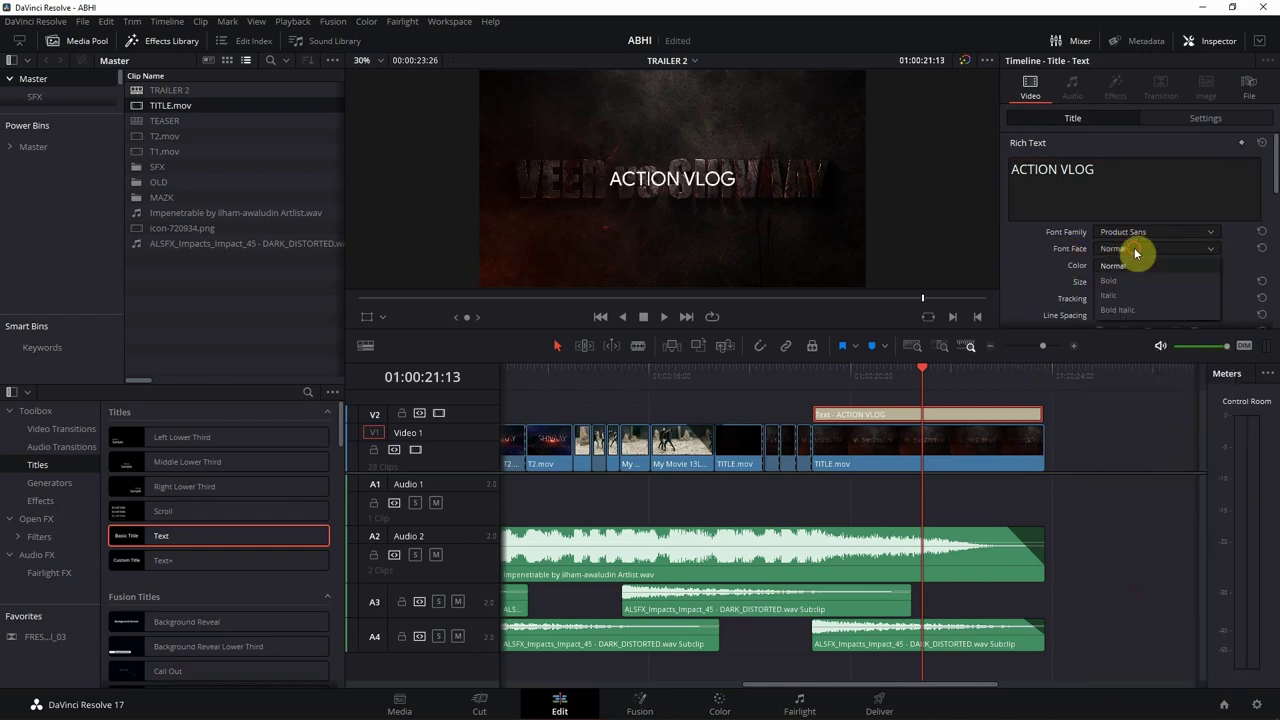
left_click(1130, 272)
left_click_drag(1128, 287, 1102, 285)
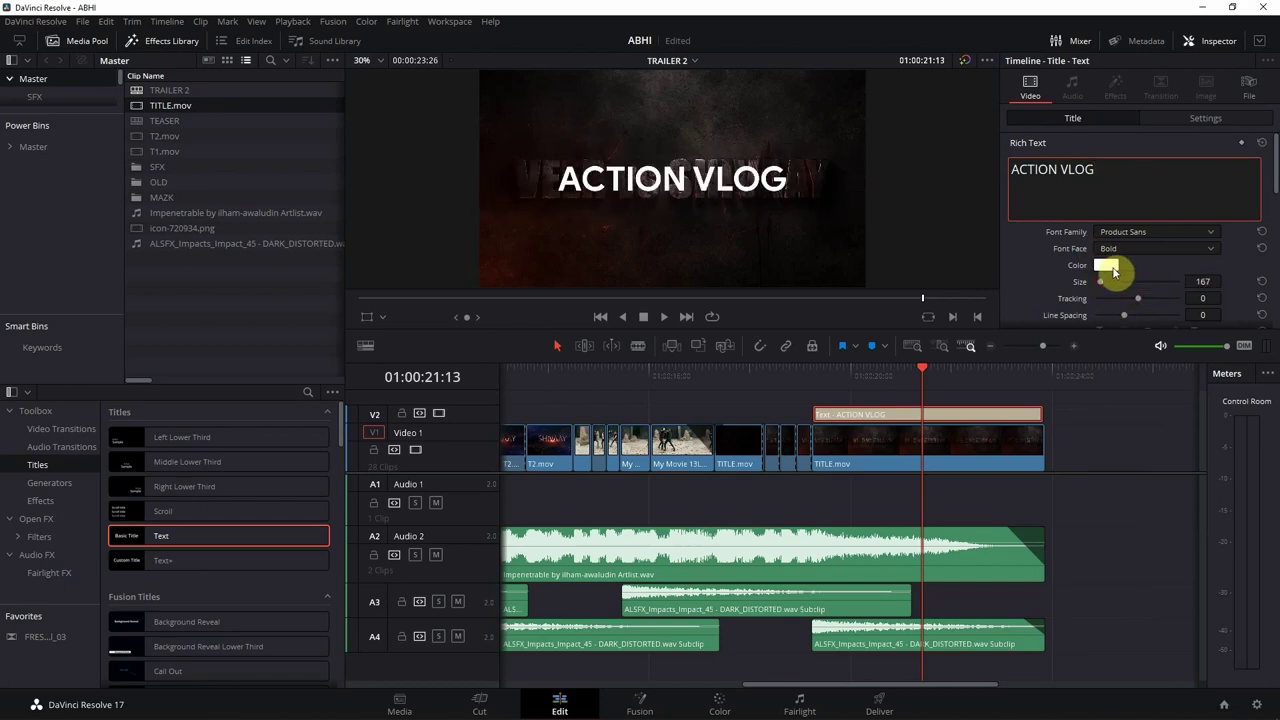
Color the ACTION VLOG text dark red with a red value of about 126 and raise it to position Y 329
left_click(1108, 266)
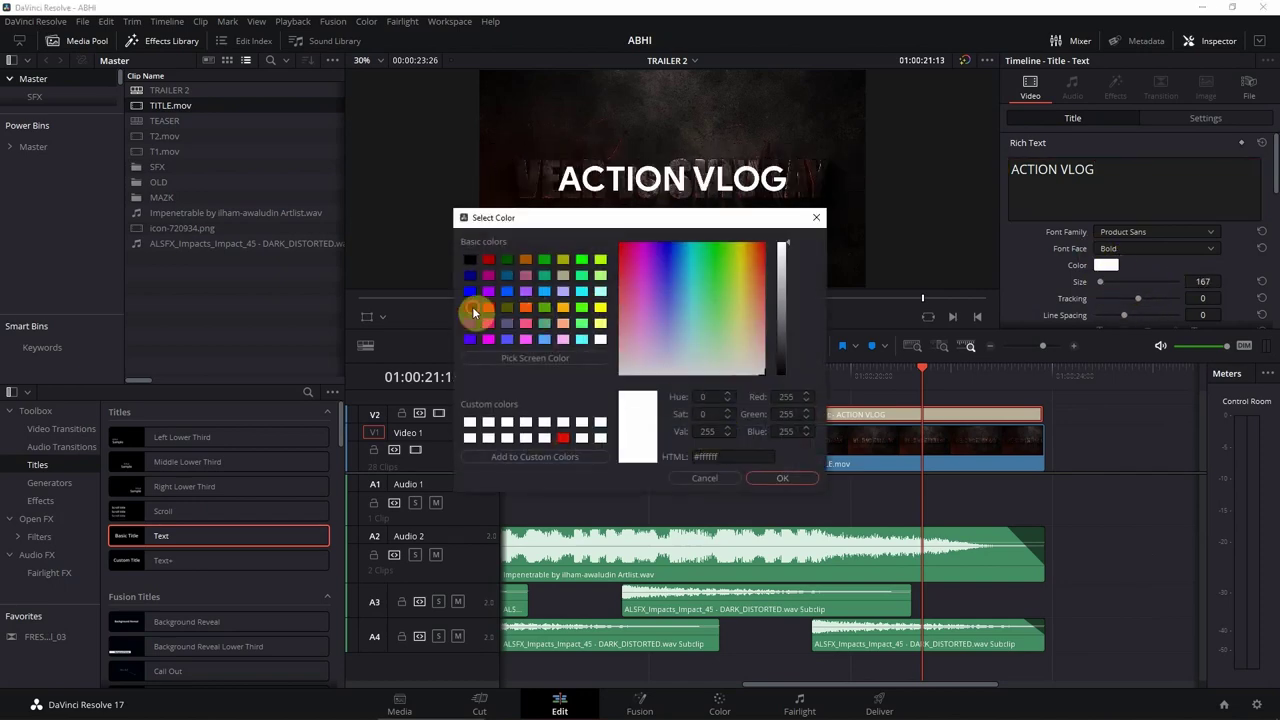
left_click(470, 307)
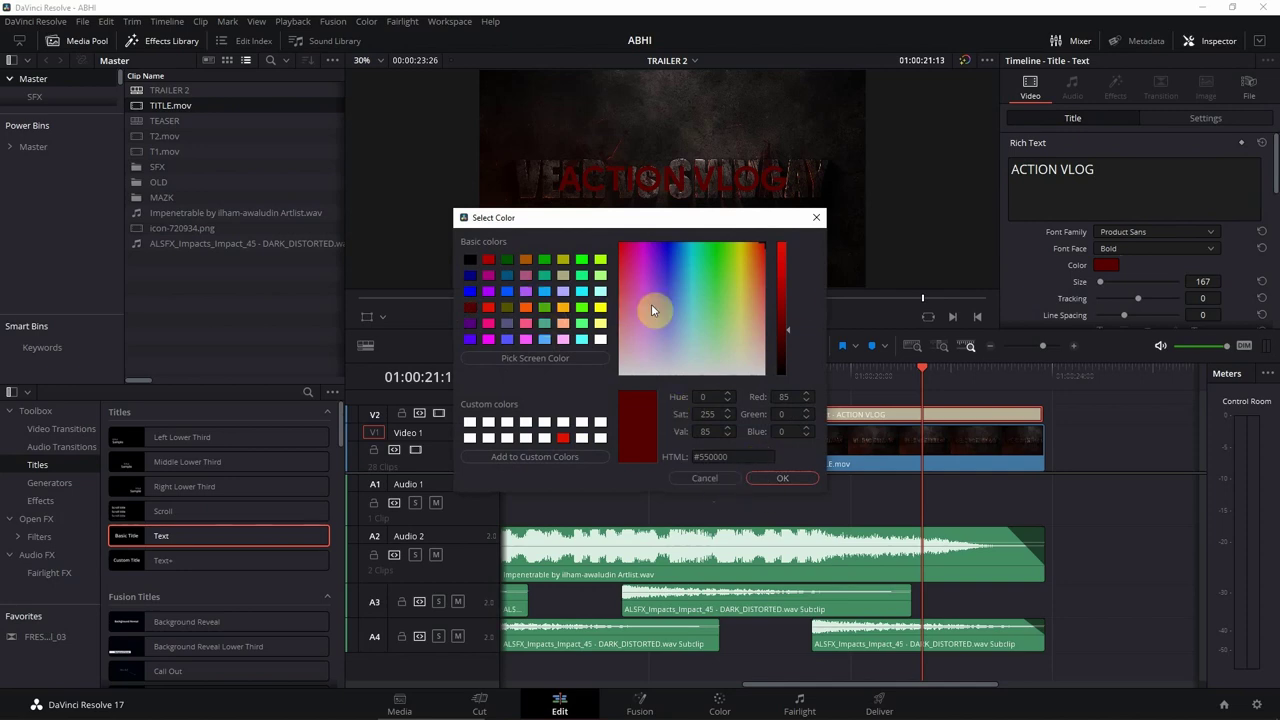
left_click_drag(782, 320, 783, 303)
left_click(780, 479)
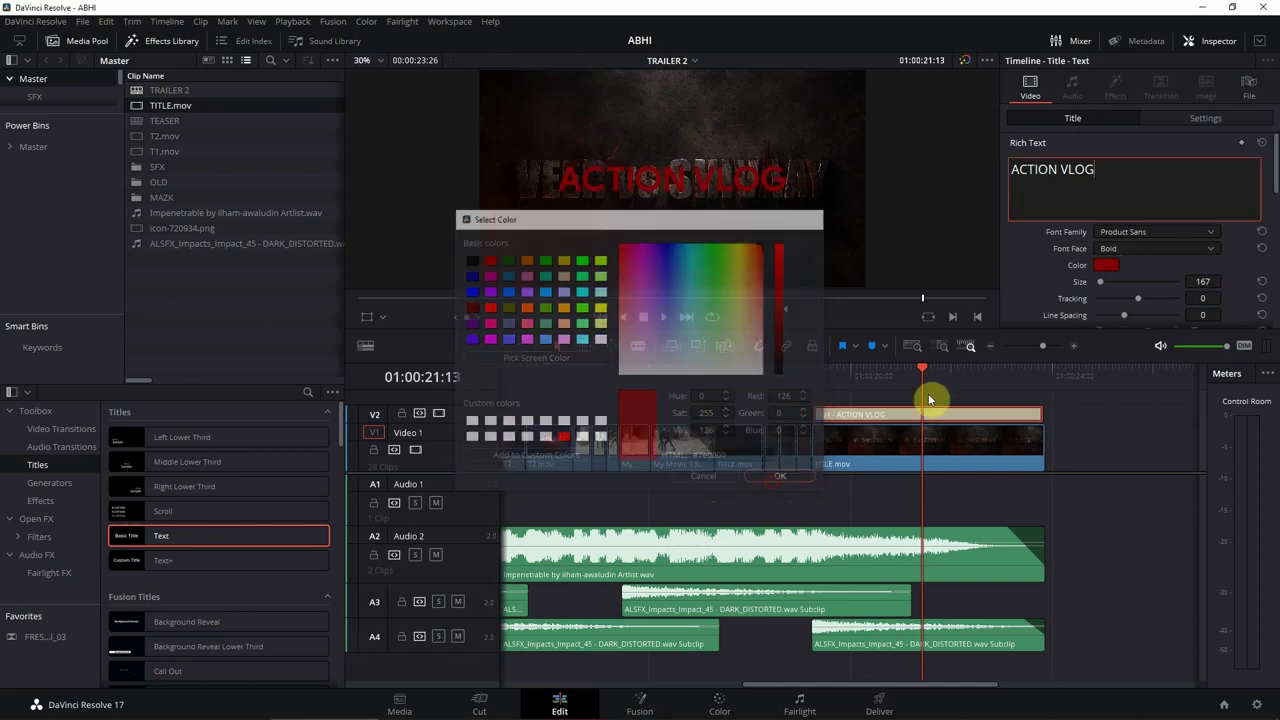
left_click(1186, 120)
left_click_drag(1205, 179, 804, 344)
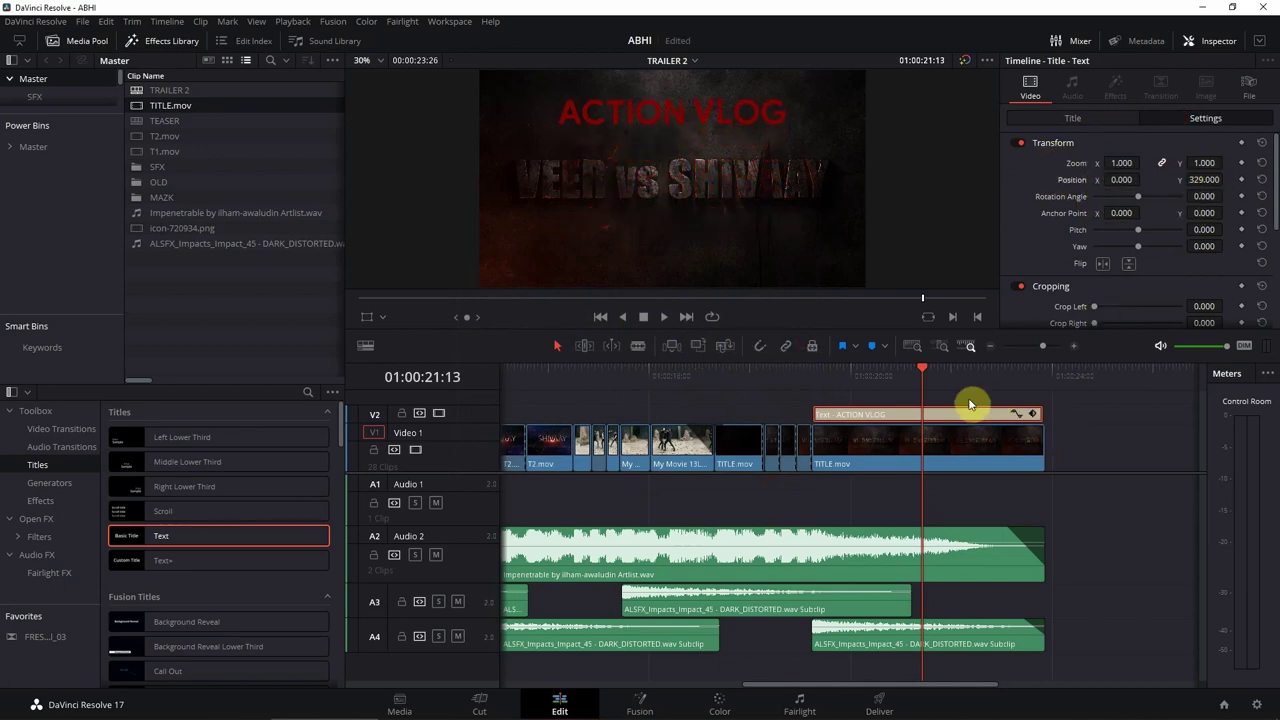
Duplicate the ACTION VLOG title onto video track 3 and change the copy's text to COMING SOON
left_click_drag(945, 417, 935, 400, "alt")
left_click(1073, 122)
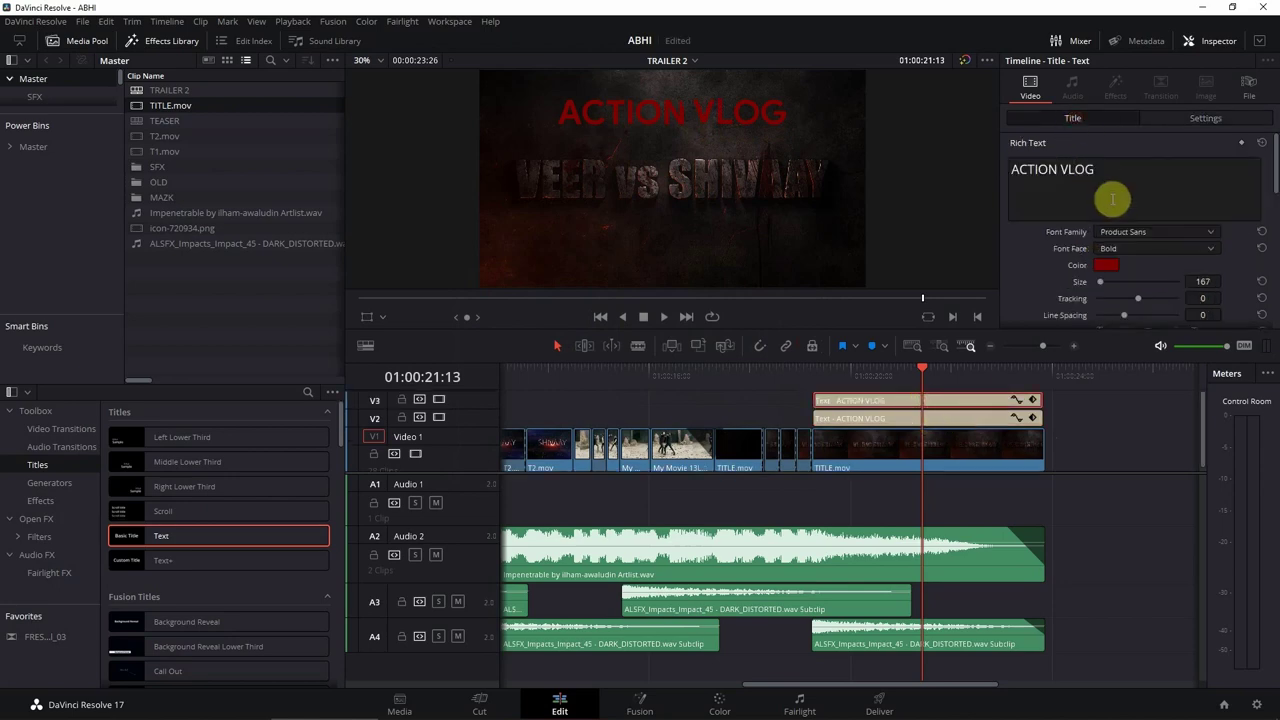
triple_click(1108, 200)
type("COMIN")
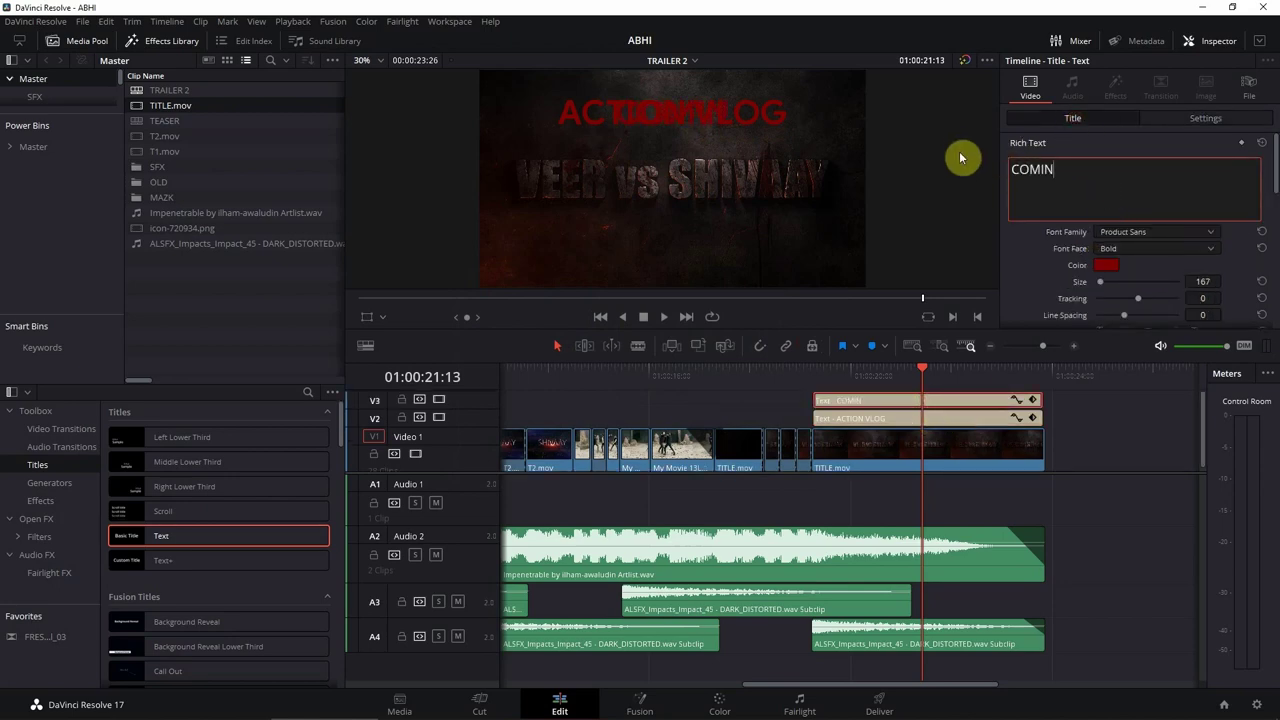
type("G SOON")
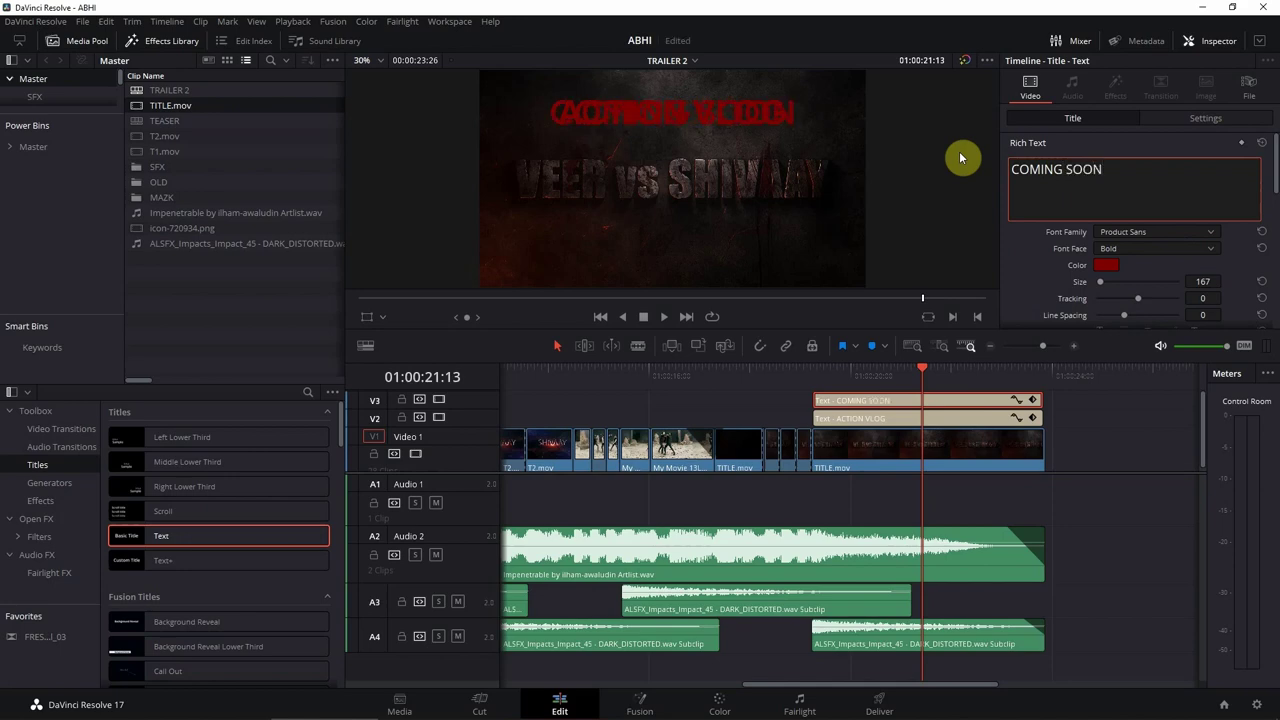
left_click(1100, 438)
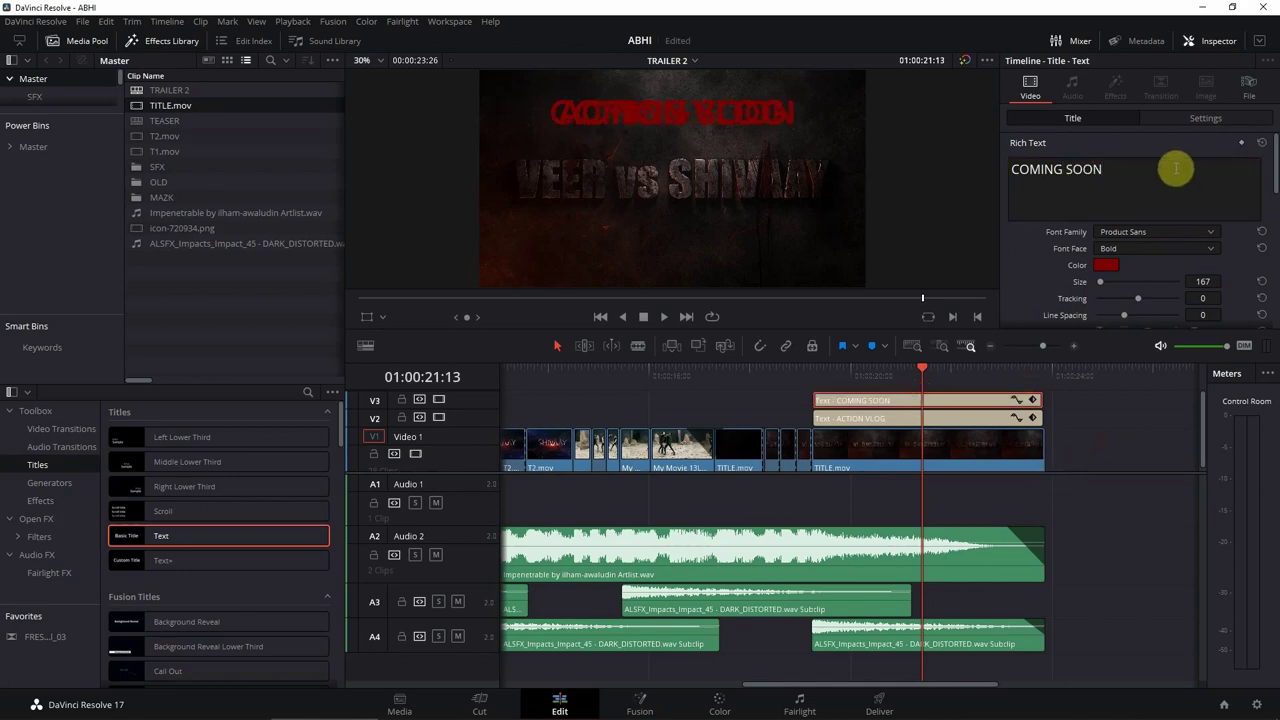
Move the COMING SOON text below the main title and extend both text clips to the end of the final TITLE.mov piece
left_click(1182, 116)
left_click_drag(1203, 178, 57, 471)
left_click(1111, 400)
left_click_drag(1063, 396, 929, 378)
left_click(1088, 404)
Play the whole TRAILER 2 timeline from its start in full screen to review the edit
left_click_drag(834, 381, 785, 390)
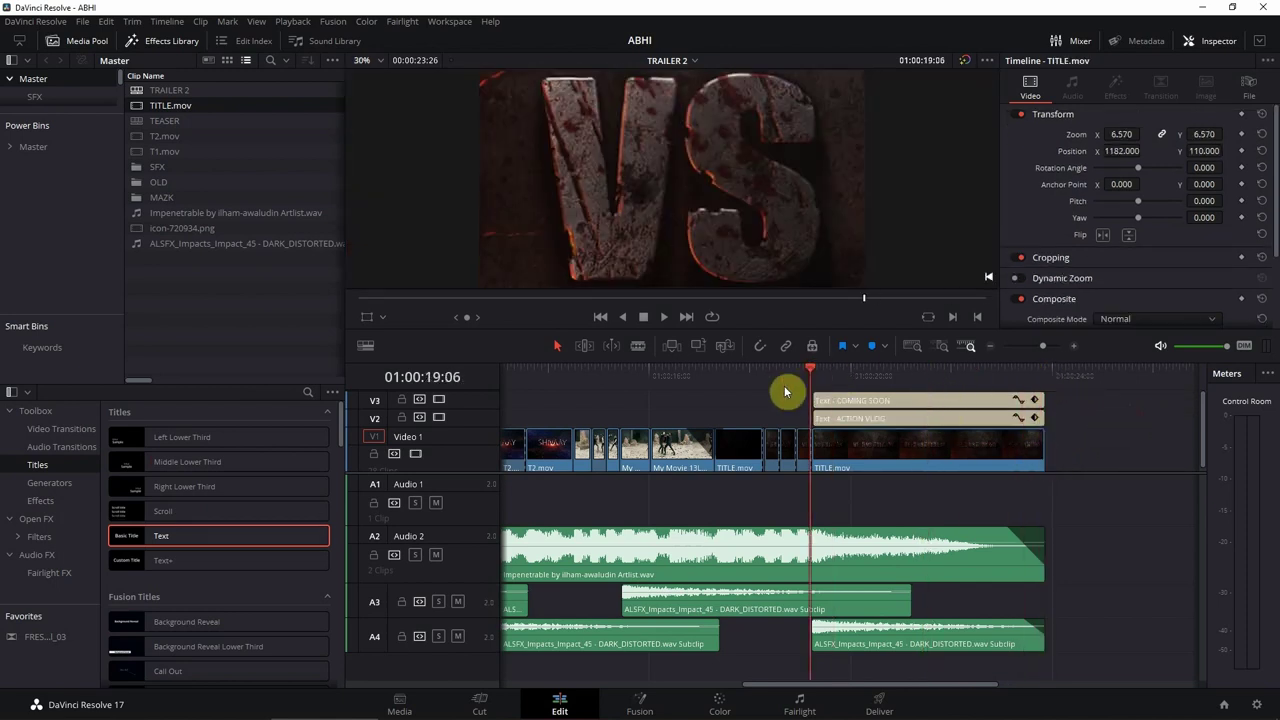
key("ctrl+minus")
key("Home")
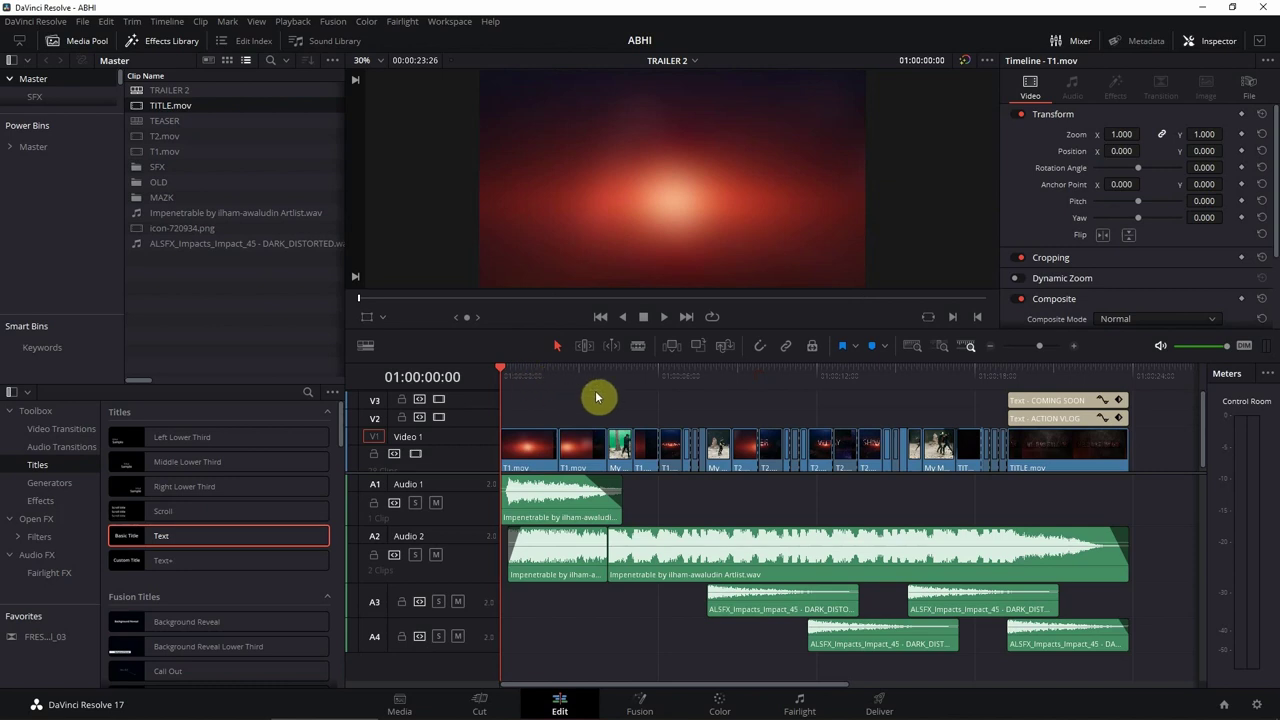
key("ctrl+f")
key("space")
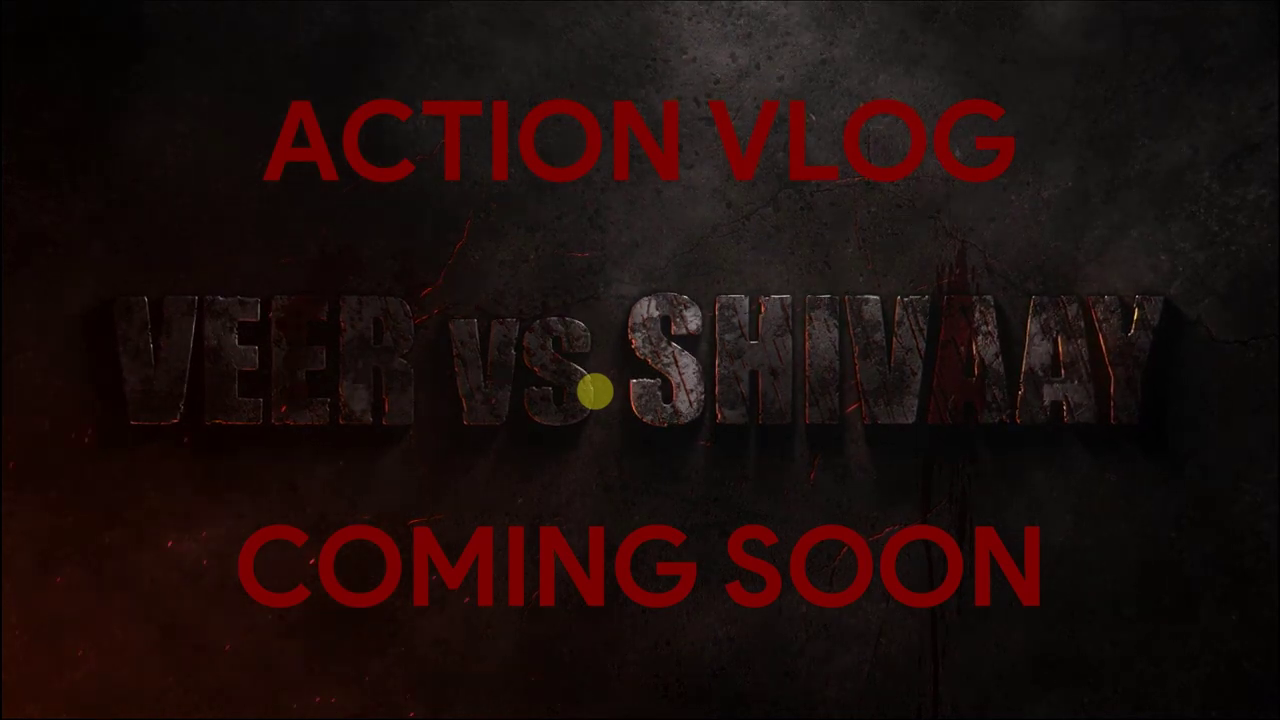
key("Escape")
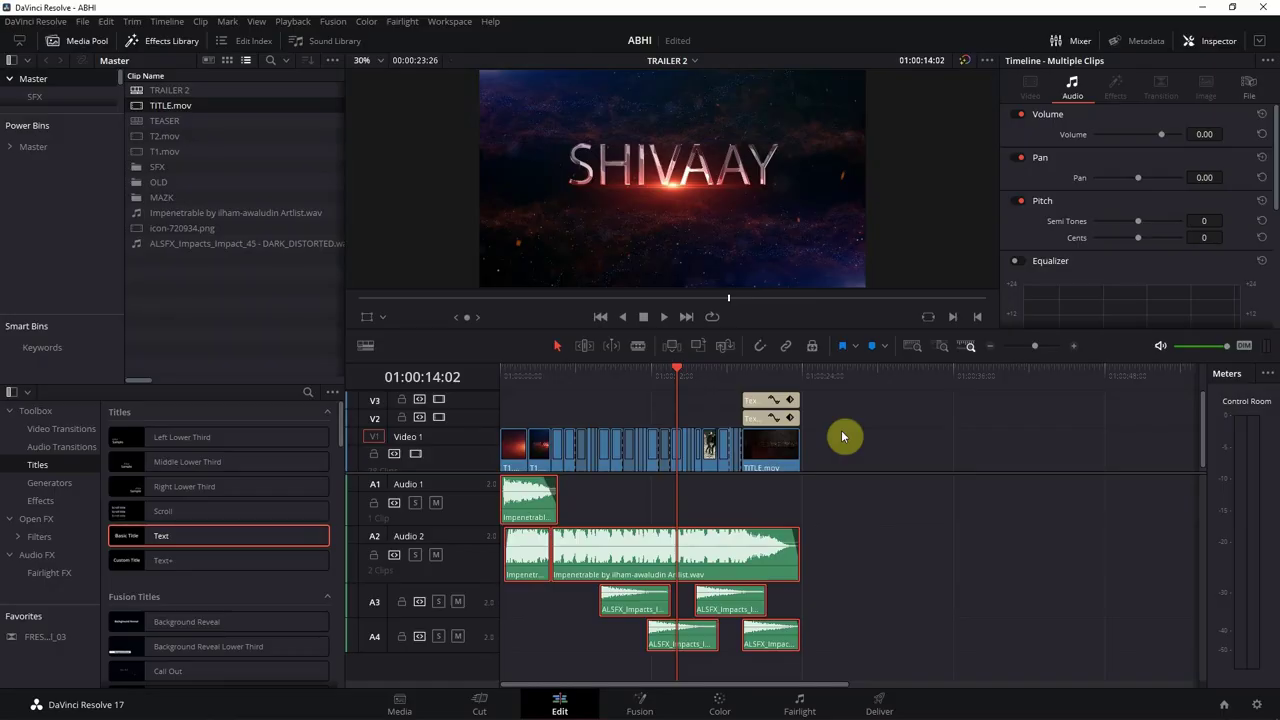